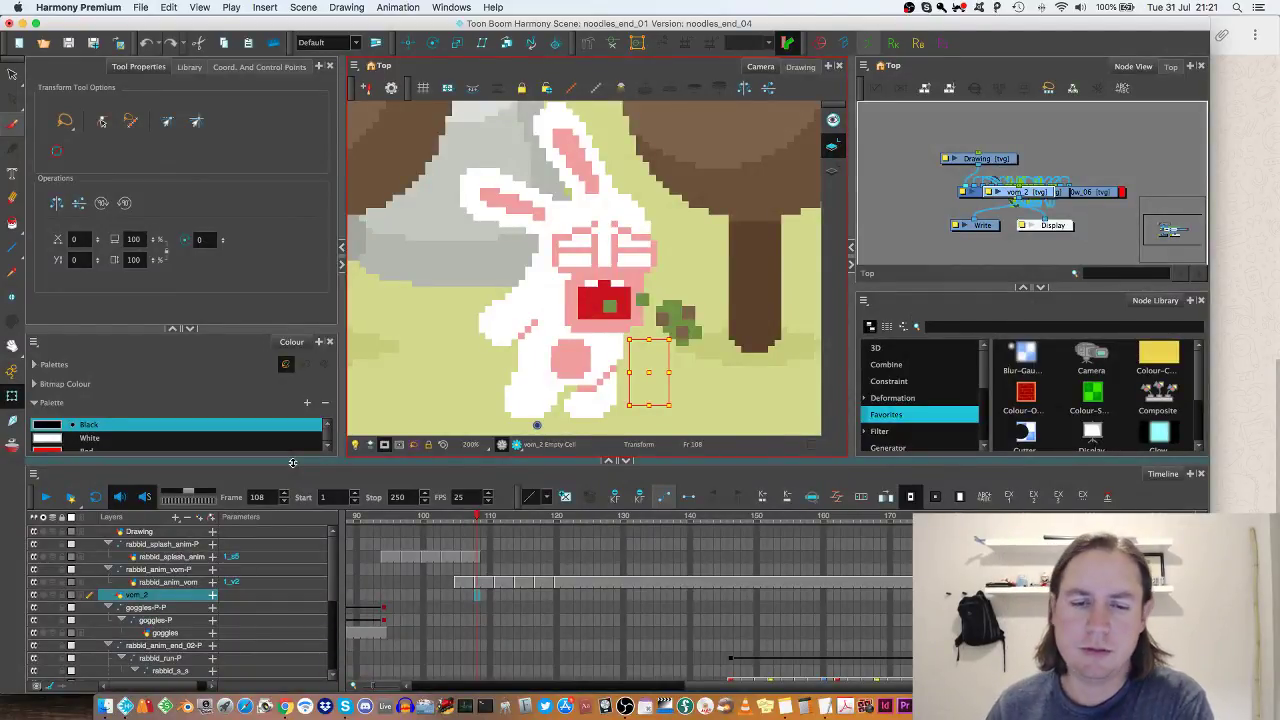
Step: Switch to the Brush tool with the pixelart_01 preset for bitmap drawing
{"action": "left_click", "coordinate": [12, 124]}
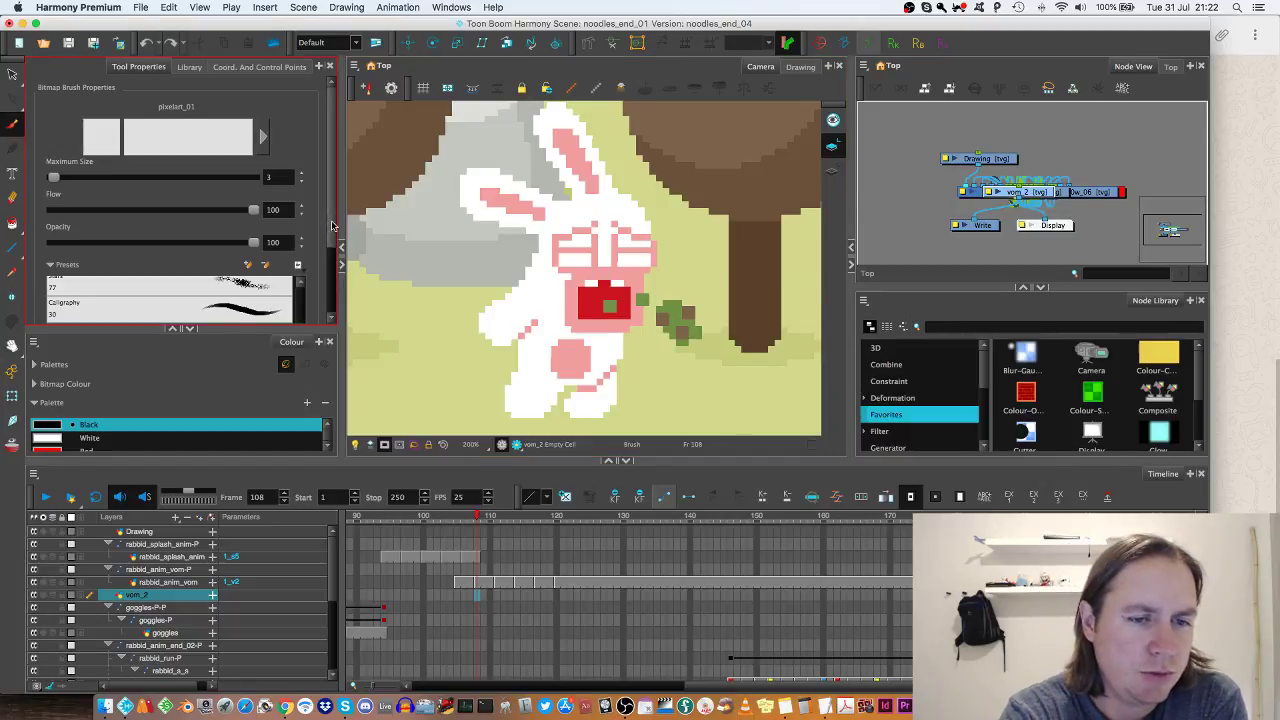
{"action": "scroll", "coordinate": [324, 293], "scroll_direction": "down", "scroll_amount": 4}
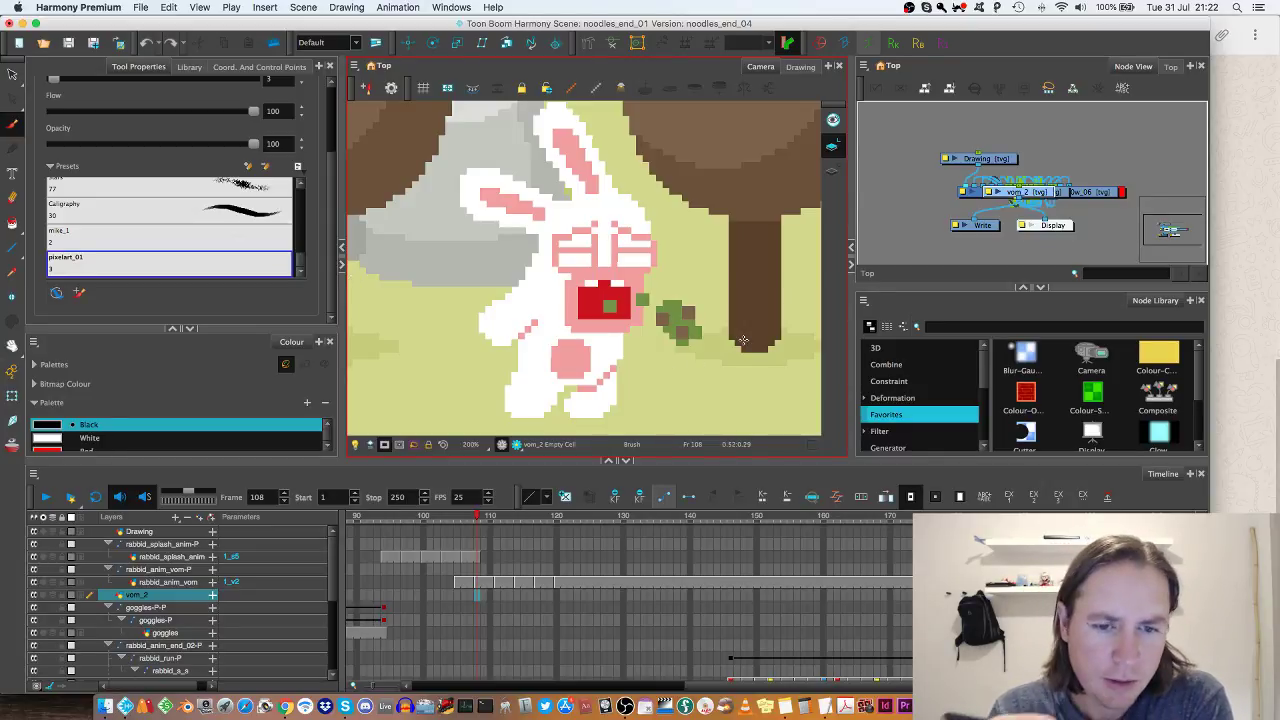
Step: Play back the rabbit's vomiting animation from around frame 100 and scrub from frame 98 to 105 to check the motion
{"action": "left_click", "coordinate": [446, 516]}
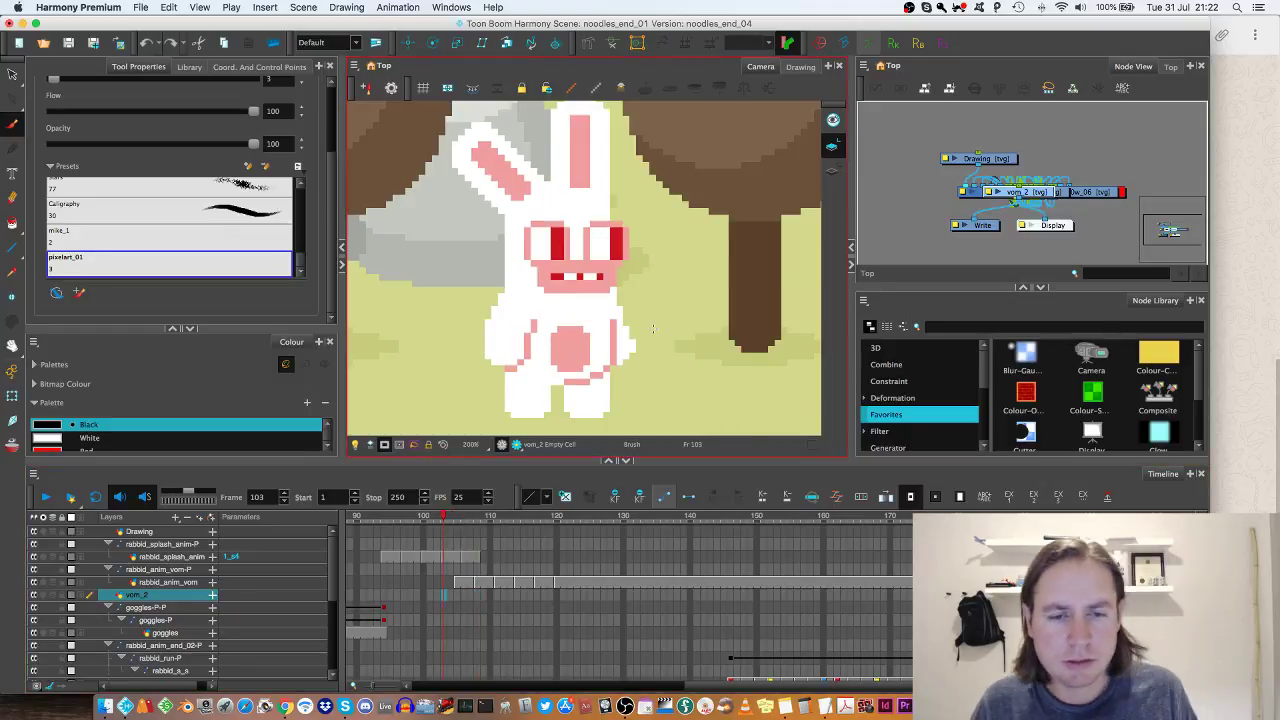
{"action": "key", "text": "1"}
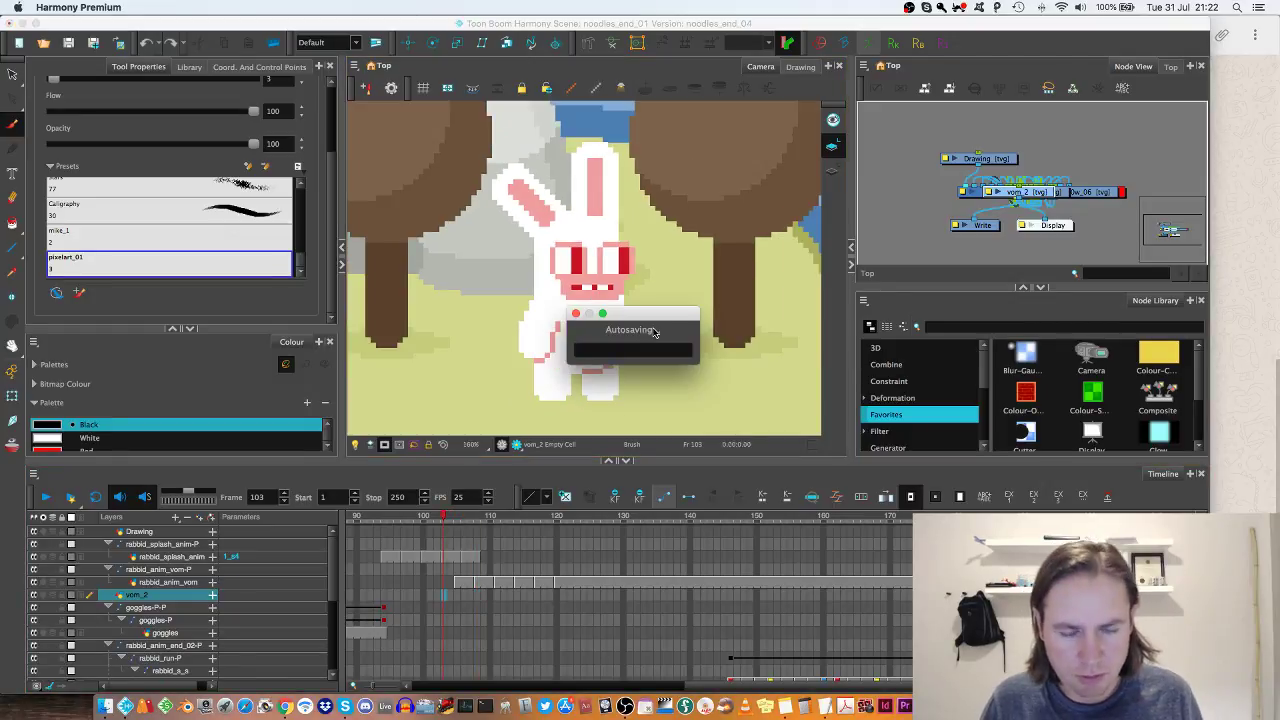
{"action": "scroll", "coordinate": [655, 333], "scroll_direction": "up", "scroll_amount": 2}
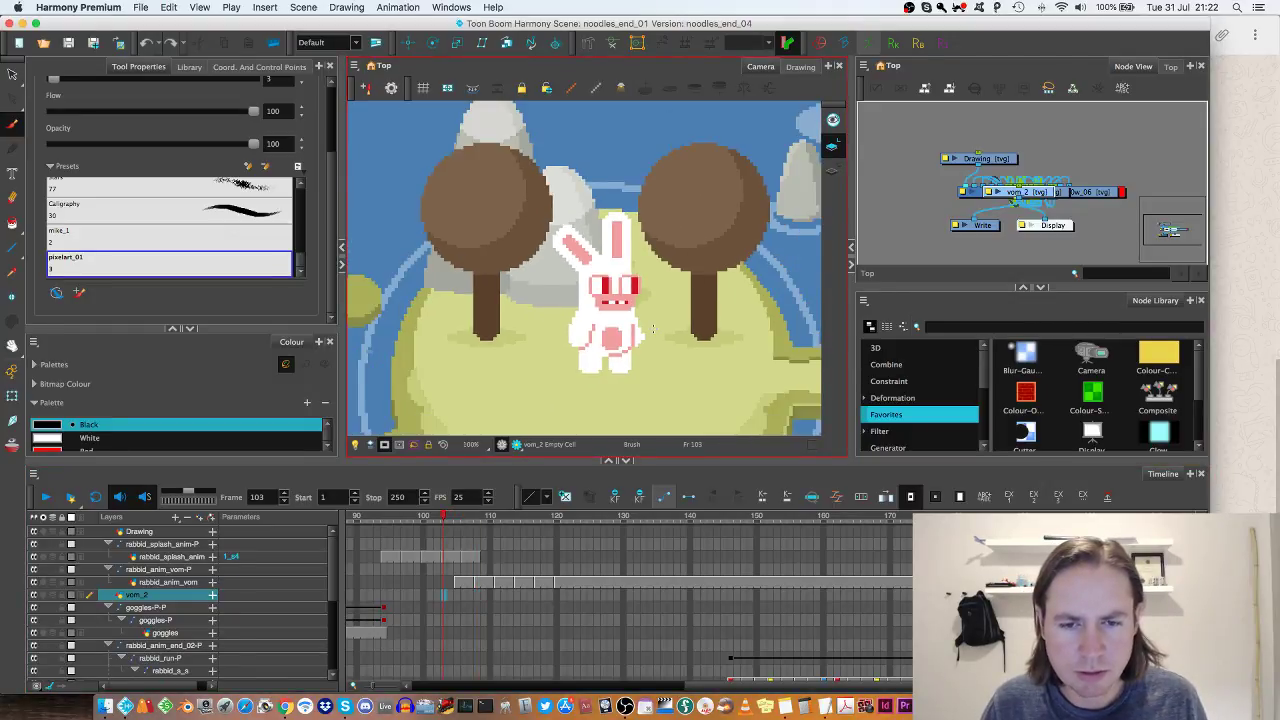
{"action": "key", "text": "Return"}
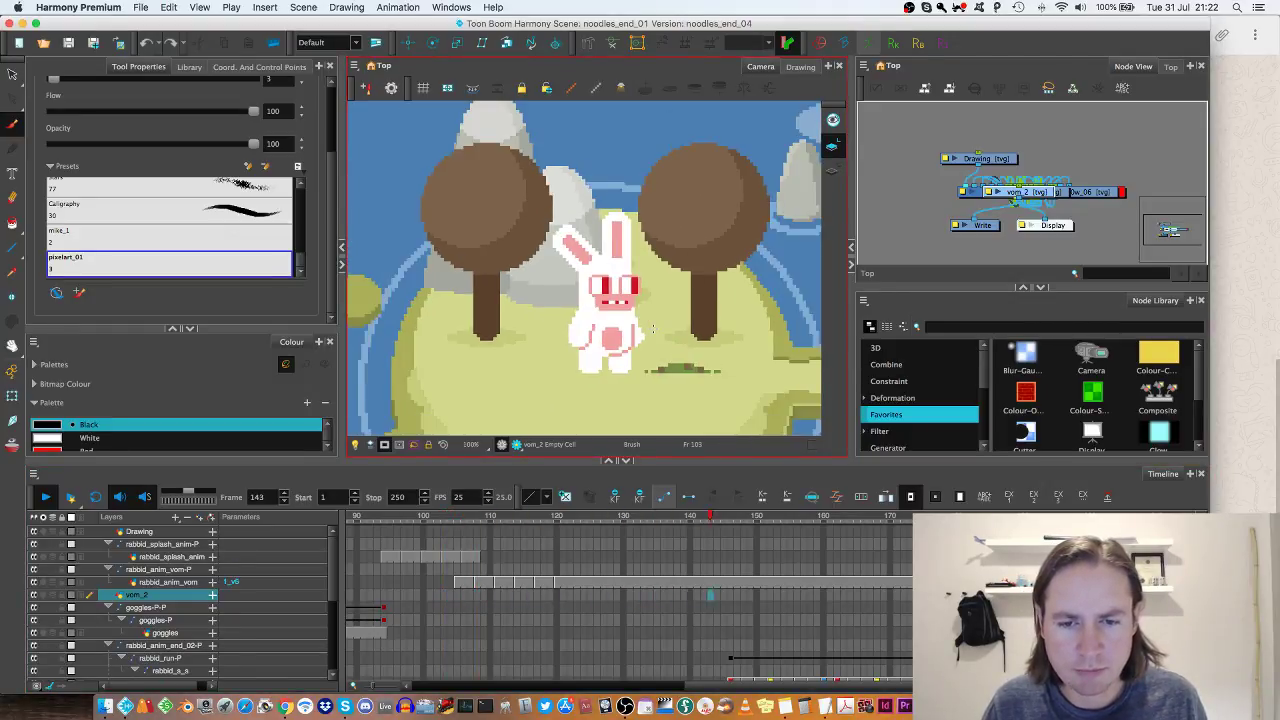
{"action": "left_click", "coordinate": [423, 519]}
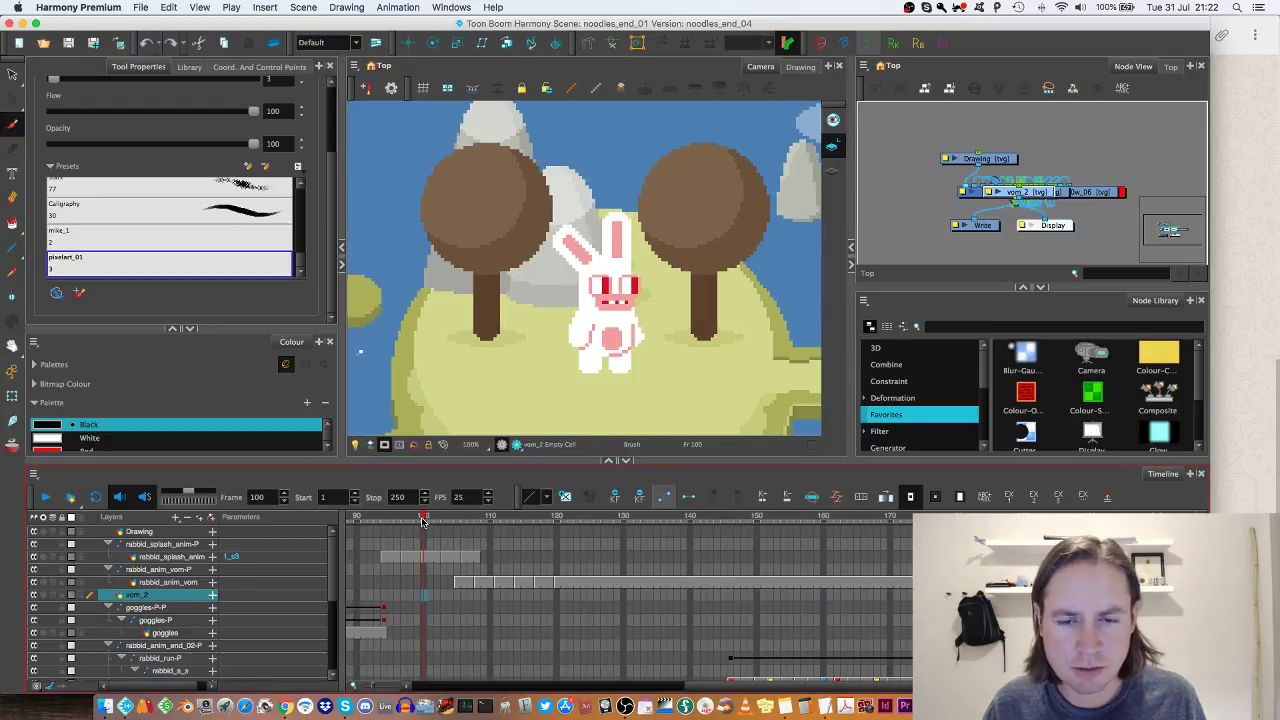
{"action": "key", "text": "Return"}
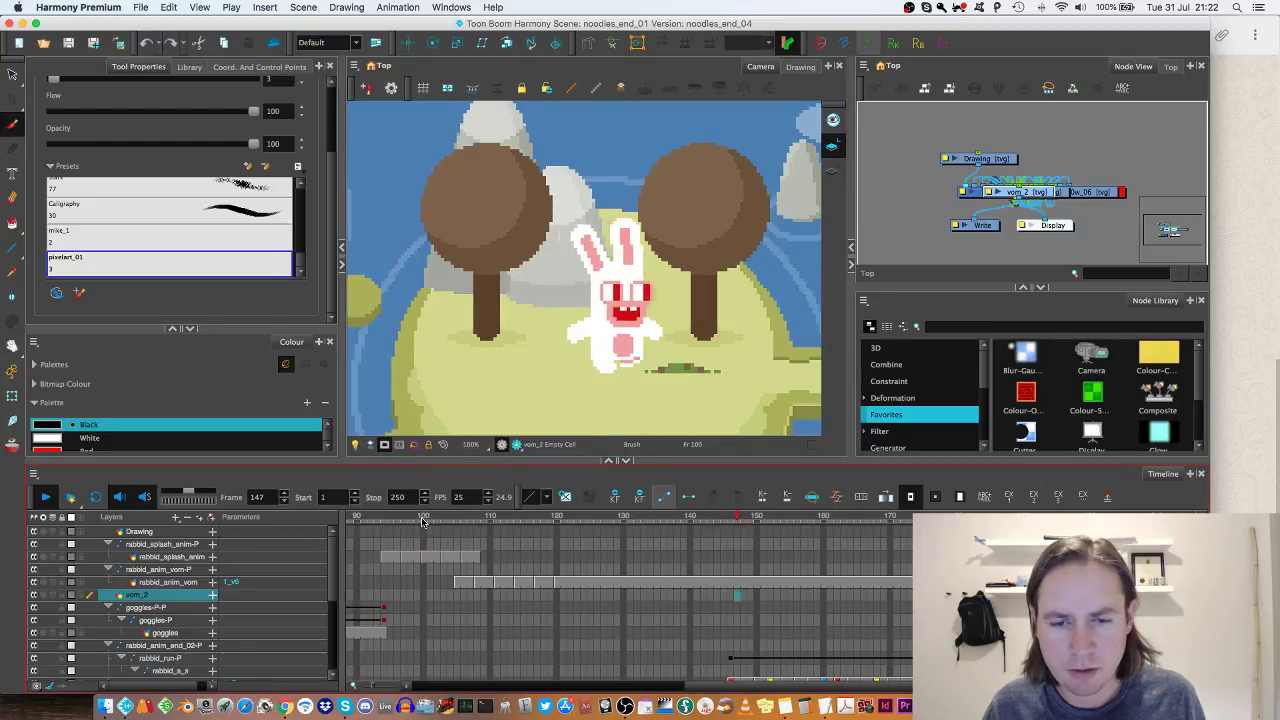
{"action": "key", "text": "Return"}
{"action": "left_click", "coordinate": [409, 519]}
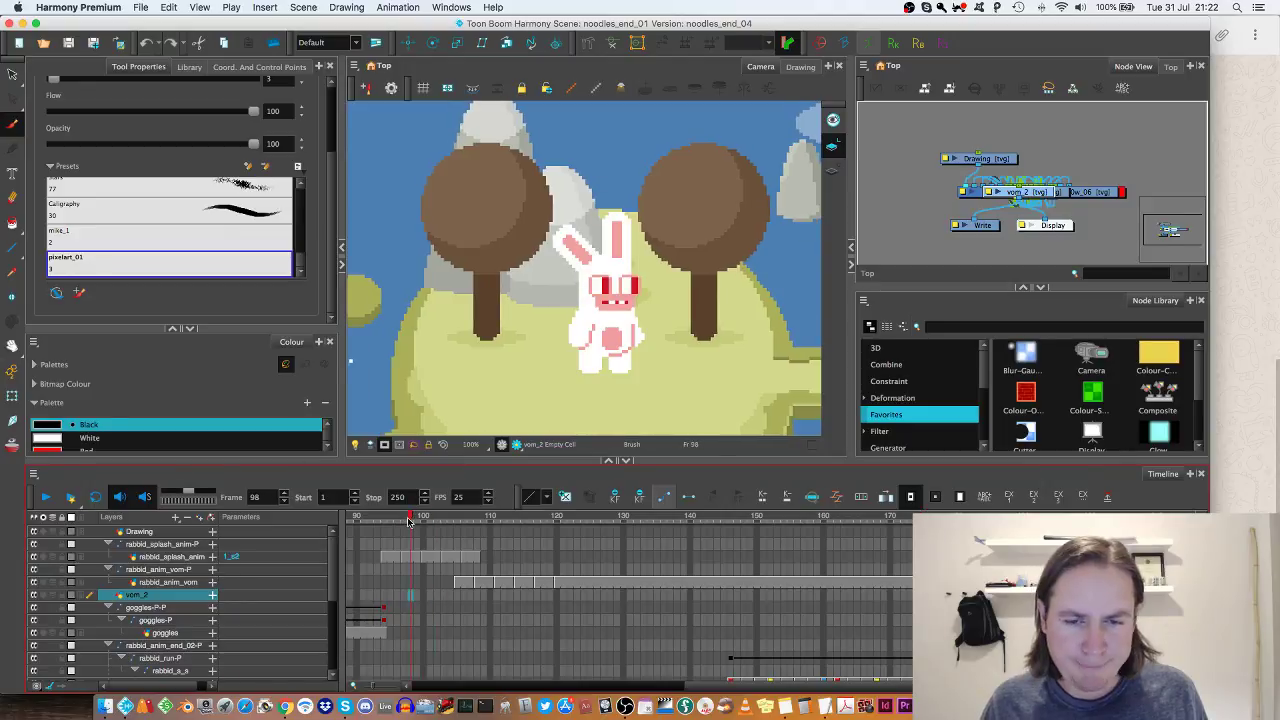
{"action": "left_click_drag", "start_coordinate": [409, 519], "coordinate": [456, 519]}
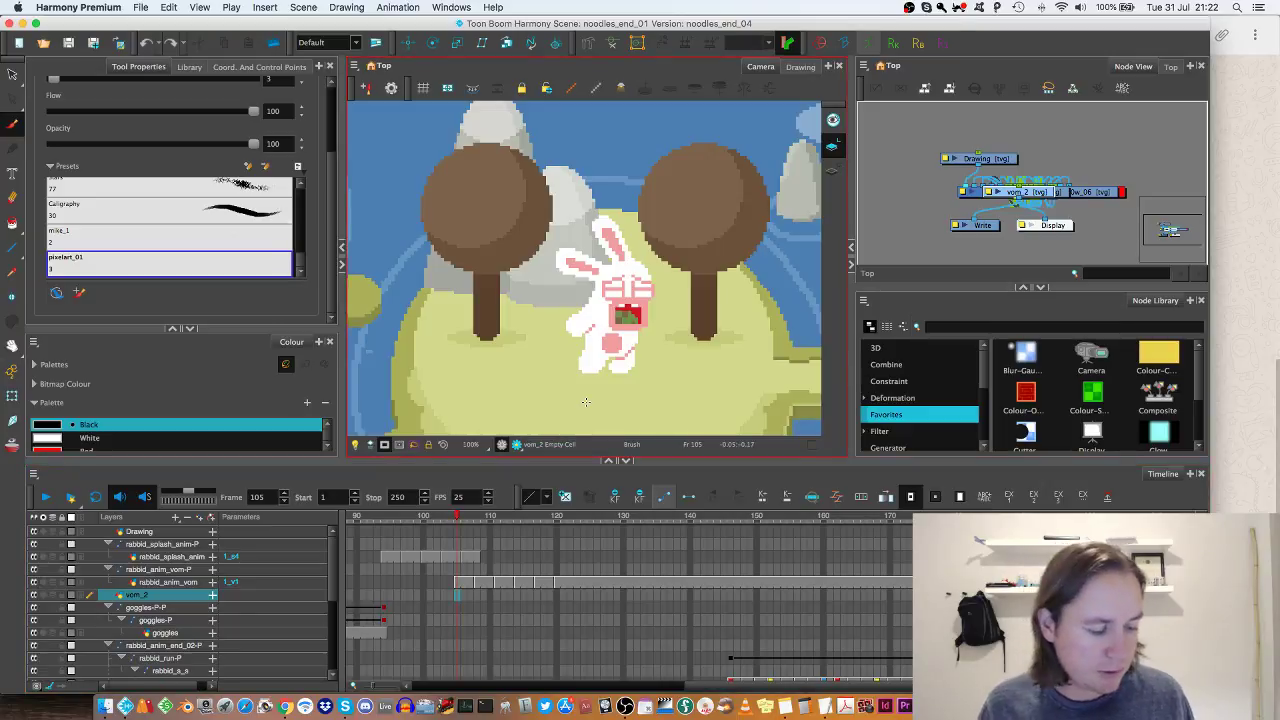
Step: Go to the empty cell at frame 108 on the vom_2 layer
{"action": "scroll", "coordinate": [721, 375], "scroll_direction": "up", "scroll_amount": 2}
{"action": "left_click", "coordinate": [470, 597]}
{"action": "left_click", "coordinate": [477, 597]}
{"action": "scroll", "coordinate": [566, 303], "scroll_direction": "up", "scroll_amount": 1}
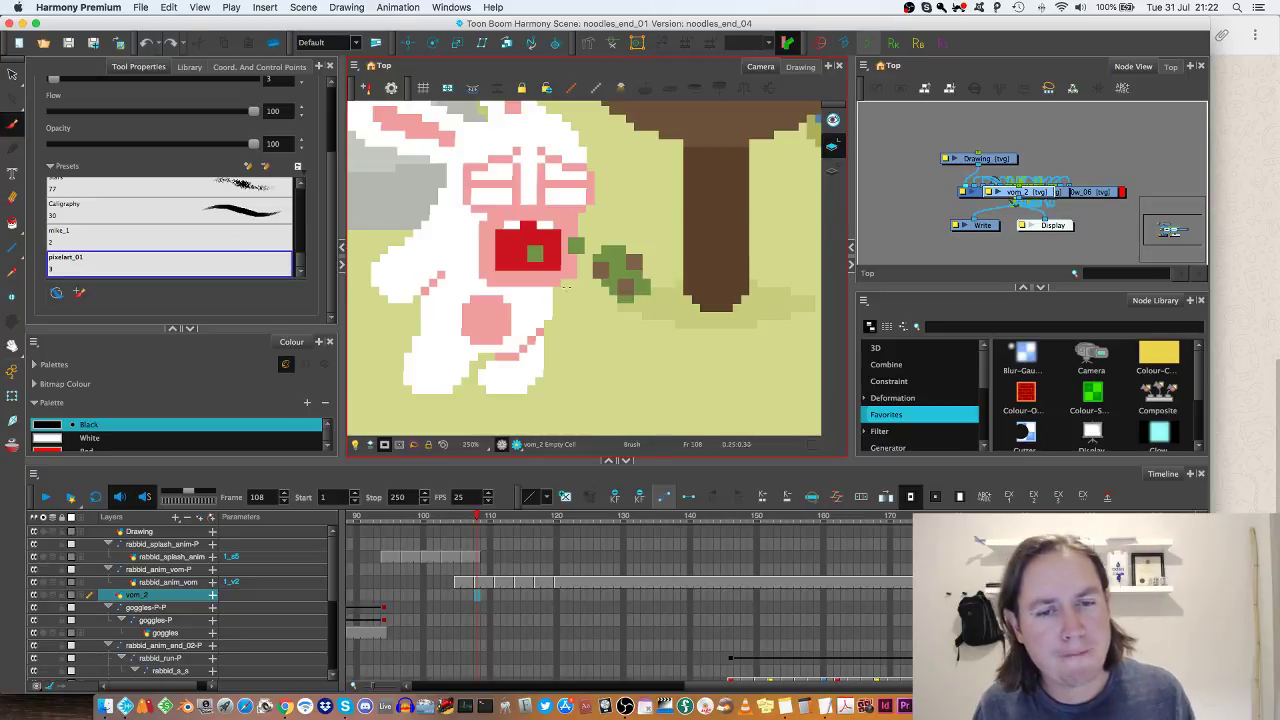
{"action": "left_click_drag", "start_coordinate": [566, 272], "coordinate": [610, 285]}
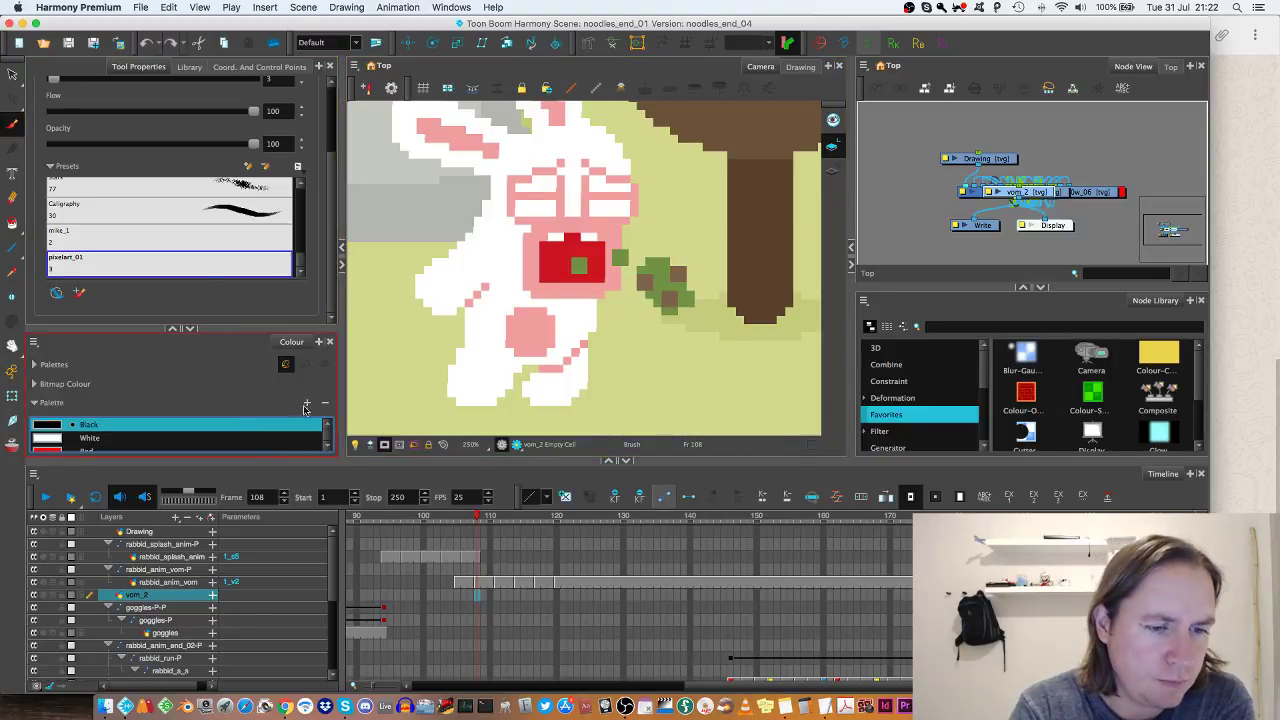
Step: Enlarge the colour palette area and add a new swatch sampled from the green of the vomit clump
{"action": "left_click_drag", "start_coordinate": [282, 274], "coordinate": [282, 262]}
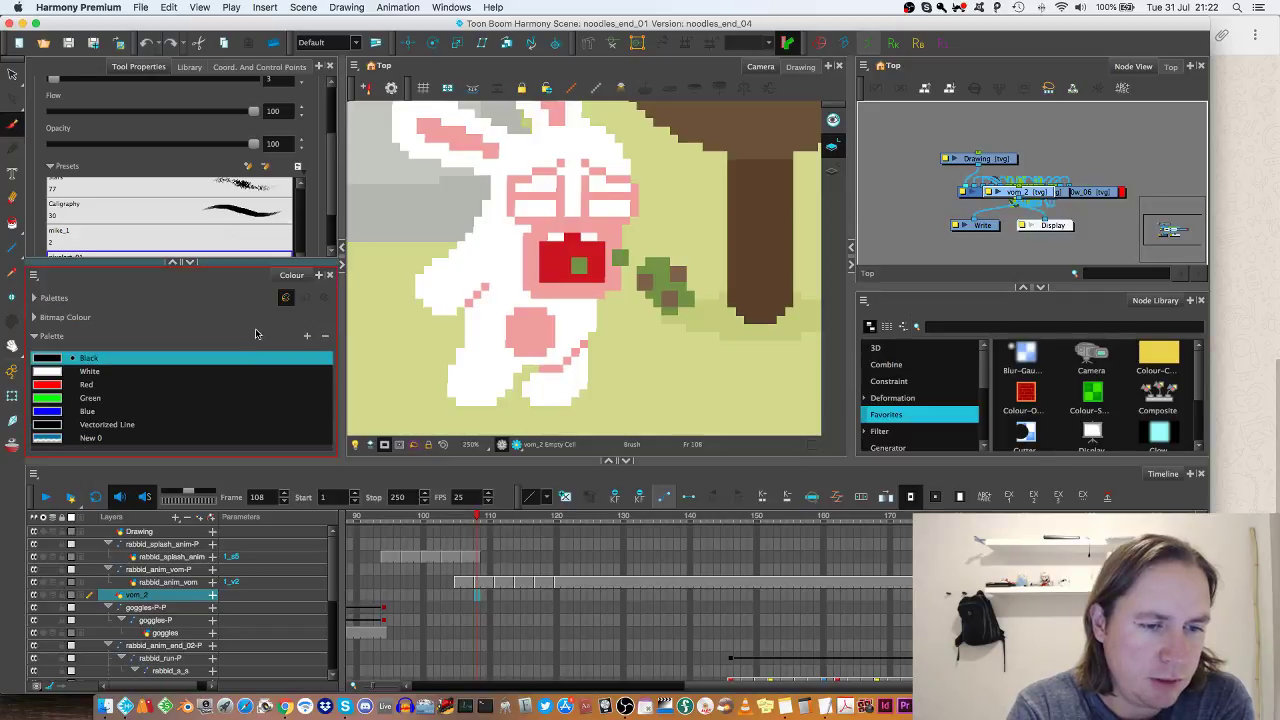
{"action": "scroll", "coordinate": [135, 210], "scroll_direction": "down", "scroll_amount": 3}
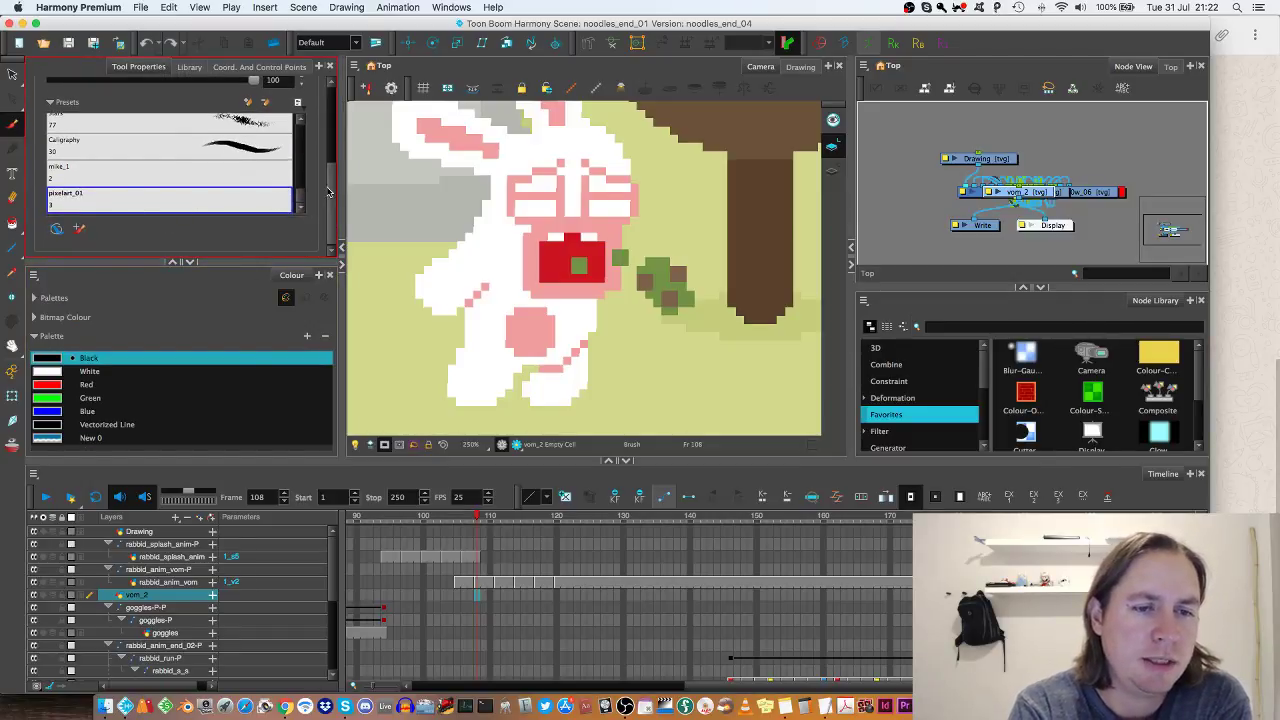
{"action": "mouse_move", "coordinate": [332, 202]}
{"action": "left_mouse_down"}
{"action": "mouse_move", "coordinate": [332, 125]}
{"action": "mouse_move", "coordinate": [334, 218]}
{"action": "left_mouse_up"}
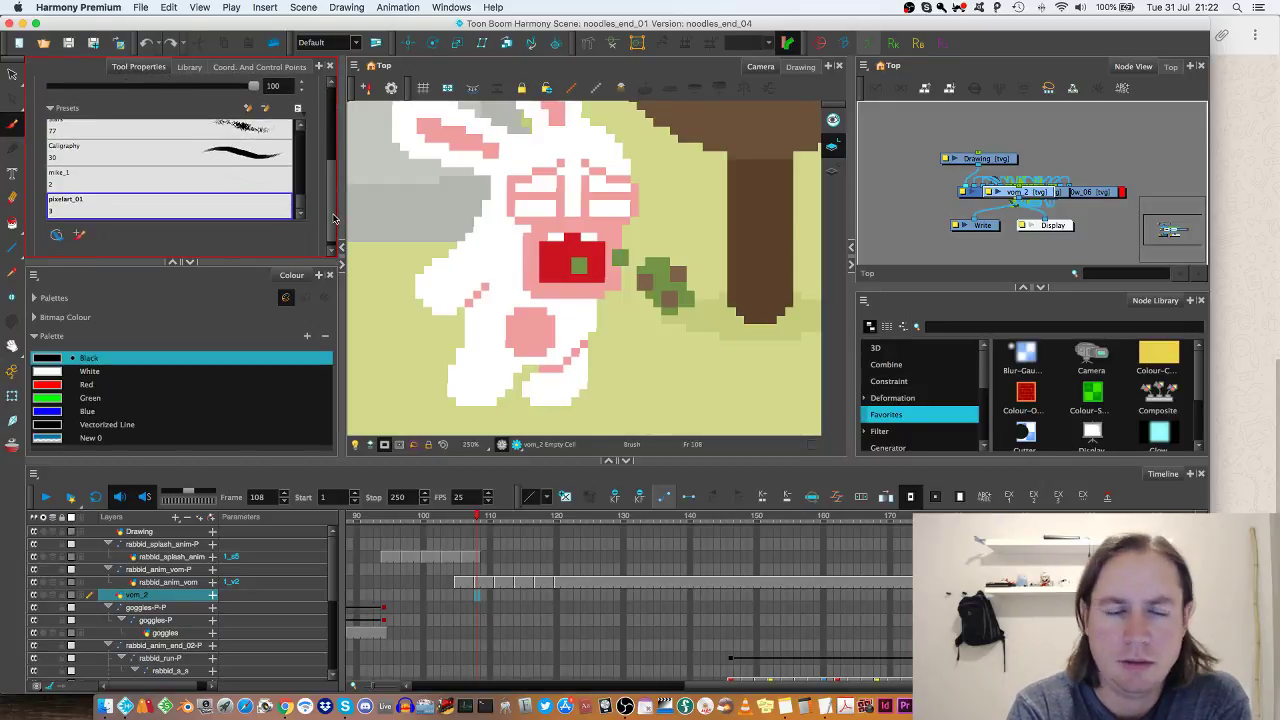
{"action": "left_click", "coordinate": [160, 338]}
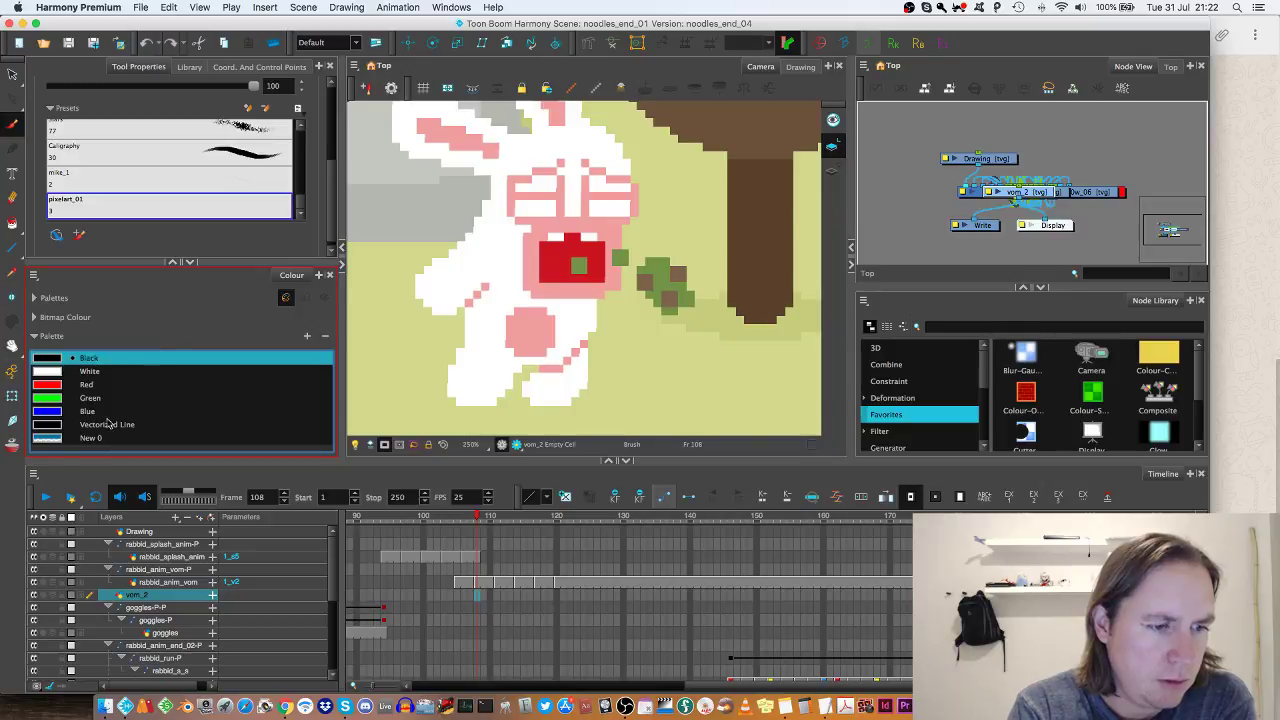
{"action": "left_click", "coordinate": [307, 336]}
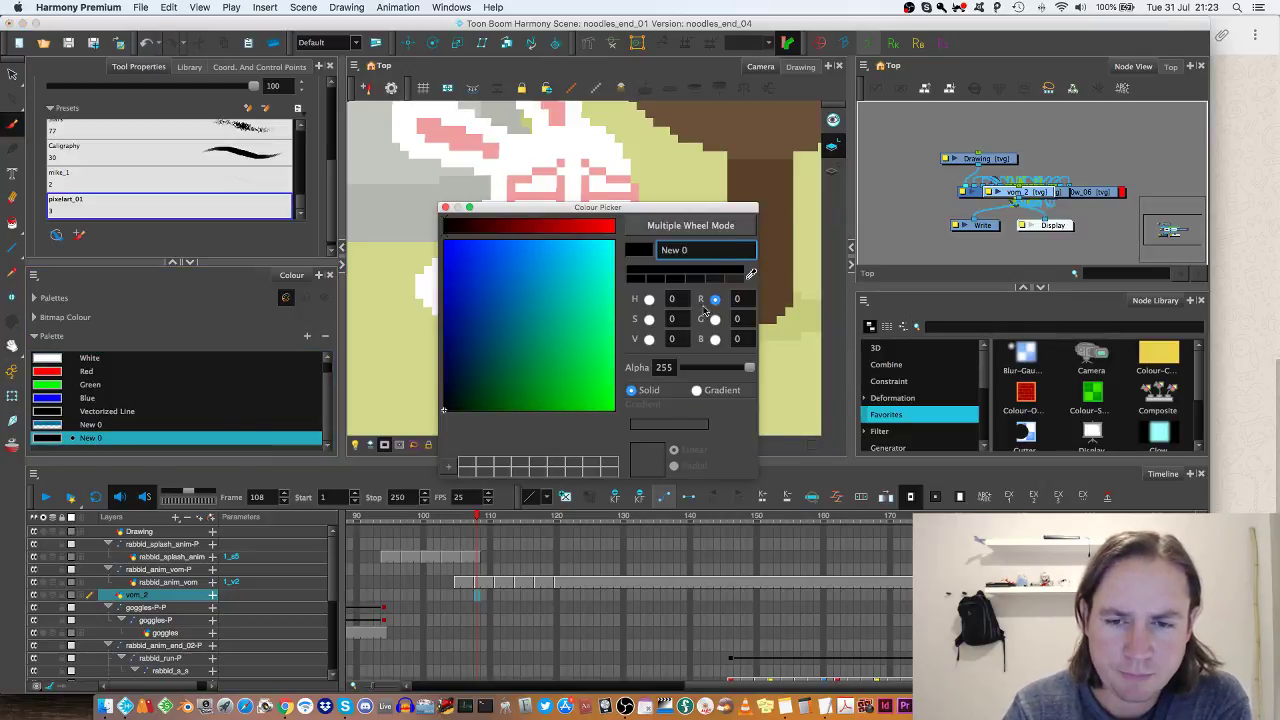
{"action": "left_click_drag", "start_coordinate": [700, 212], "coordinate": [483, 374]}
{"action": "left_click", "coordinate": [531, 438]}
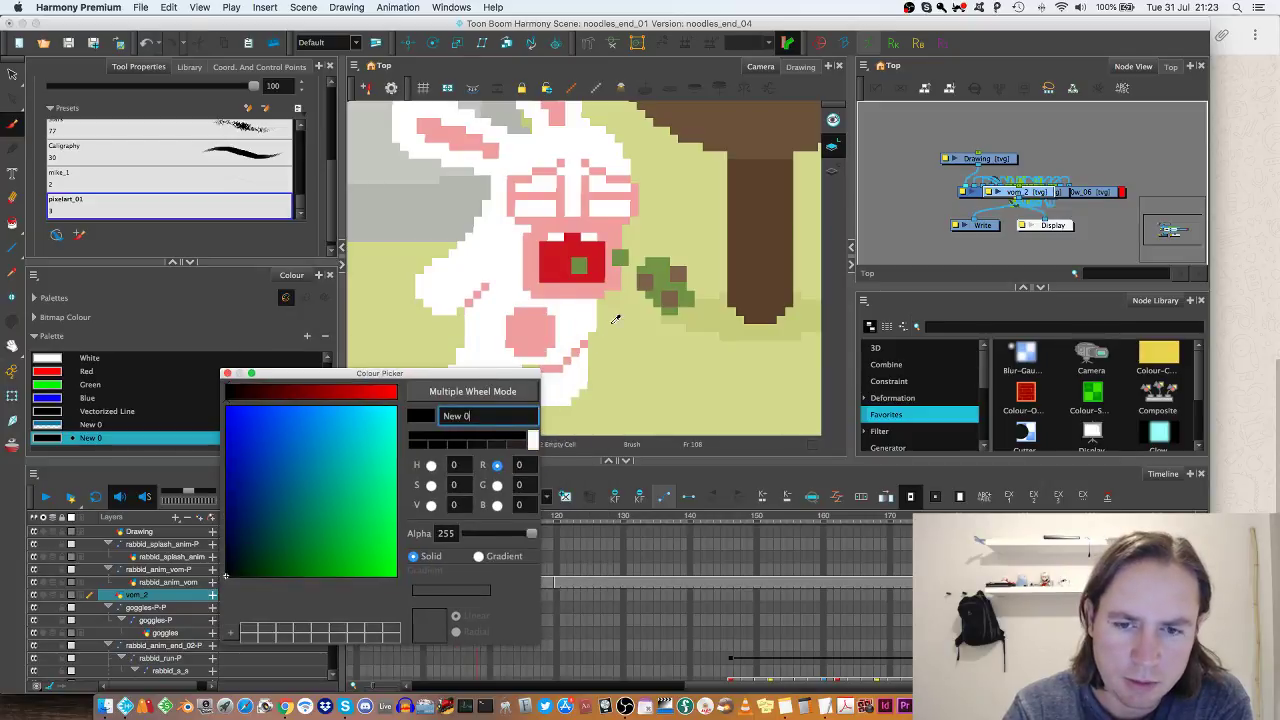
{"action": "left_click", "coordinate": [648, 276]}
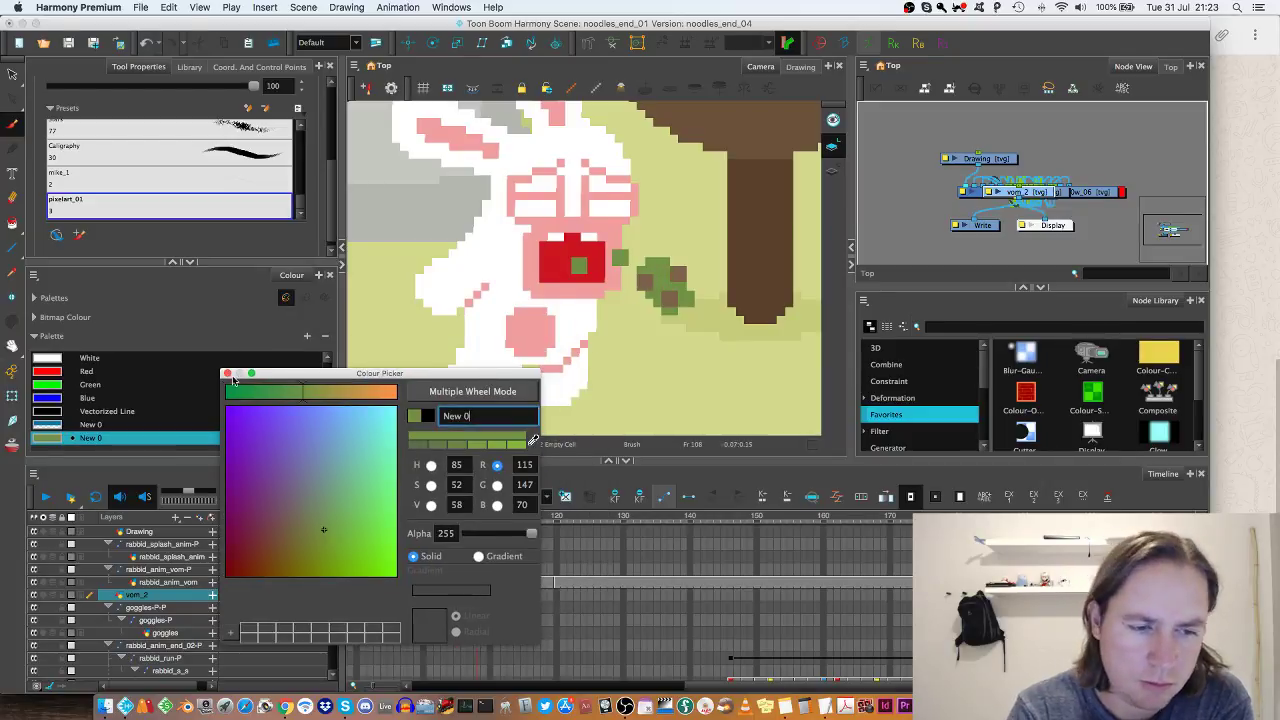
Step: Add a second palette swatch and try to sample the brown of the vomit chunks for it
{"action": "left_click", "coordinate": [306, 340]}
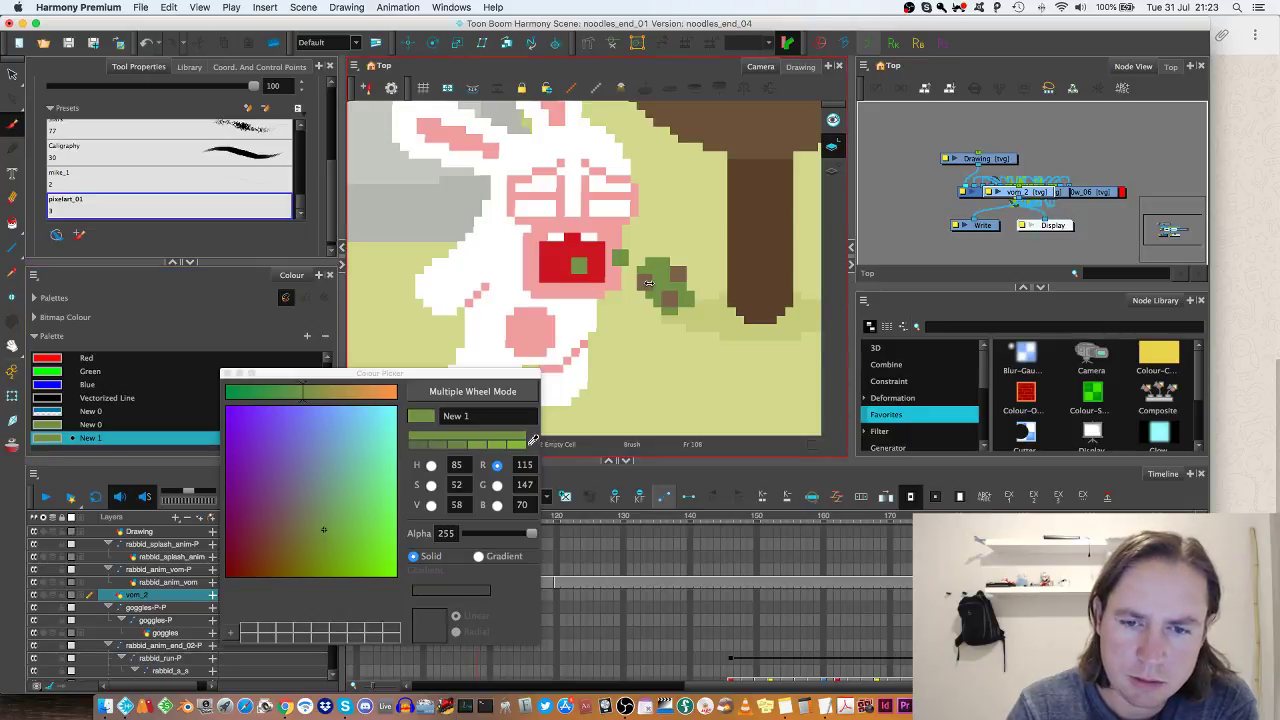
{"action": "left_click", "coordinate": [532, 439]}
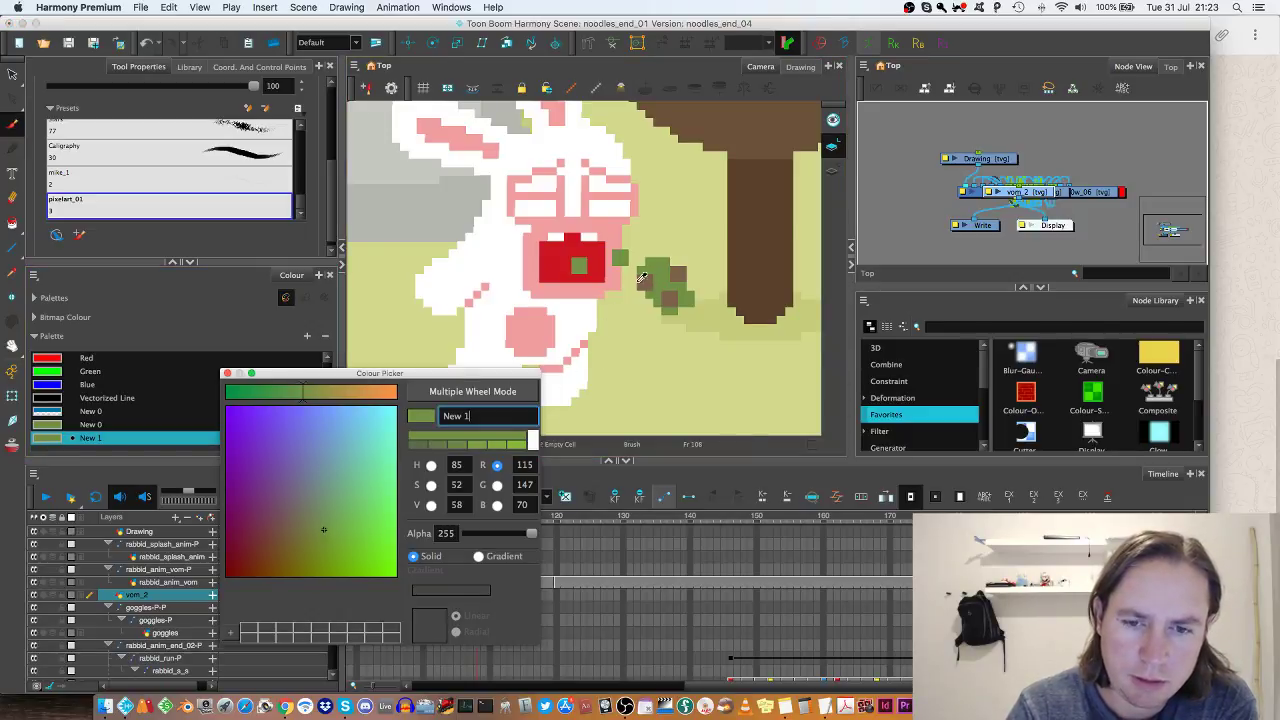
{"action": "left_click", "coordinate": [575, 319]}
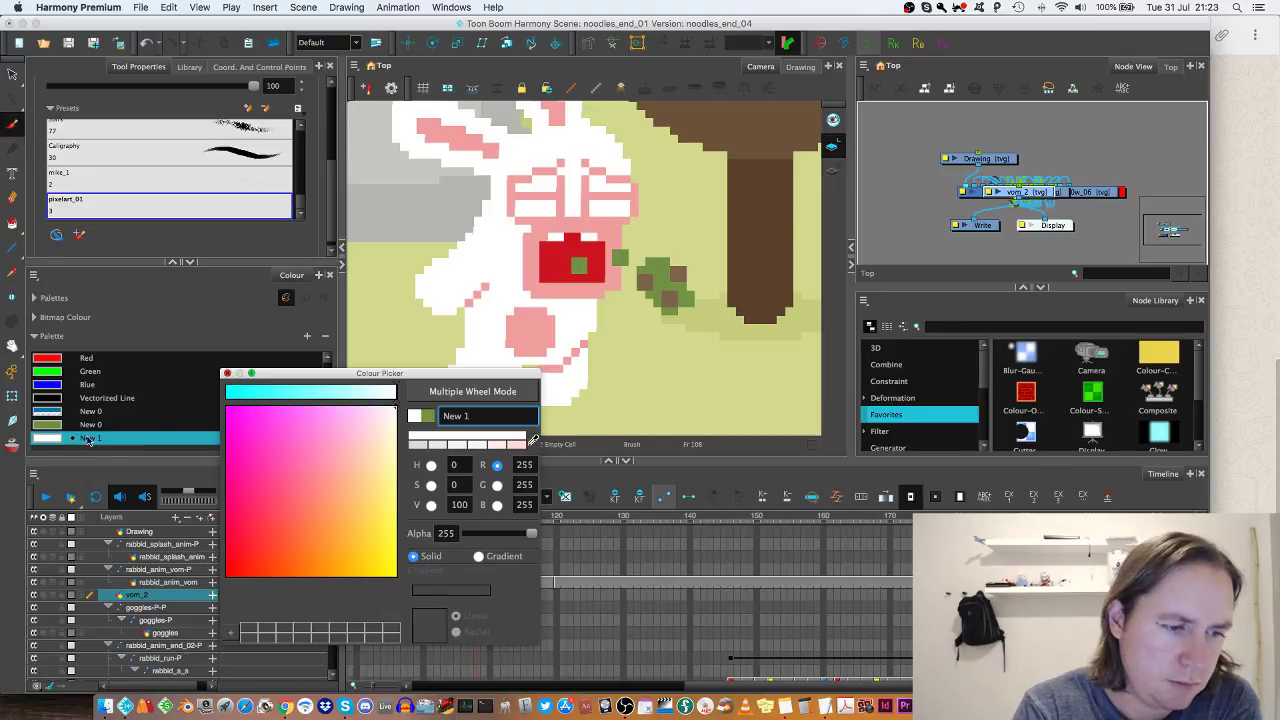
{"action": "left_click", "coordinate": [227, 373]}
{"action": "double_click", "coordinate": [62, 440]}
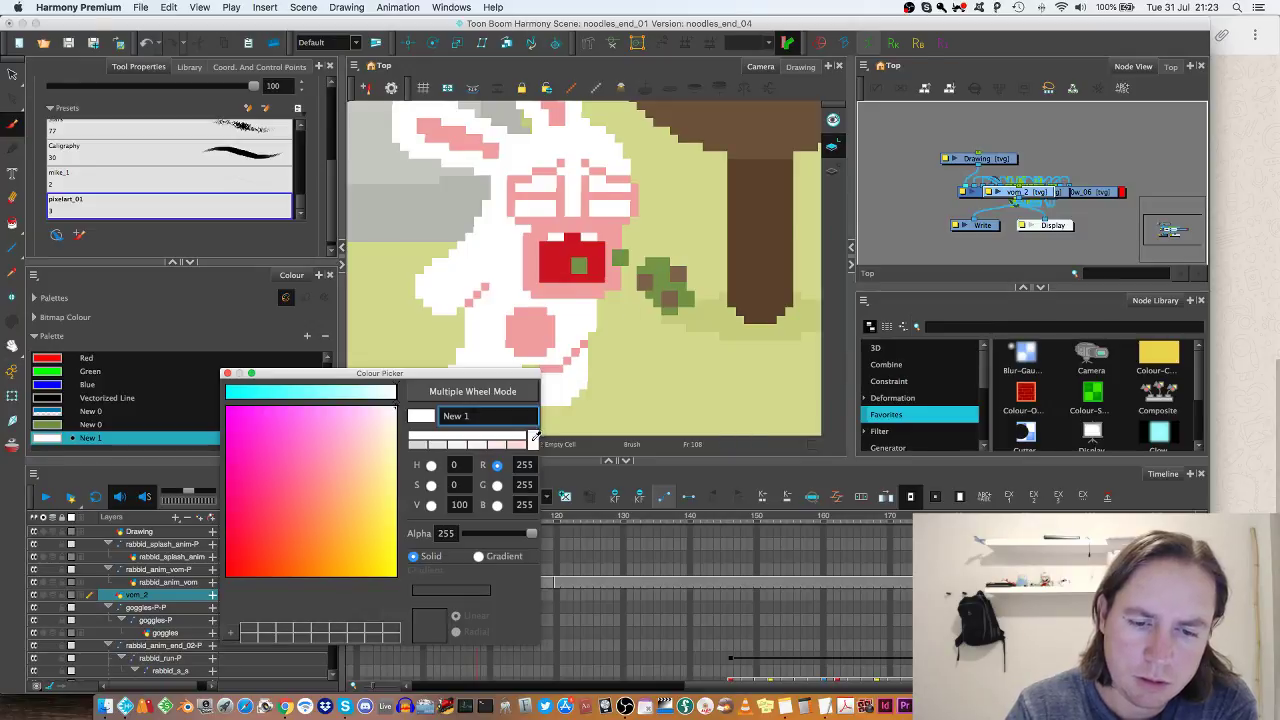
{"action": "left_click", "coordinate": [532, 437]}
{"action": "key", "text": "Return"}
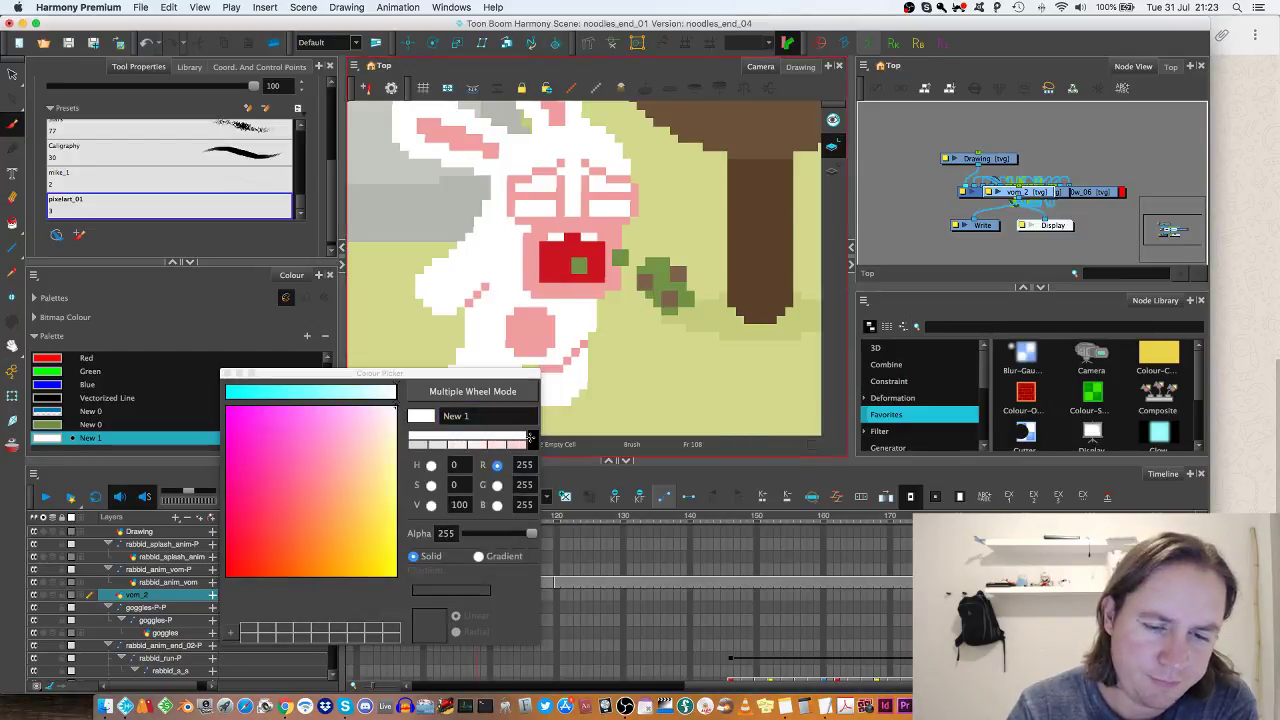
{"action": "left_click", "coordinate": [532, 438]}
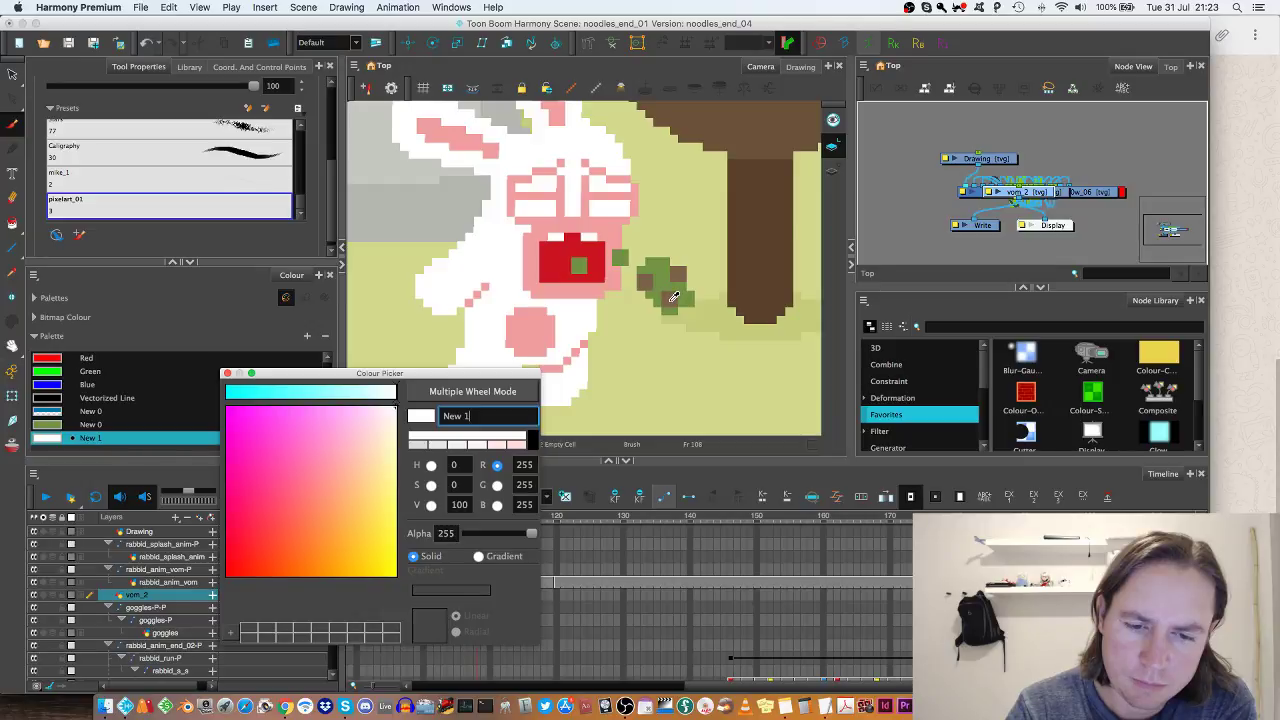
{"action": "left_click", "coordinate": [531, 442]}
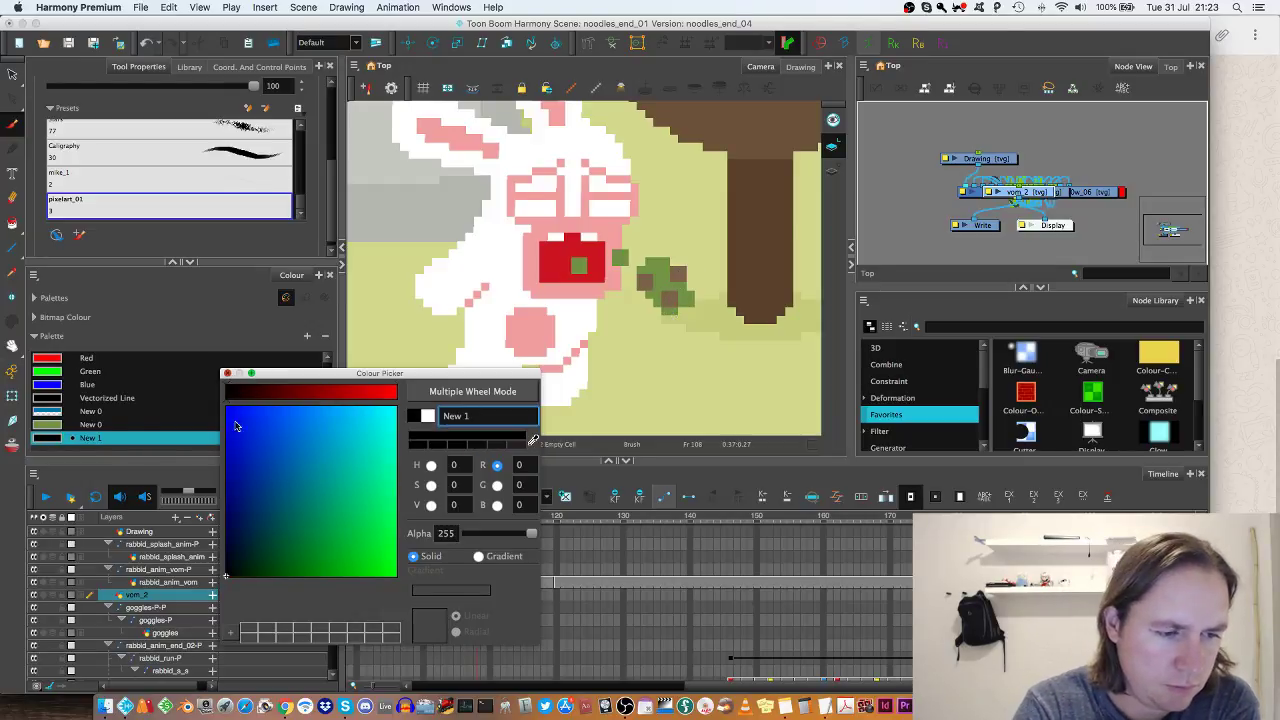
{"action": "left_click", "coordinate": [227, 373]}
Step: Paint a green vomit stream on vom_2 at frame 108, joining the rabbit's open mouth to the flying clump
{"action": "left_click", "coordinate": [100, 425]}
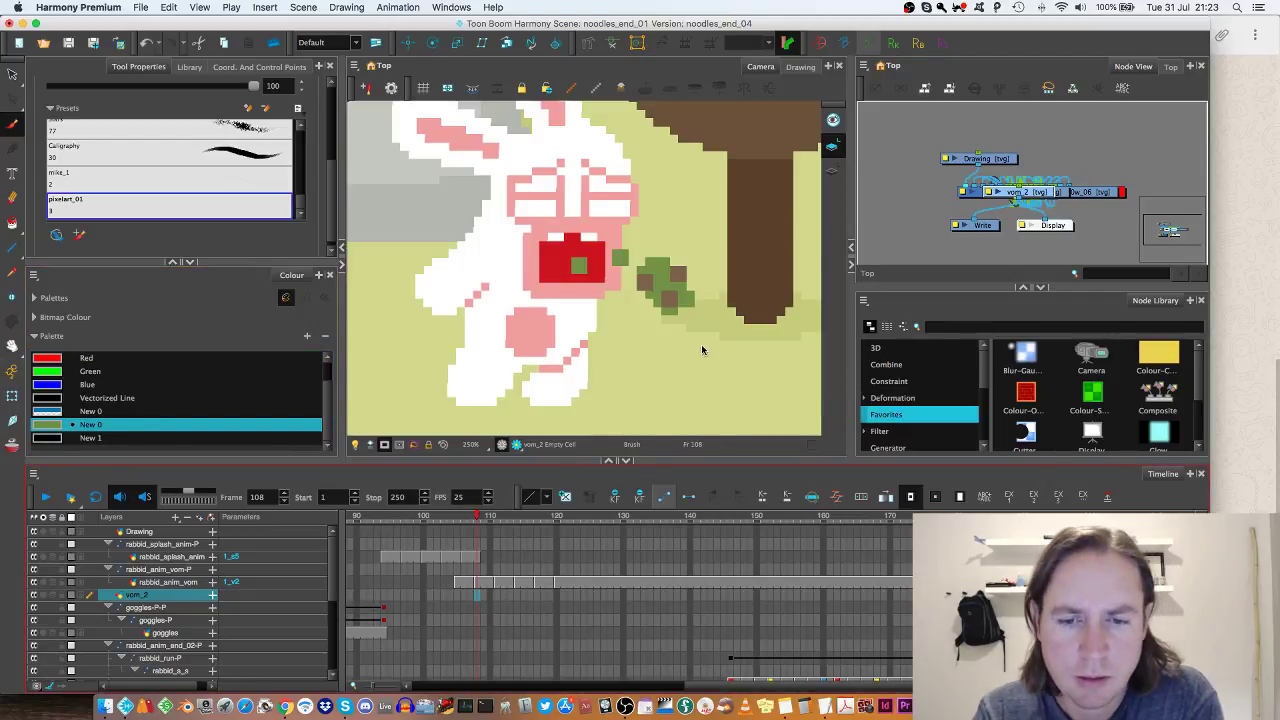
{"action": "left_click_drag", "start_coordinate": [706, 330], "coordinate": [670, 324]}
{"action": "left_click", "coordinate": [658, 327]}
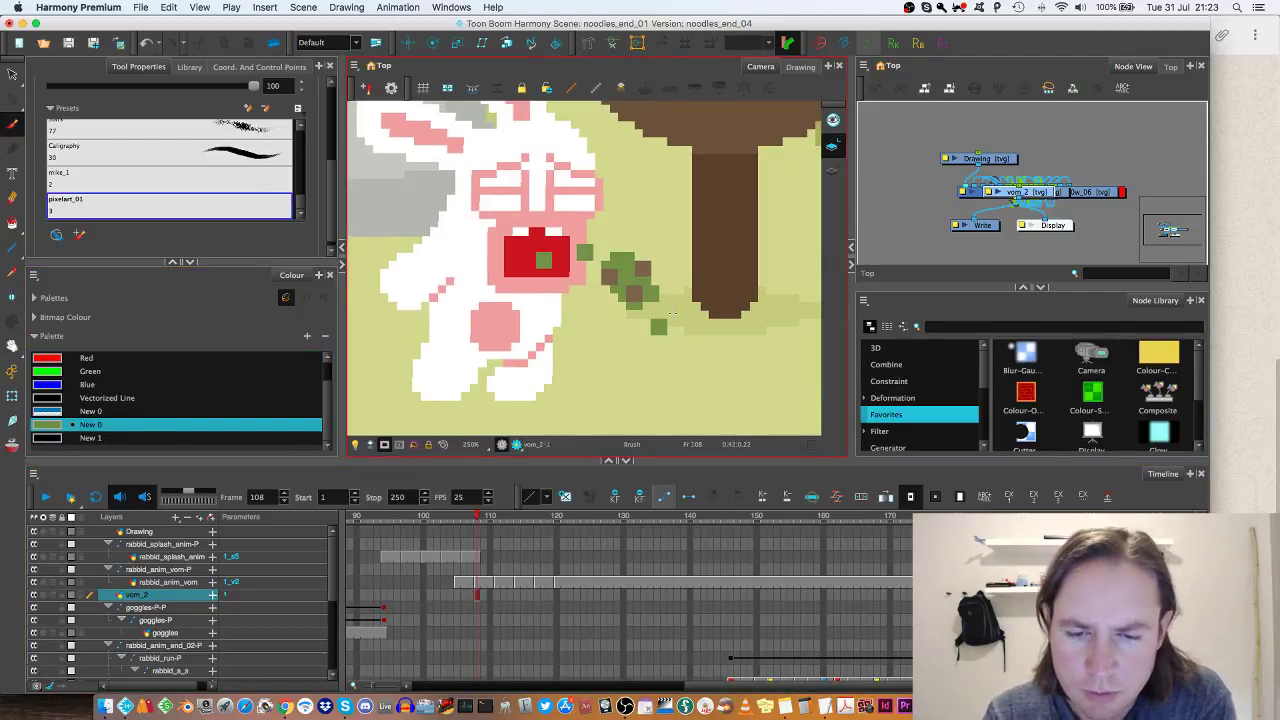
{"action": "key", "text": "super+z"}
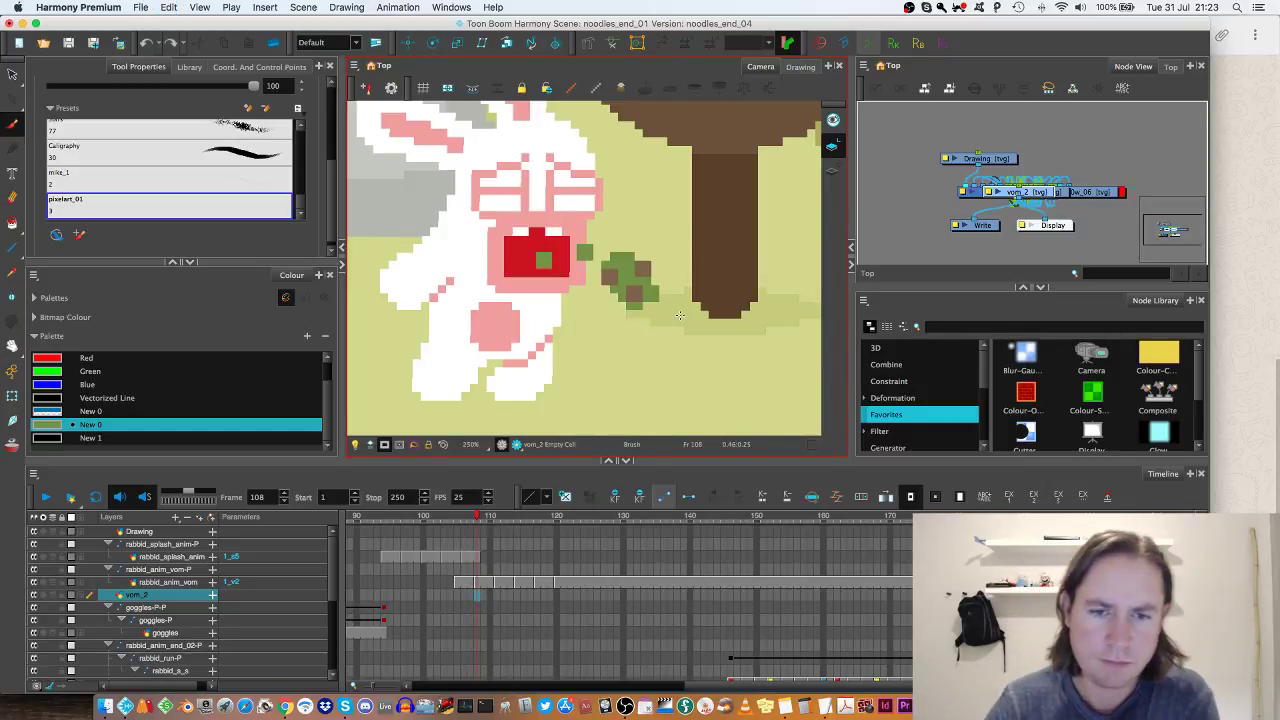
{"action": "mouse_move", "coordinate": [567, 275]}
{"action": "left_mouse_down"}
{"action": "mouse_move", "coordinate": [556, 268]}
{"action": "mouse_move", "coordinate": [590, 265]}
{"action": "left_mouse_up"}
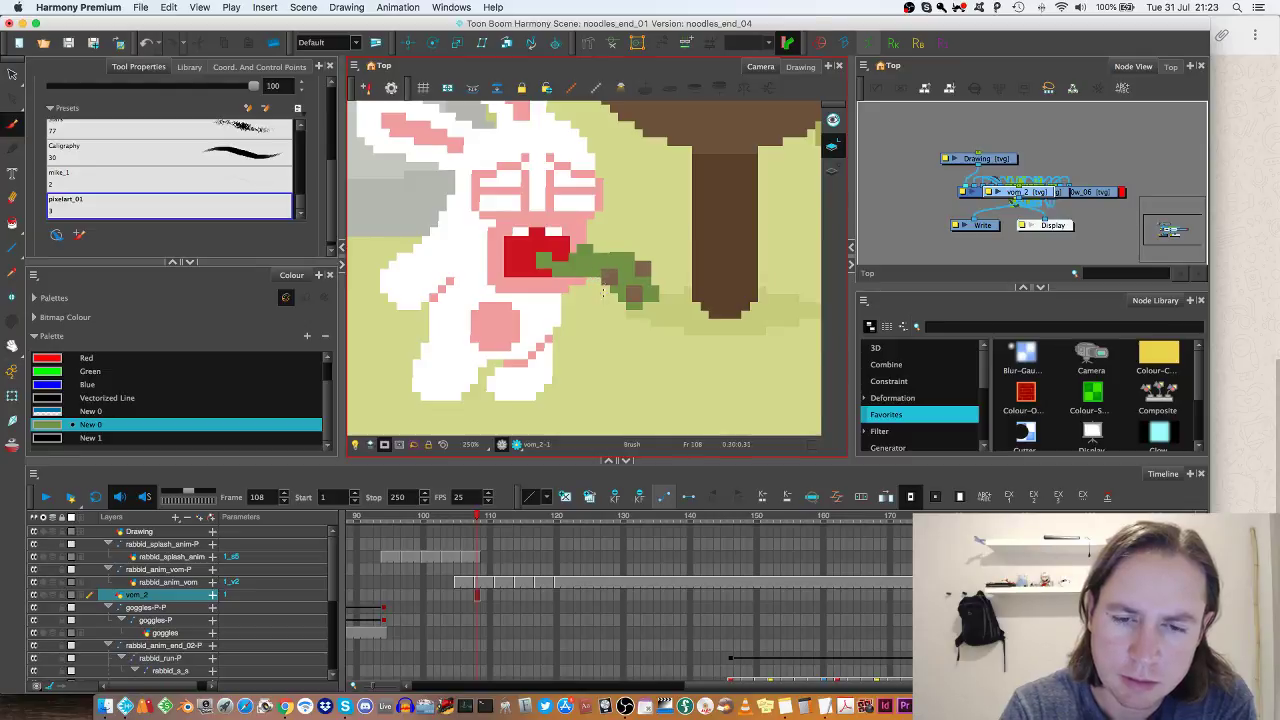
{"action": "left_click_drag", "start_coordinate": [582, 278], "coordinate": [602, 282]}
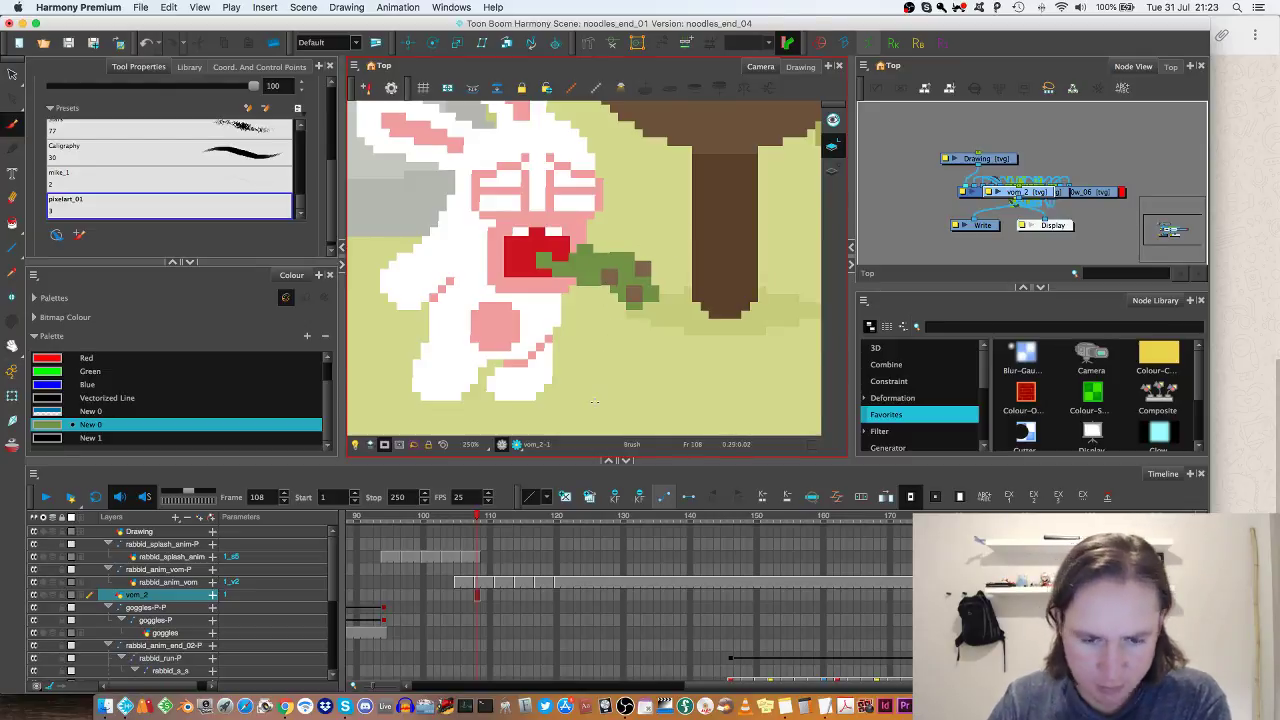
Step: Paint a curved green stream on vom_2 at frame 111, from the rabbit's mouth down to the falling vomit chunks
{"action": "left_click", "coordinate": [496, 596]}
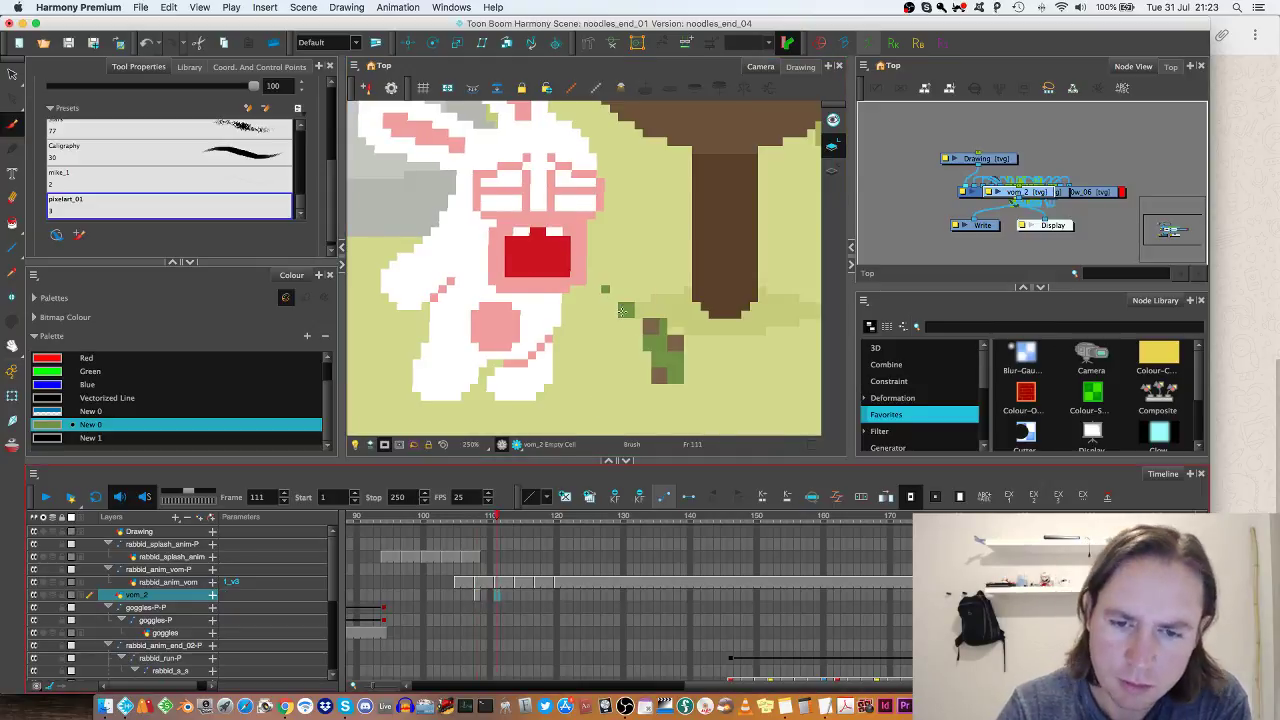
{"action": "left_click_drag", "start_coordinate": [562, 263], "coordinate": [604, 262]}
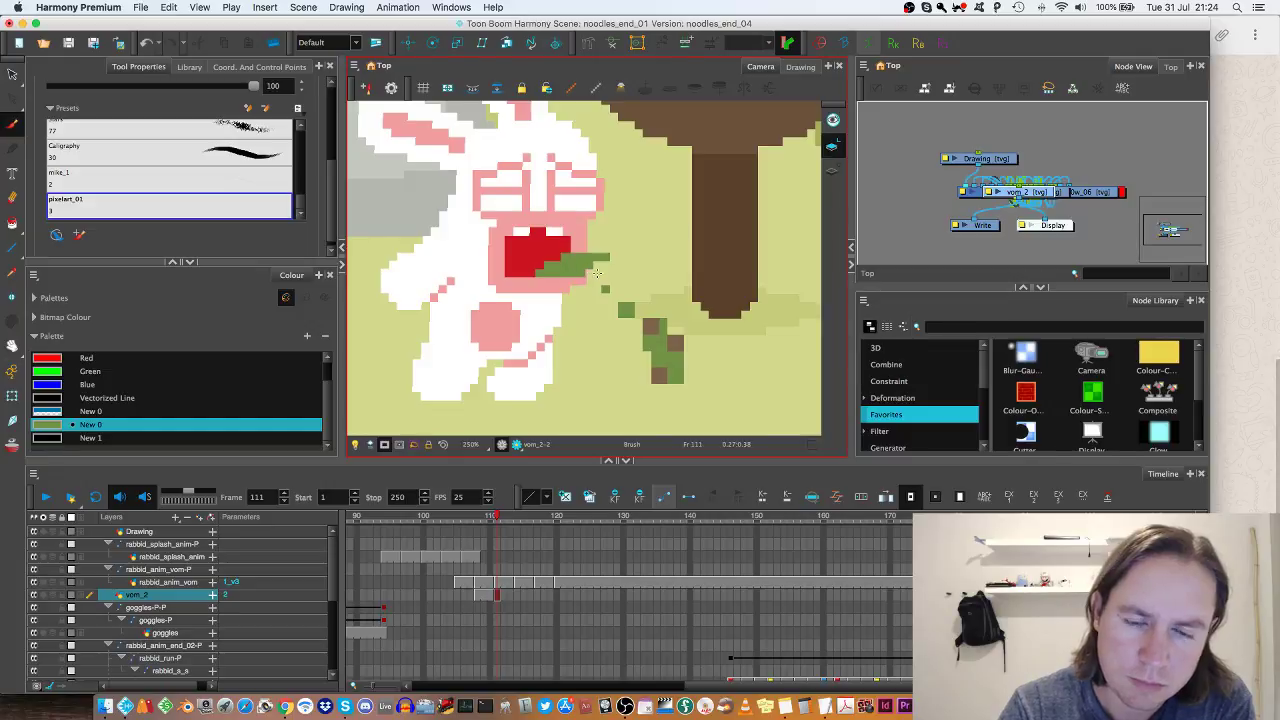
{"action": "key", "text": "super+z"}
{"action": "mouse_move", "coordinate": [592, 266]}
{"action": "left_mouse_down"}
{"action": "mouse_move", "coordinate": [621, 305]}
{"action": "mouse_move", "coordinate": [615, 287]}
{"action": "mouse_move", "coordinate": [647, 320]}
{"action": "mouse_move", "coordinate": [626, 328]}
{"action": "mouse_move", "coordinate": [639, 324]}
{"action": "mouse_move", "coordinate": [614, 292]}
{"action": "mouse_move", "coordinate": [574, 273]}
{"action": "mouse_move", "coordinate": [596, 265]}
{"action": "mouse_move", "coordinate": [606, 302]}
{"action": "left_mouse_up"}
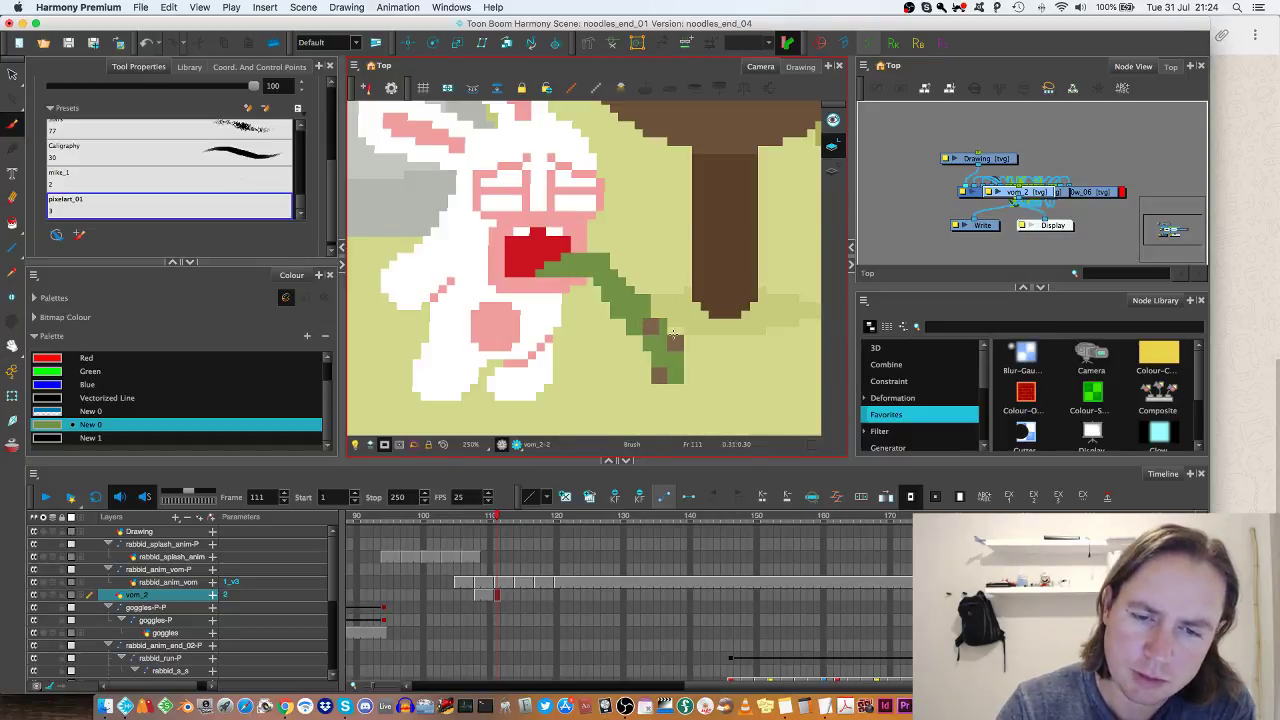
{"action": "left_click", "coordinate": [12, 396]}
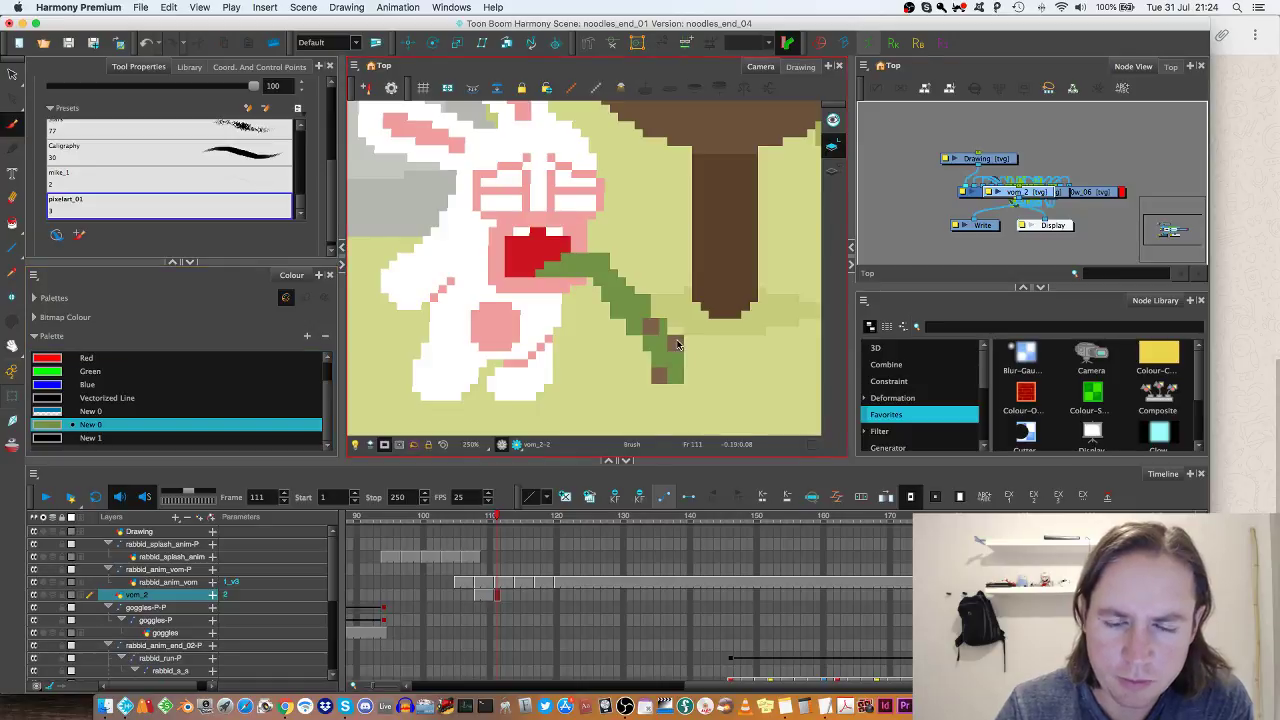
{"action": "key", "text": "alt+s"}
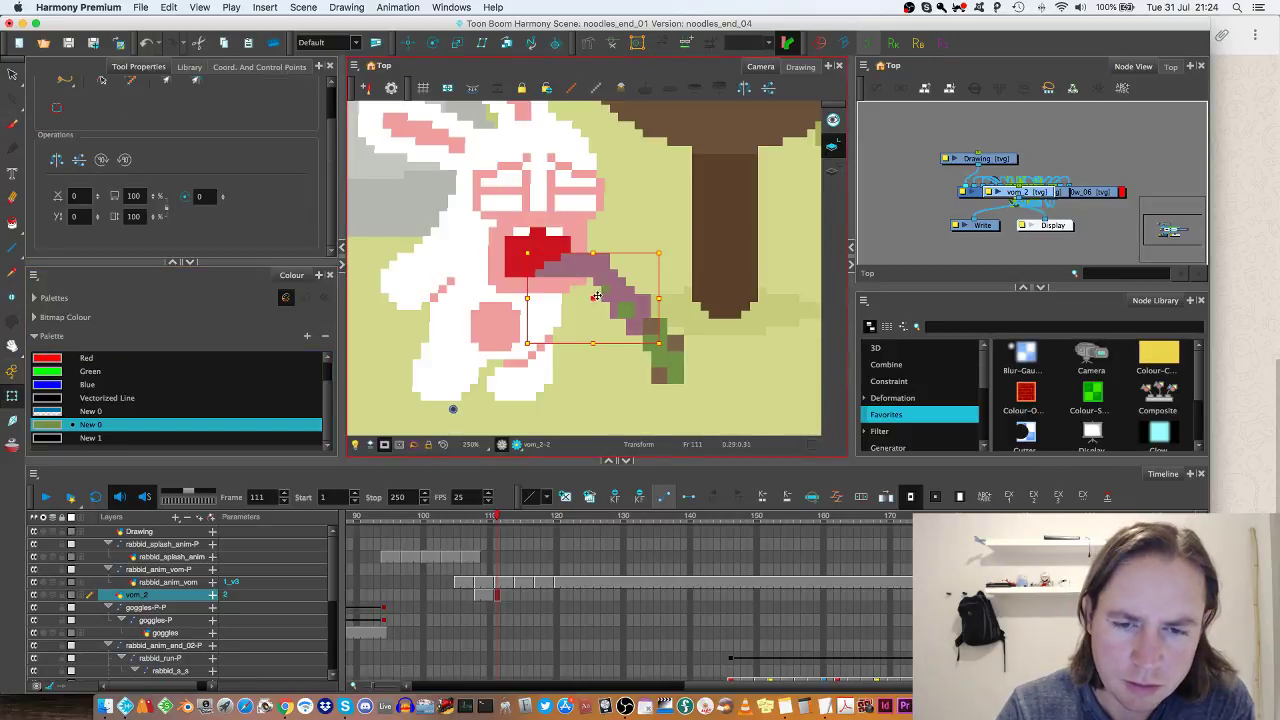
{"action": "left_click_drag", "start_coordinate": [595, 297], "coordinate": [614, 308]}
{"action": "key", "text": "super+z"}
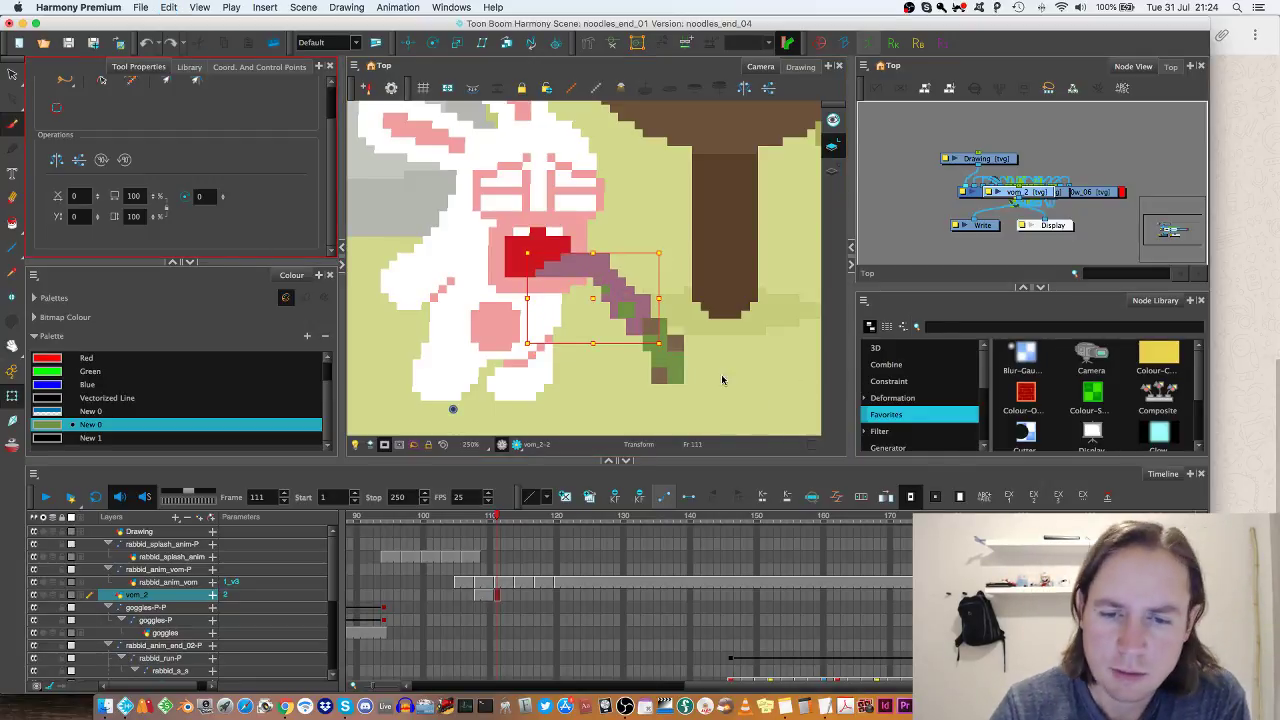
Step: Thicken the underside of the green stream on vom_2 at frame 111 with the brush, comparing it with the frame 109 drawing
{"action": "left_click", "coordinate": [14, 127]}
{"action": "left_click", "coordinate": [213, 279]}
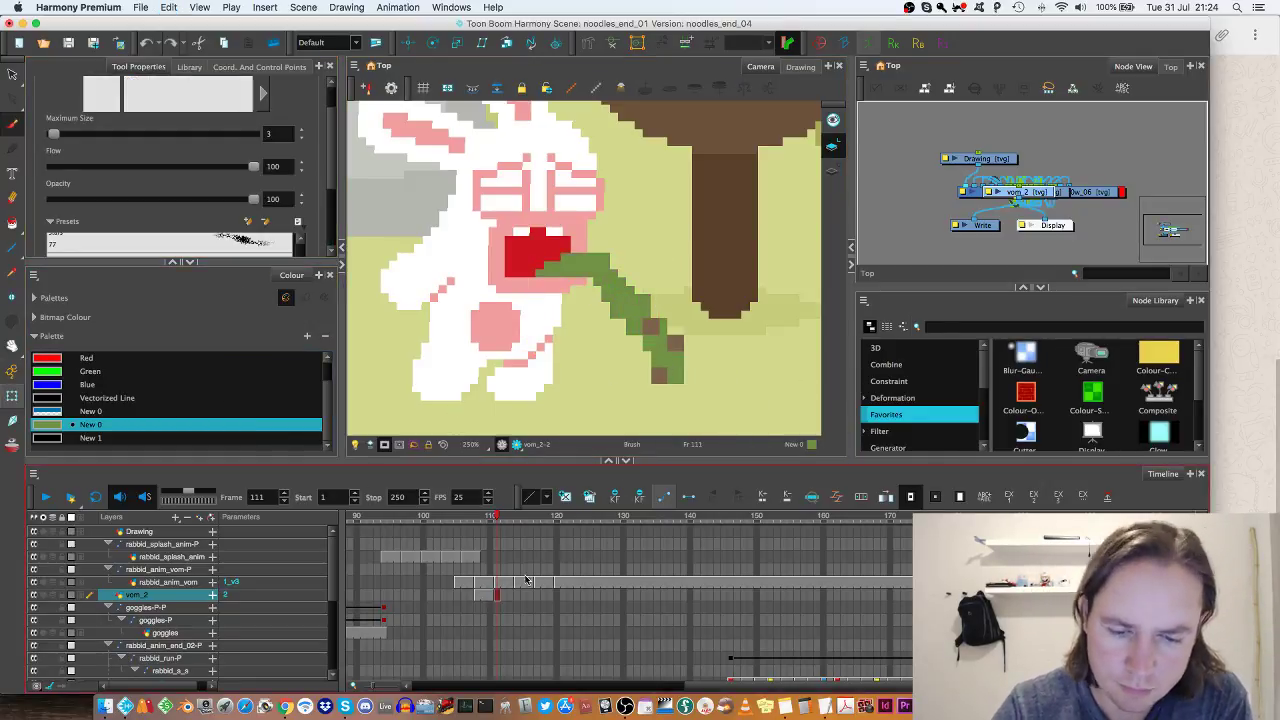
{"action": "left_click", "coordinate": [490, 595]}
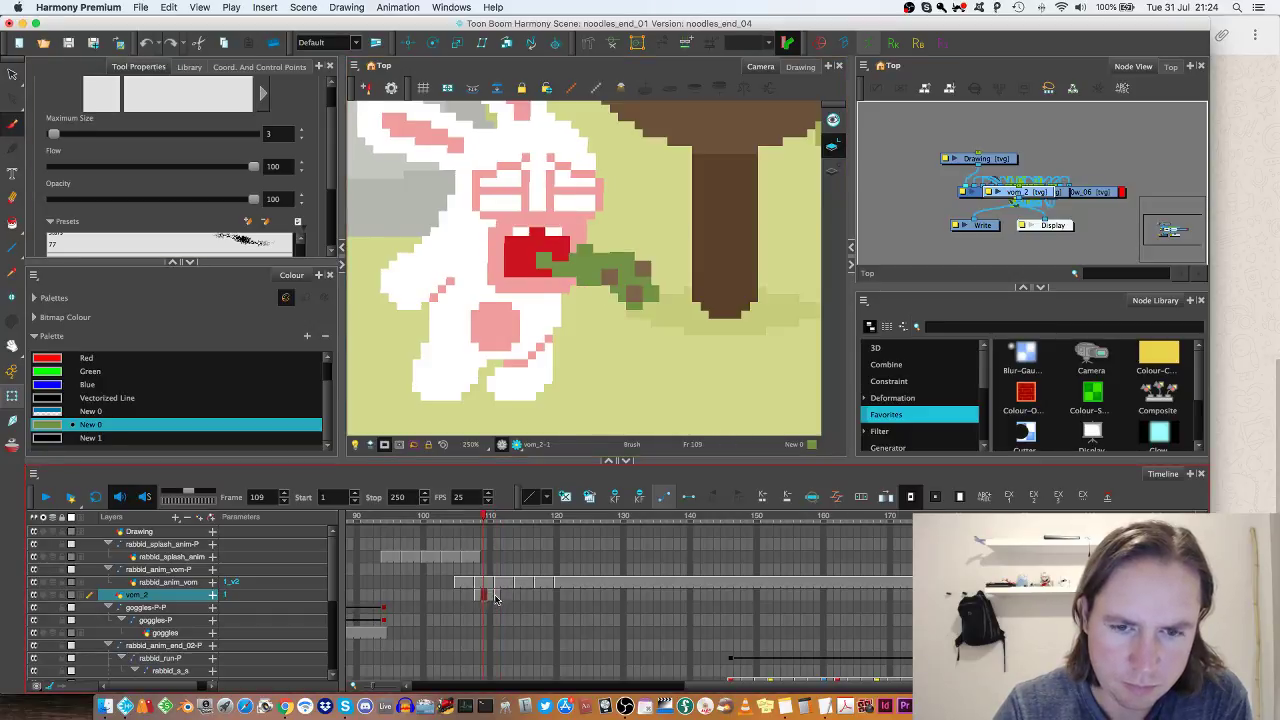
{"action": "left_click", "coordinate": [496, 596]}
{"action": "left_click_drag", "start_coordinate": [594, 283], "coordinate": [575, 280]}
{"action": "left_click", "coordinate": [604, 303]}
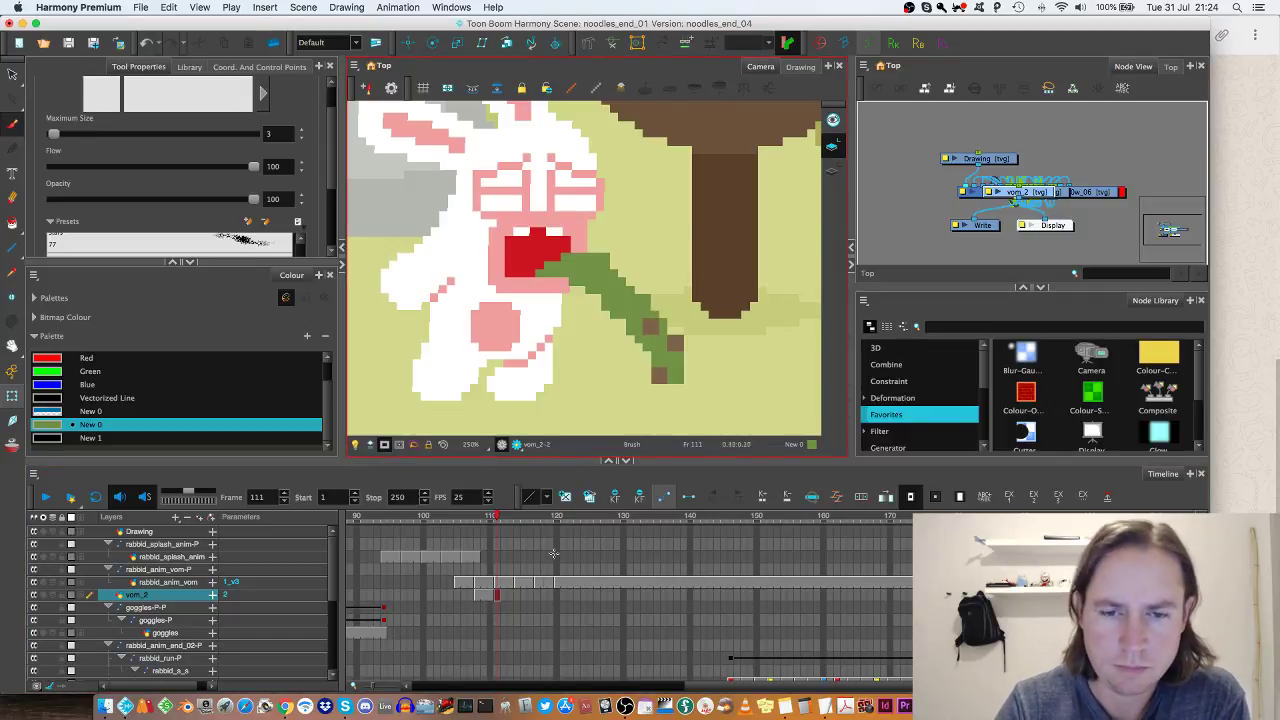
Step: Paint a thin green line on vom_2 at frame 114, running from the rabbit's mouth outwards and slightly down
{"action": "left_click", "coordinate": [516, 595]}
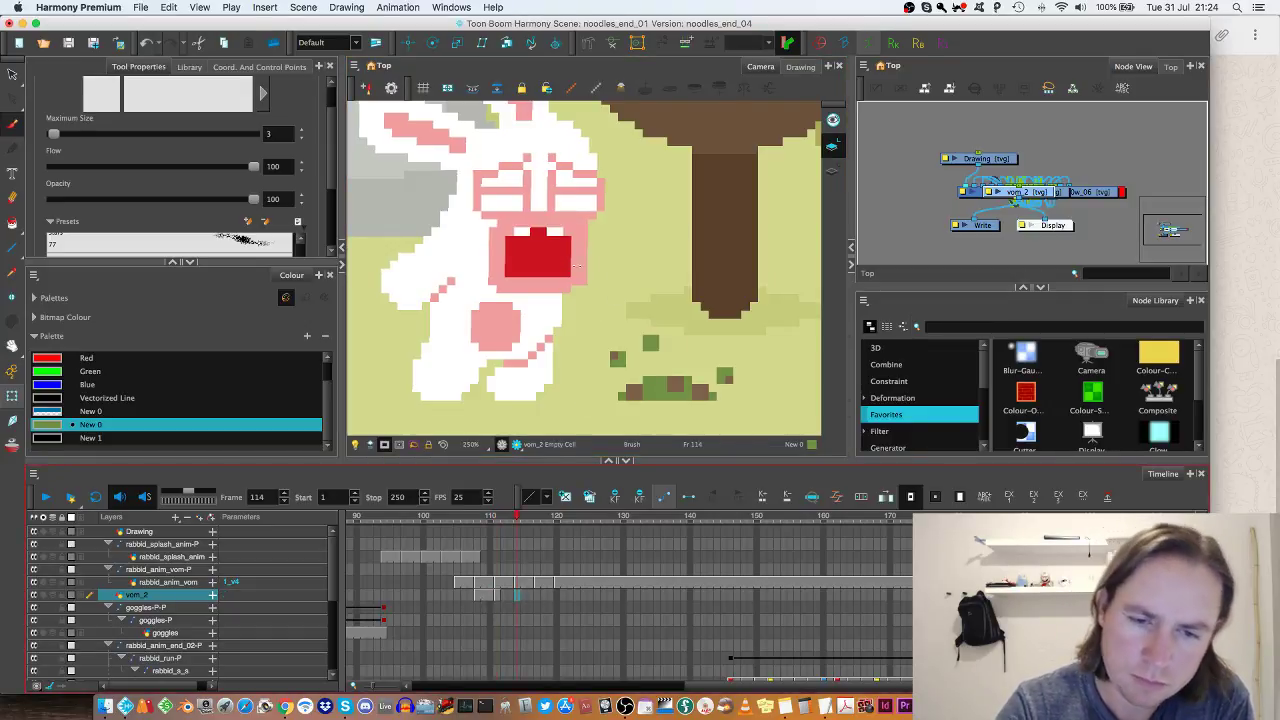
{"action": "left_click_drag", "start_coordinate": [544, 273], "coordinate": [592, 276]}
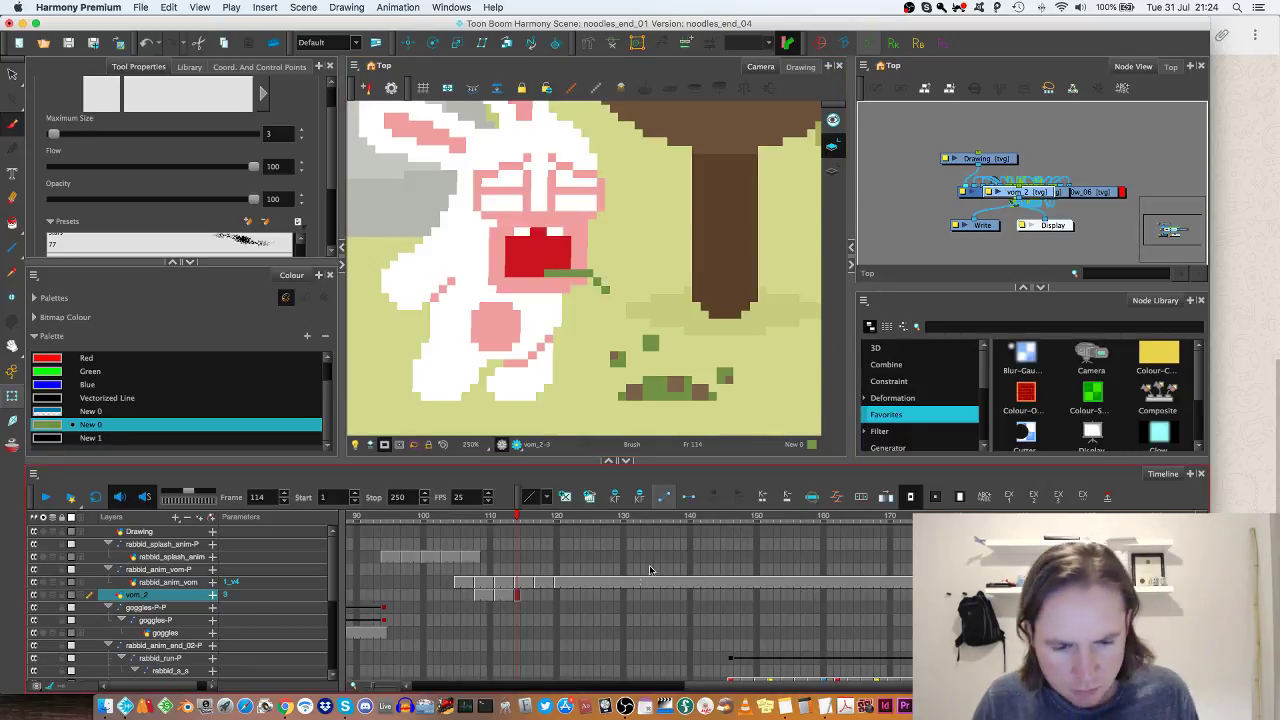
Step: Copy the rabbid_anim_vom splash cells at frames 114 to 119 and paste them repeatedly at frames 120, 126, 132 and 138
{"action": "left_click", "coordinate": [543, 583]}
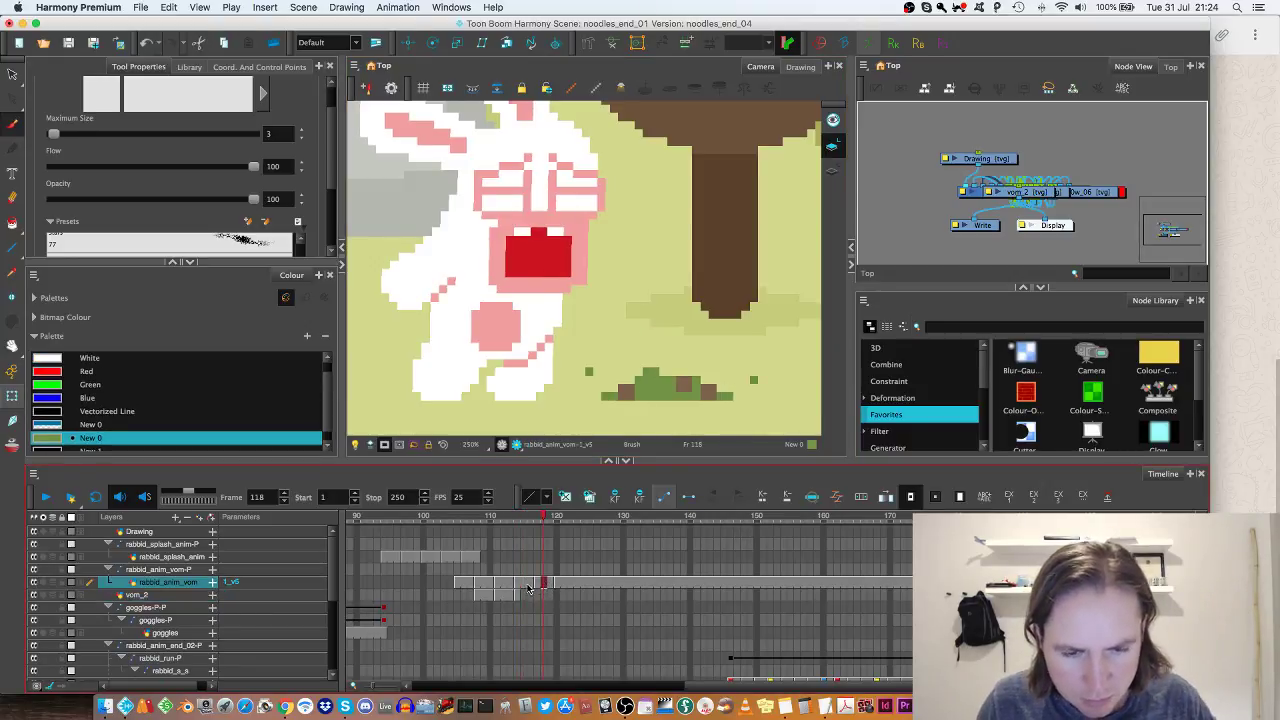
{"action": "left_click", "coordinate": [557, 585]}
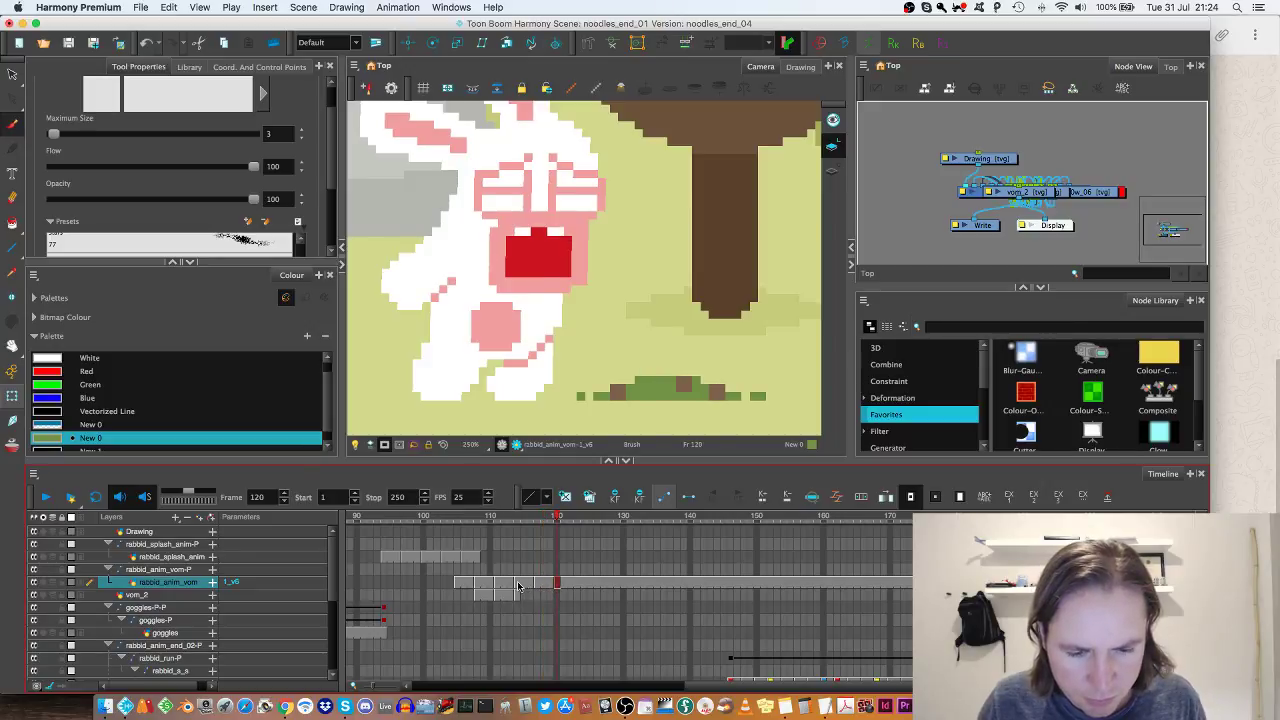
{"action": "left_click_drag", "start_coordinate": [518, 587], "coordinate": [553, 585]}
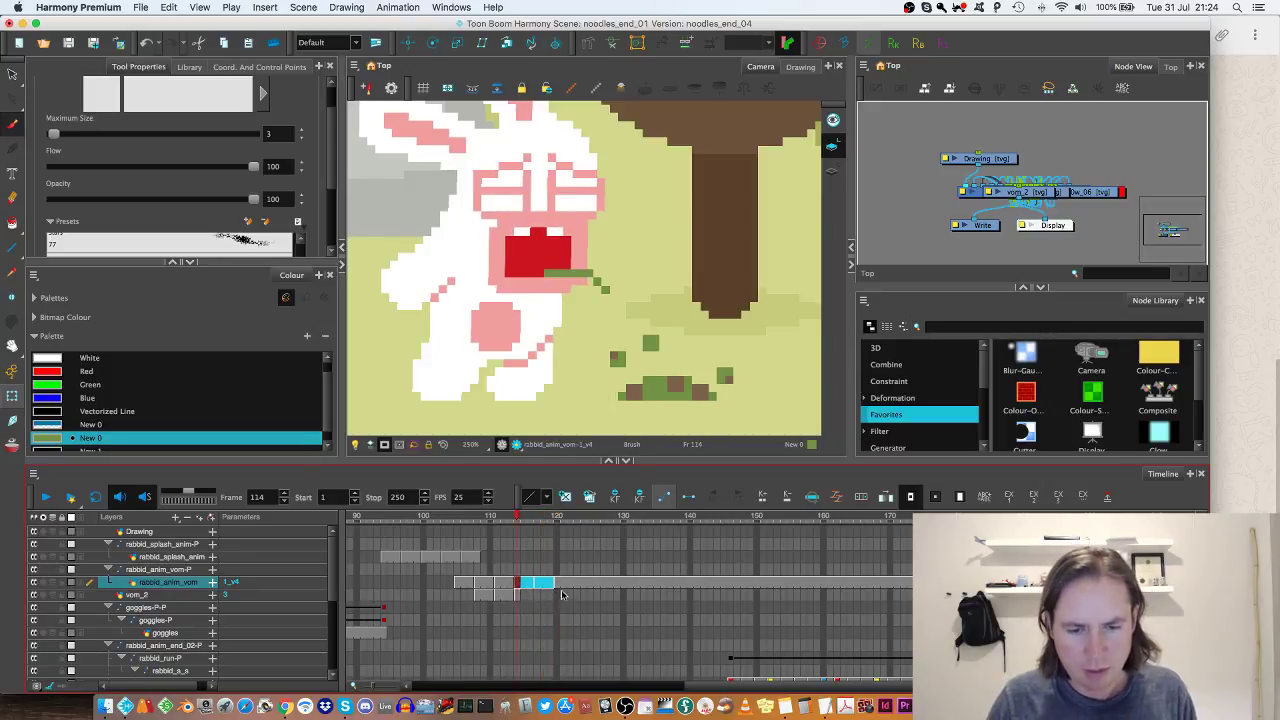
{"action": "left_click", "coordinate": [558, 586]}
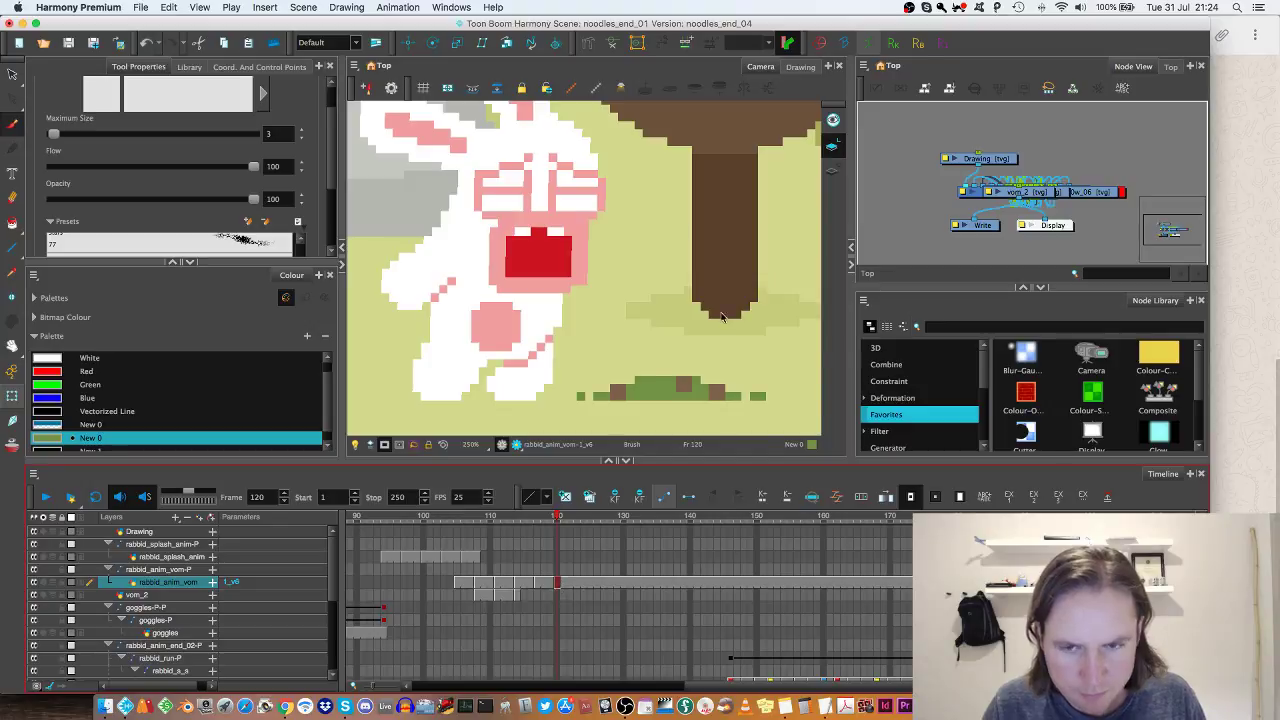
{"action": "left_click", "coordinate": [590, 596]}
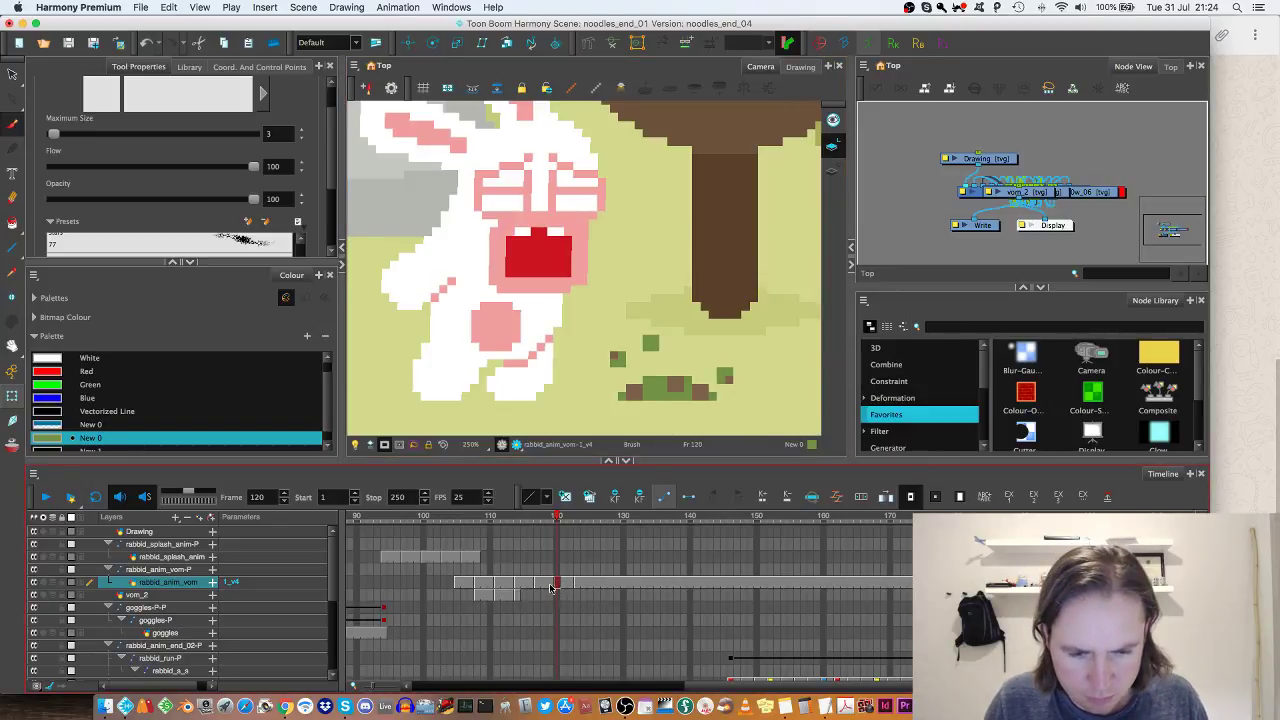
{"action": "left_click", "coordinate": [597, 586]}
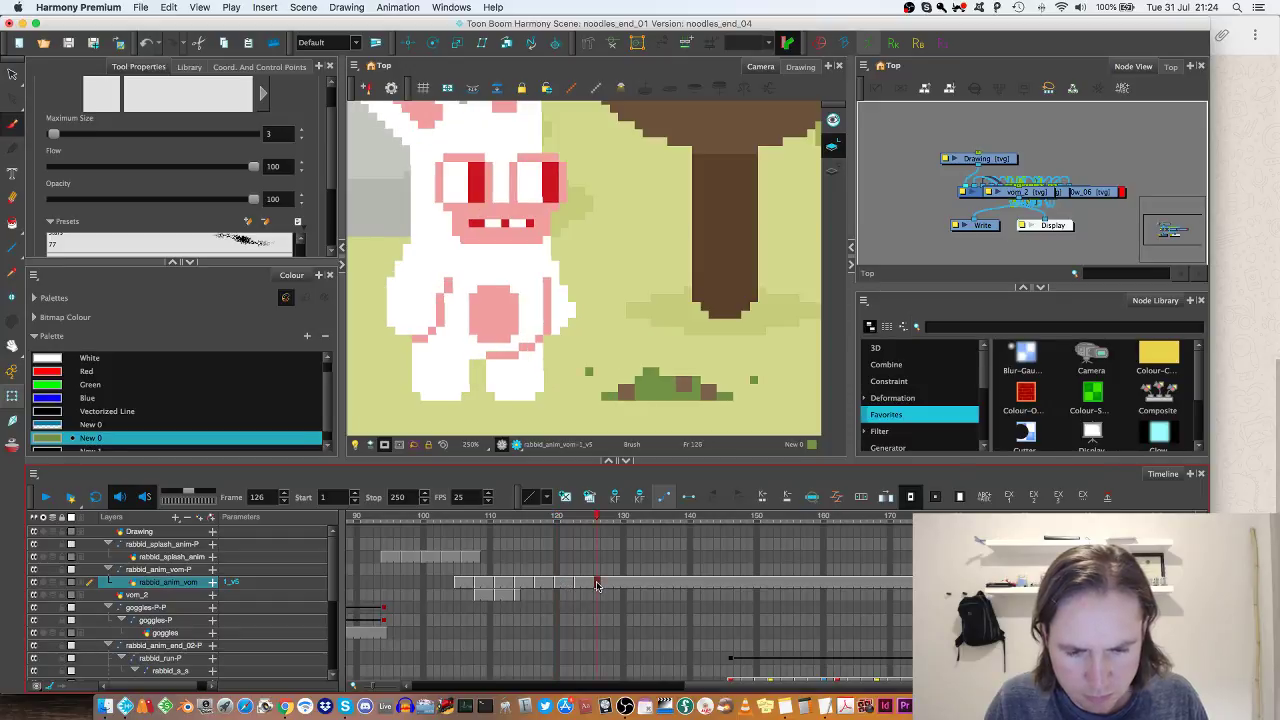
{"action": "left_click", "coordinate": [634, 585]}
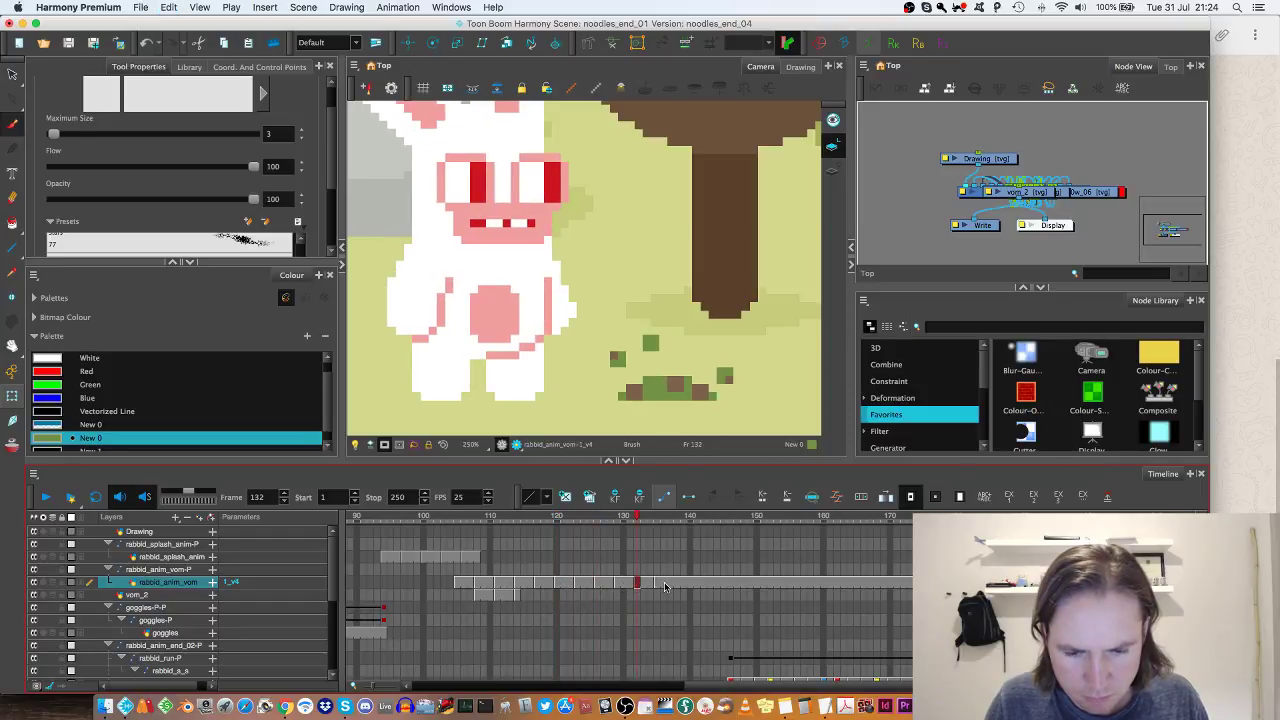
Step: Play the animation from frame 107 to check the repeated splash
{"action": "left_click", "coordinate": [469, 520]}
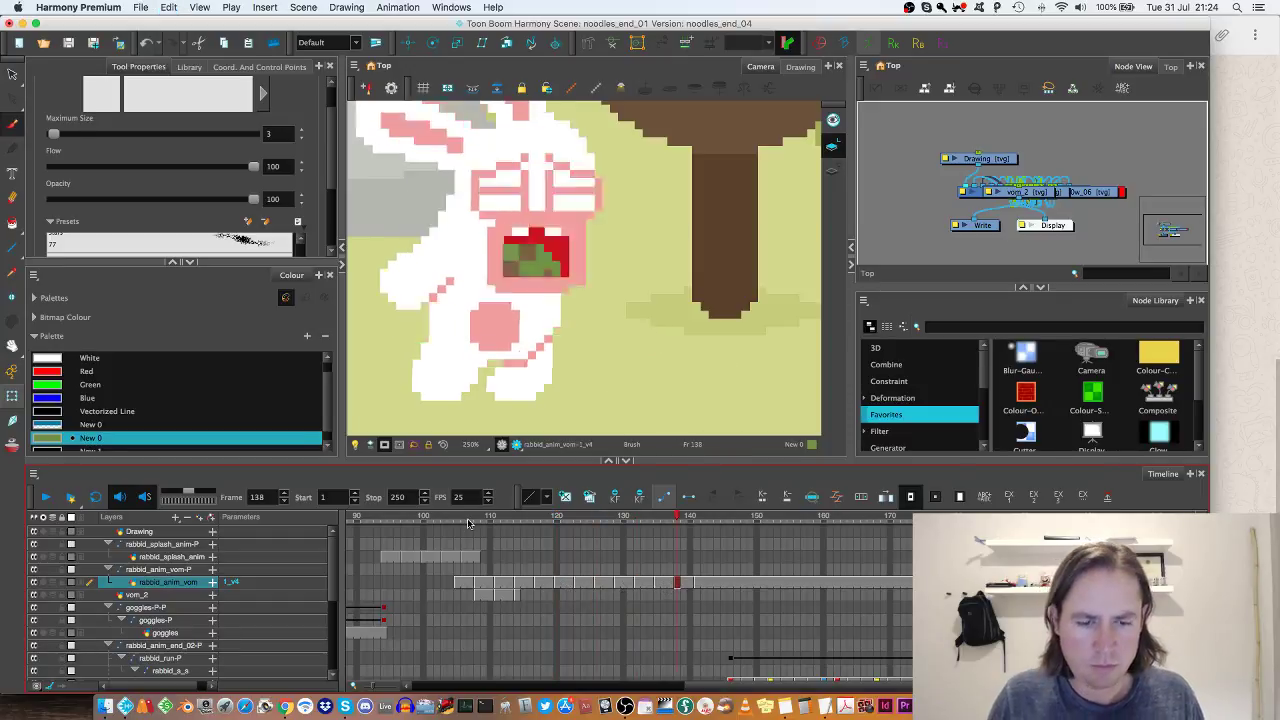
{"action": "key", "text": "Return"}
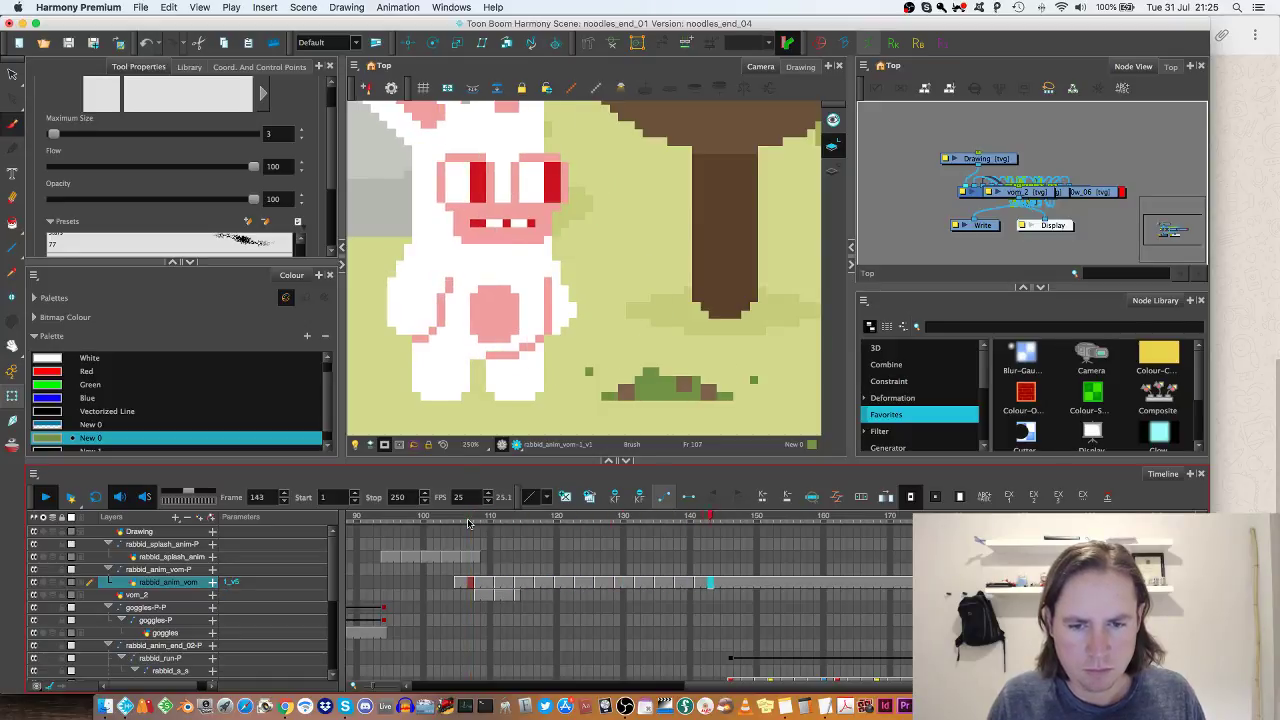
{"action": "key", "text": "Return"}
Step: Disable the rabbid_anim_end_s peg so its keyframed motion no longer shifts the rabbit
{"action": "left_click", "coordinate": [521, 519]}
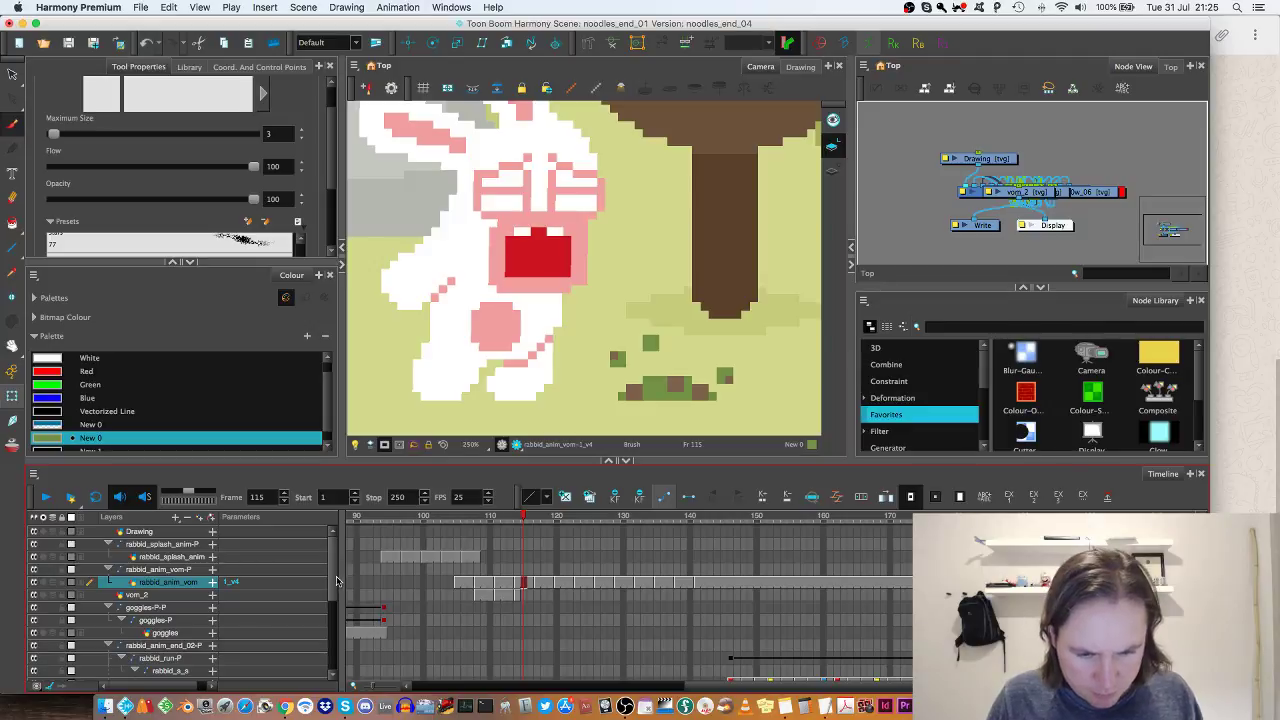
{"action": "scroll", "coordinate": [313, 608], "scroll_direction": "down", "scroll_amount": 3}
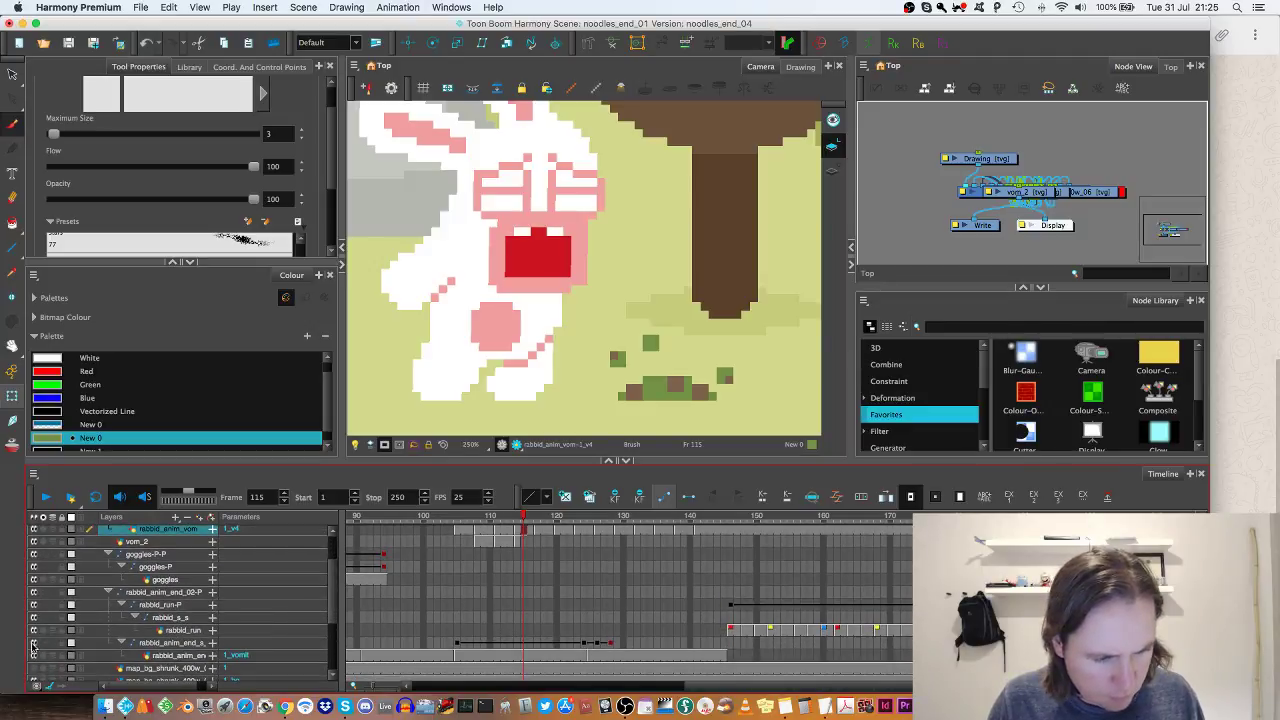
{"action": "left_click", "coordinate": [34, 643]}
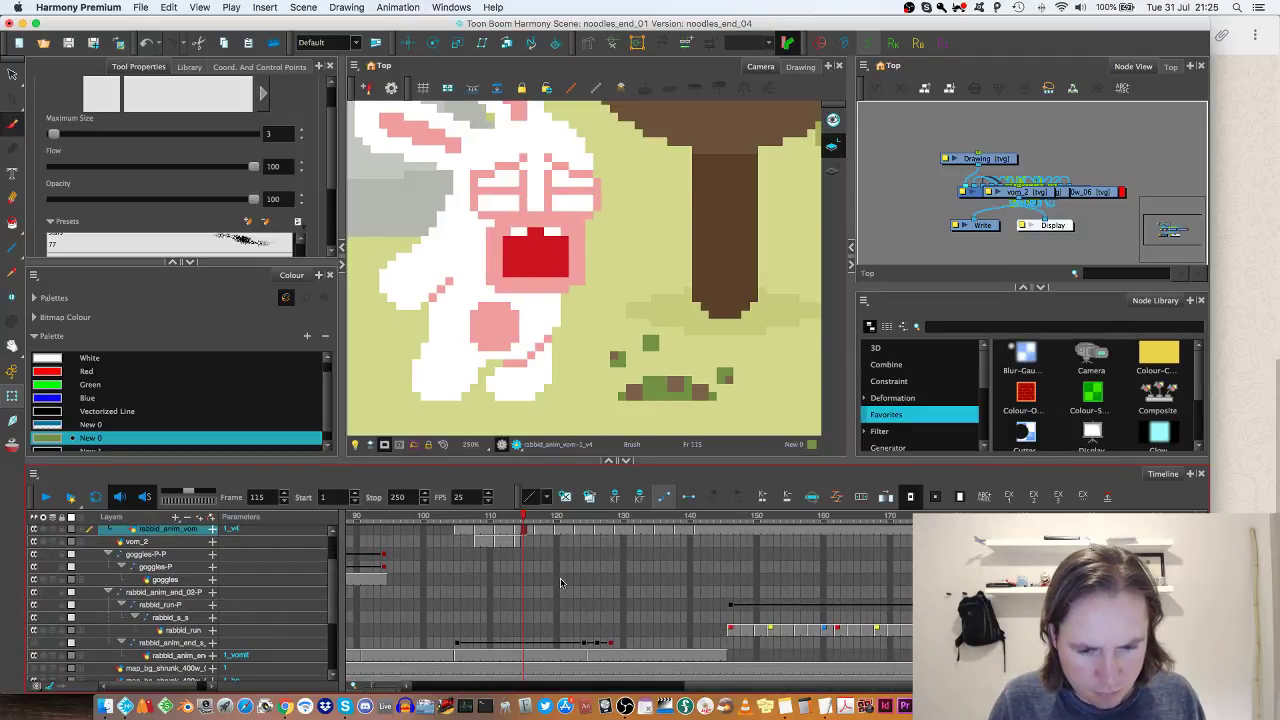
{"action": "scroll", "coordinate": [561, 603], "scroll_direction": "down", "scroll_amount": 3}
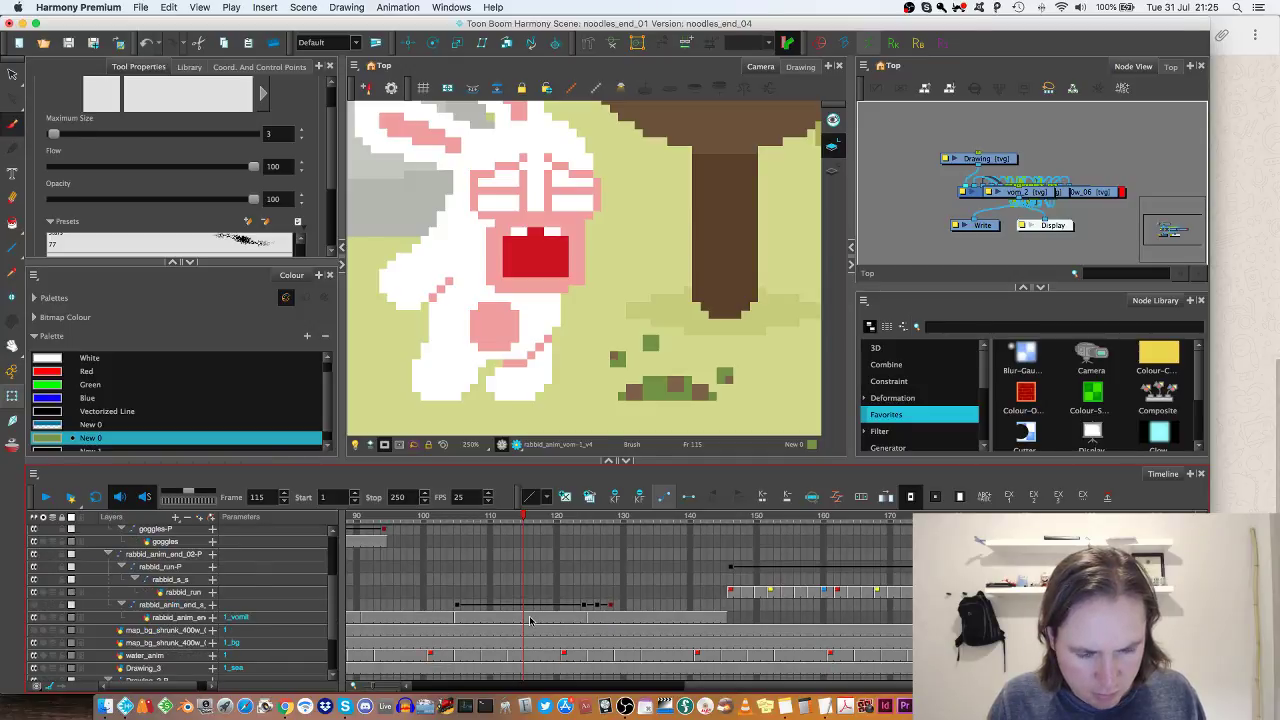
{"action": "left_click", "coordinate": [530, 620]}
{"action": "scroll", "coordinate": [531, 619], "scroll_direction": "up", "scroll_amount": 6}
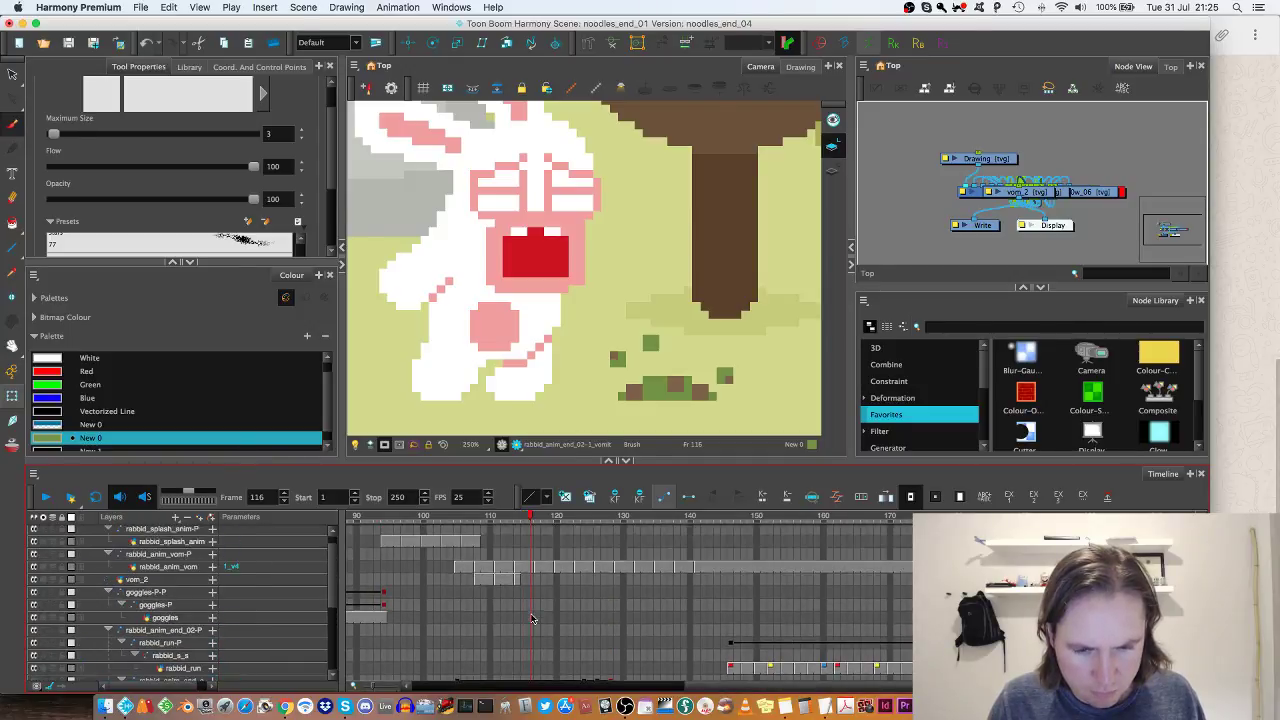
{"action": "scroll", "coordinate": [531, 619], "scroll_direction": "up", "scroll_amount": 1}
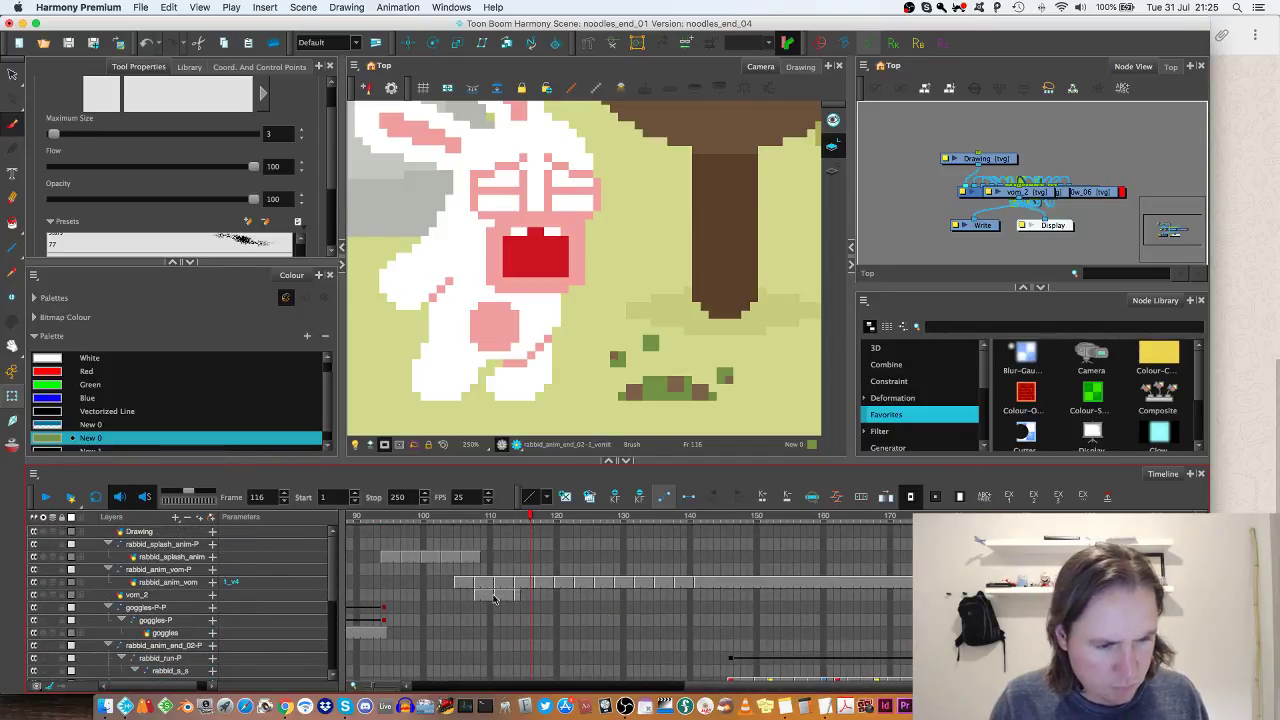
Step: Play back the vomit animation and review the vom_2 stream around frame 114
{"action": "left_click", "coordinate": [491, 595]}
{"action": "left_click", "coordinate": [518, 596]}
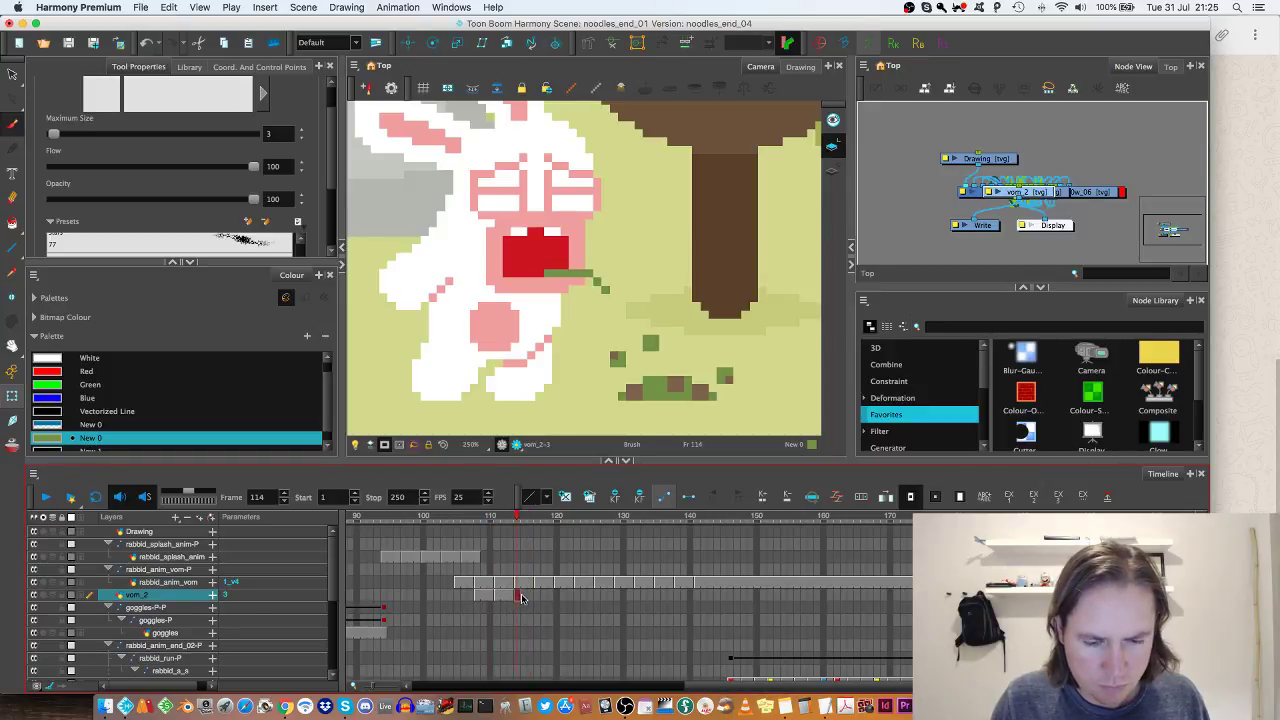
{"action": "left_click", "coordinate": [460, 520]}
{"action": "key", "text": "shift+Return"}
{"action": "key", "text": "shift+Return"}
{"action": "left_click", "coordinate": [510, 520]}
{"action": "left_click_drag", "start_coordinate": [511, 519], "coordinate": [516, 519]}
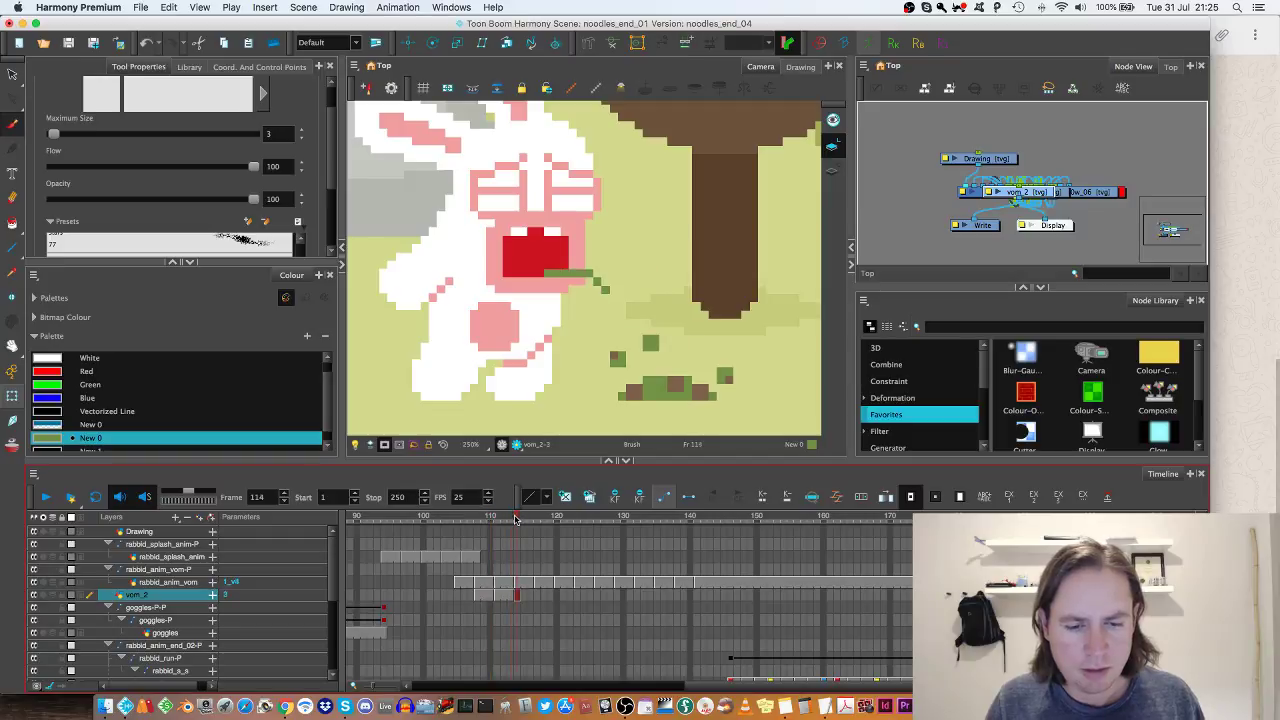
Step: Outline a wide arching stream from the rabbit's mouth to the ground puddle on vom_2 at frame 114 and fill it with green
{"action": "left_click", "coordinate": [515, 596]}
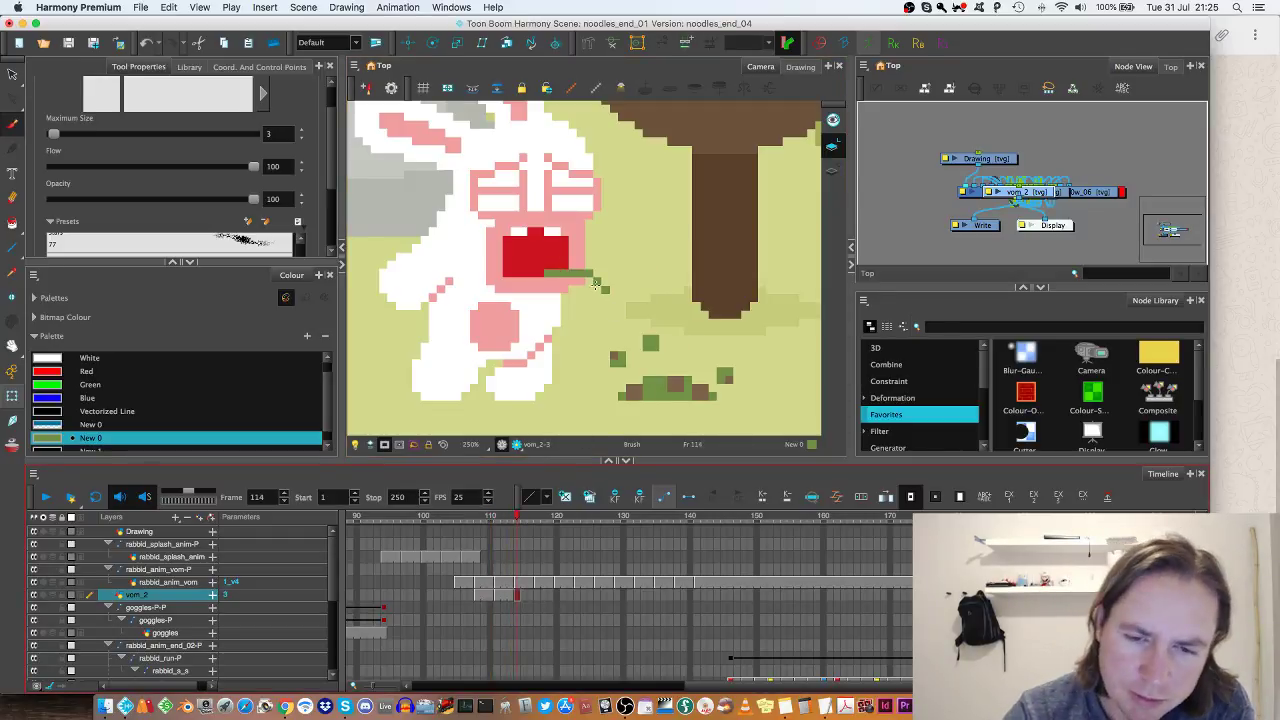
{"action": "left_click_drag", "start_coordinate": [612, 296], "coordinate": [646, 378]}
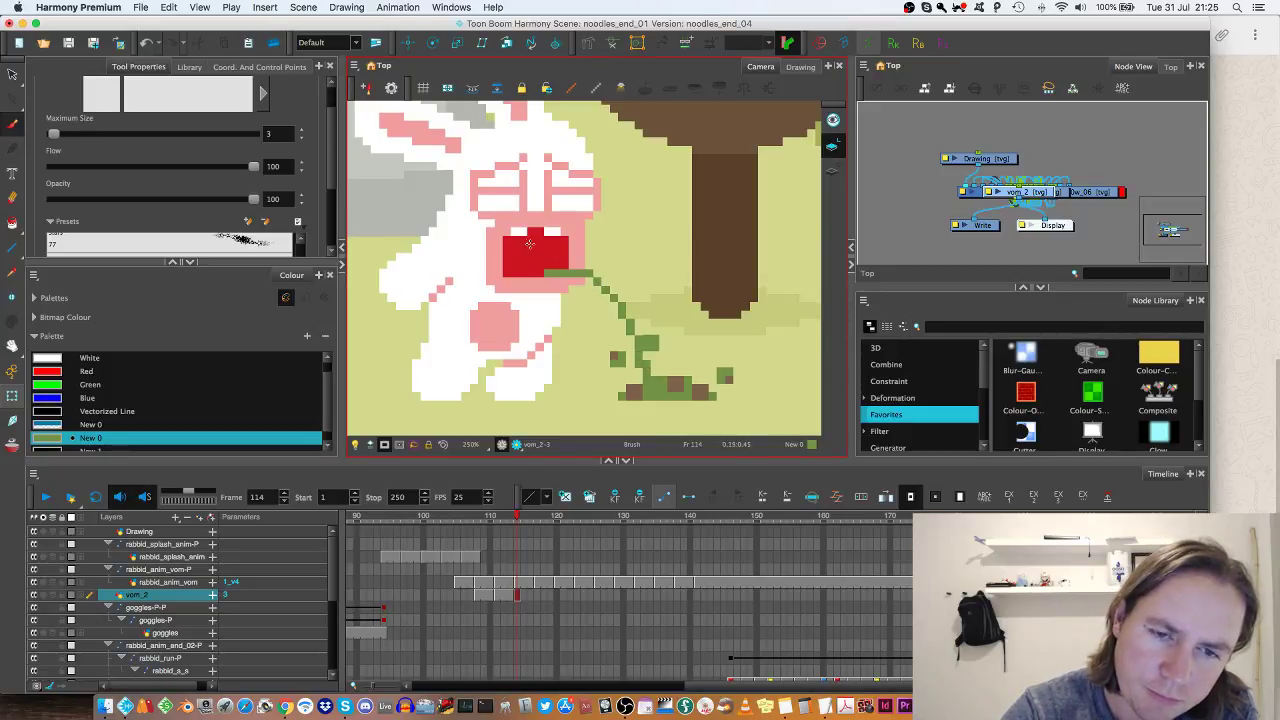
{"action": "mouse_move", "coordinate": [543, 240]}
{"action": "left_mouse_down"}
{"action": "mouse_move", "coordinate": [643, 272]}
{"action": "mouse_move", "coordinate": [668, 304]}
{"action": "mouse_move", "coordinate": [688, 384]}
{"action": "left_mouse_up"}
{"action": "mouse_move", "coordinate": [538, 241]}
{"action": "left_mouse_down"}
{"action": "mouse_move", "coordinate": [506, 244]}
{"action": "mouse_move", "coordinate": [504, 260]}
{"action": "mouse_move", "coordinate": [512, 274]}
{"action": "mouse_move", "coordinate": [546, 275]}
{"action": "left_mouse_up"}
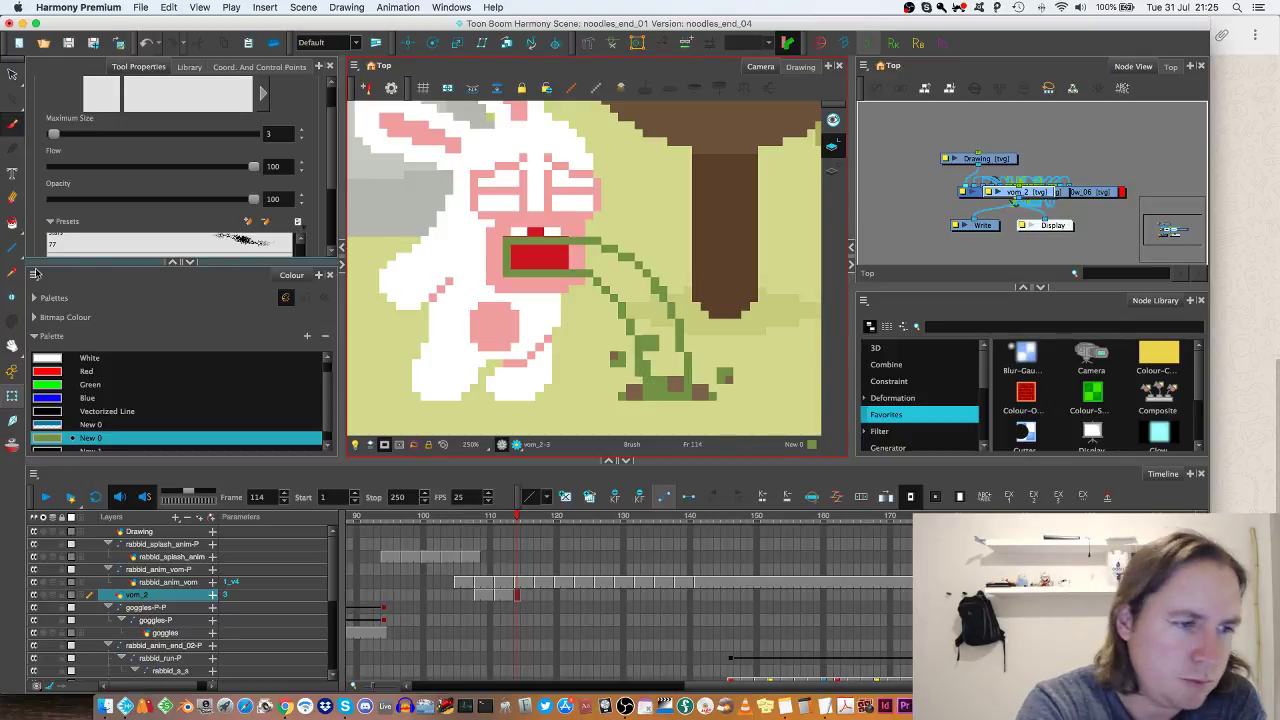
{"action": "left_click", "coordinate": [12, 222]}
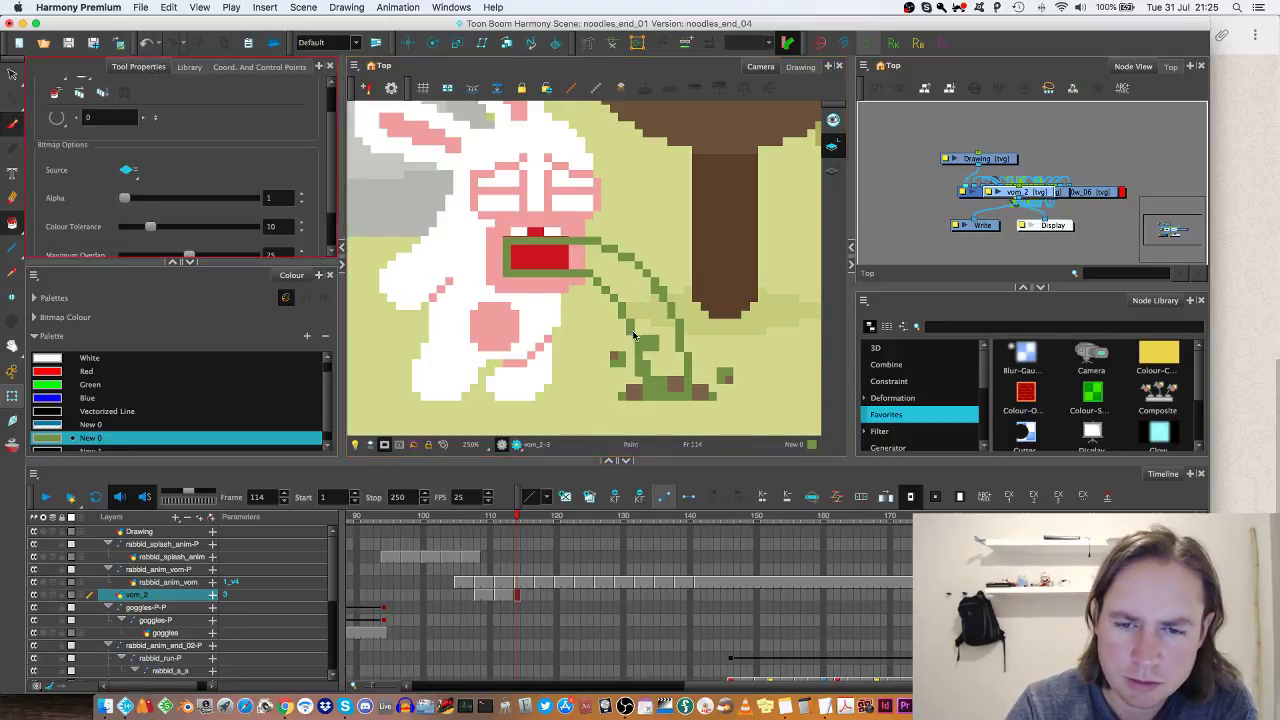
{"action": "left_click", "coordinate": [634, 330]}
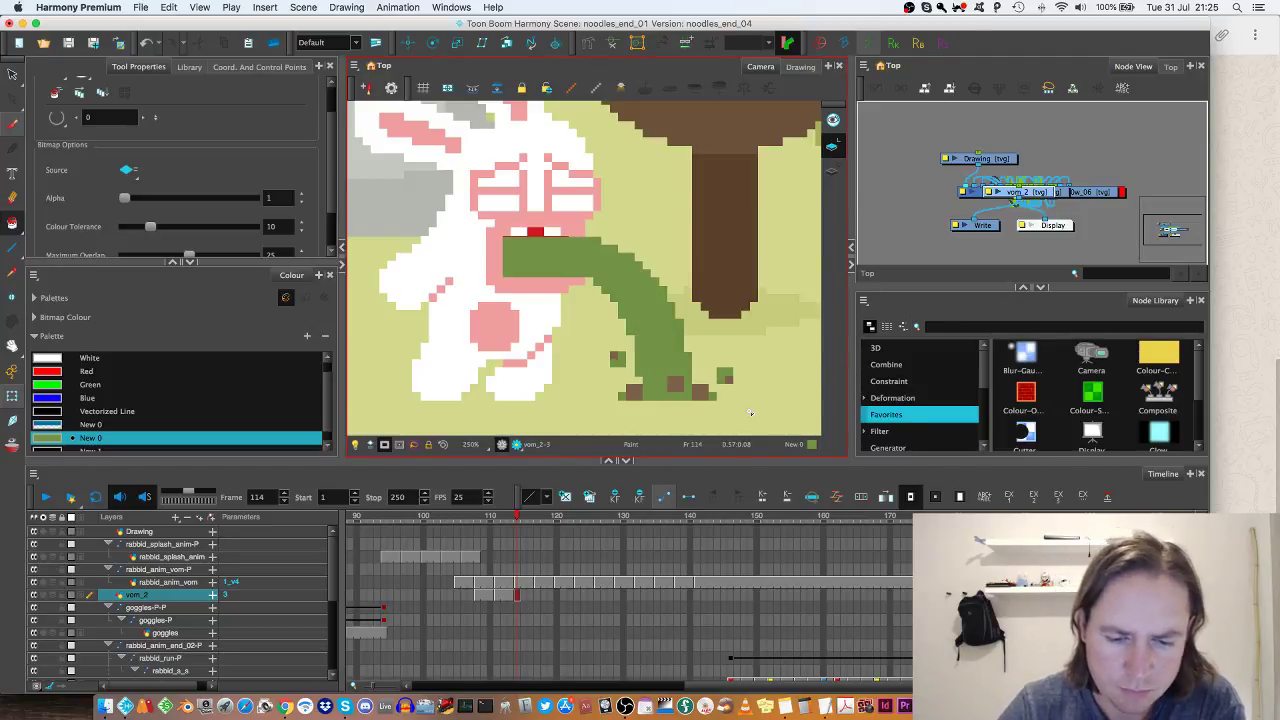
Step: Play back the animation with the wide stream and check the rabbid_anim_vom splash drawings from frame 114 to 118
{"action": "left_click", "coordinate": [516, 583]}
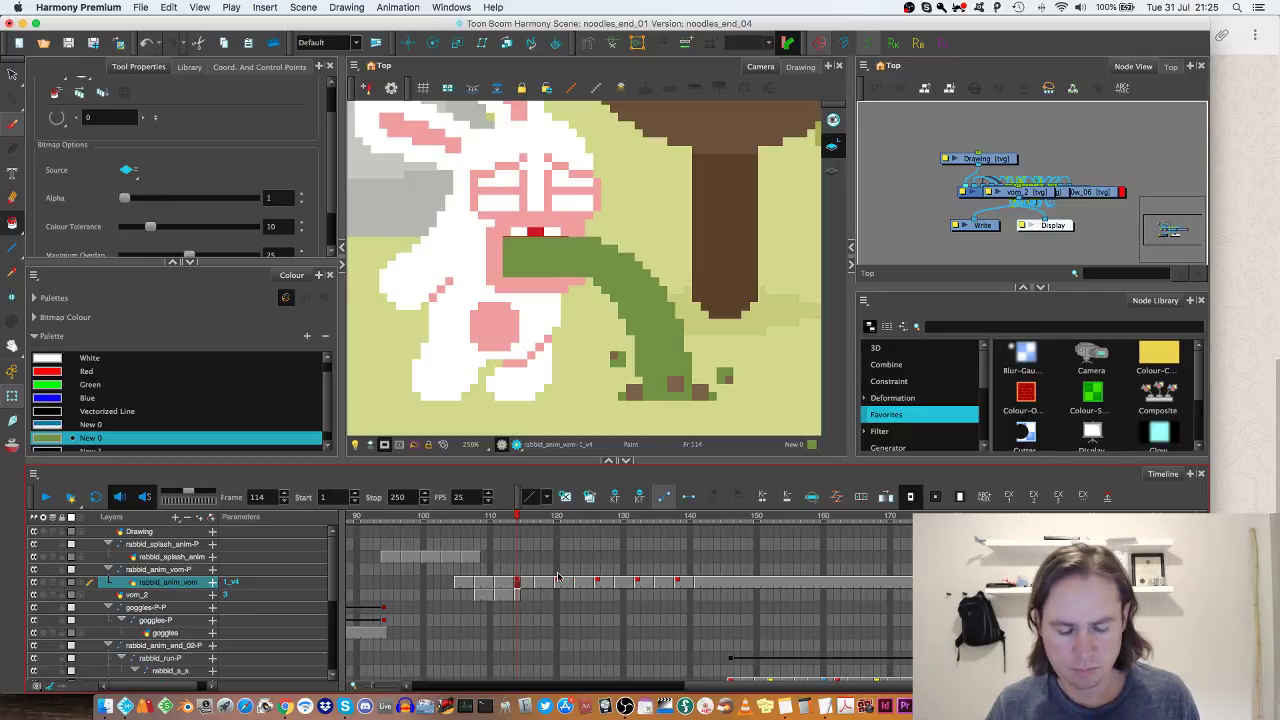
{"action": "key", "text": "shift+Return"}
{"action": "key", "text": "shift+Return"}
{"action": "mouse_move", "coordinate": [494, 514]}
{"action": "left_mouse_down"}
{"action": "mouse_move", "coordinate": [542, 516]}
{"action": "mouse_move", "coordinate": [517, 521]}
{"action": "left_mouse_up"}
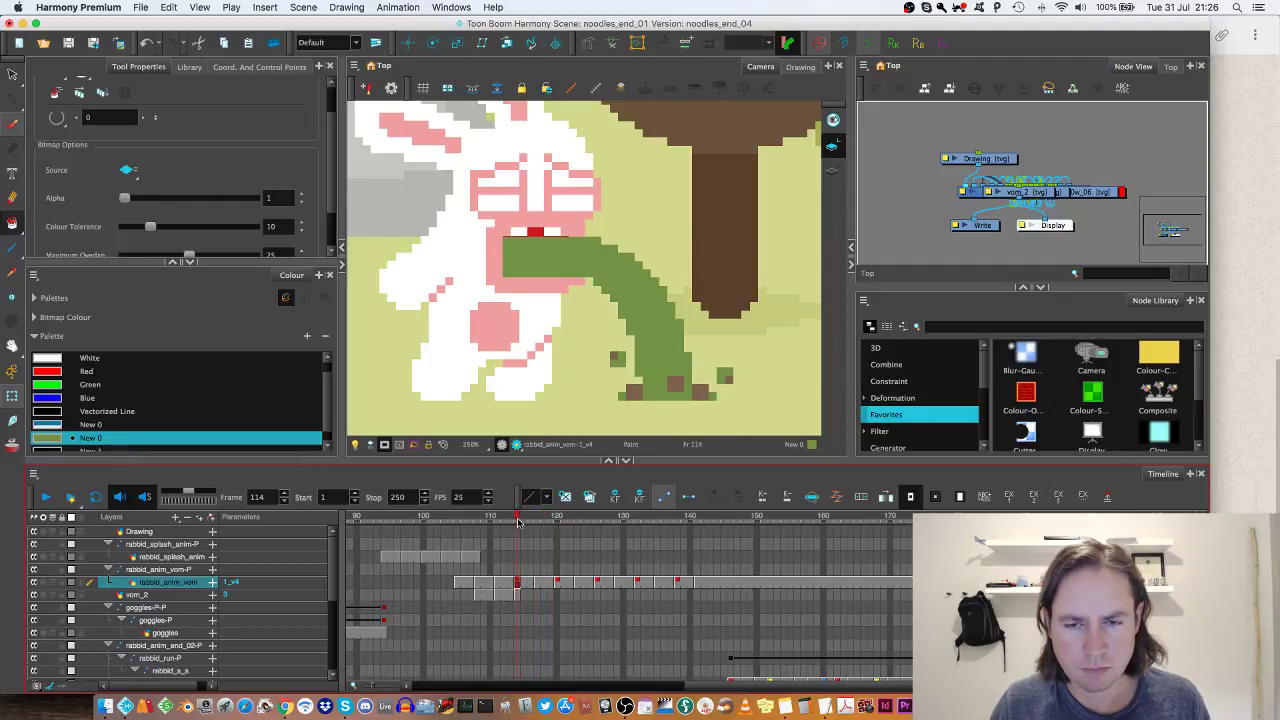
{"action": "left_click", "coordinate": [527, 587]}
{"action": "left_click", "coordinate": [539, 585]}
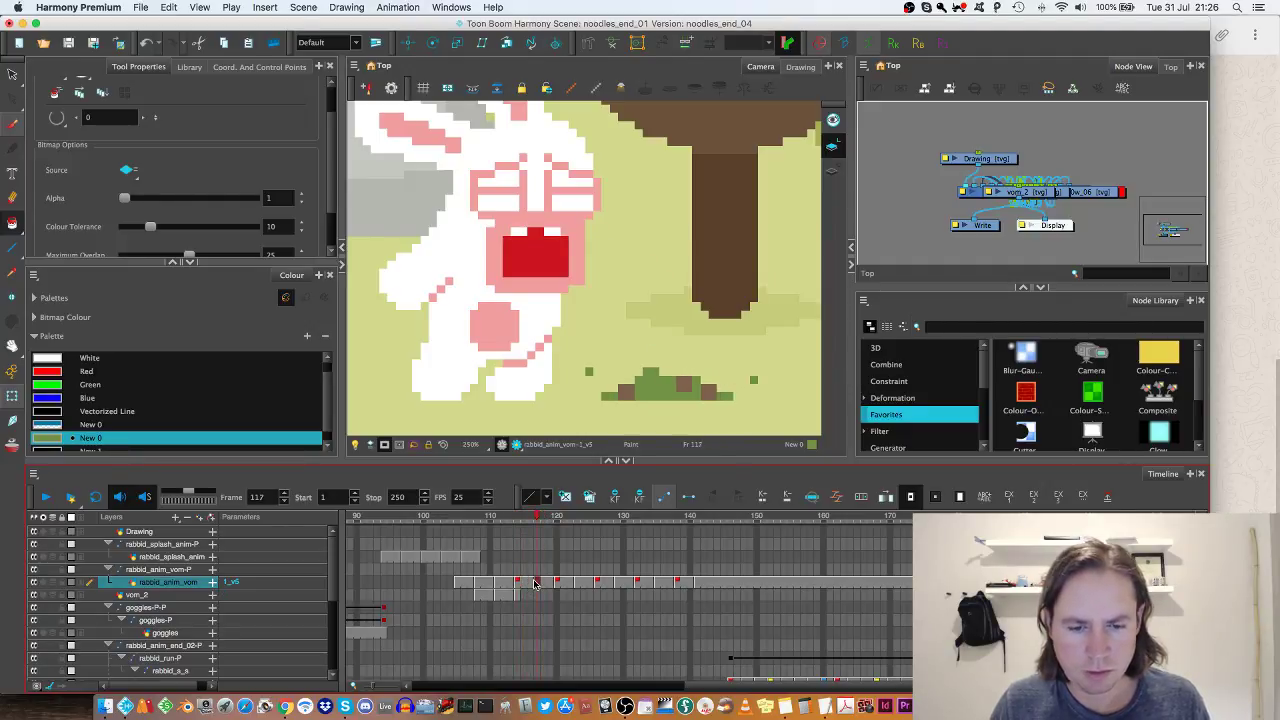
{"action": "left_click", "coordinate": [529, 585]}
{"action": "left_click", "coordinate": [542, 586]}
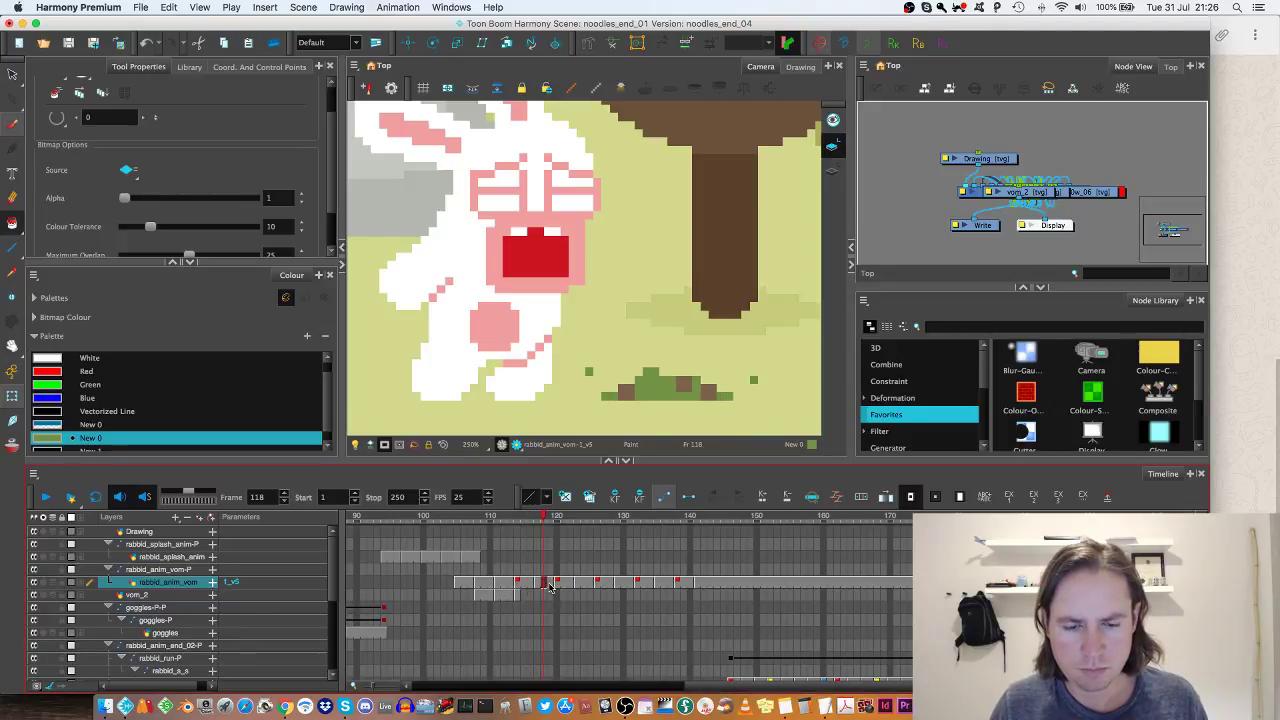
Step: Change the rabbid_anim_vom cells from frame 120 to 143 to the settled puddle drawing 1_v6
{"action": "left_click", "coordinate": [558, 585]}
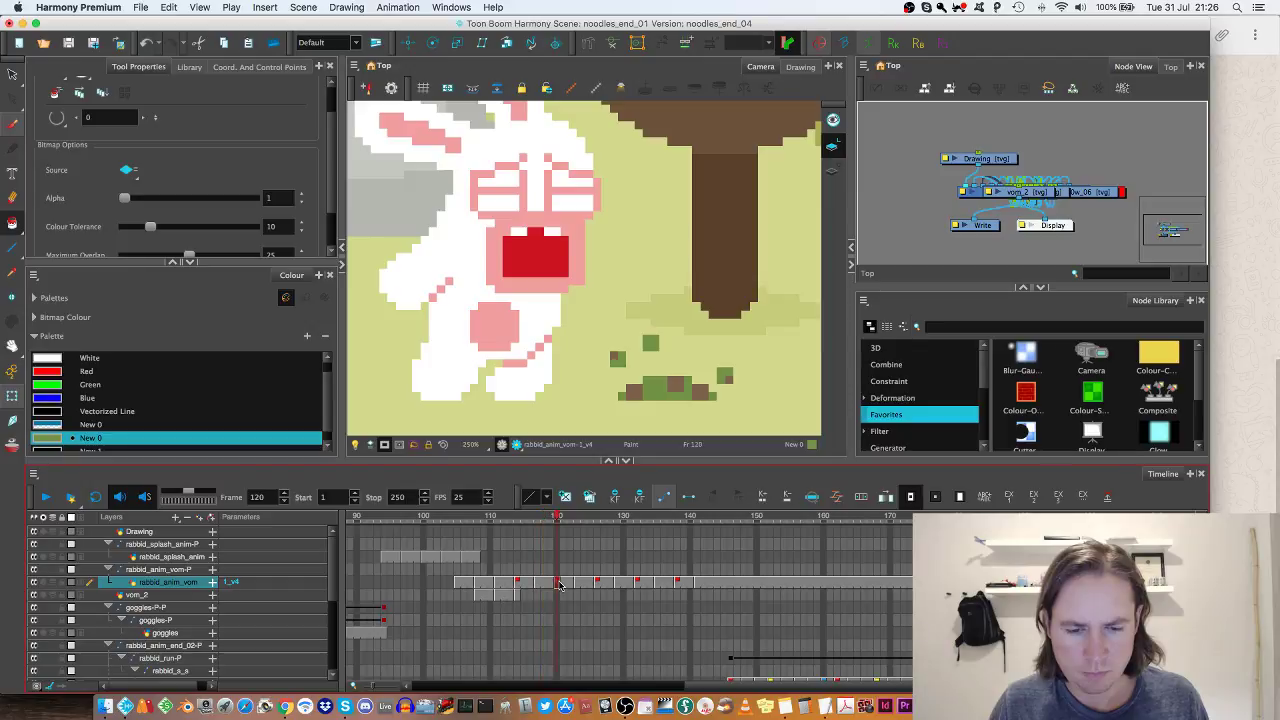
{"action": "left_click", "coordinate": [714, 586], "text": "shift"}
{"action": "key", "text": "Delete"}
{"action": "key", "text": "]"}
{"action": "key", "text": "]"}
{"action": "key", "text": "]"}
{"action": "key", "text": "]"}
{"action": "key", "text": "]"}
{"action": "key", "text": "]"}
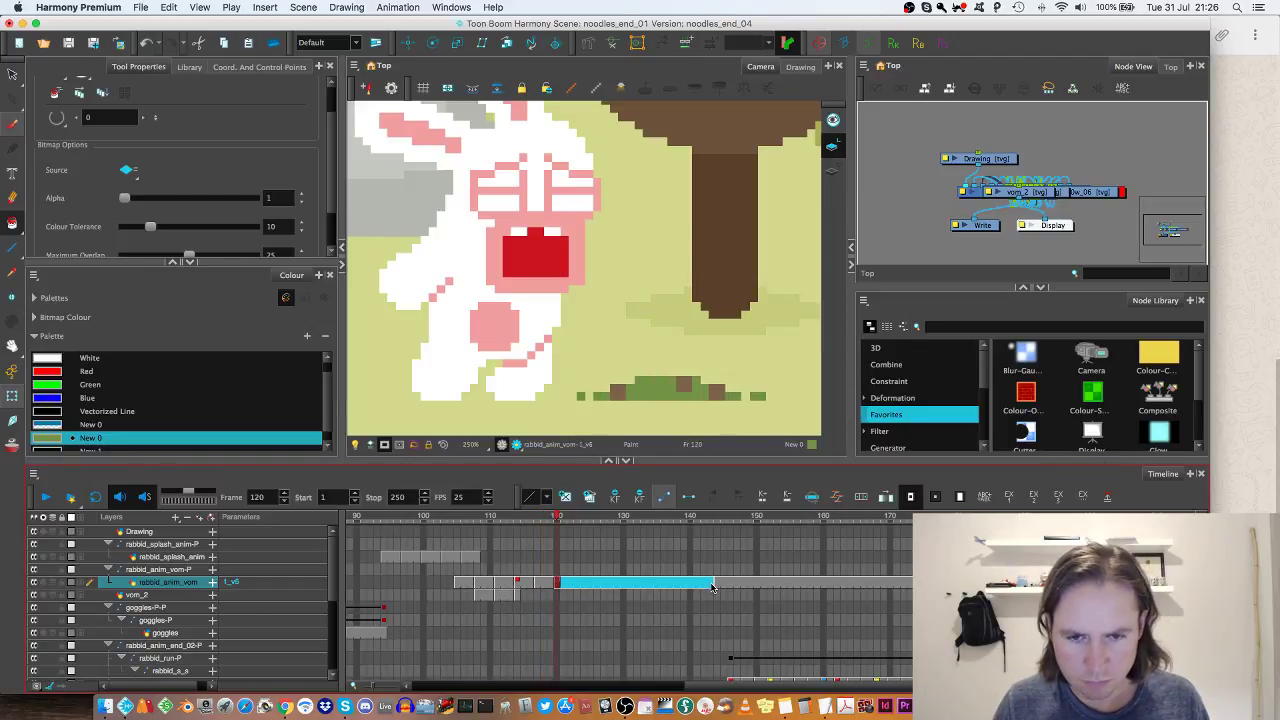
Step: Try the splash drawing 1_v5 on the rabbid_anim_vom cells from frame 120 to 143
{"action": "key", "text": "["}
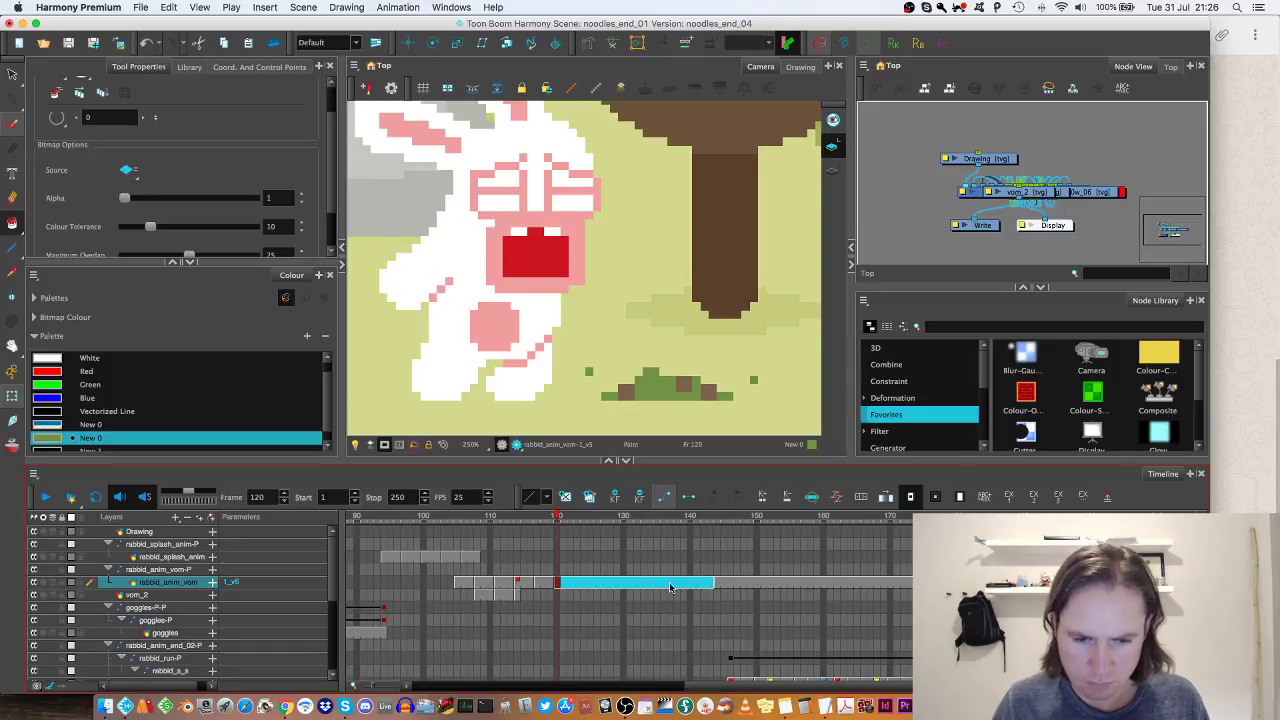
{"action": "left_click", "coordinate": [550, 583]}
{"action": "left_click", "coordinate": [558, 584]}
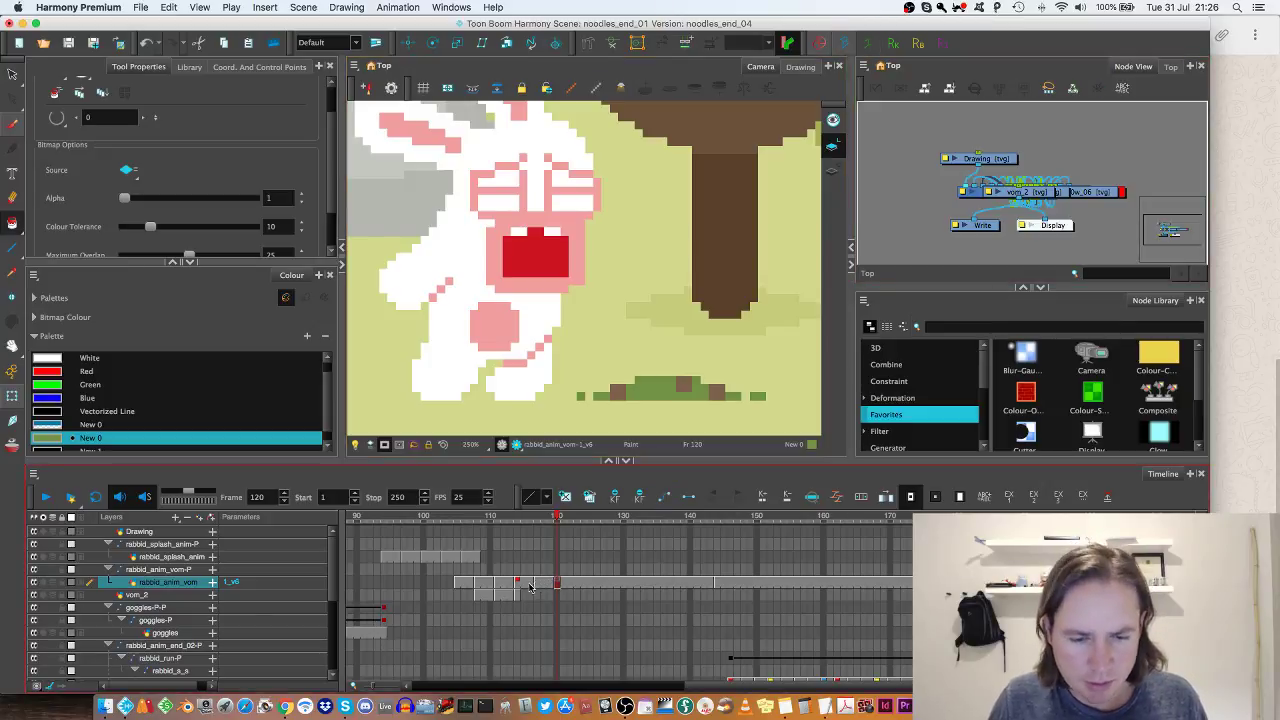
Step: Copy the rabbid_anim_vom splash cells from frames 114 to 122 and paste them at frames 123, 132 and 141
{"action": "left_click", "coordinate": [518, 584]}
{"action": "left_click", "coordinate": [569, 586], "text": "shift"}
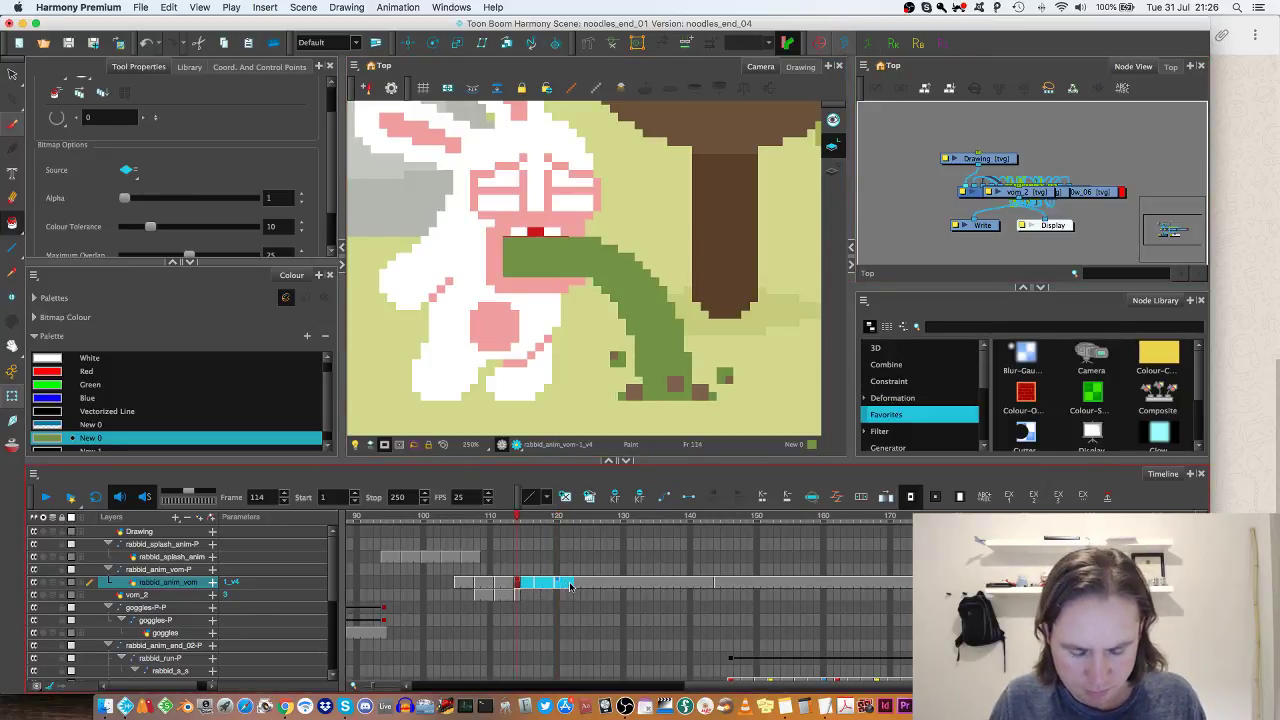
{"action": "left_click", "coordinate": [577, 586]}
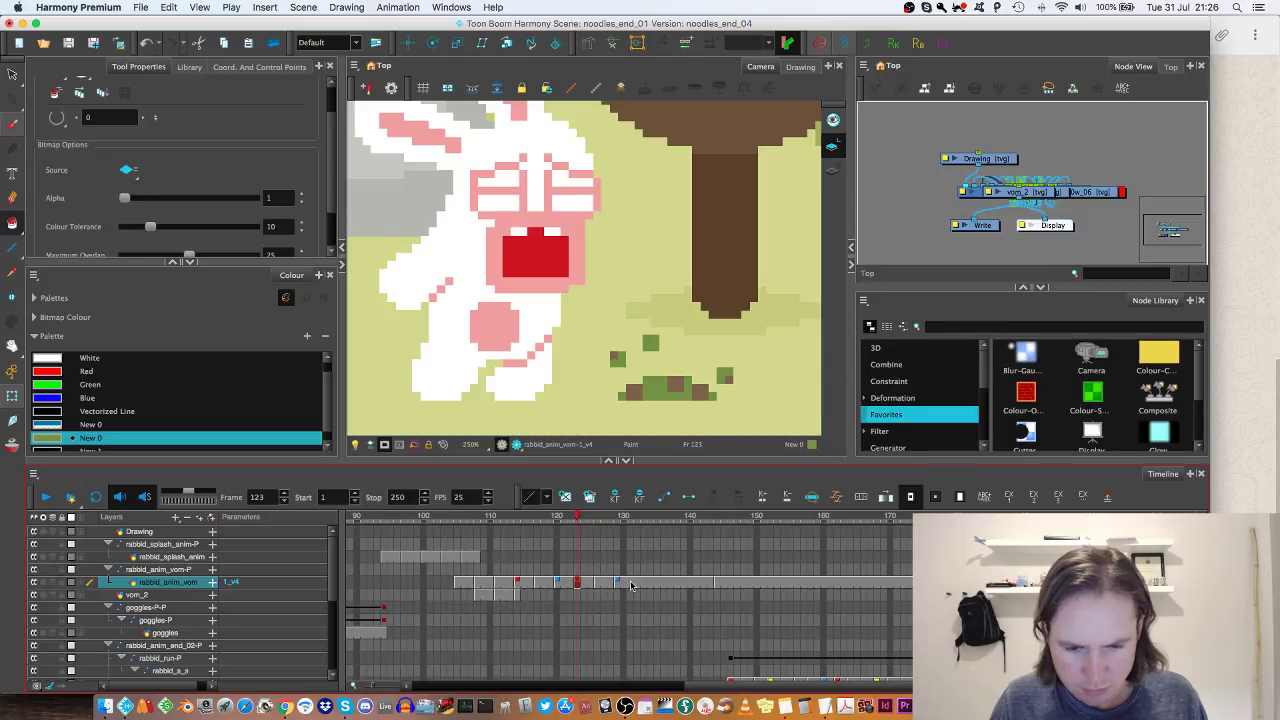
{"action": "left_click", "coordinate": [634, 584]}
{"action": "key", "text": "super+v"}
{"action": "left_click", "coordinate": [695, 585]}
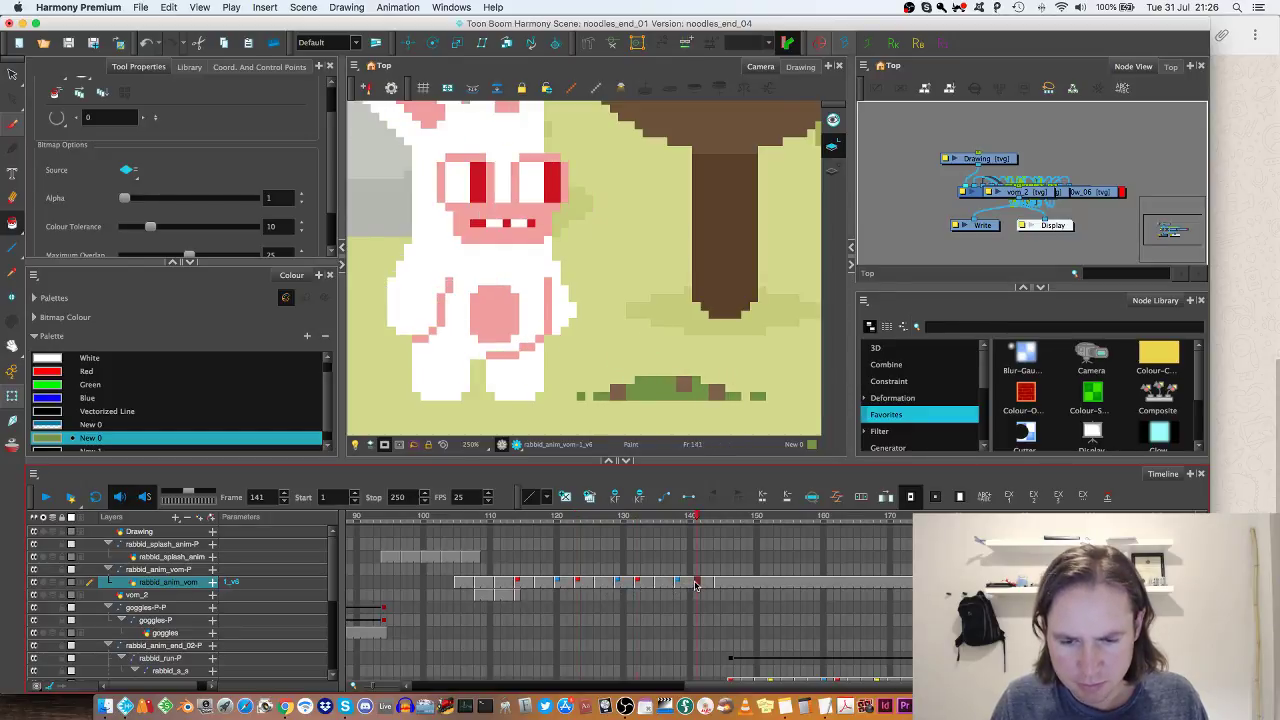
{"action": "key", "text": "super+v"}
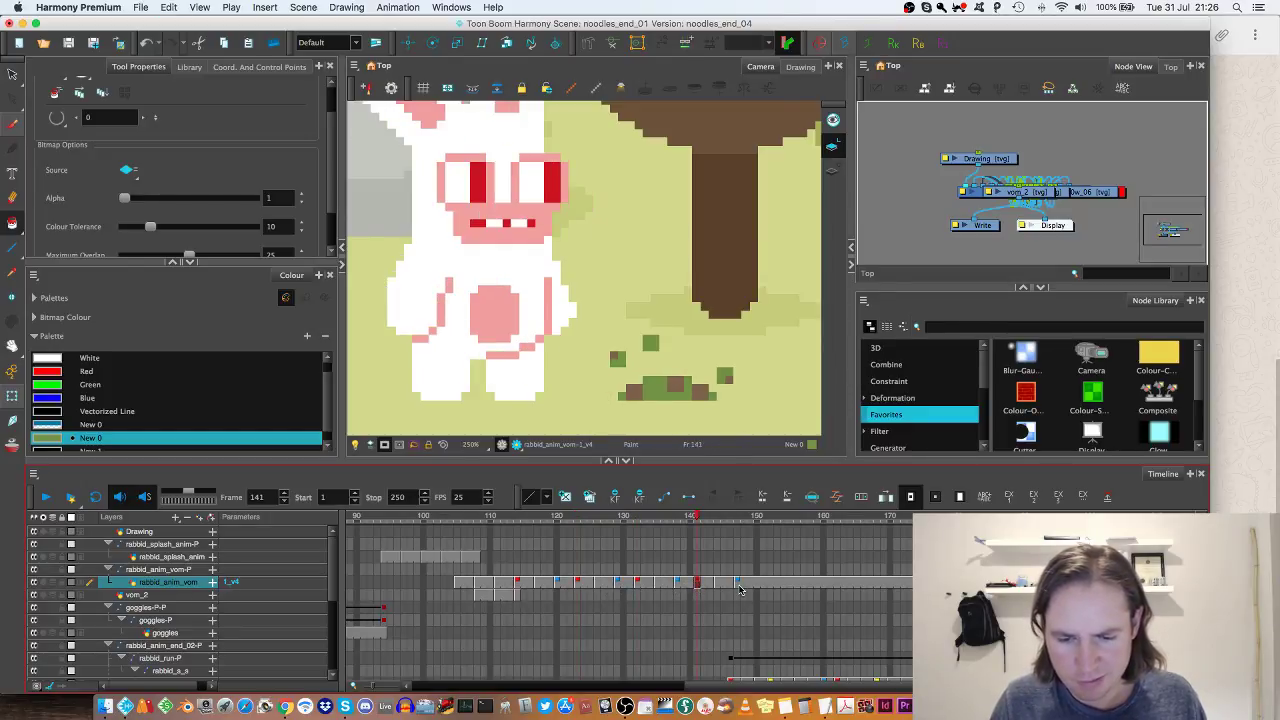
Step: Play back the repeated splash cycle from frame 113
{"action": "left_click", "coordinate": [509, 518]}
{"action": "key", "text": "Return"}
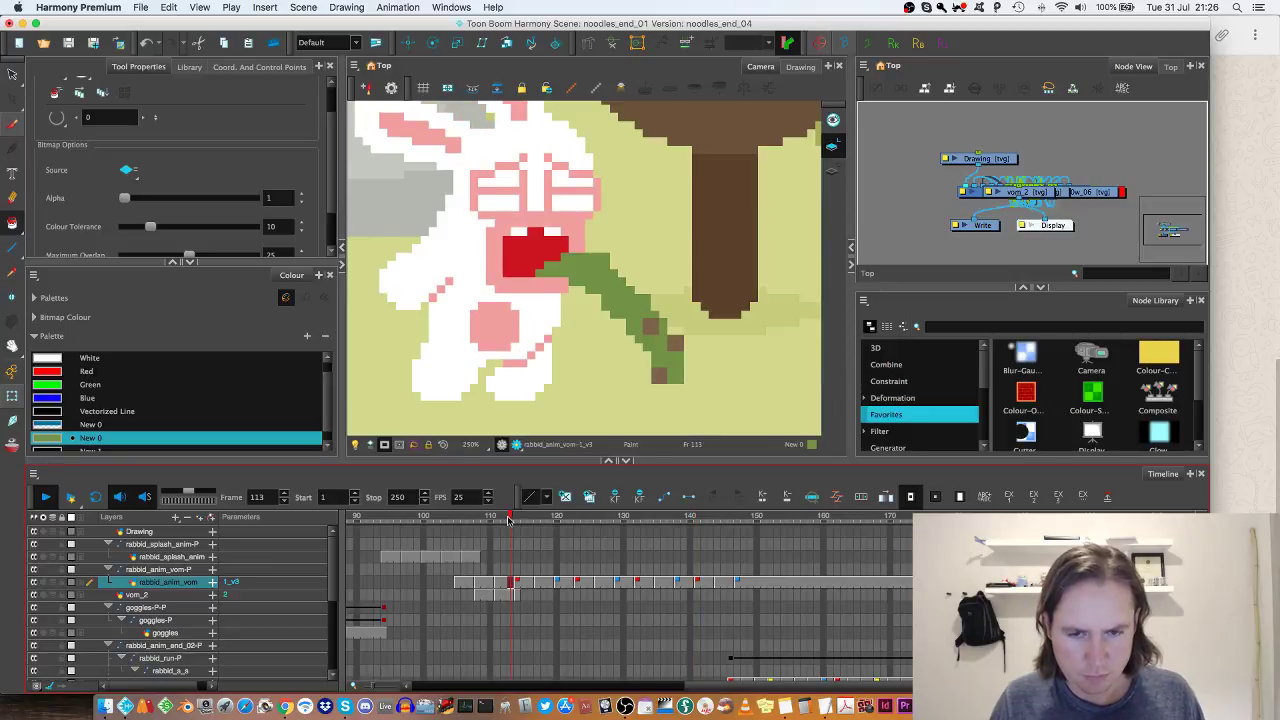
{"action": "key", "text": "Return"}
Step: Erase the top pixel row of the stream inside the rabbit's mouth on vom_2 at frame 114 with the pixel_eraser preset
{"action": "left_click", "coordinate": [502, 595]}
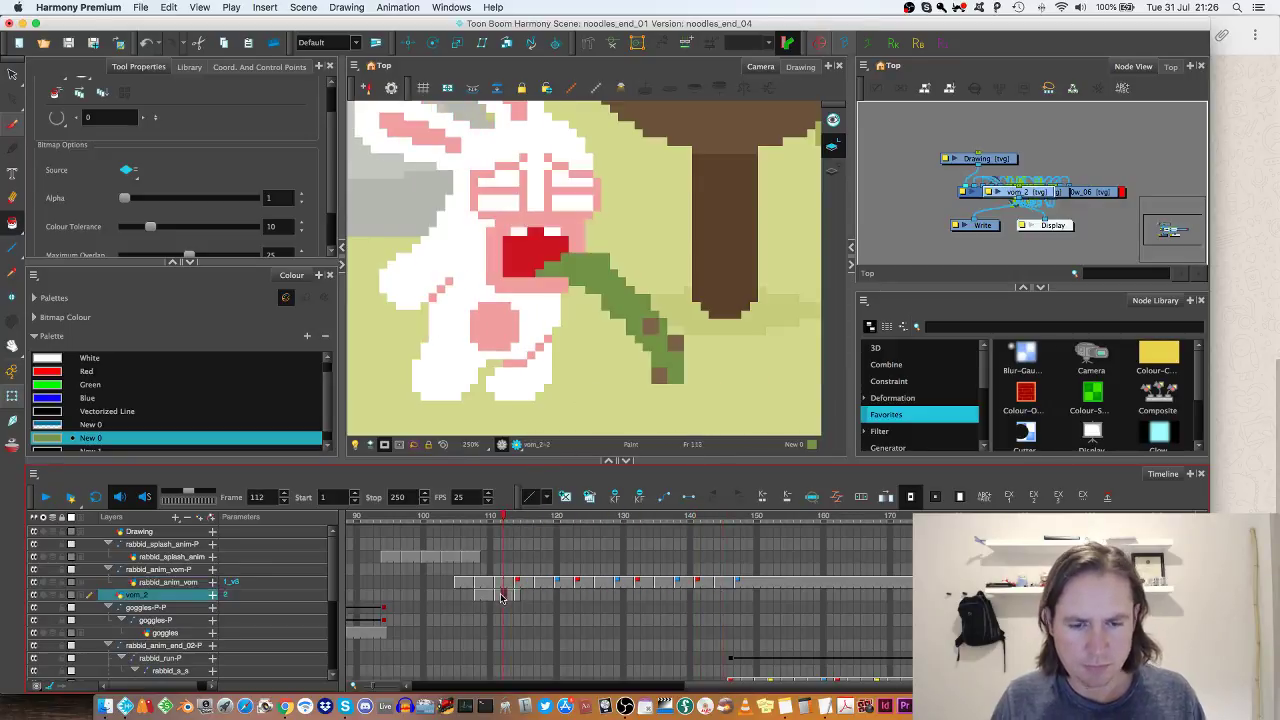
{"action": "left_click", "coordinate": [516, 595]}
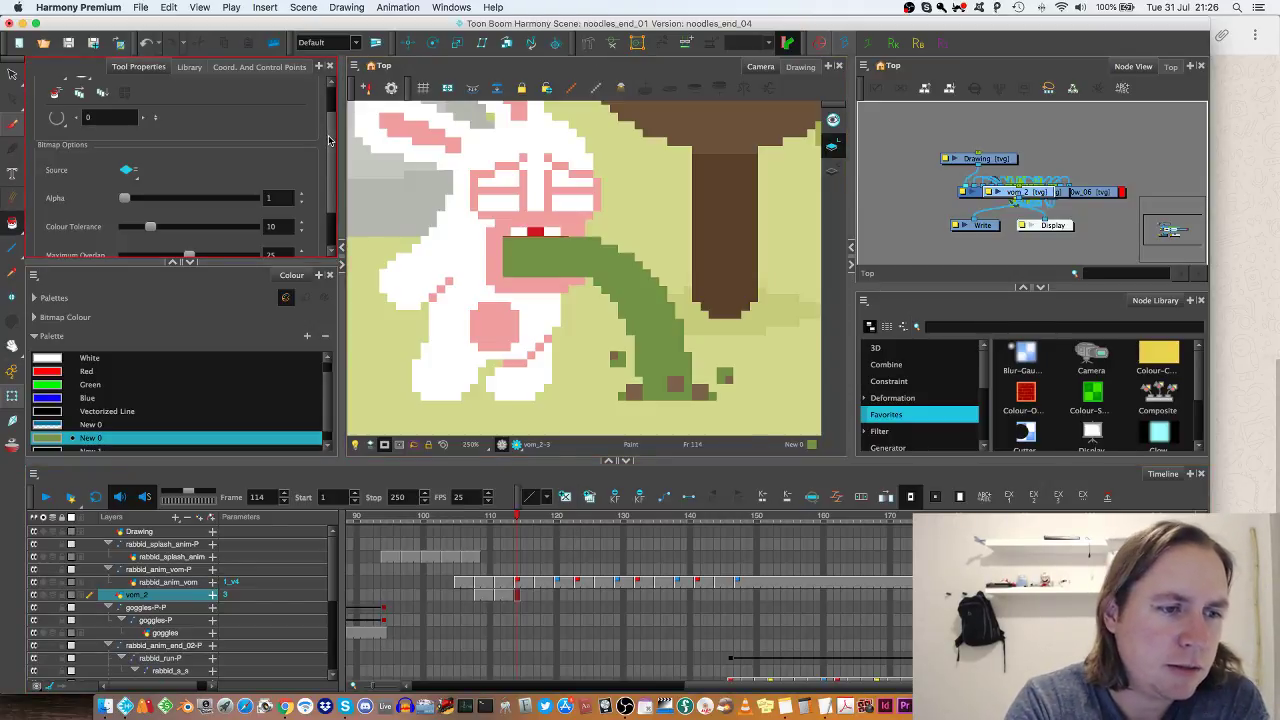
{"action": "key", "text": "alt+e"}
{"action": "left_click_drag", "start_coordinate": [330, 145], "coordinate": [328, 215]}
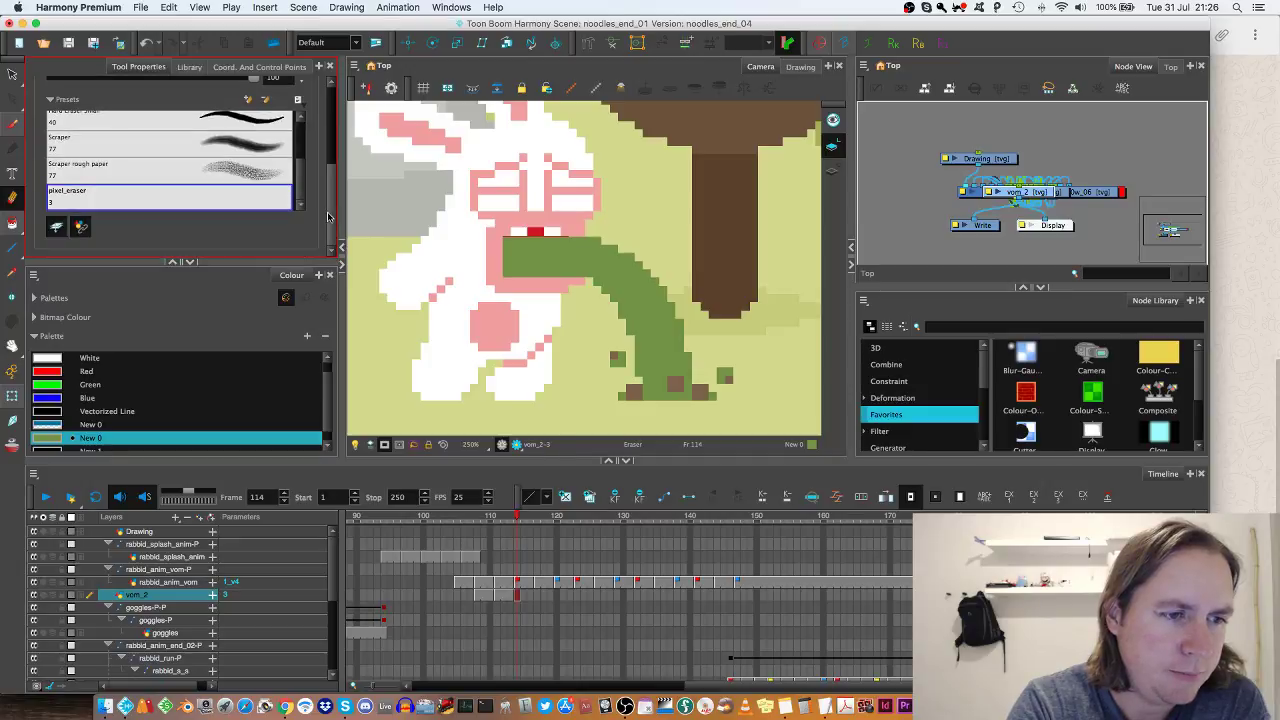
{"action": "left_click_drag", "start_coordinate": [583, 241], "coordinate": [596, 241]}
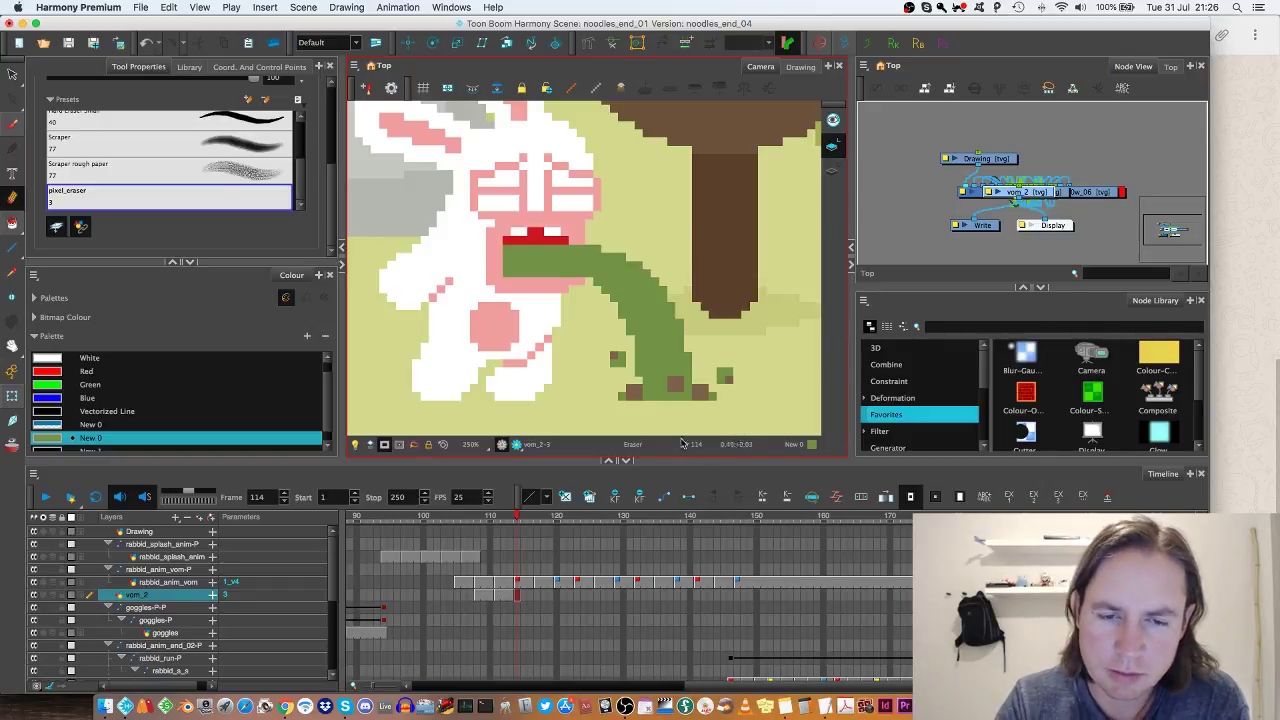
{"action": "left_click", "coordinate": [512, 246]}
Step: Prepare vom_2 for tracing with the pixelart_01 brush, onion skin and the Drawing view's light table, and return to the Camera view
{"action": "left_click", "coordinate": [537, 596]}
{"action": "key", "text": "alt+b"}
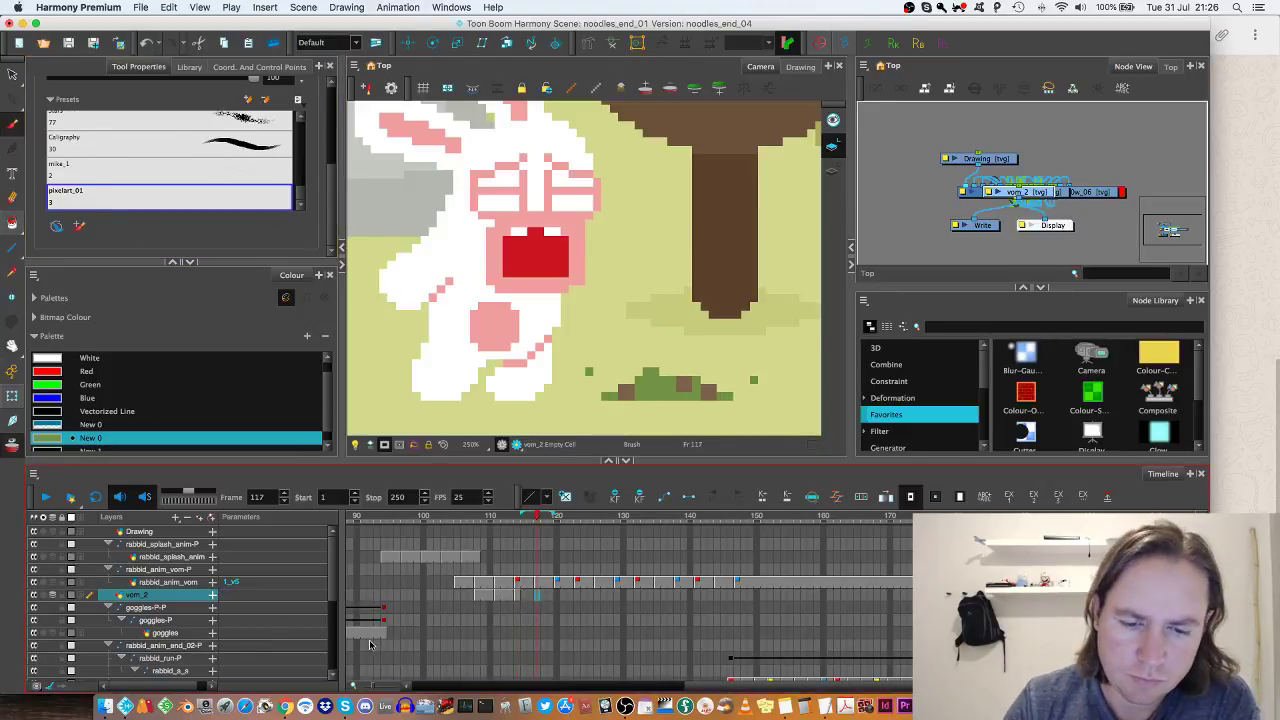
{"action": "left_click", "coordinate": [799, 70]}
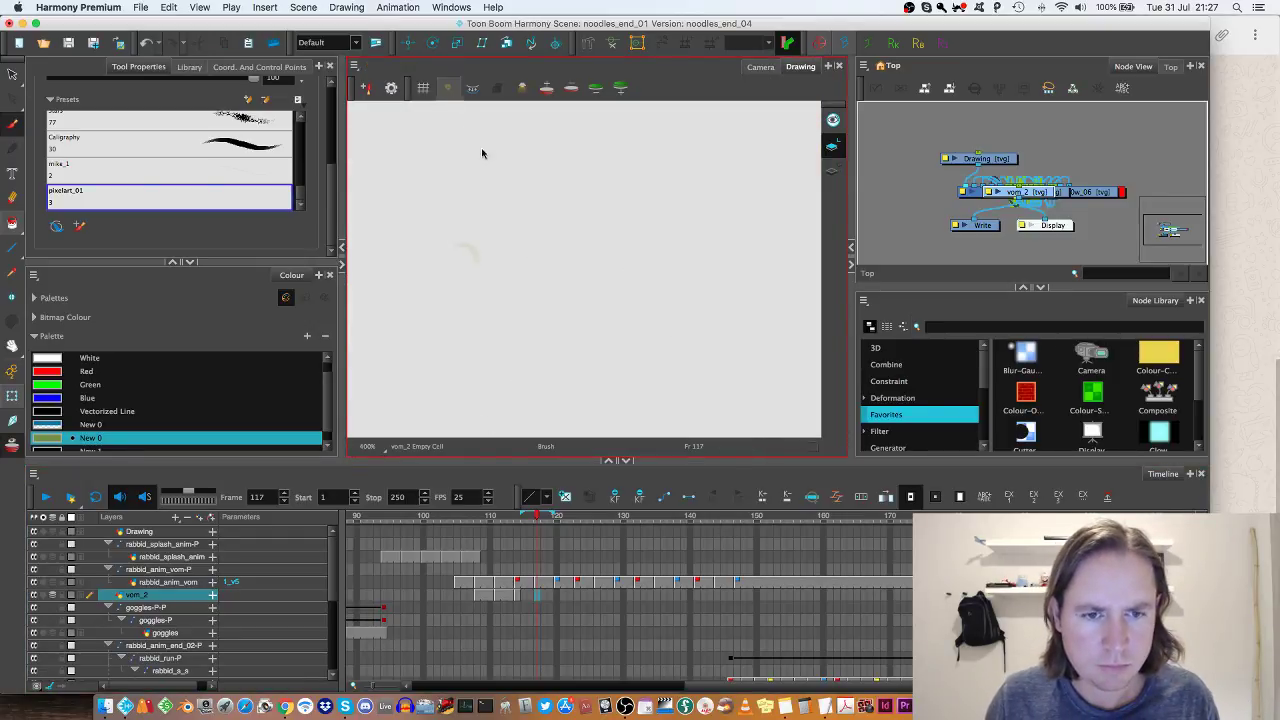
{"action": "left_click", "coordinate": [447, 88]}
{"action": "left_click_drag", "start_coordinate": [480, 234], "coordinate": [549, 246]}
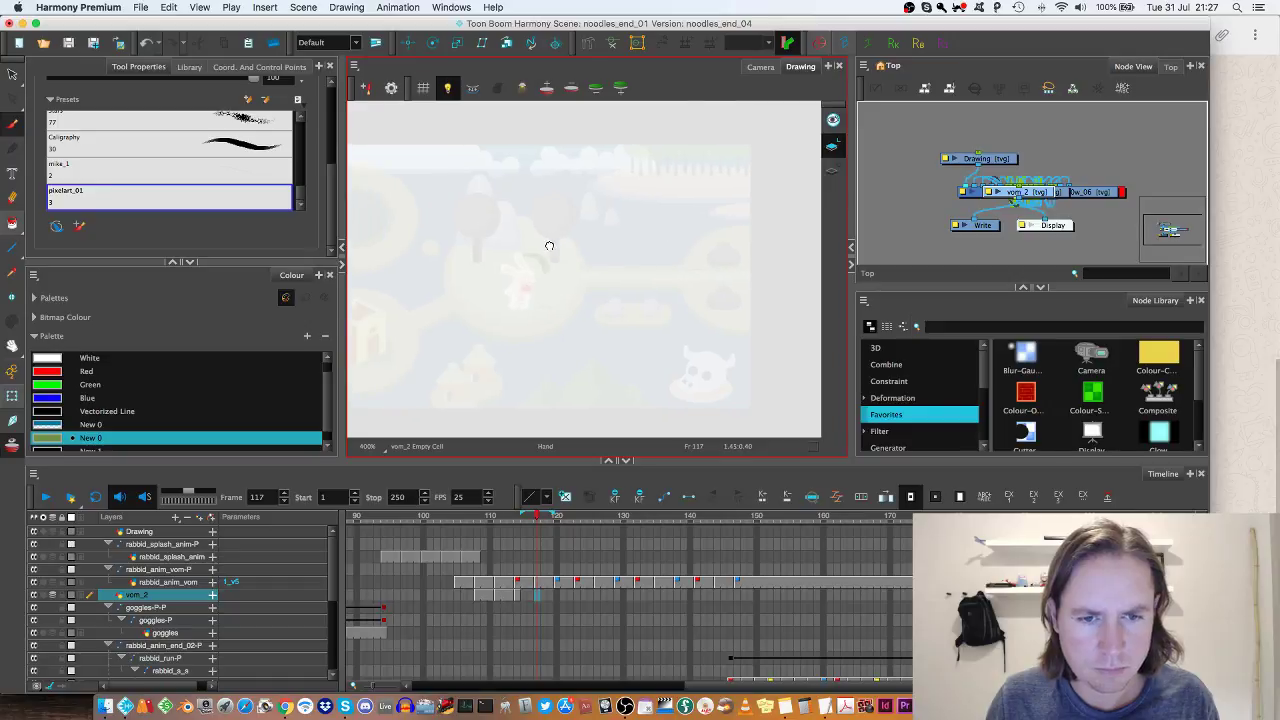
{"action": "left_click", "coordinate": [760, 66]}
{"action": "scroll", "coordinate": [615, 205], "scroll_direction": "down", "scroll_amount": 1}
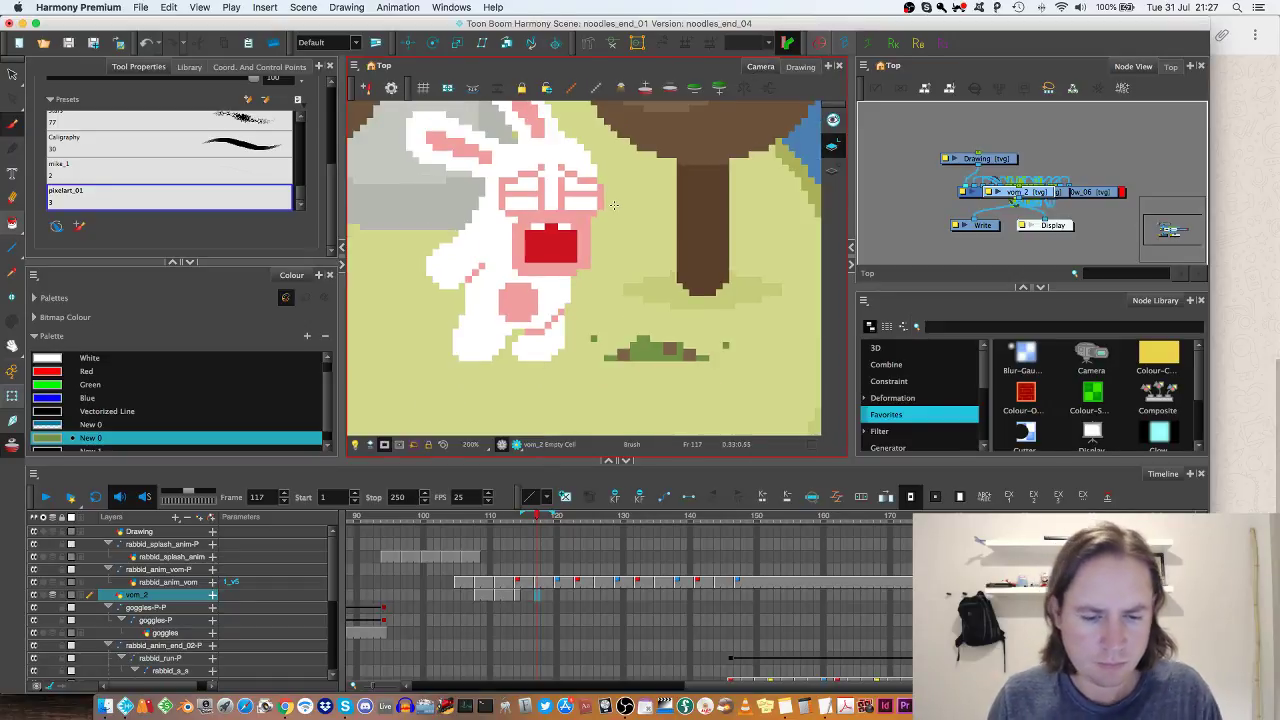
Step: Go to frame 115 on vom_2 and turn on the light table in the Camera view
{"action": "key", "text": "comma"}
{"action": "key", "text": "comma"}
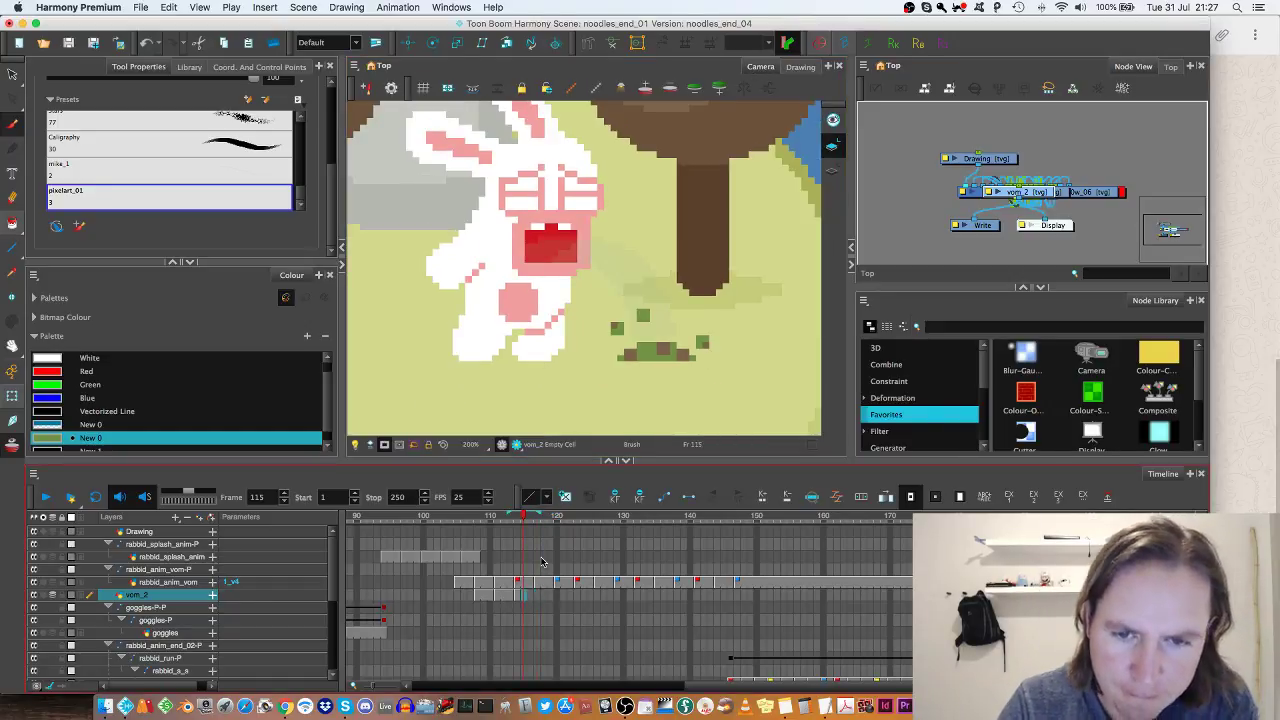
{"action": "scroll", "coordinate": [656, 298], "scroll_direction": "up", "scroll_amount": 2}
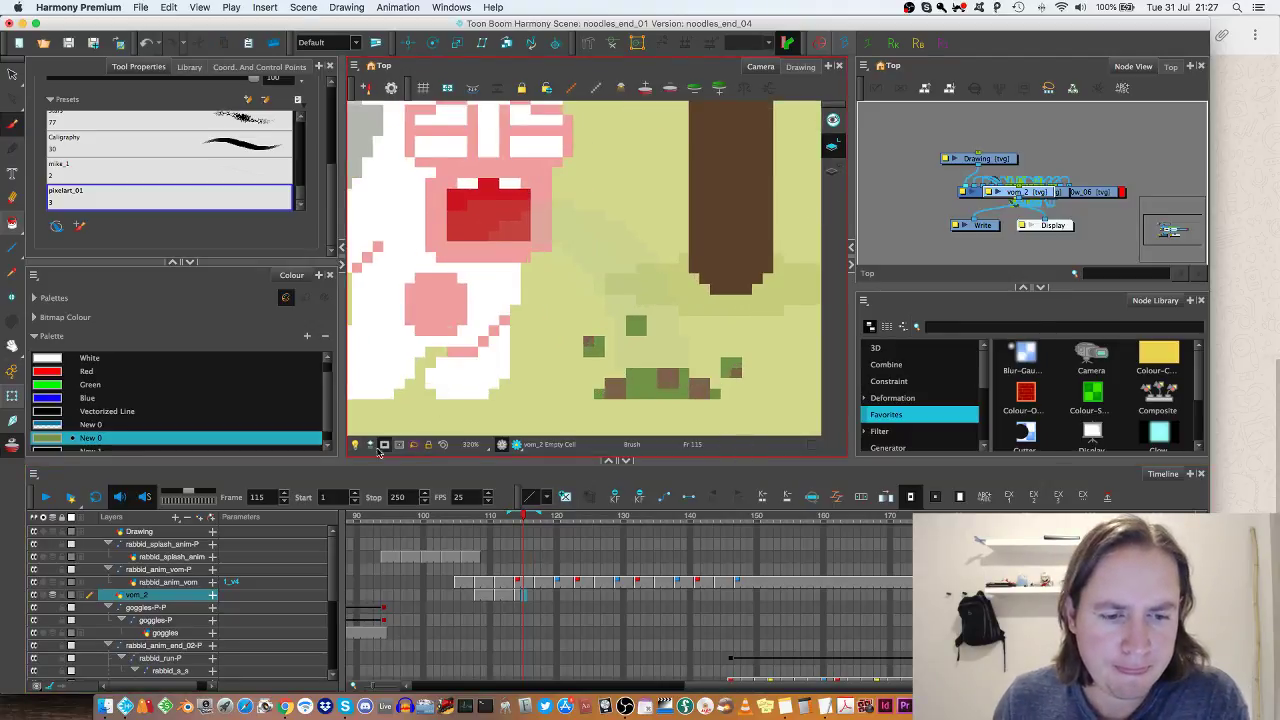
{"action": "left_click", "coordinate": [355, 444]}
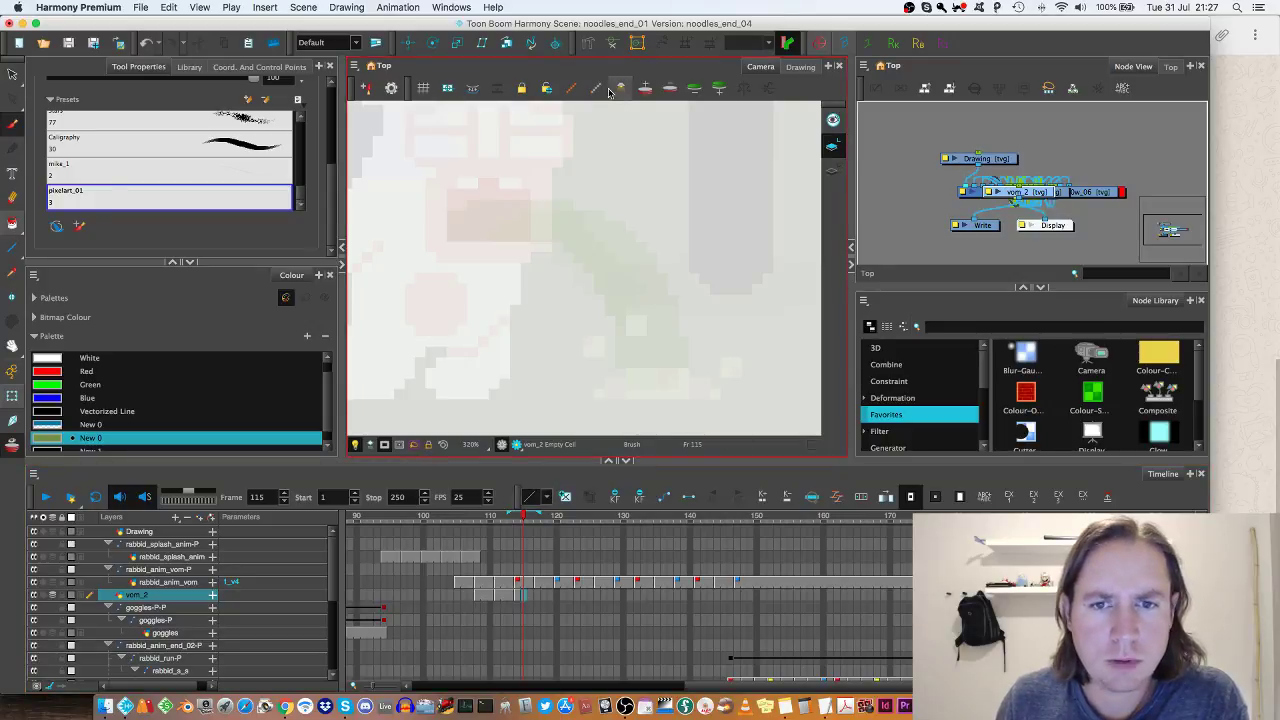
{"action": "mouse_move", "coordinate": [667, 276]}
{"action": "left_mouse_down"}
{"action": "mouse_move", "coordinate": [840, 214]}
{"action": "mouse_move", "coordinate": [865, 242]}
{"action": "mouse_move", "coordinate": [852, 241]}
{"action": "left_mouse_up"}
{"action": "key", "text": "Return"}
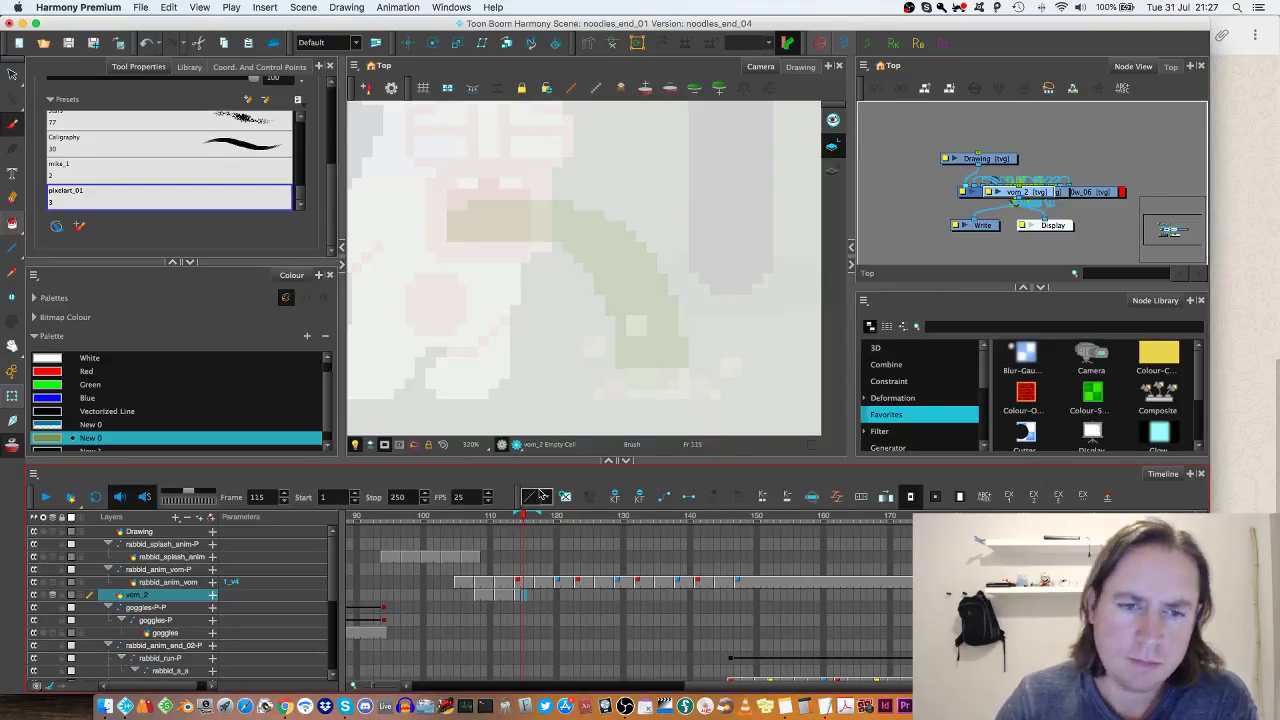
Step: Trace a slightly wider arching stream from the mouth to the ground on vom_2 at frame 115 and fill it with green
{"action": "mouse_move", "coordinate": [448, 236]}
{"action": "left_mouse_down"}
{"action": "mouse_move", "coordinate": [598, 222]}
{"action": "mouse_move", "coordinate": [538, 236]}
{"action": "mouse_move", "coordinate": [592, 262]}
{"action": "mouse_move", "coordinate": [609, 288]}
{"action": "mouse_move", "coordinate": [623, 400]}
{"action": "mouse_move", "coordinate": [630, 370]}
{"action": "left_mouse_up"}
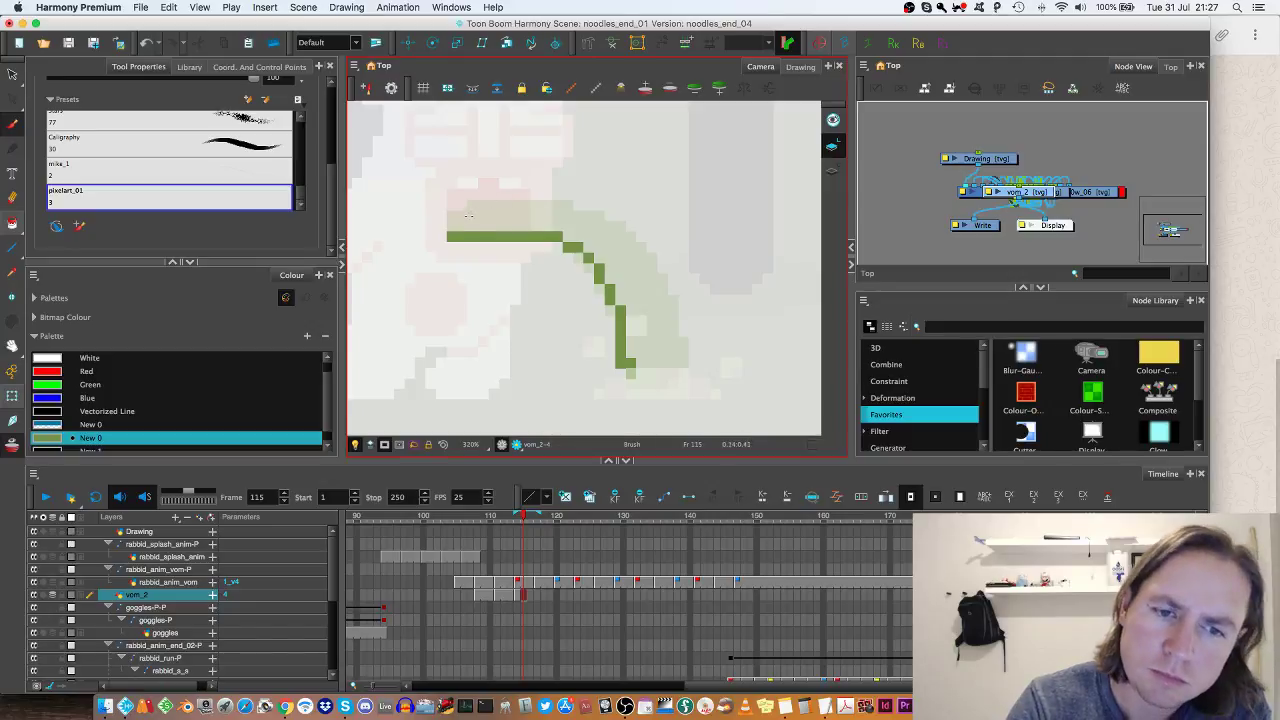
{"action": "mouse_move", "coordinate": [449, 216]}
{"action": "left_mouse_down"}
{"action": "mouse_move", "coordinate": [591, 207]}
{"action": "mouse_move", "coordinate": [642, 171]}
{"action": "mouse_move", "coordinate": [560, 206]}
{"action": "mouse_move", "coordinate": [627, 233]}
{"action": "mouse_move", "coordinate": [684, 357]}
{"action": "left_mouse_up"}
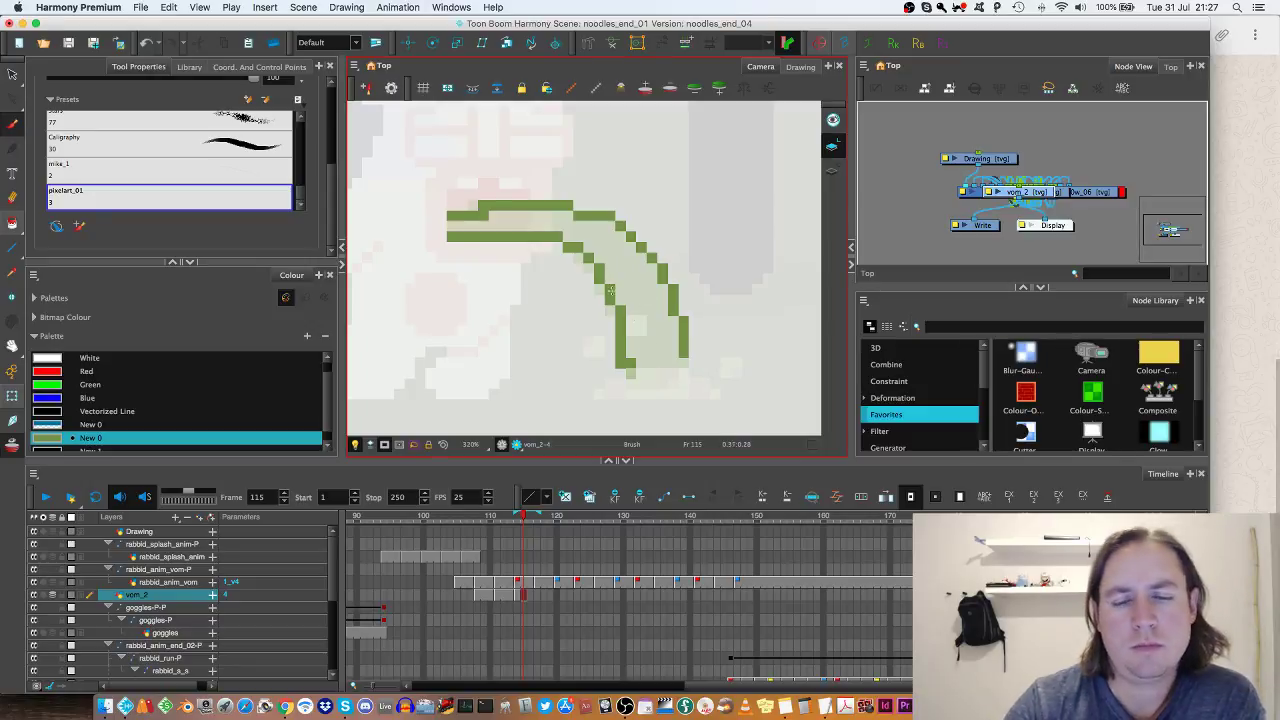
{"action": "mouse_move", "coordinate": [566, 242]}
{"action": "left_mouse_down"}
{"action": "mouse_move", "coordinate": [612, 317]}
{"action": "mouse_move", "coordinate": [618, 377]}
{"action": "left_mouse_up"}
{"action": "mouse_move", "coordinate": [587, 215]}
{"action": "left_mouse_down"}
{"action": "mouse_move", "coordinate": [618, 228]}
{"action": "mouse_move", "coordinate": [688, 330]}
{"action": "mouse_move", "coordinate": [696, 366]}
{"action": "mouse_move", "coordinate": [698, 343]}
{"action": "left_mouse_up"}
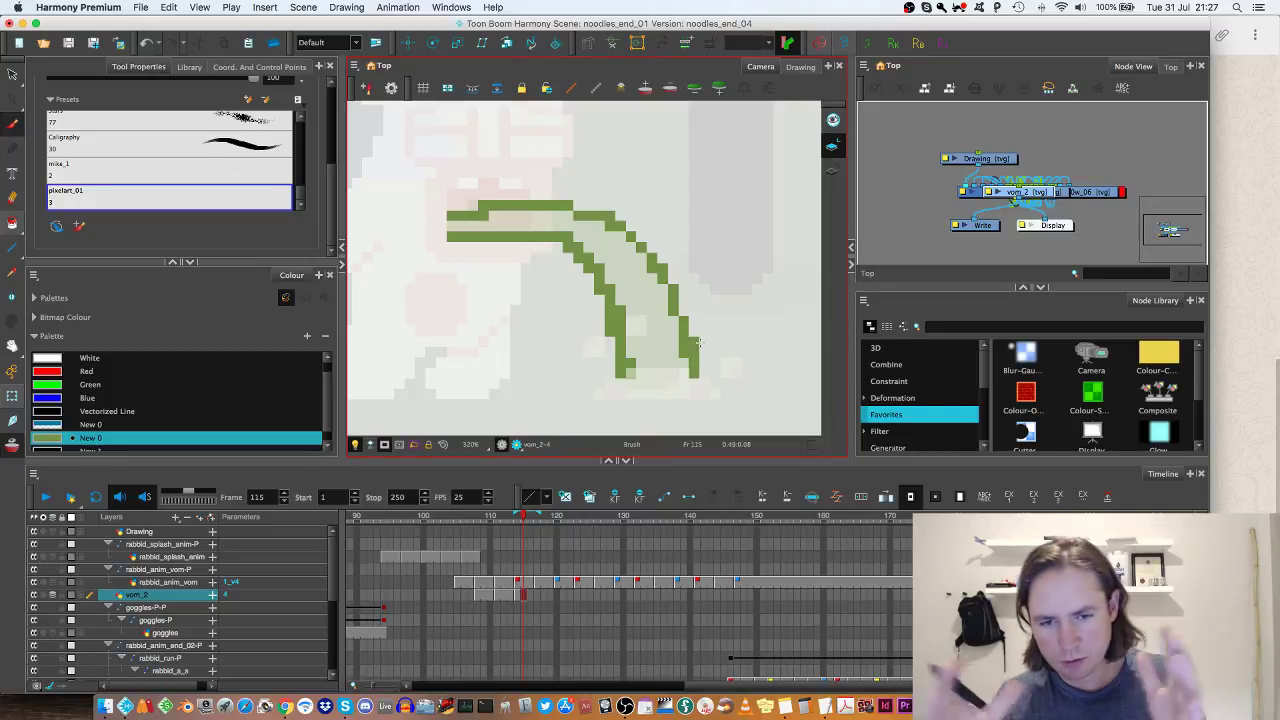
{"action": "mouse_move", "coordinate": [630, 374]}
{"action": "left_mouse_down"}
{"action": "mouse_move", "coordinate": [698, 375]}
{"action": "mouse_move", "coordinate": [636, 373]}
{"action": "left_mouse_up"}
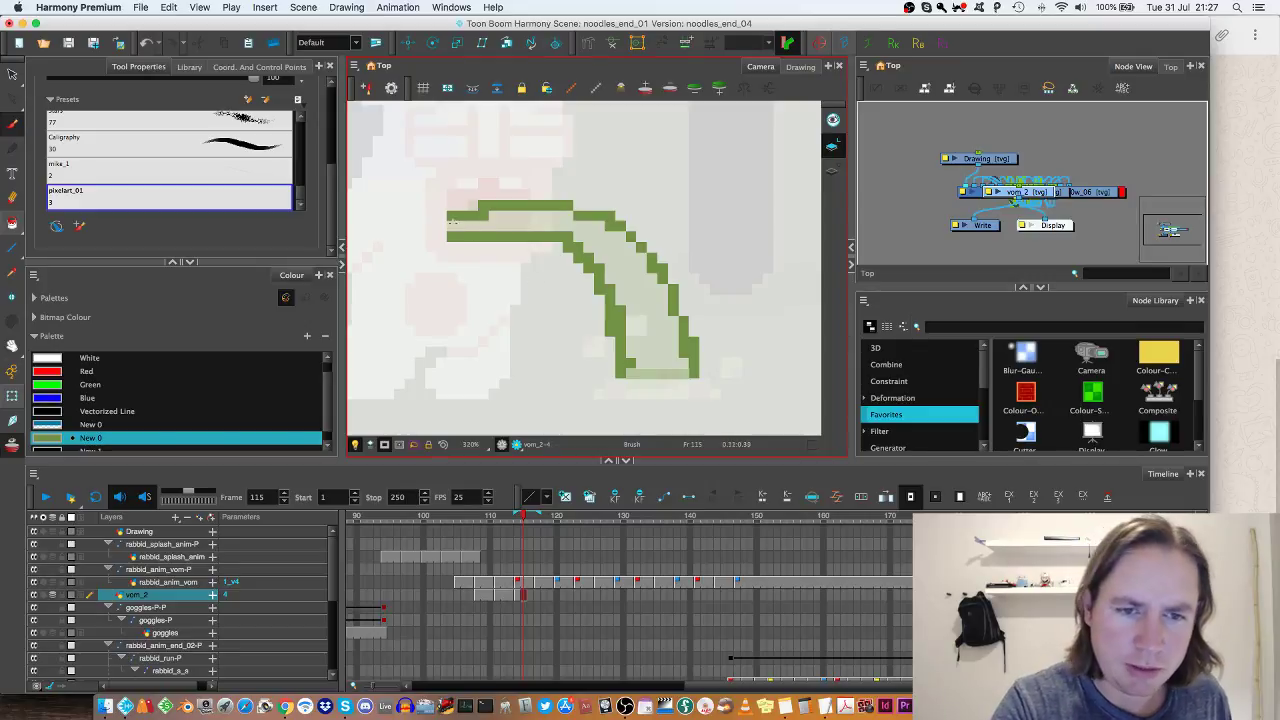
{"action": "left_click_drag", "start_coordinate": [452, 235], "coordinate": [453, 216]}
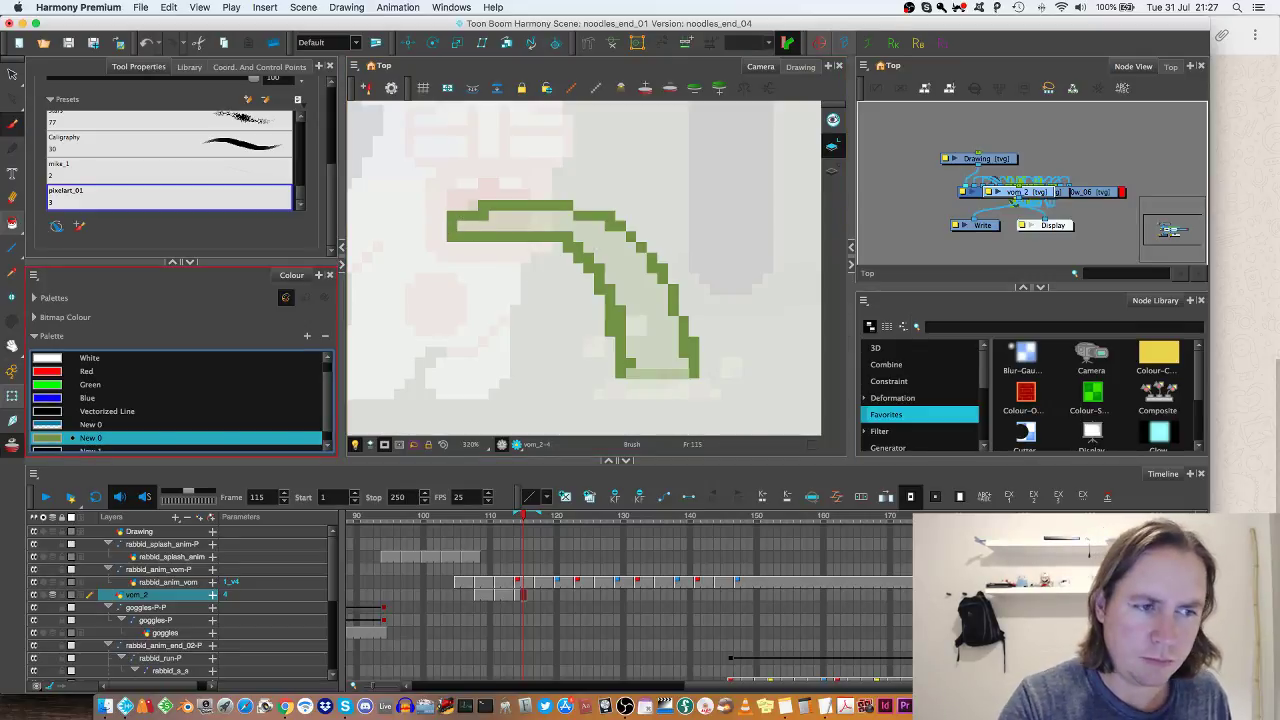
{"action": "key", "text": "alt+i"}
{"action": "left_click", "coordinate": [615, 349]}
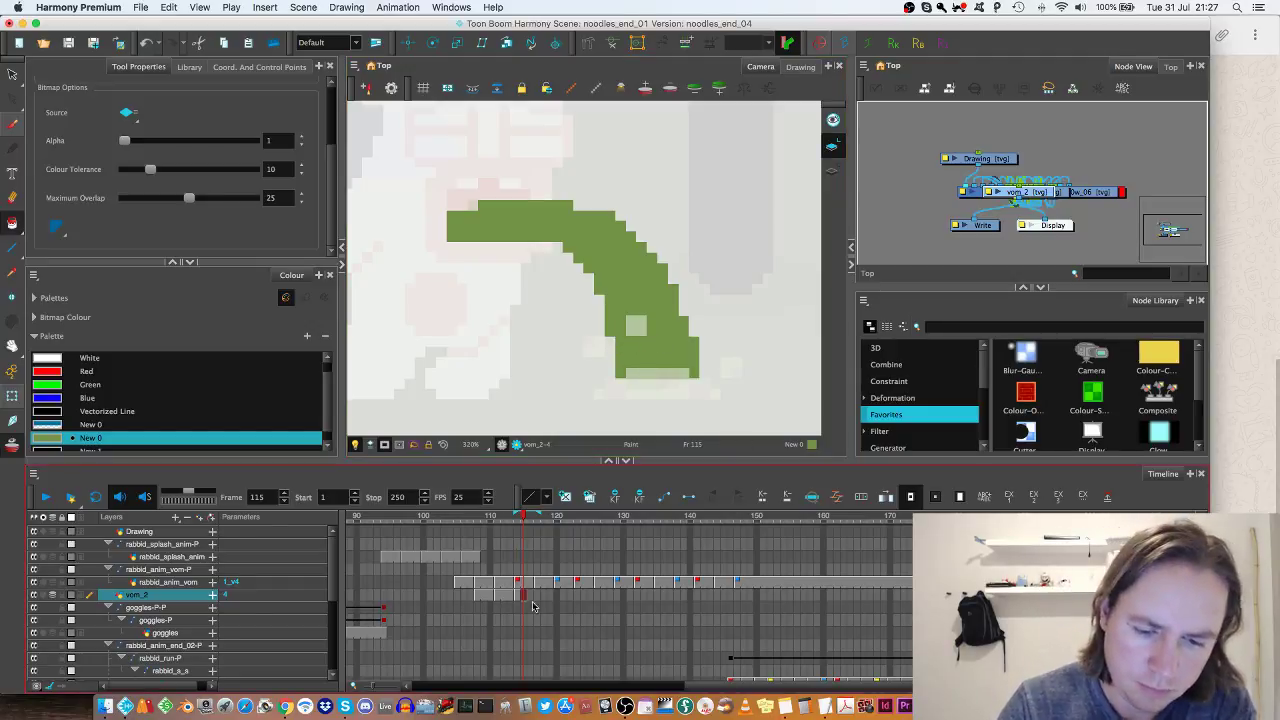
Step: Compare the vom_2 stream drawings at frames 111, 114 and 115
{"action": "left_click", "coordinate": [499, 595]}
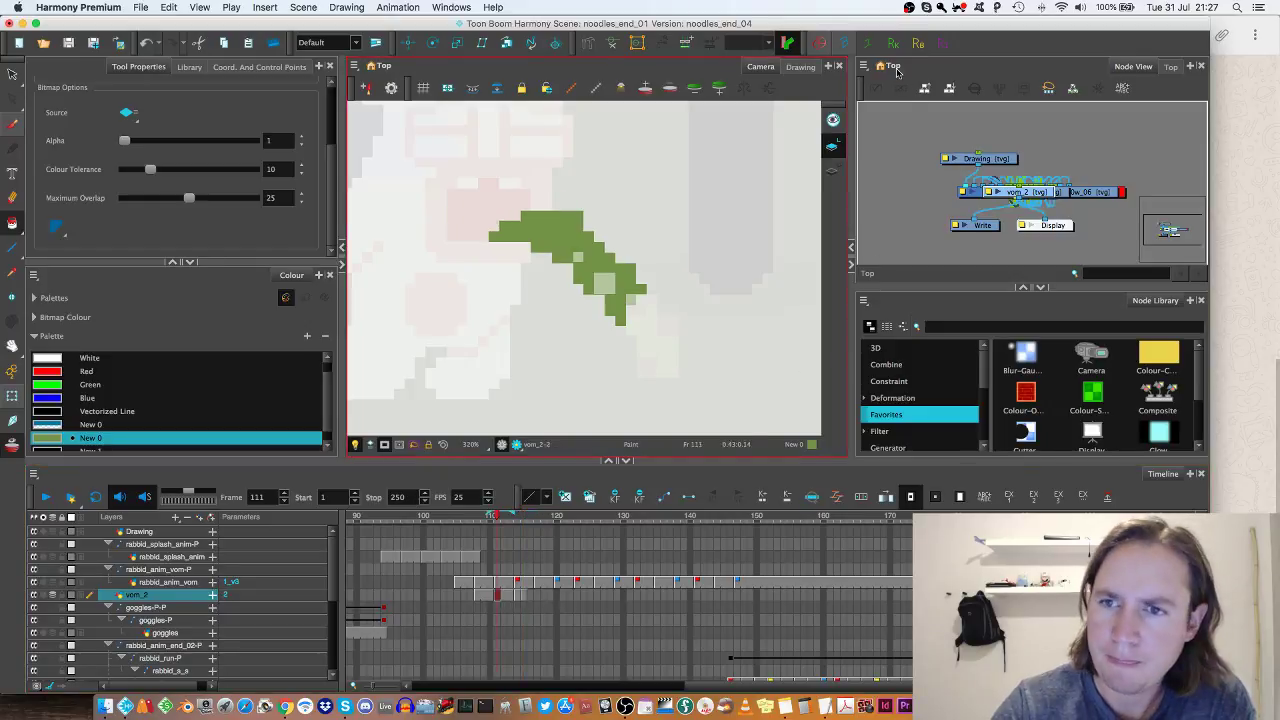
{"action": "left_click", "coordinate": [519, 598]}
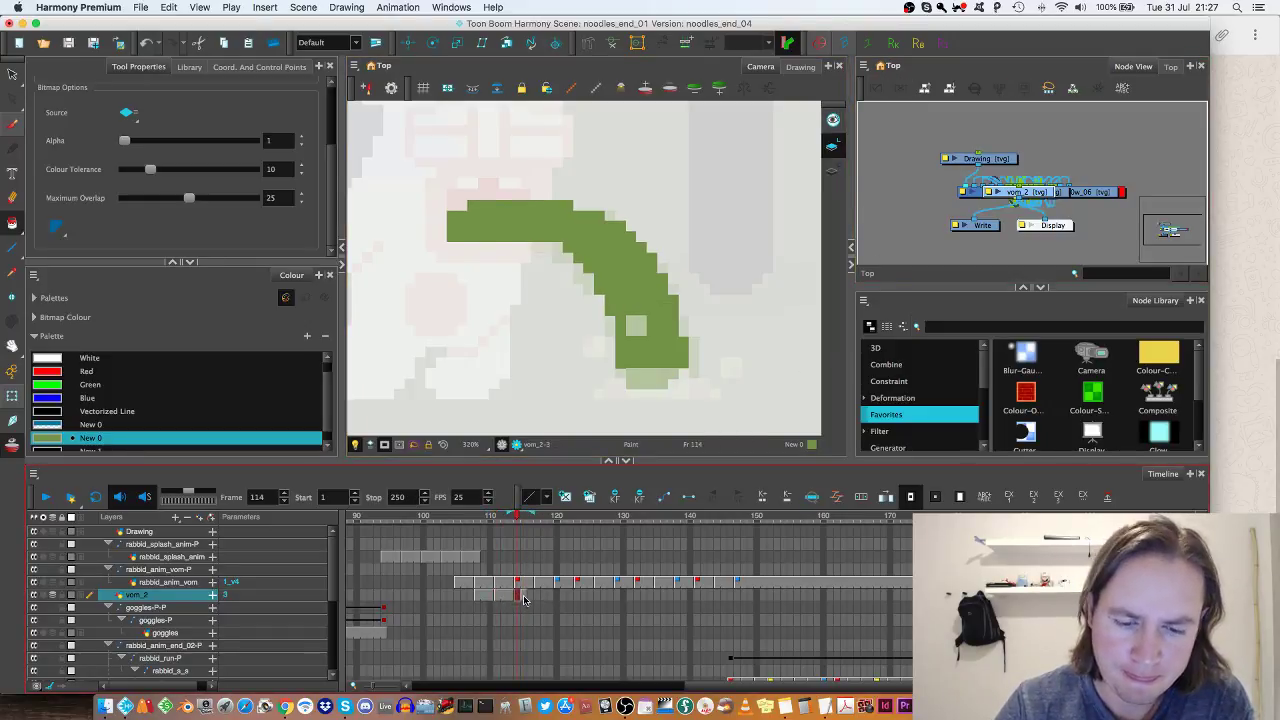
{"action": "left_click", "coordinate": [526, 598]}
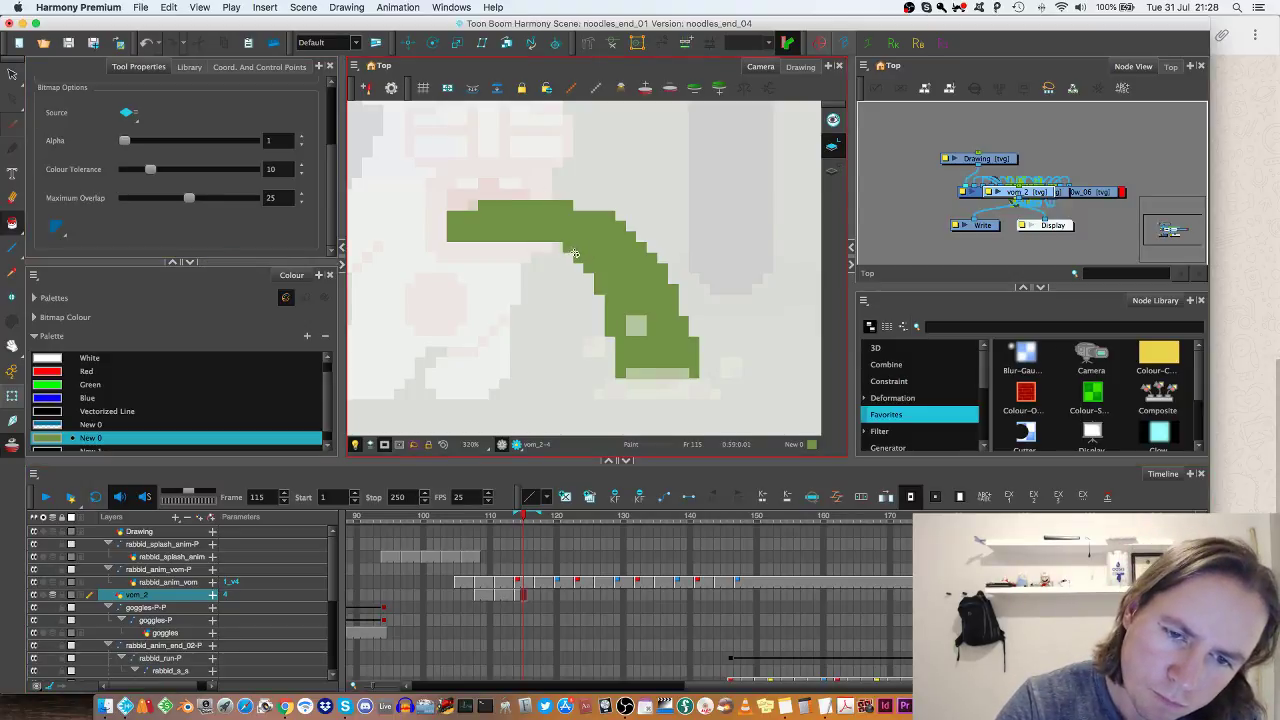
Step: Thicken the stream's inner edge on vom_2 at frame 115 with green brush pixels, flipping against the previous drawing to check the motion
{"action": "key", "text": "alt+b"}
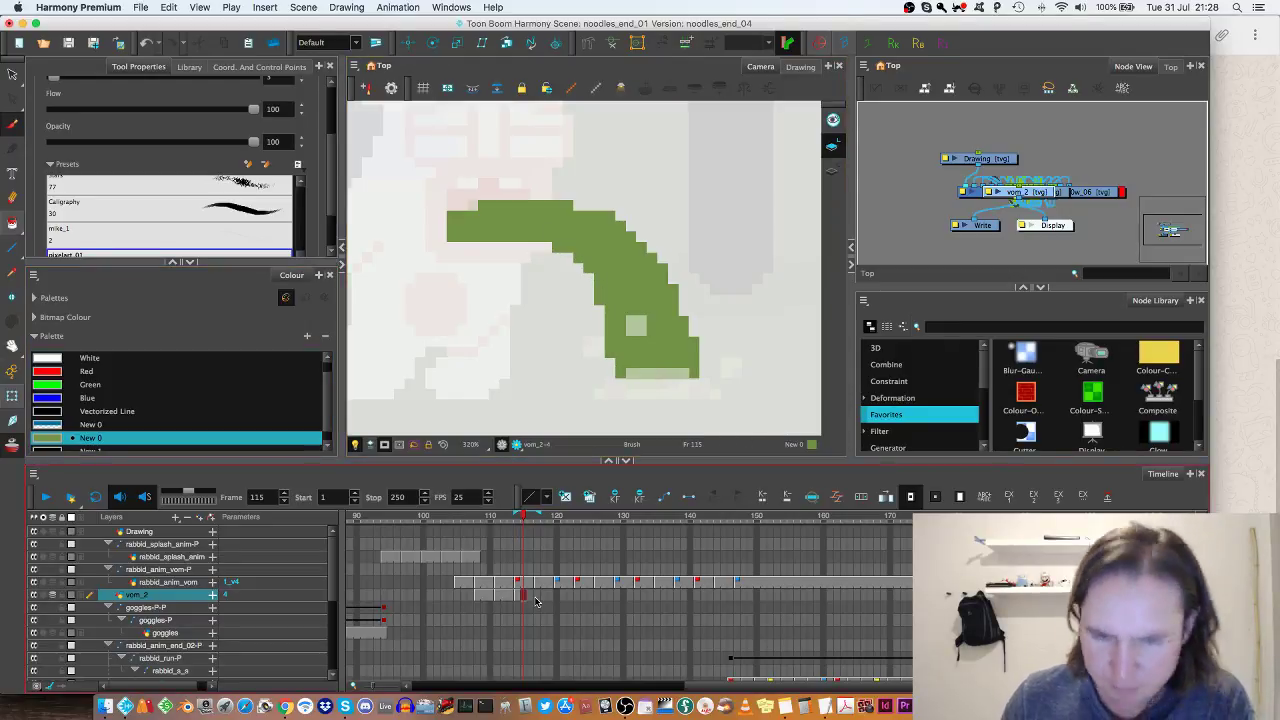
{"action": "key", "text": "comma"}
{"action": "key", "text": "period"}
{"action": "key", "text": "comma"}
{"action": "key", "text": "period"}
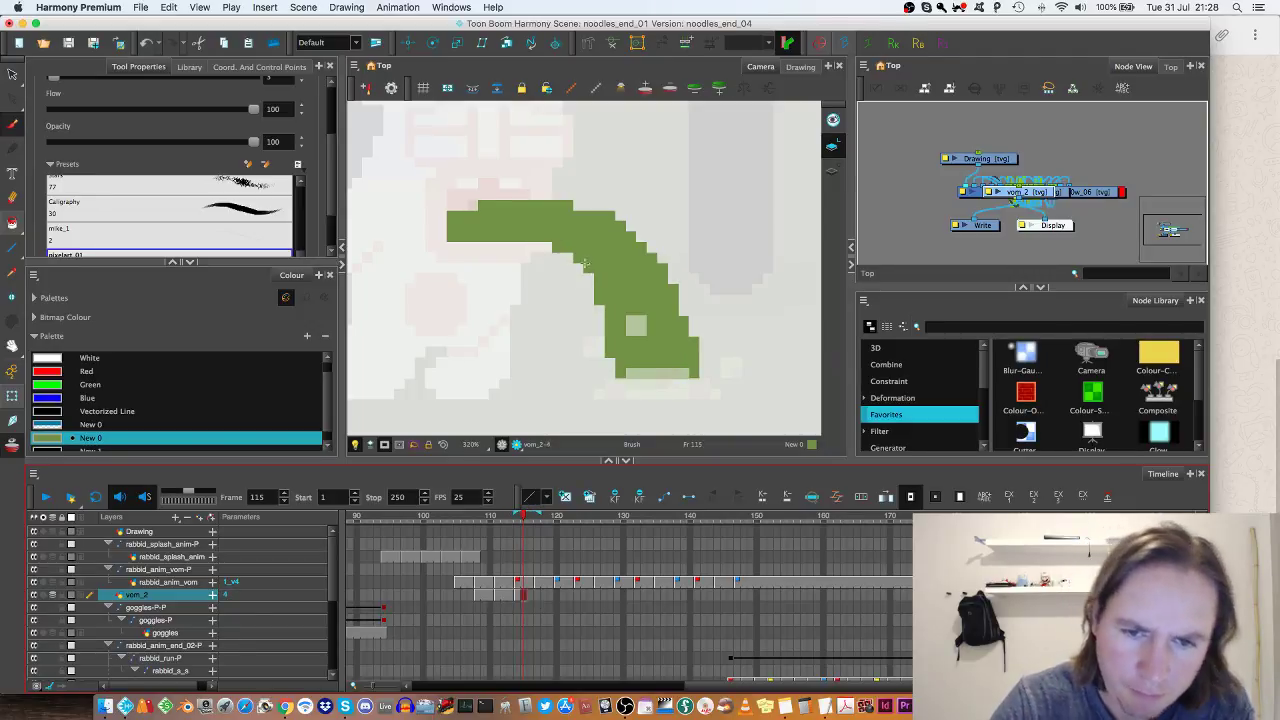
{"action": "left_click", "coordinate": [585, 273]}
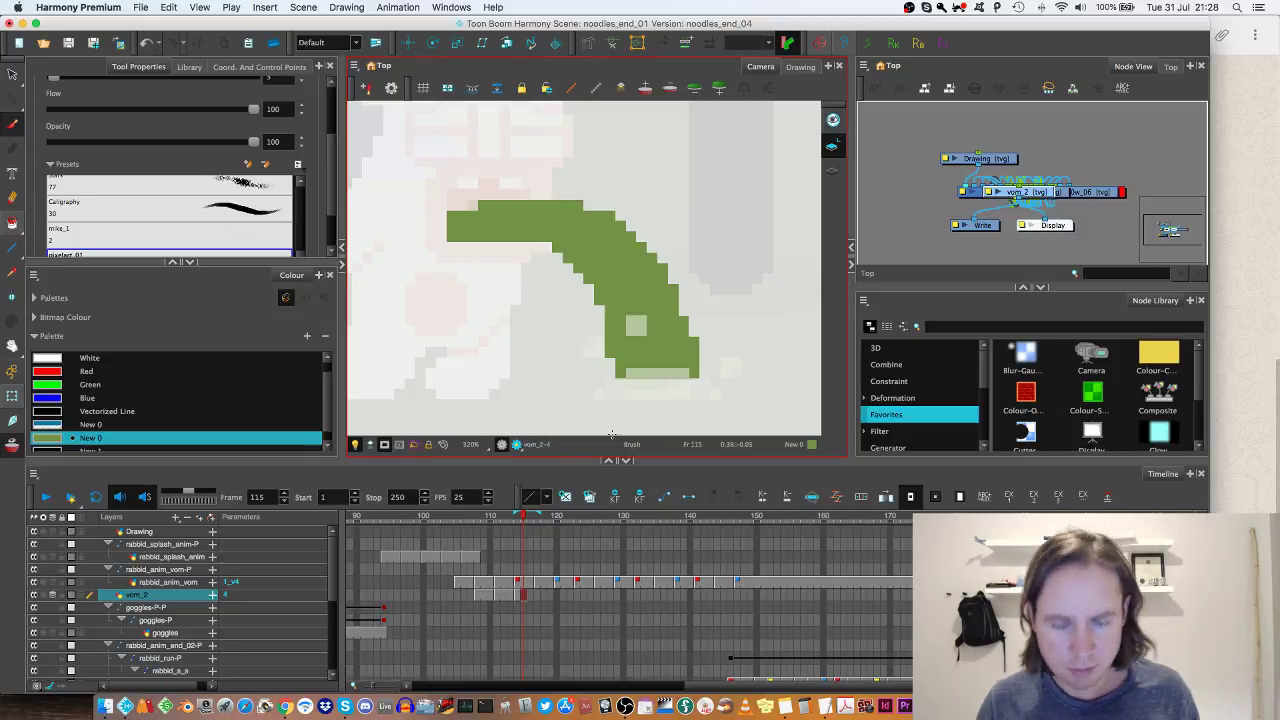
Step: Flip between neighbouring vom_2 frames and fill out the stream's outer edge at frame 115 with green pixels
{"action": "key", "text": "comma"}
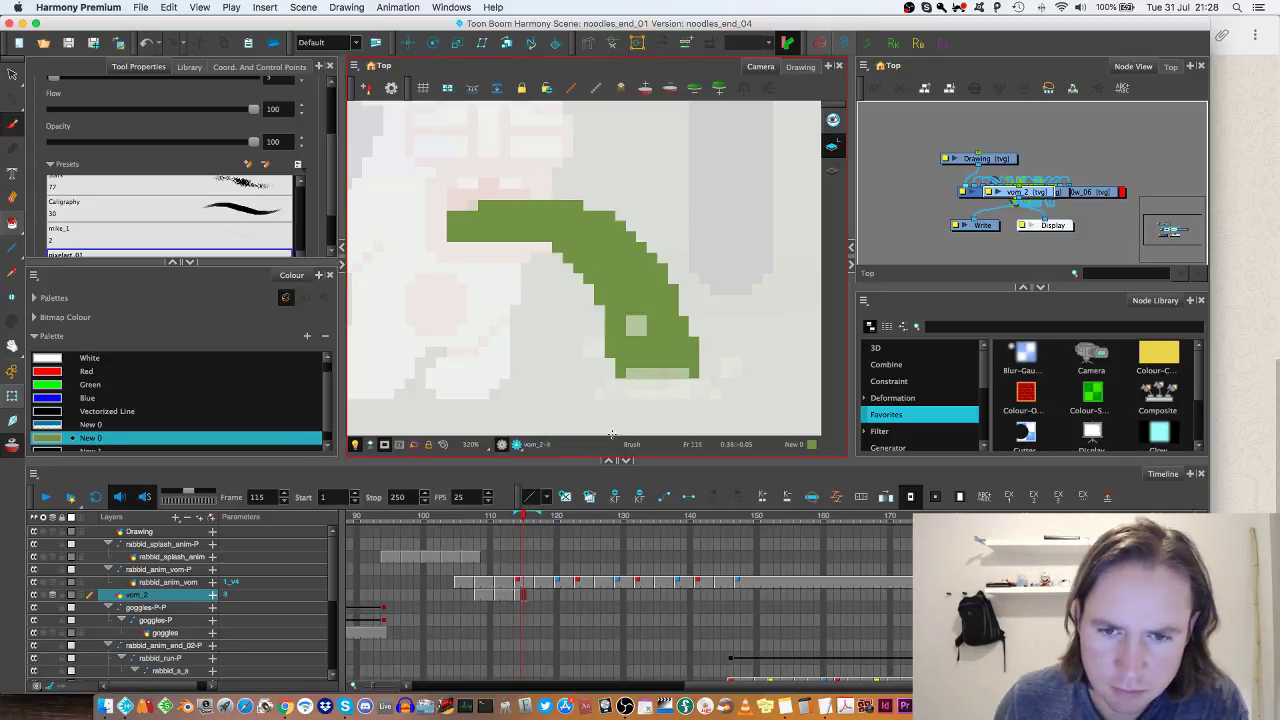
{"action": "key", "text": "period"}
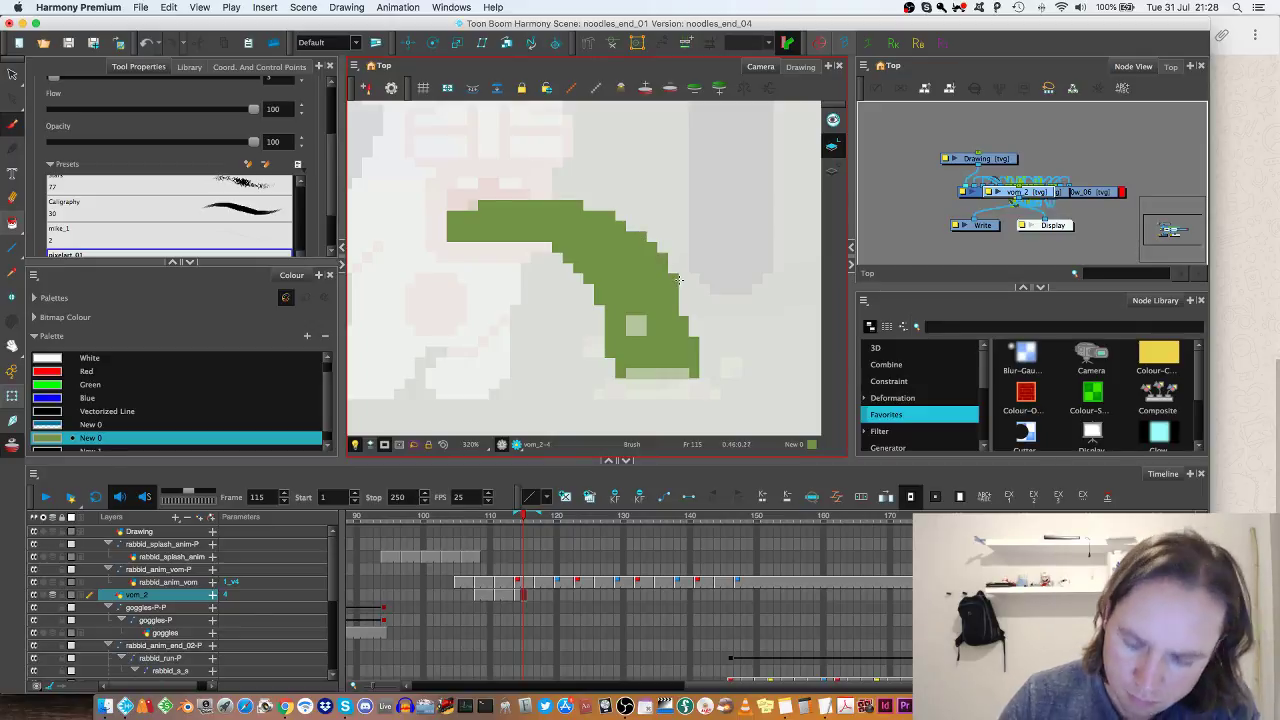
{"action": "key", "text": "."}
{"action": "key", "text": "."}
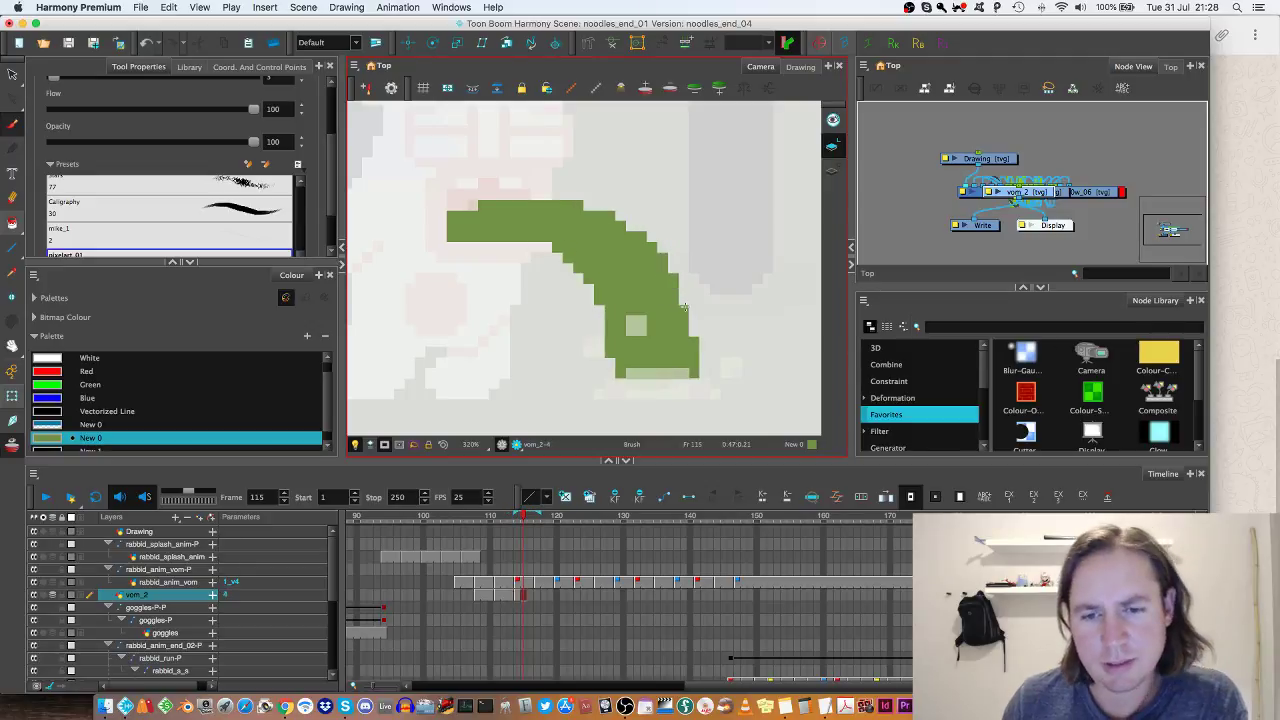
Step: Start the frame 116 drawing on vom_2 with a straight green line out of the rabbit's mouth, and compare it with the preceding stream drawings
{"action": "left_click", "coordinate": [530, 595]}
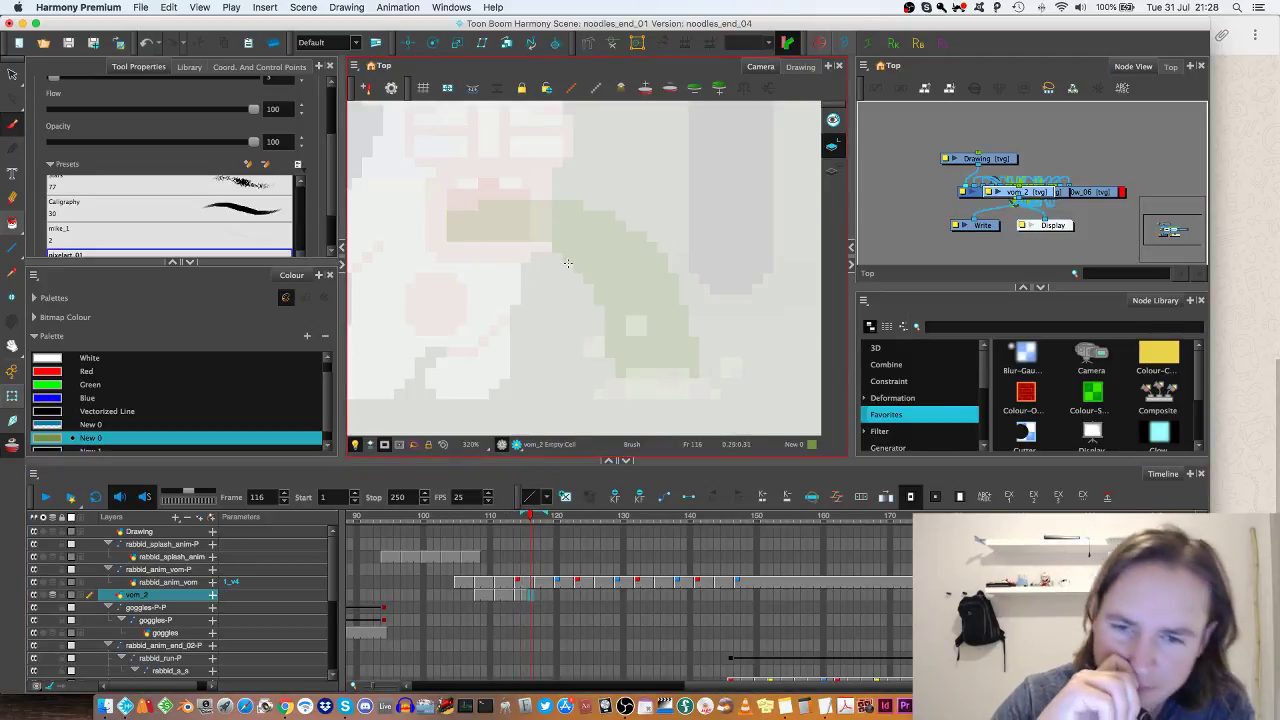
{"action": "left_click_drag", "start_coordinate": [451, 237], "coordinate": [572, 238]}
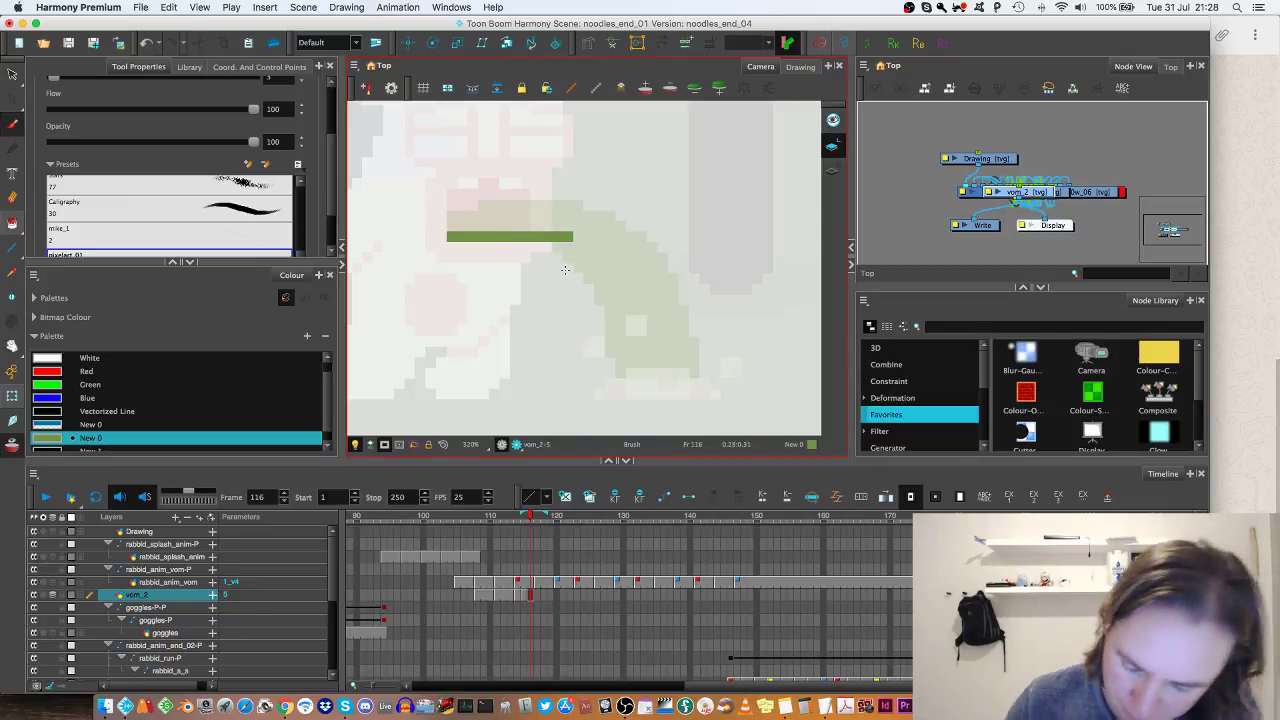
{"action": "key", "text": "."}
{"action": "key", "text": "."}
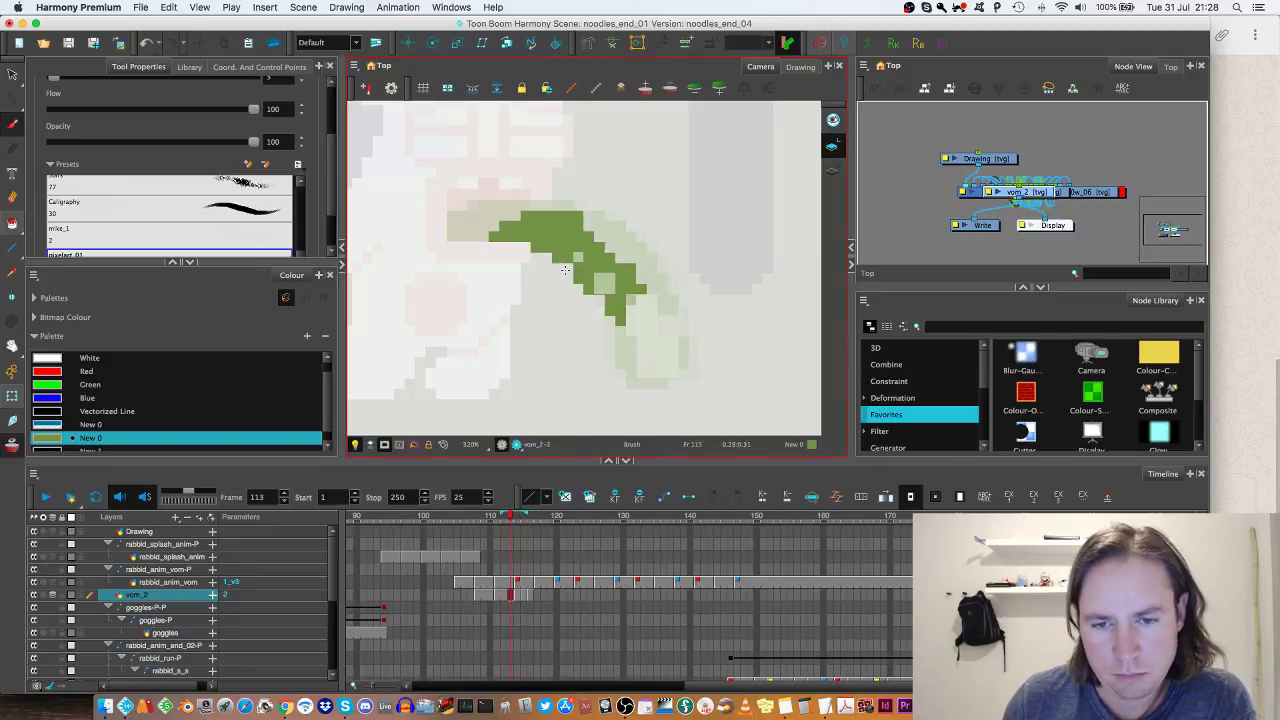
{"action": "key", "text": "period"}
{"action": "key", "text": "period"}
{"action": "key", "text": "comma"}
{"action": "key", "text": "period"}
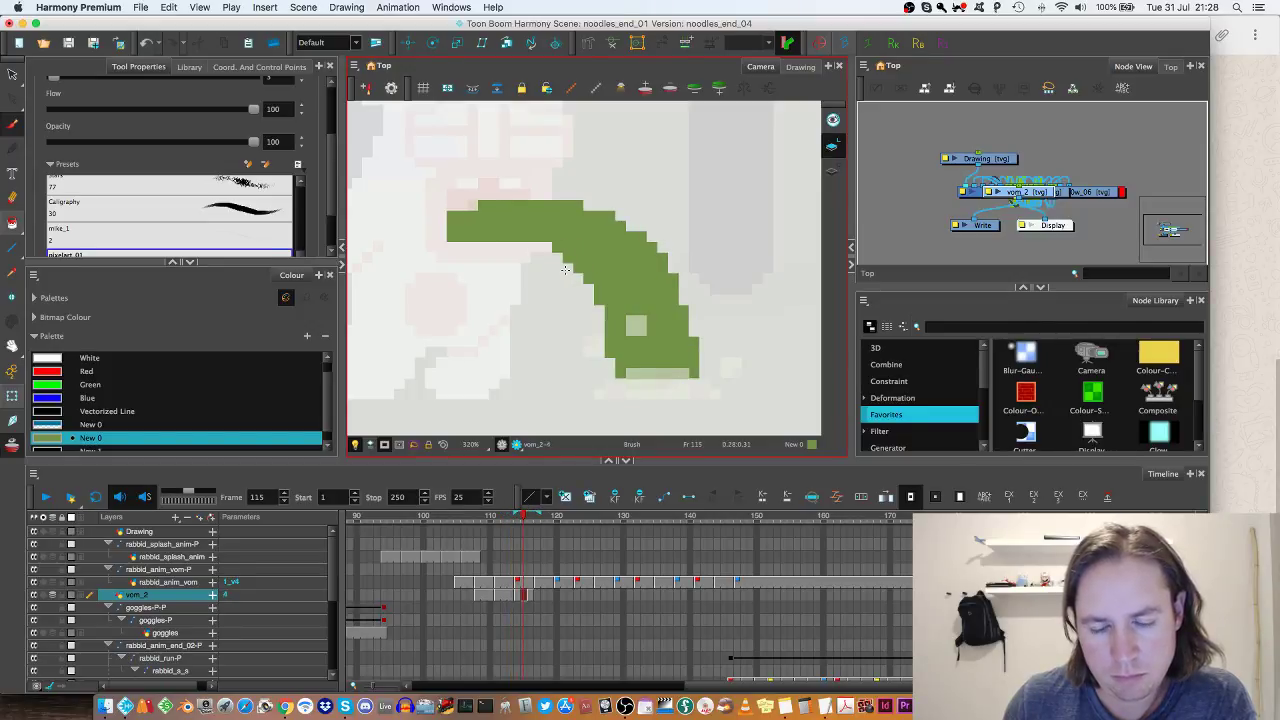
{"action": "key", "text": "period"}
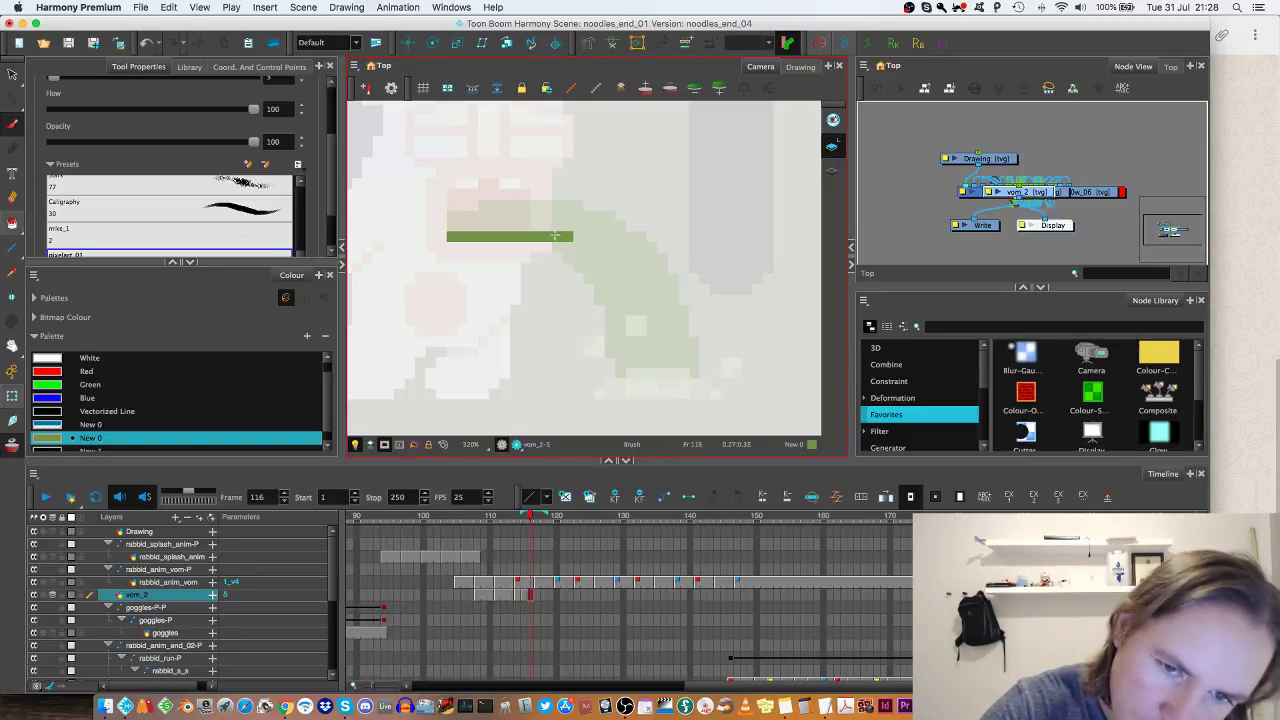
Step: Trace a thinner arching stream down to the ground on vom_2 at frame 116, fill it with green, and flip against the earlier drawings
{"action": "mouse_move", "coordinate": [563, 238]}
{"action": "left_mouse_down"}
{"action": "mouse_move", "coordinate": [610, 279]}
{"action": "mouse_move", "coordinate": [641, 367]}
{"action": "left_mouse_up"}
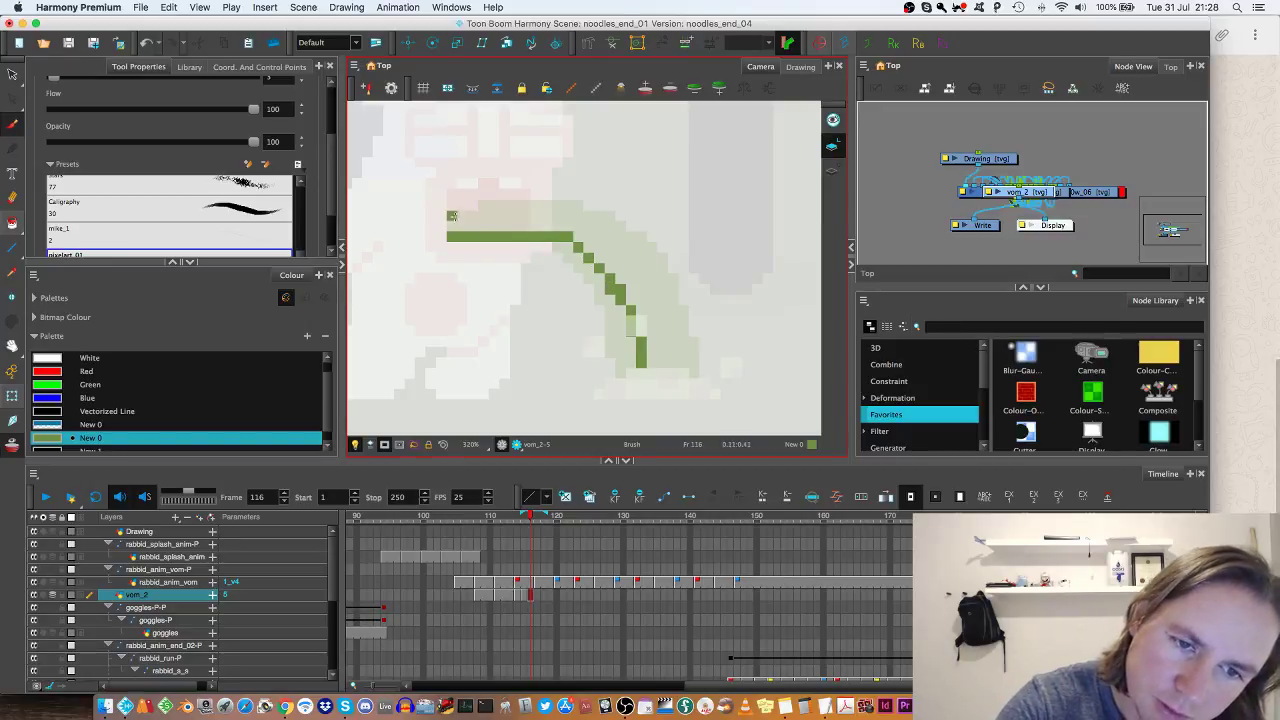
{"action": "mouse_move", "coordinate": [451, 216]}
{"action": "left_mouse_down"}
{"action": "mouse_move", "coordinate": [538, 213]}
{"action": "mouse_move", "coordinate": [496, 217]}
{"action": "mouse_move", "coordinate": [568, 222]}
{"action": "mouse_move", "coordinate": [624, 253]}
{"action": "mouse_move", "coordinate": [654, 289]}
{"action": "mouse_move", "coordinate": [685, 376]}
{"action": "left_mouse_up"}
{"action": "mouse_move", "coordinate": [490, 227]}
{"action": "left_mouse_down"}
{"action": "mouse_move", "coordinate": [452, 226]}
{"action": "mouse_move", "coordinate": [566, 229]}
{"action": "mouse_move", "coordinate": [630, 290]}
{"action": "mouse_move", "coordinate": [612, 250]}
{"action": "mouse_move", "coordinate": [632, 269]}
{"action": "mouse_move", "coordinate": [645, 355]}
{"action": "mouse_move", "coordinate": [670, 367]}
{"action": "mouse_move", "coordinate": [647, 368]}
{"action": "mouse_move", "coordinate": [686, 369]}
{"action": "left_mouse_up"}
{"action": "key", "text": "comma"}
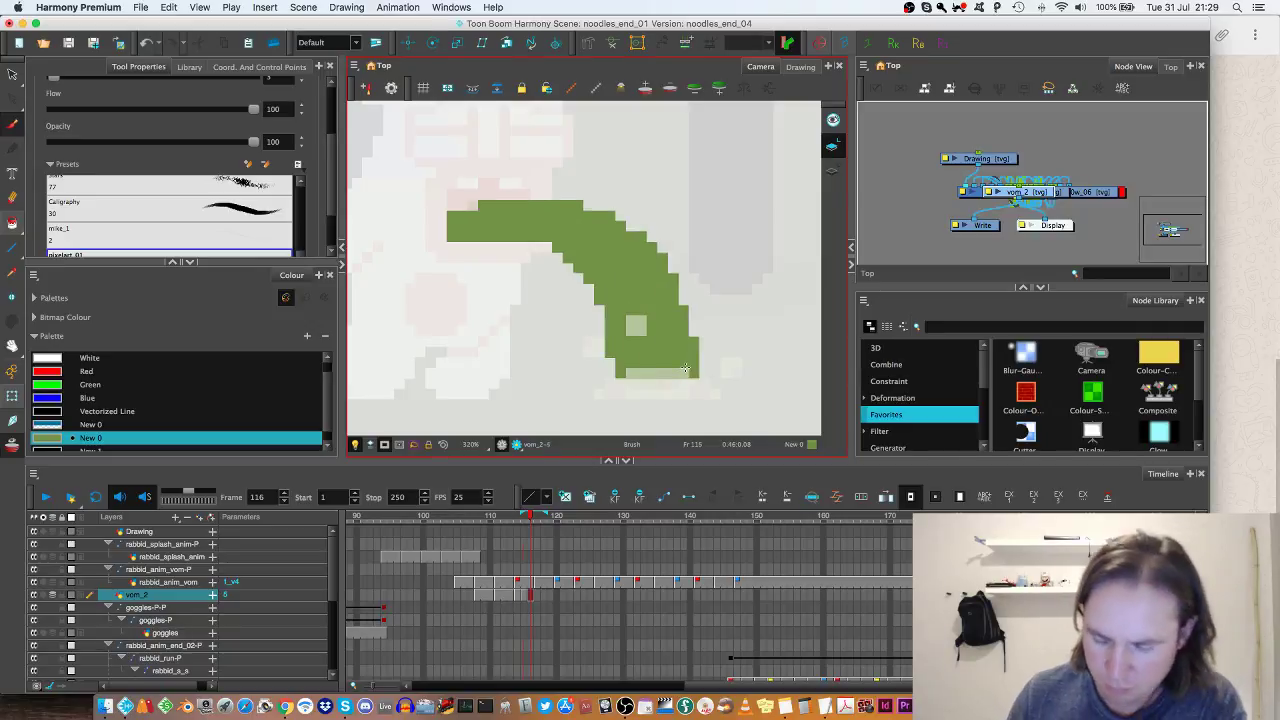
{"action": "key", "text": "comma"}
{"action": "key", "text": "comma"}
{"action": "key", "text": "period"}
{"action": "key", "text": "period"}
{"action": "key", "text": "period"}
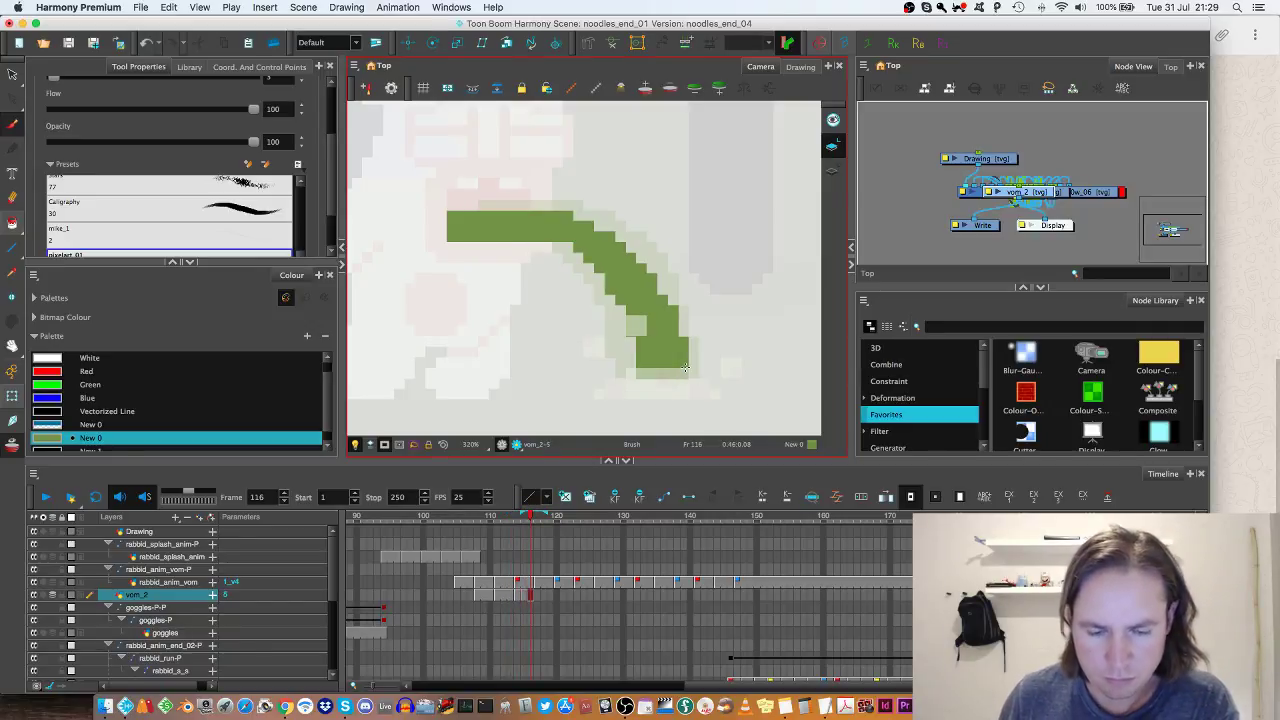
Step: Extend the vom_2 drawings at frames 114, 115 and 116 to three-frame exposures
{"action": "left_click", "coordinate": [524, 595]}
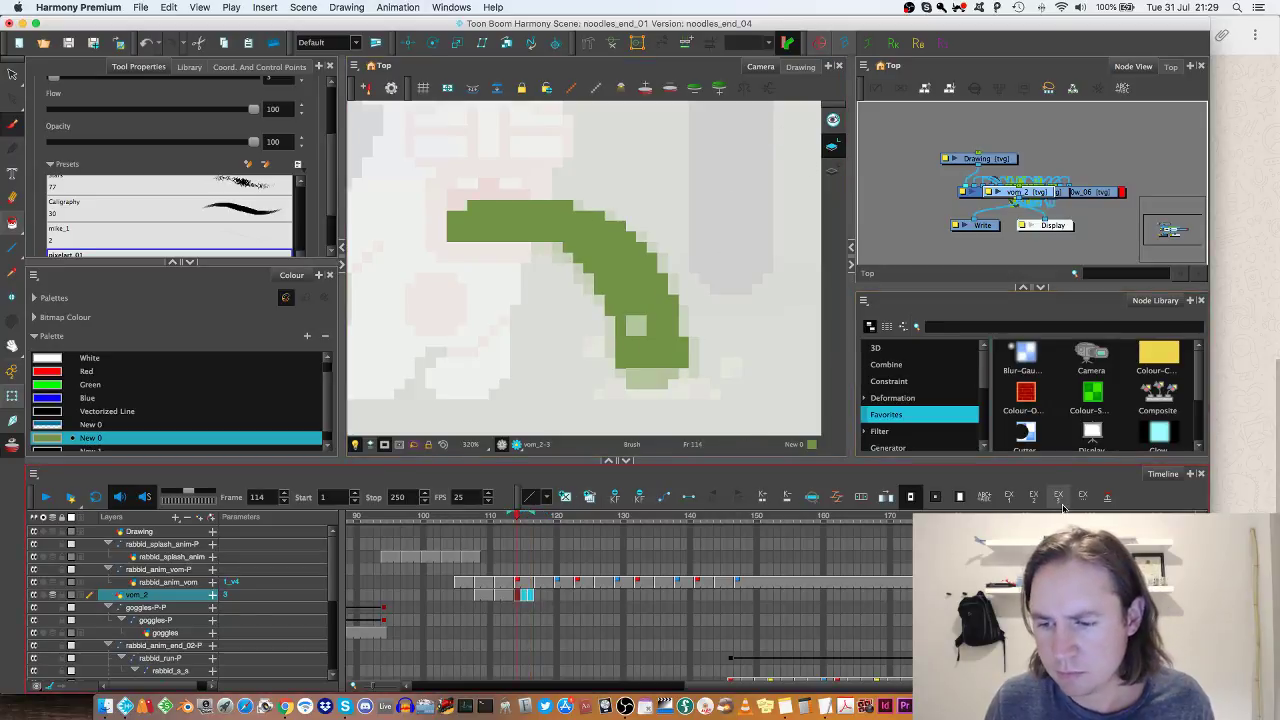
{"action": "left_click", "coordinate": [526, 598]}
{"action": "left_click", "coordinate": [517, 595]}
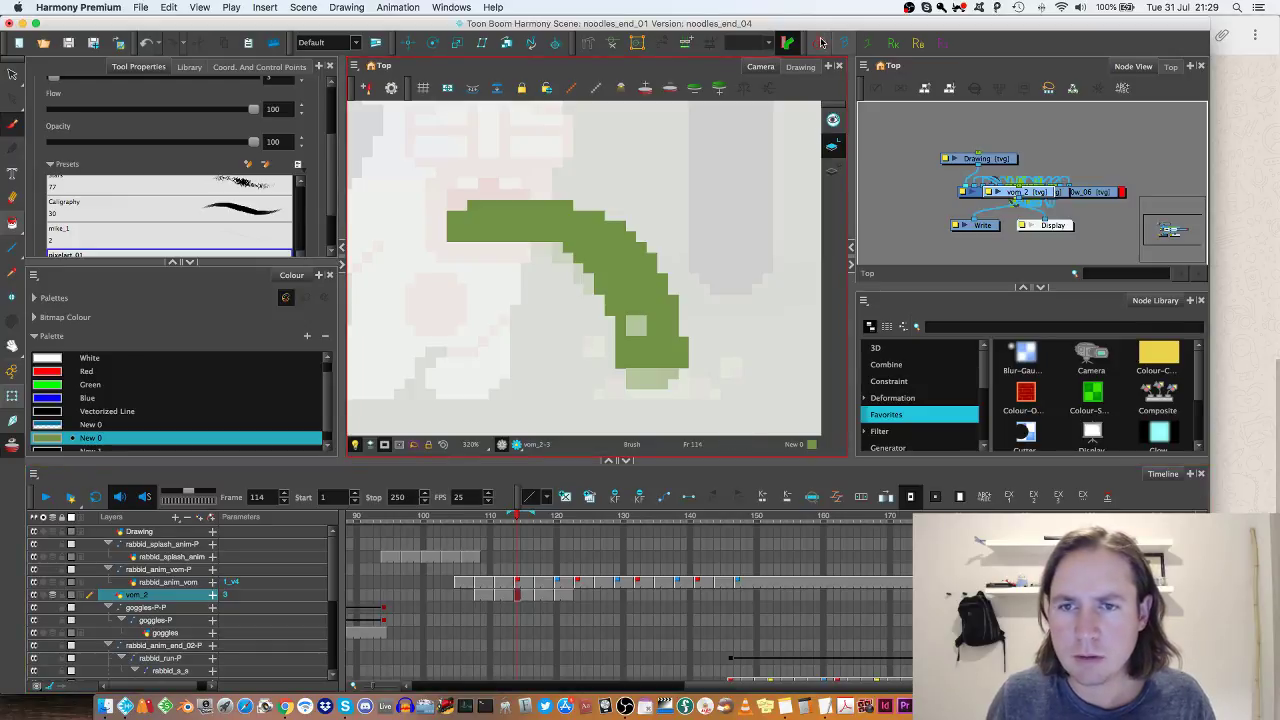
Step: Copy the nine-frame vom_2 stream cycle starting at frame 114, paste it at frames 123, 132 and 141, and play back the loop
{"action": "left_click", "coordinate": [571, 600], "text": "shift"}
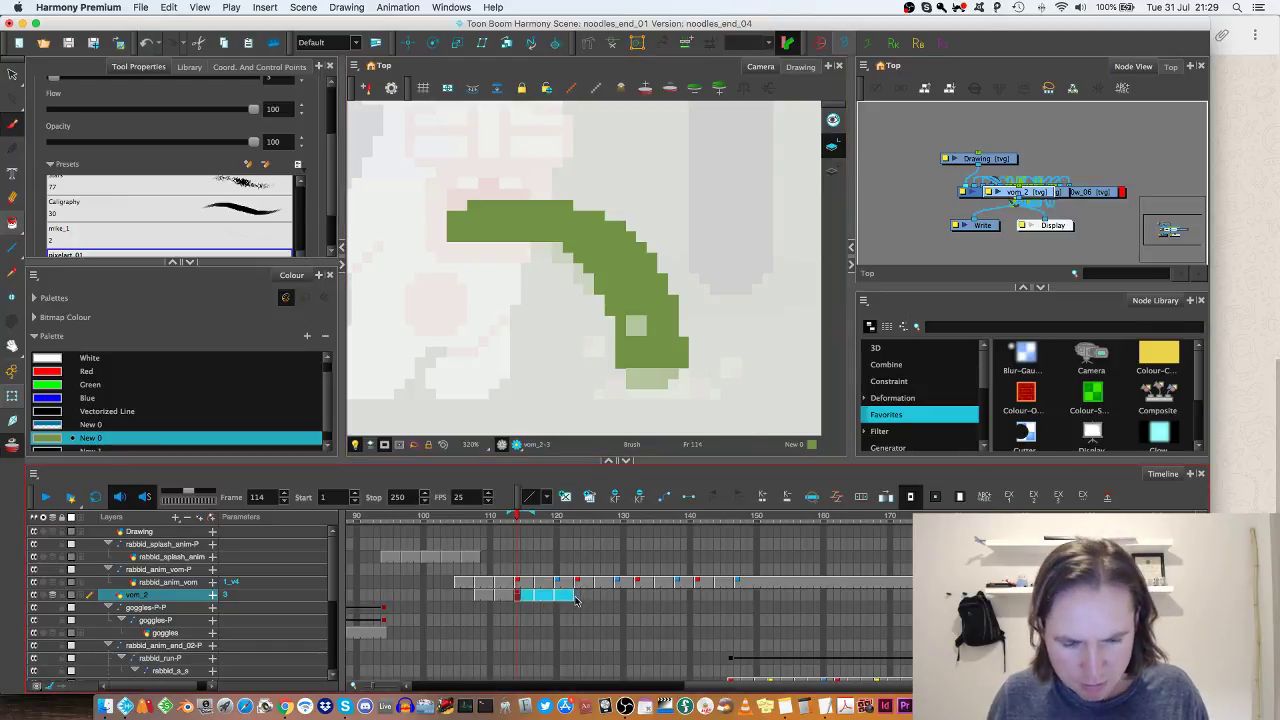
{"action": "left_click", "coordinate": [577, 595]}
{"action": "key", "text": "super+v"}
{"action": "left_click", "coordinate": [636, 596]}
{"action": "key", "text": "super+v"}
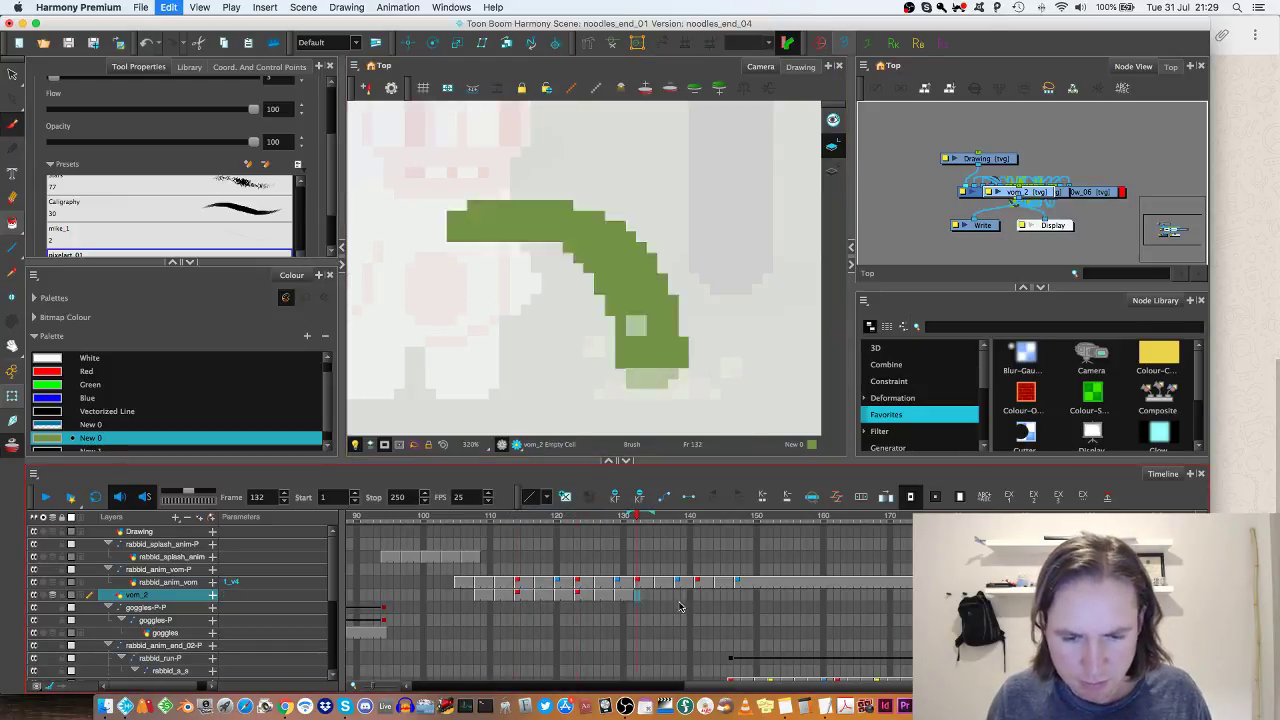
{"action": "left_click", "coordinate": [698, 595]}
{"action": "key", "text": "super+v"}
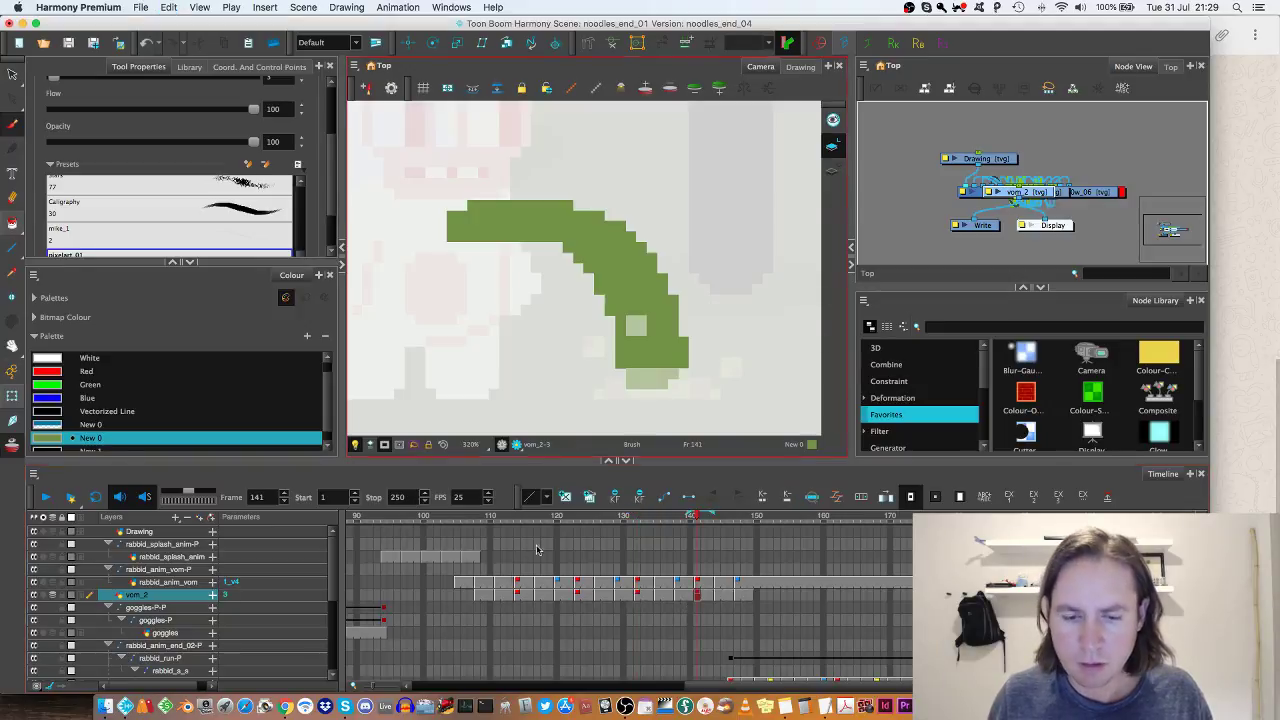
{"action": "left_click", "coordinate": [472, 520]}
{"action": "key", "text": "Return"}
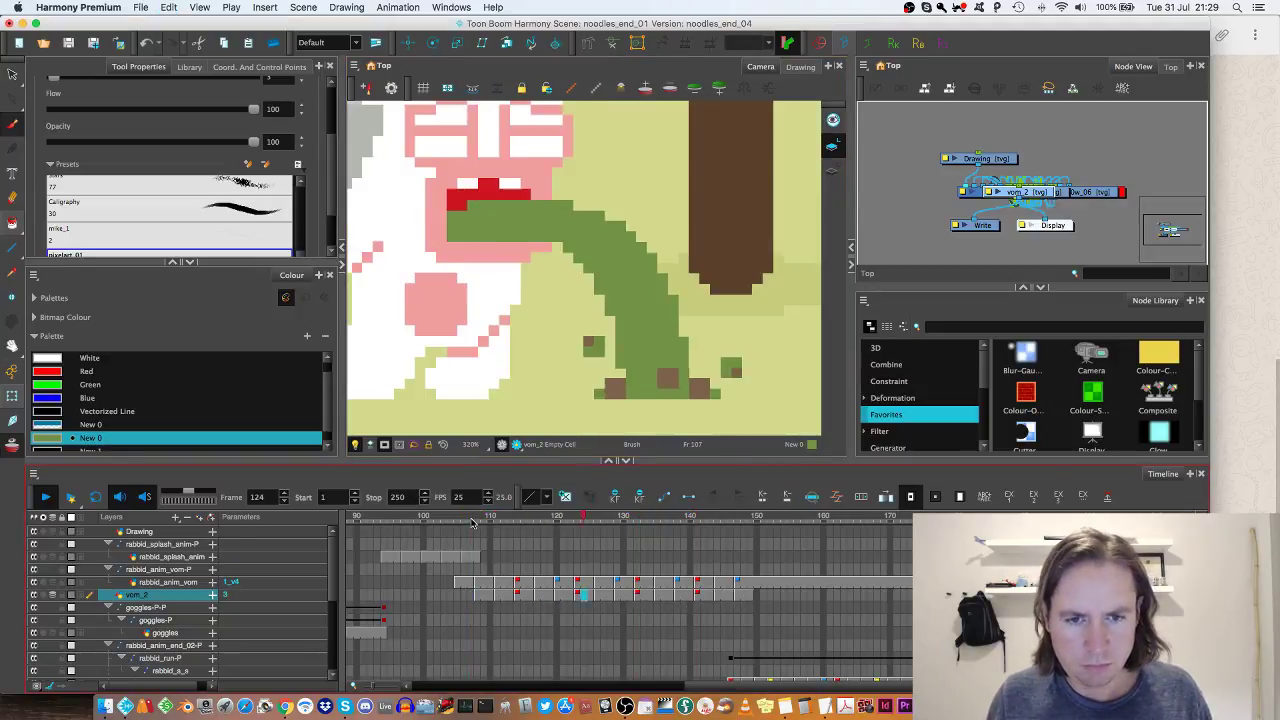
{"action": "left_click", "coordinate": [496, 518]}
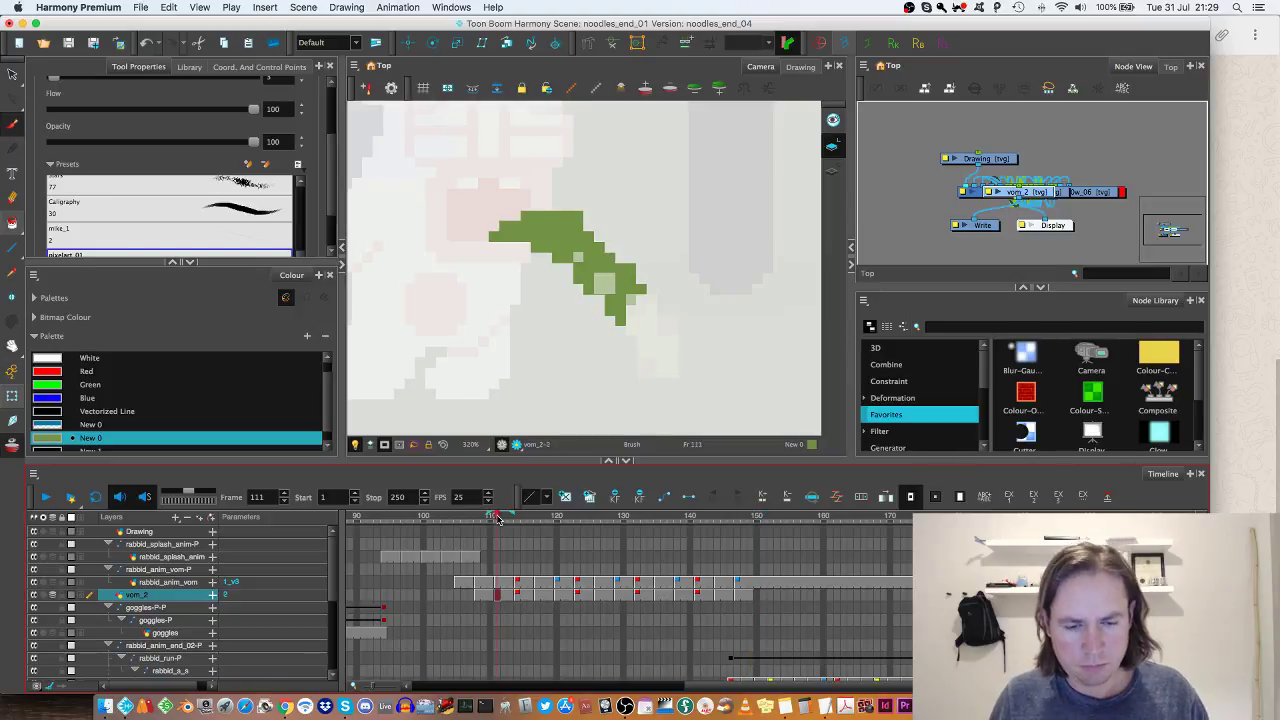
{"action": "key", "text": "Return"}
{"action": "key", "text": "Return"}
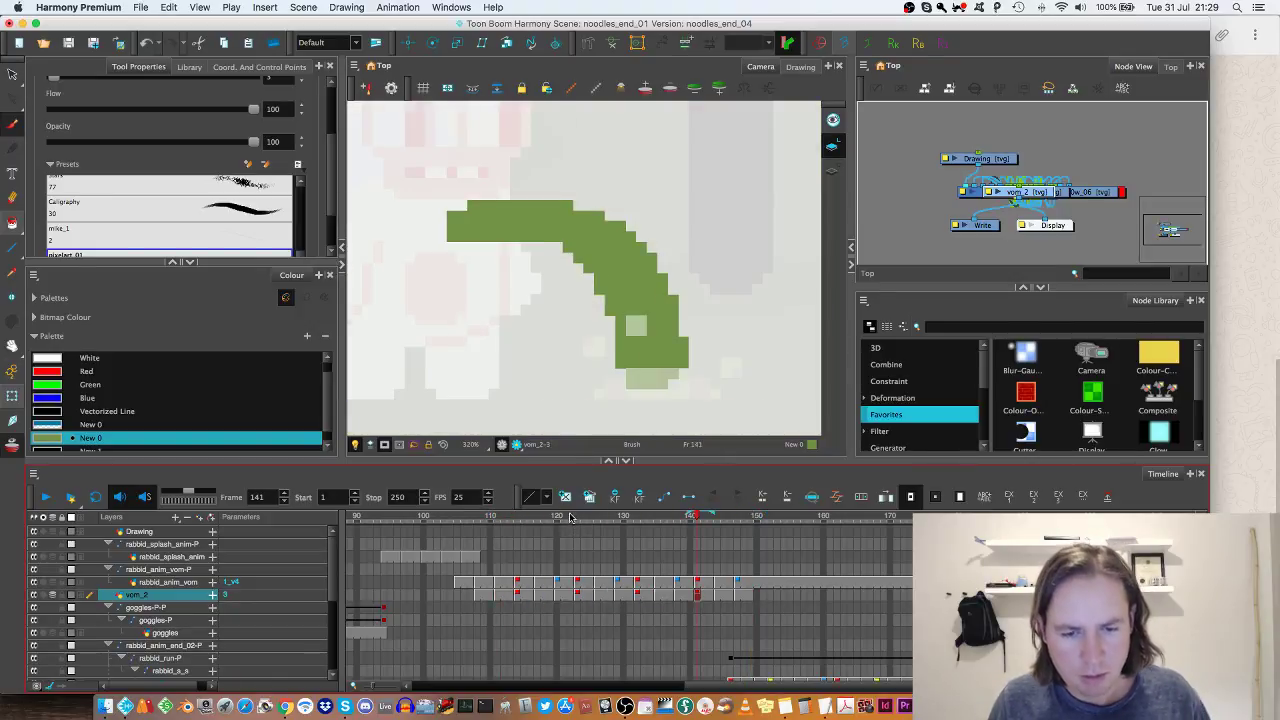
{"action": "left_click", "coordinate": [532, 517]}
{"action": "scroll", "coordinate": [484, 601], "scroll_direction": "down", "scroll_amount": 4}
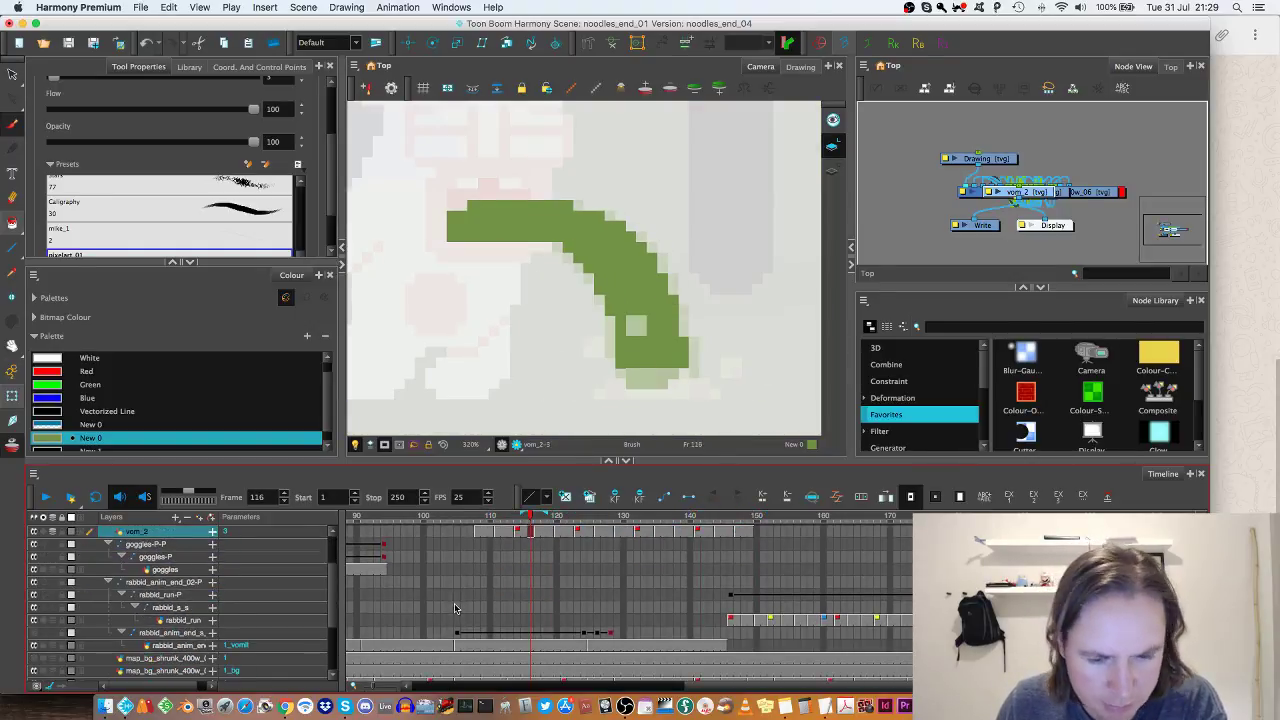
{"action": "left_click", "coordinate": [531, 608]}
{"action": "scroll", "coordinate": [532, 620], "scroll_direction": "down", "scroll_amount": 3}
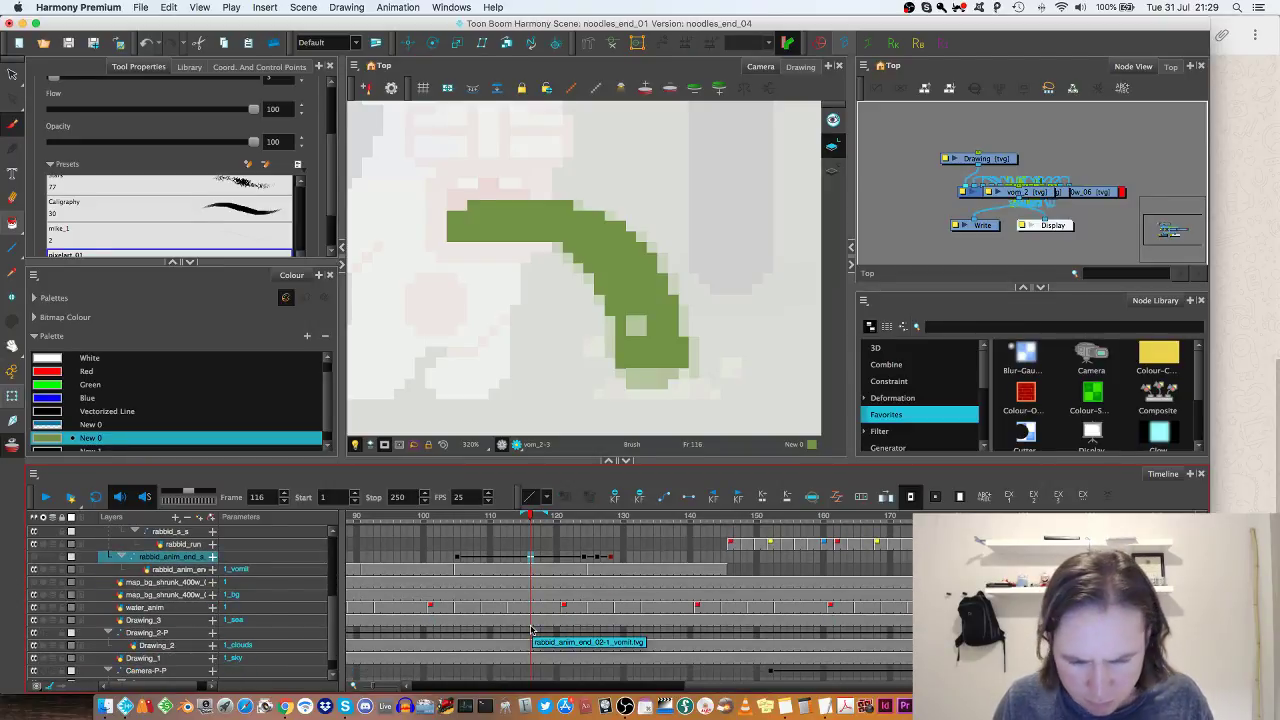
{"action": "scroll", "coordinate": [531, 630], "scroll_direction": "down", "scroll_amount": 1}
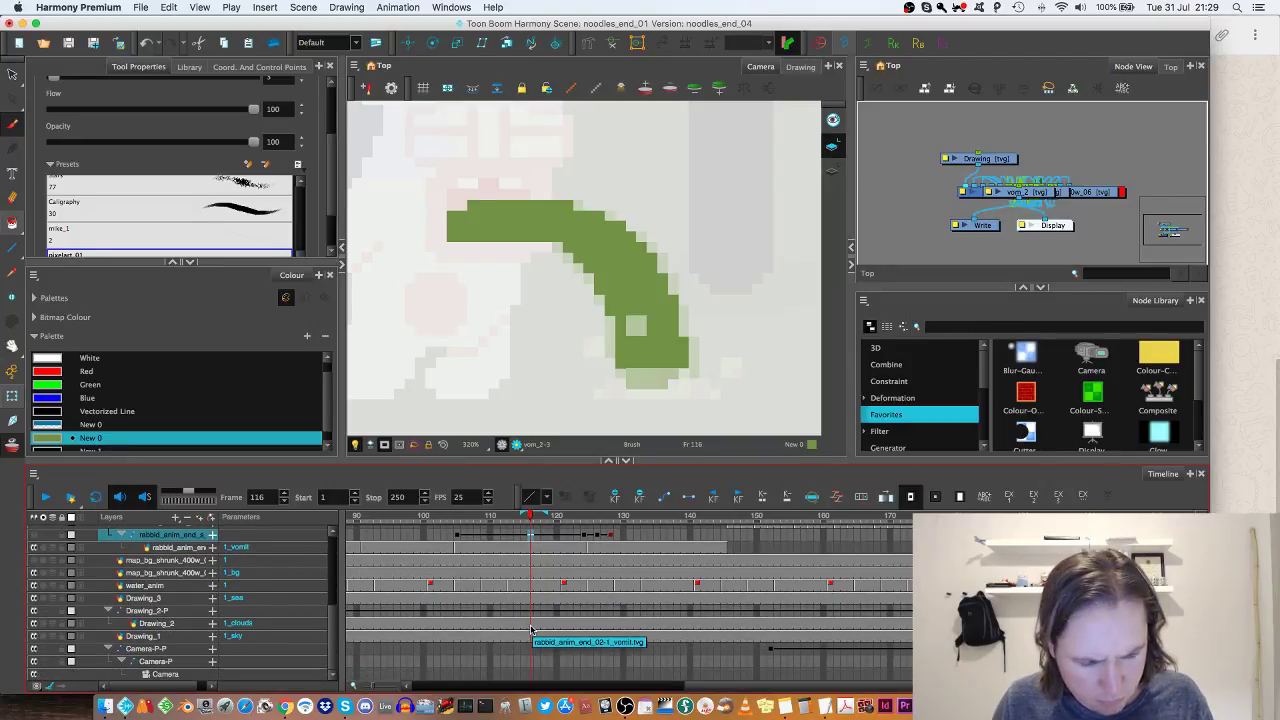
{"action": "left_click_drag", "start_coordinate": [532, 641], "coordinate": [531, 540]}
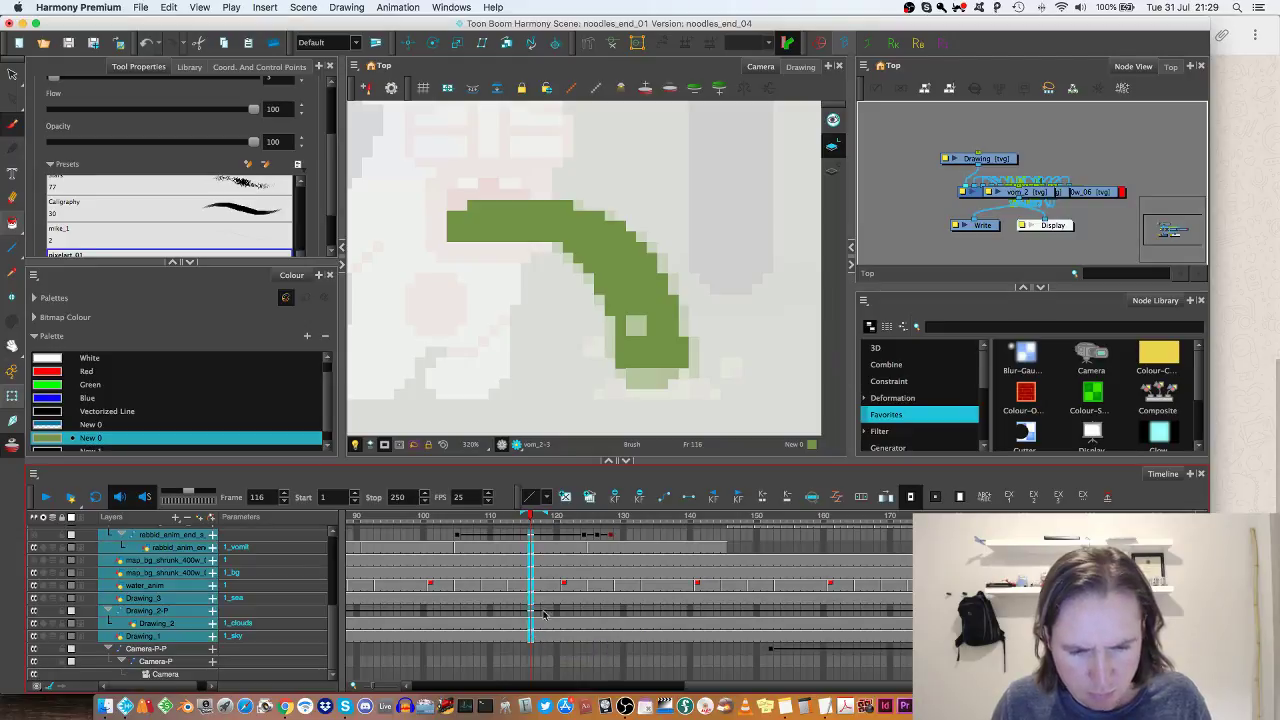
{"action": "scroll", "coordinate": [547, 607], "scroll_direction": "up", "scroll_amount": 3}
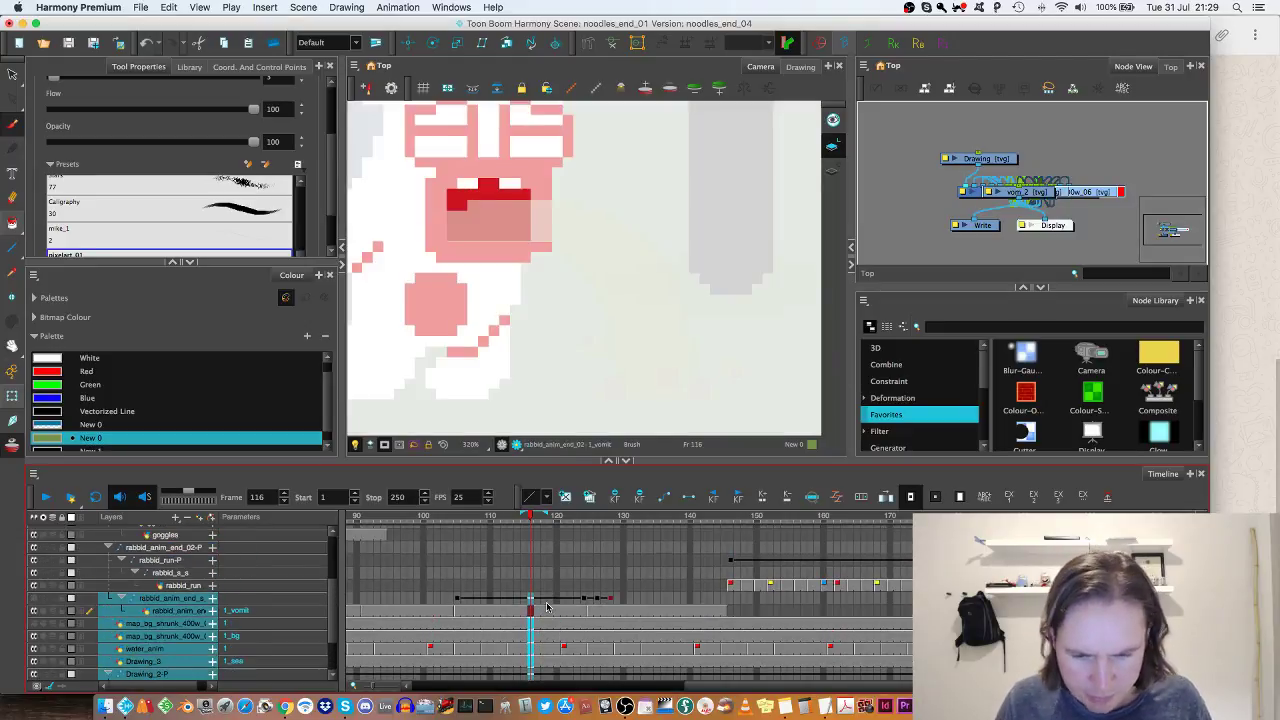
Step: Extend the exposure at frame 116 by 26 frames on the layers from rabbid_run-P down through the background layers
{"action": "left_click", "coordinate": [530, 561]}
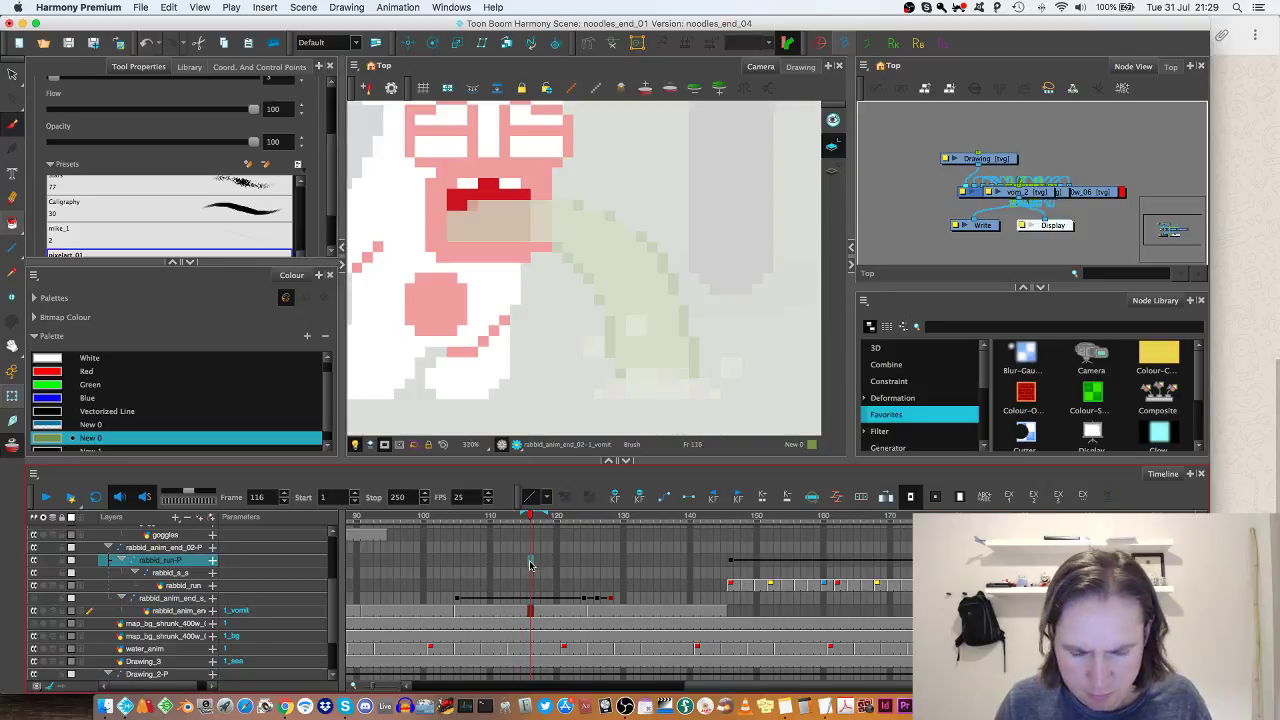
{"action": "scroll", "coordinate": [530, 561], "scroll_direction": "down", "scroll_amount": 3}
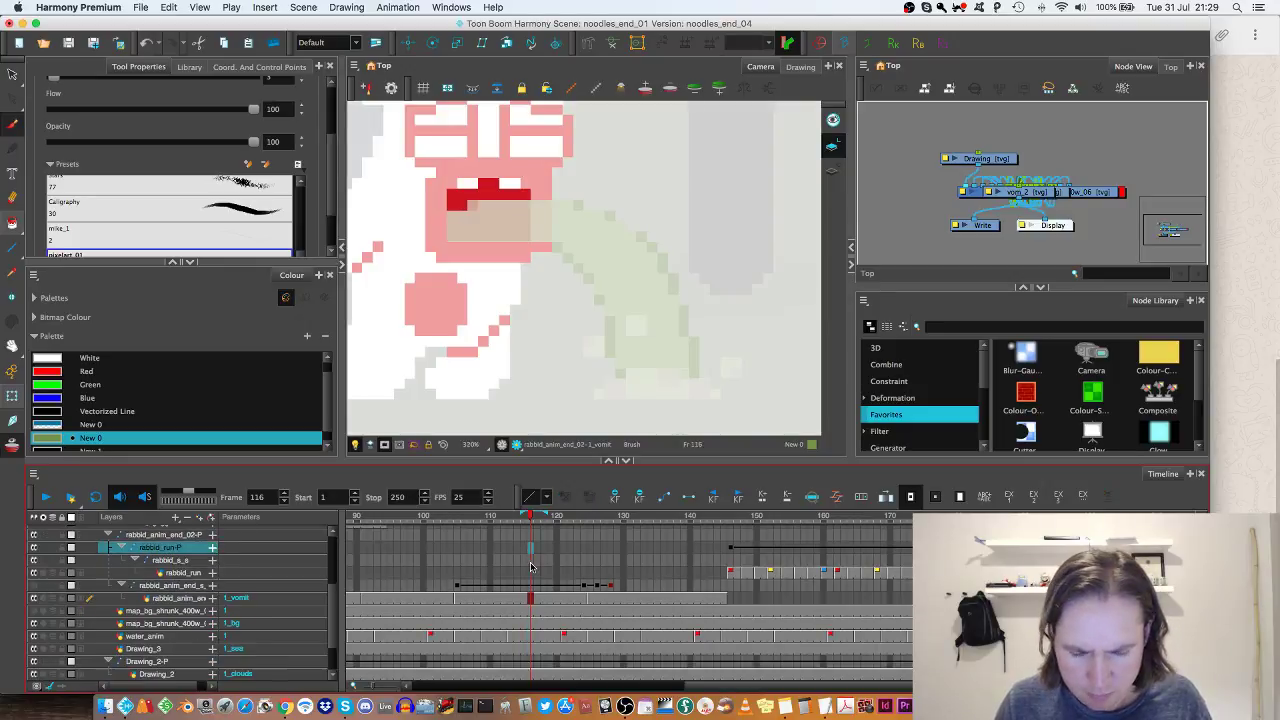
{"action": "left_click", "coordinate": [532, 677], "text": "shift"}
{"action": "scroll", "coordinate": [533, 650], "scroll_direction": "up", "scroll_amount": 5}
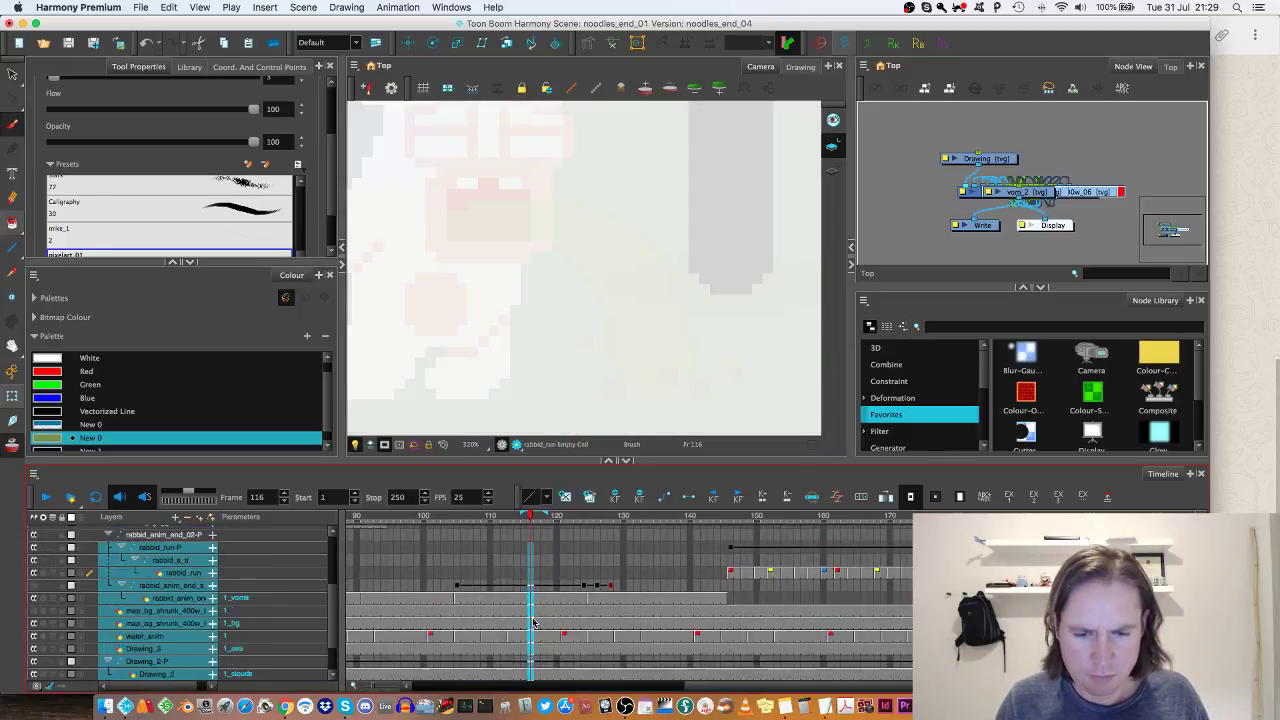
{"action": "scroll", "coordinate": [532, 619], "scroll_direction": "up", "scroll_amount": 1}
{"action": "scroll", "coordinate": [532, 619], "scroll_direction": "down", "scroll_amount": 2}
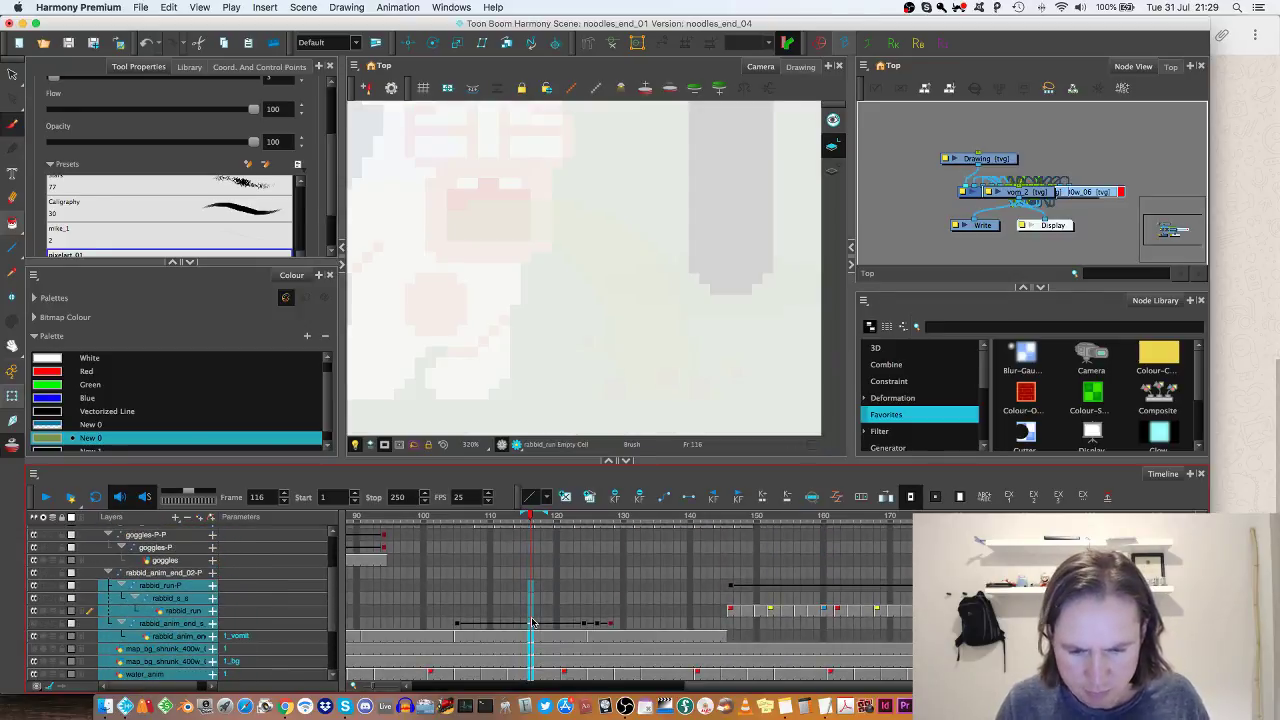
{"action": "key", "text": "plus"}
{"action": "key", "text": "plus"}
{"action": "key", "text": "plus"}
{"action": "key", "text": "plus"}
{"action": "key", "text": "plus"}
{"action": "key", "text": "plus"}
{"action": "key", "text": "plus"}
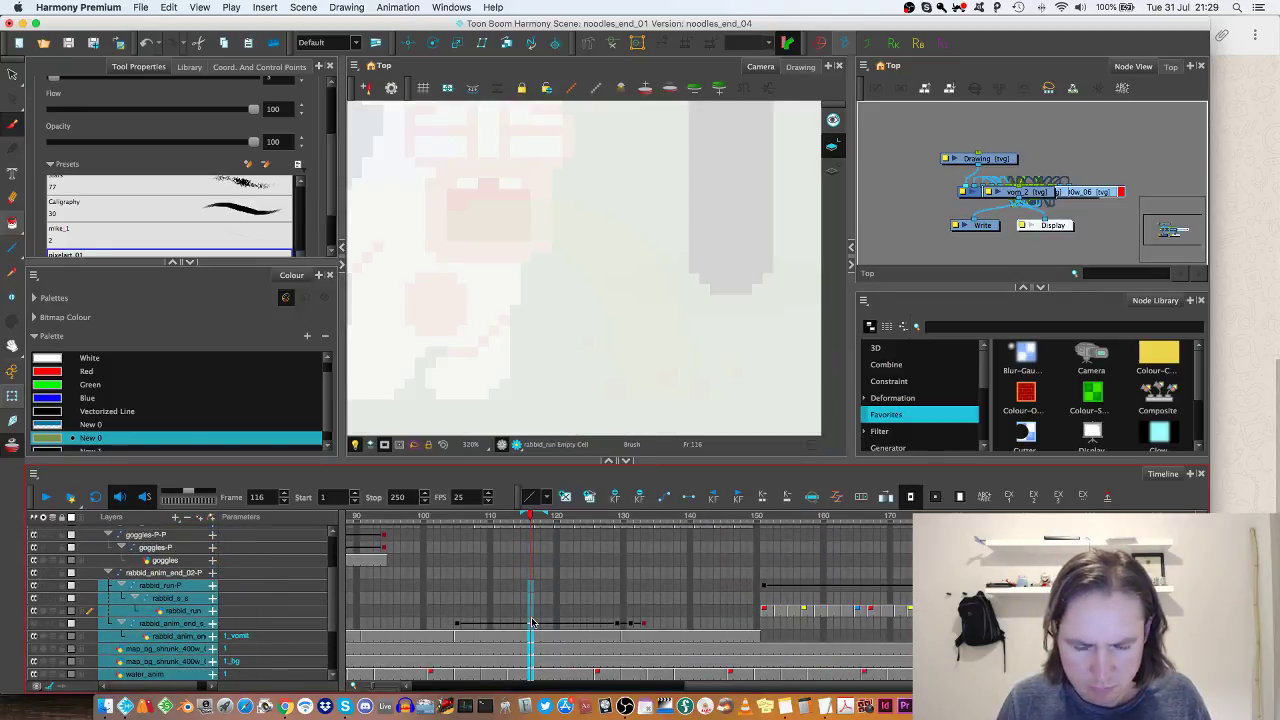
{"action": "key", "text": "plus"}
{"action": "key", "text": "plus"}
{"action": "key", "text": "plus"}
{"action": "key", "text": "plus"}
{"action": "key", "text": "plus"}
{"action": "key", "text": "plus"}
{"action": "key", "text": "plus"}
{"action": "key", "text": "plus"}
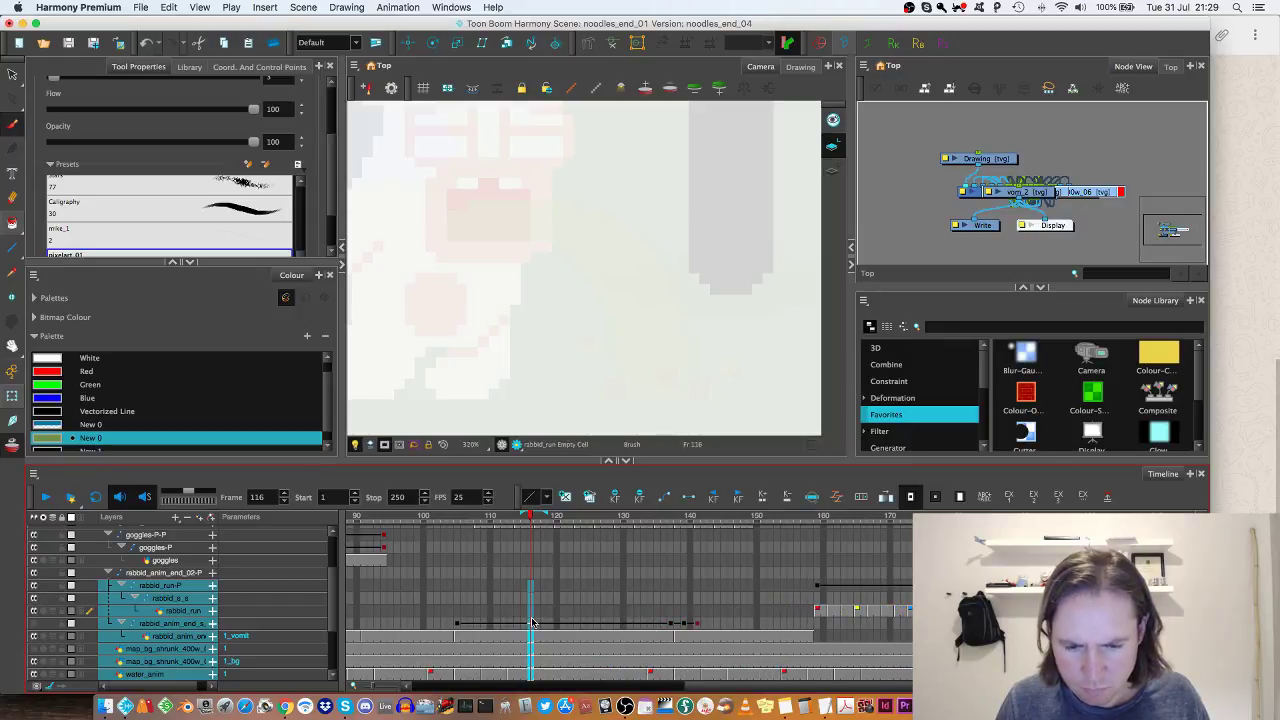
{"action": "key", "text": "plus"}
{"action": "key", "text": "plus"}
{"action": "key", "text": "plus"}
{"action": "key", "text": "plus"}
{"action": "key", "text": "plus"}
{"action": "key", "text": "plus"}
{"action": "key", "text": "plus"}
{"action": "key", "text": "plus"}
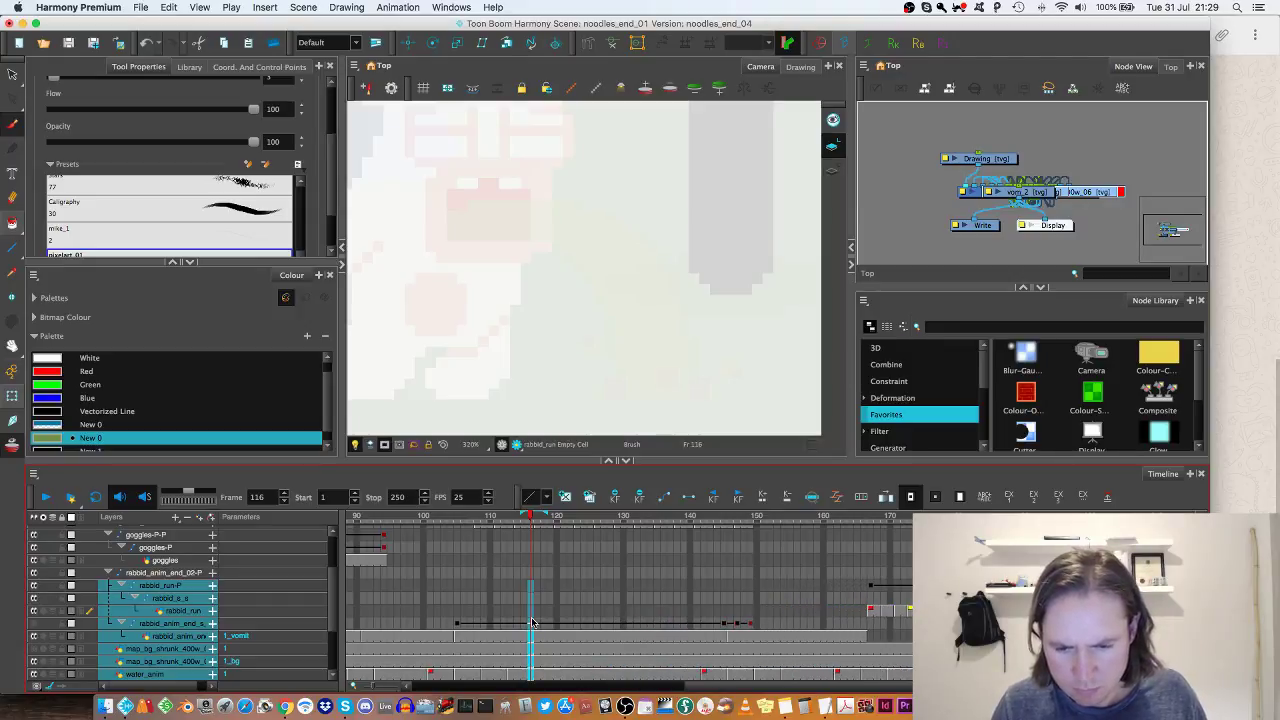
{"action": "key", "text": "plus"}
{"action": "key", "text": "plus"}
{"action": "key", "text": "plus"}
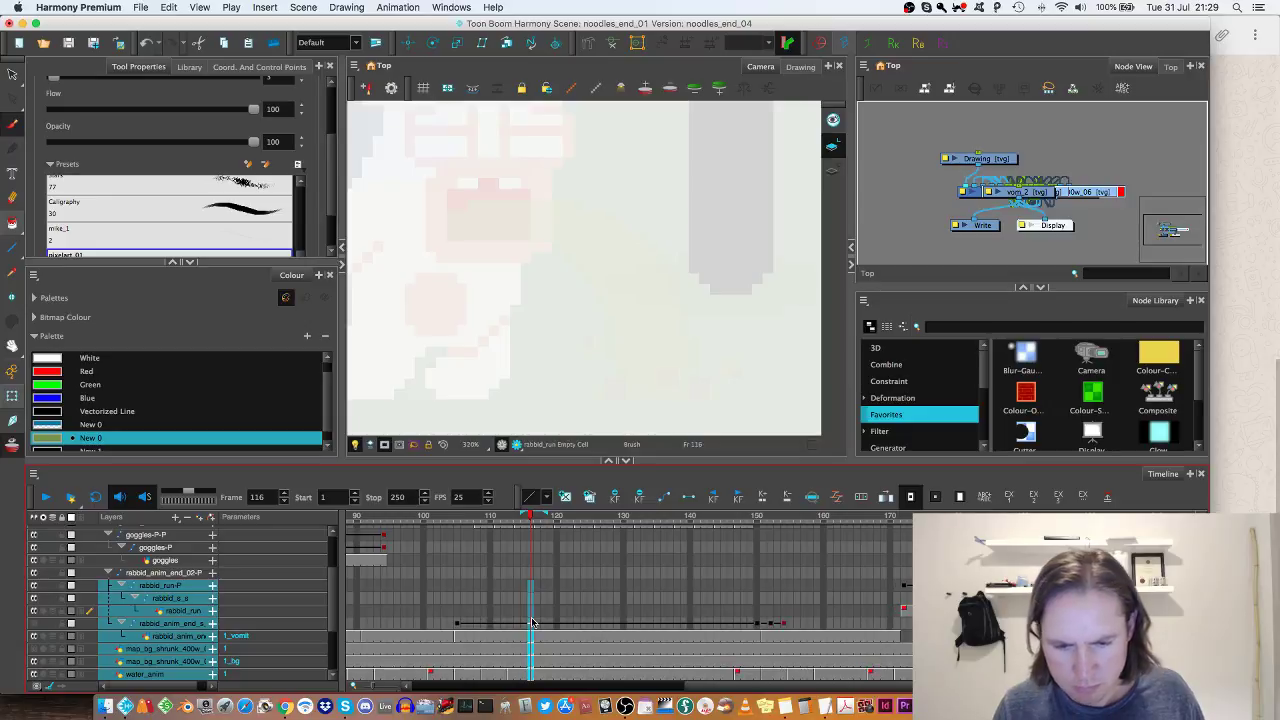
Step: Play back the extended vomiting animation up close, then from frame 106 with the whole rabbit in view and the light table off
{"action": "key", "text": "Return"}
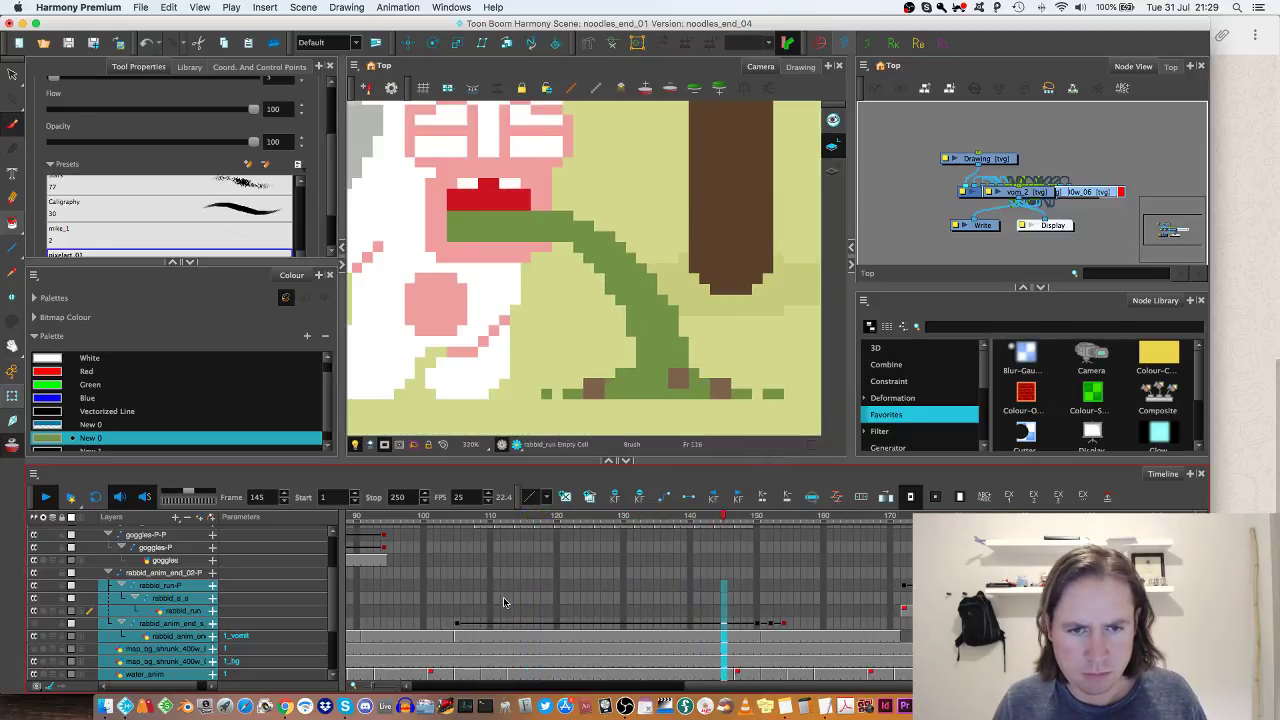
{"action": "key", "text": "Return"}
{"action": "left_click", "coordinate": [485, 518]}
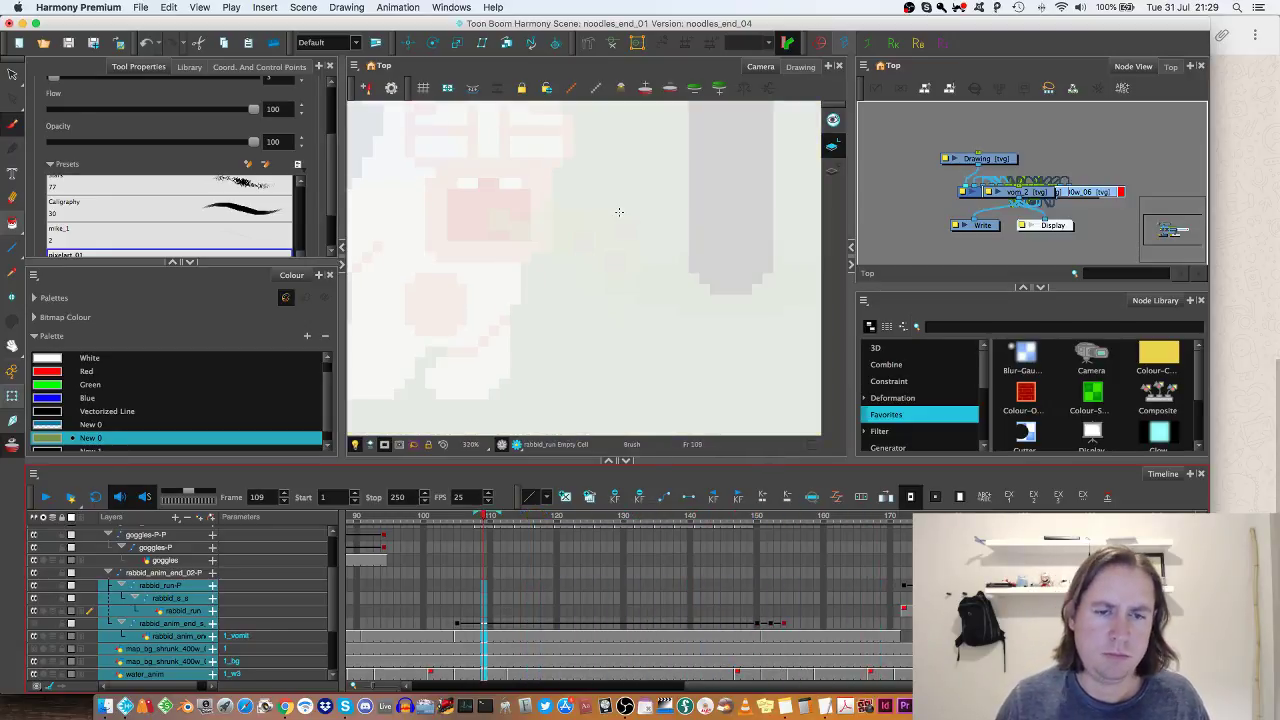
{"action": "key", "text": "1"}
{"action": "key", "text": "Return"}
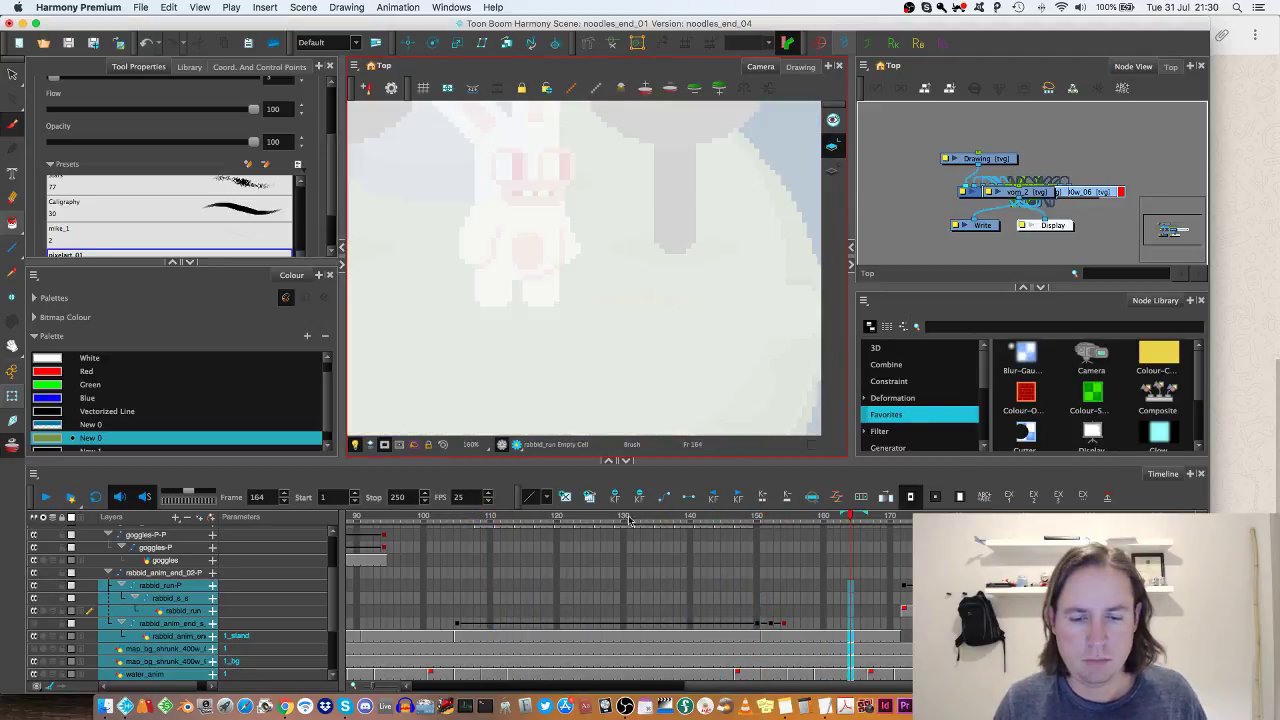
{"action": "left_click", "coordinate": [643, 517]}
{"action": "key", "text": "space"}
{"action": "mouse_move", "coordinate": [611, 295]}
{"action": "left_mouse_down"}
{"action": "mouse_move", "coordinate": [629, 334]}
{"action": "mouse_move", "coordinate": [616, 321]}
{"action": "left_mouse_up"}
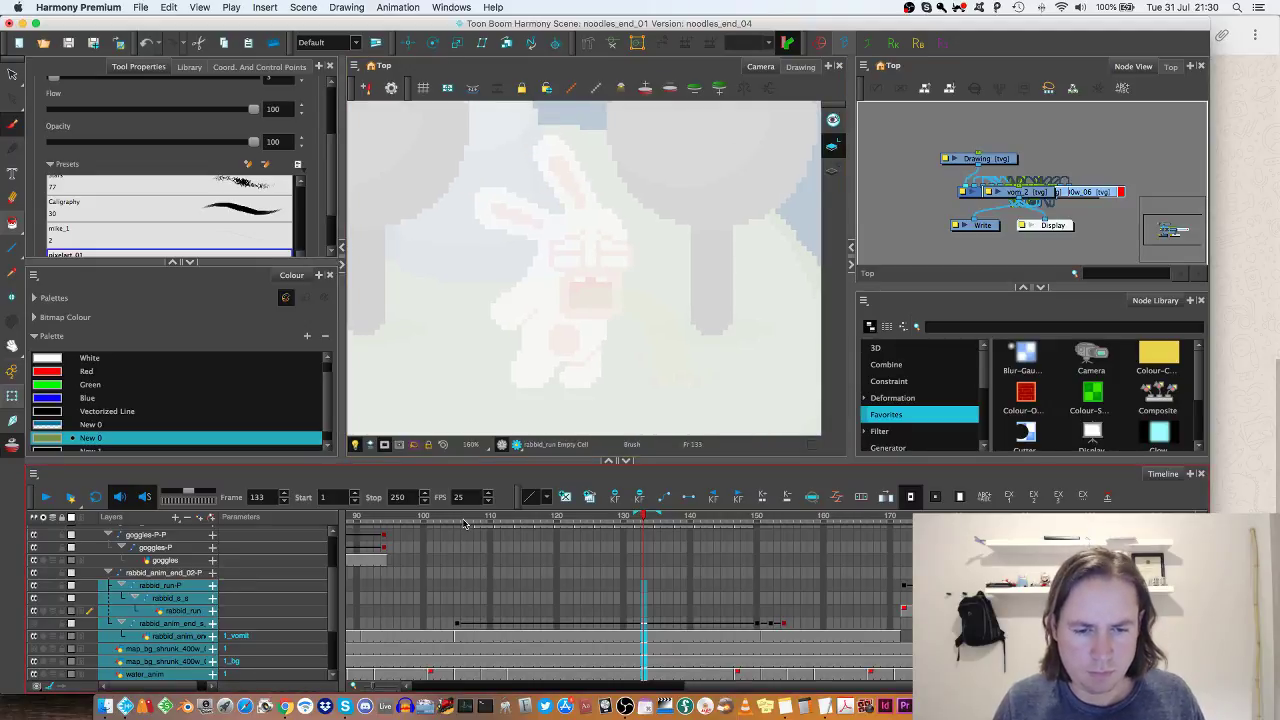
{"action": "left_click", "coordinate": [464, 518]}
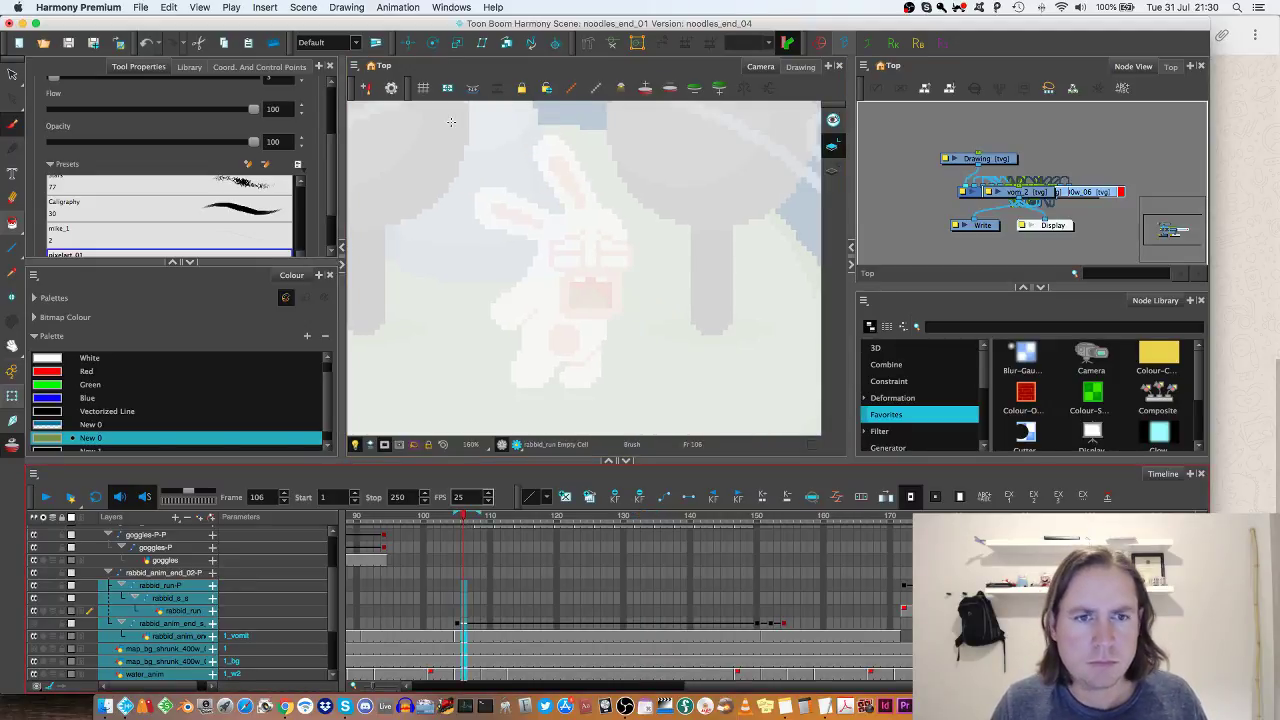
{"action": "left_click", "coordinate": [356, 444]}
{"action": "key", "text": "Return"}
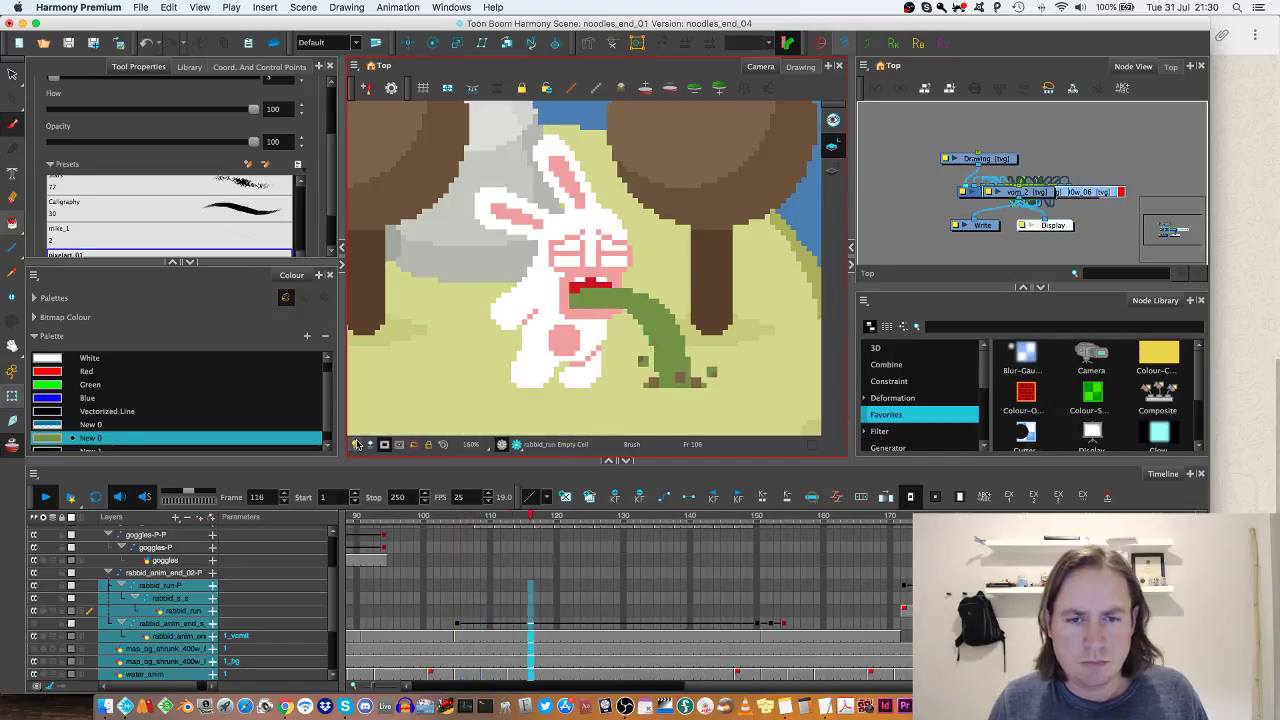
Step: Play back the vomiting animation from frame 108 and scrub to frame 151 to check where the rabbit returns to standing
{"action": "left_click", "coordinate": [479, 518]}
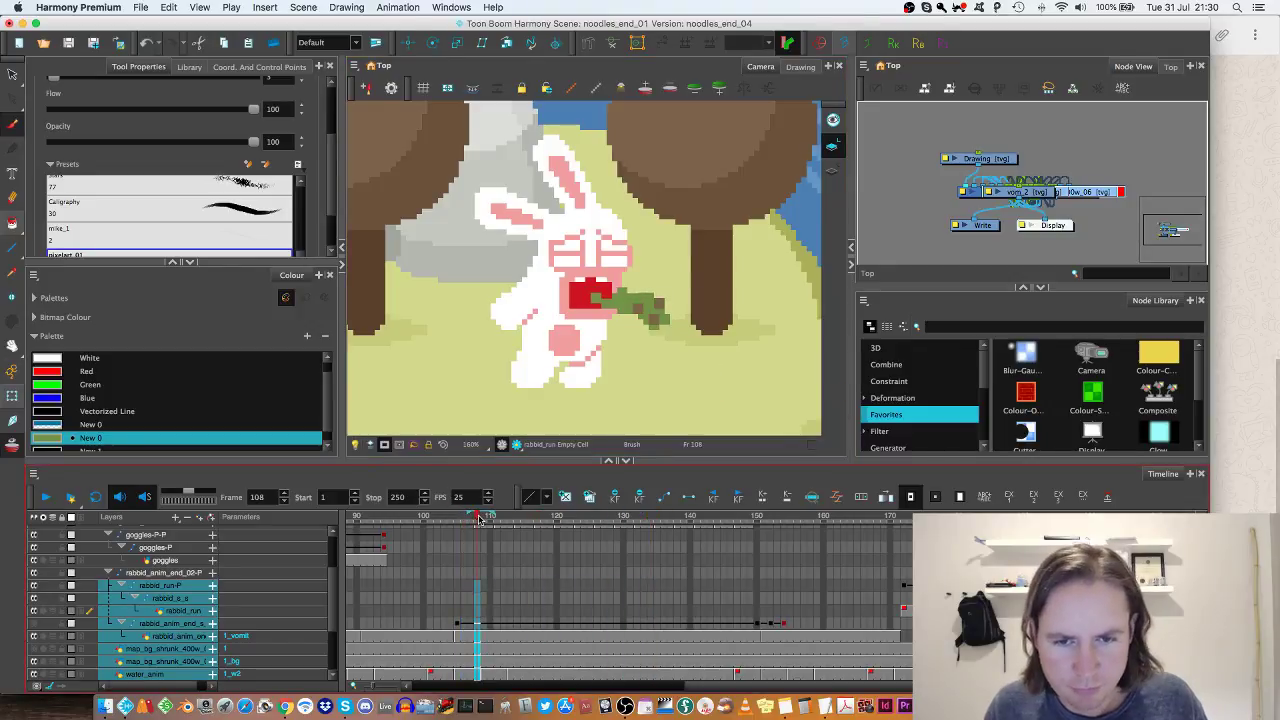
{"action": "key", "text": "Return"}
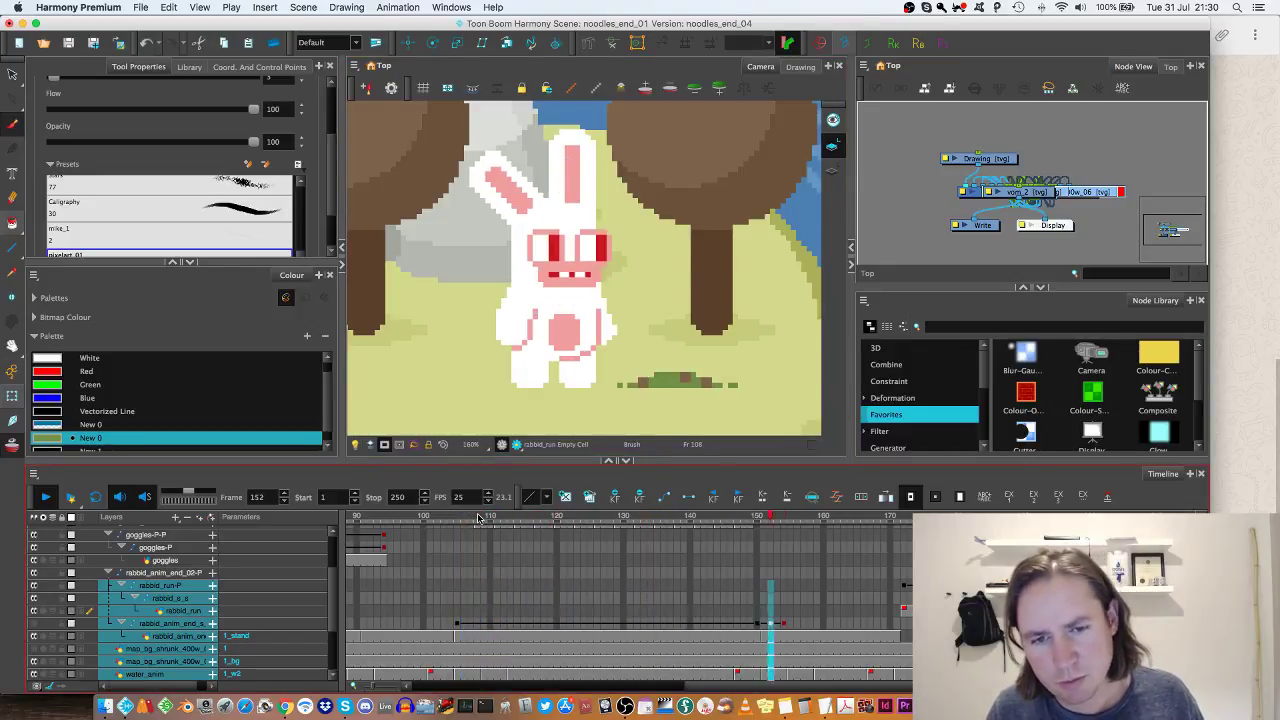
{"action": "key", "text": "Return"}
{"action": "left_click_drag", "start_coordinate": [521, 518], "coordinate": [764, 518]}
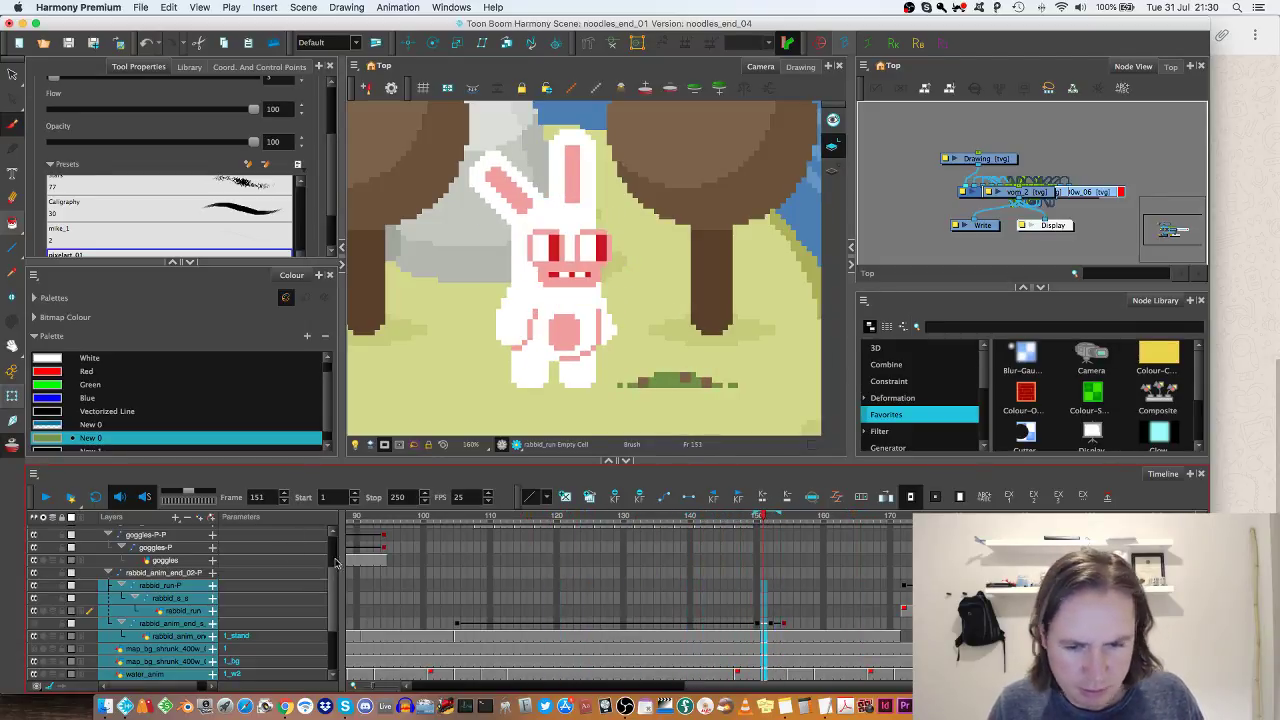
Step: With the light table on, draw the breaking-up green stream on vom_2 at frame 150: a mound on the puddle, falling drops and a remnant in the mouth
{"action": "scroll", "coordinate": [330, 580], "scroll_direction": "up", "scroll_amount": 3}
{"action": "left_click", "coordinate": [750, 570]}
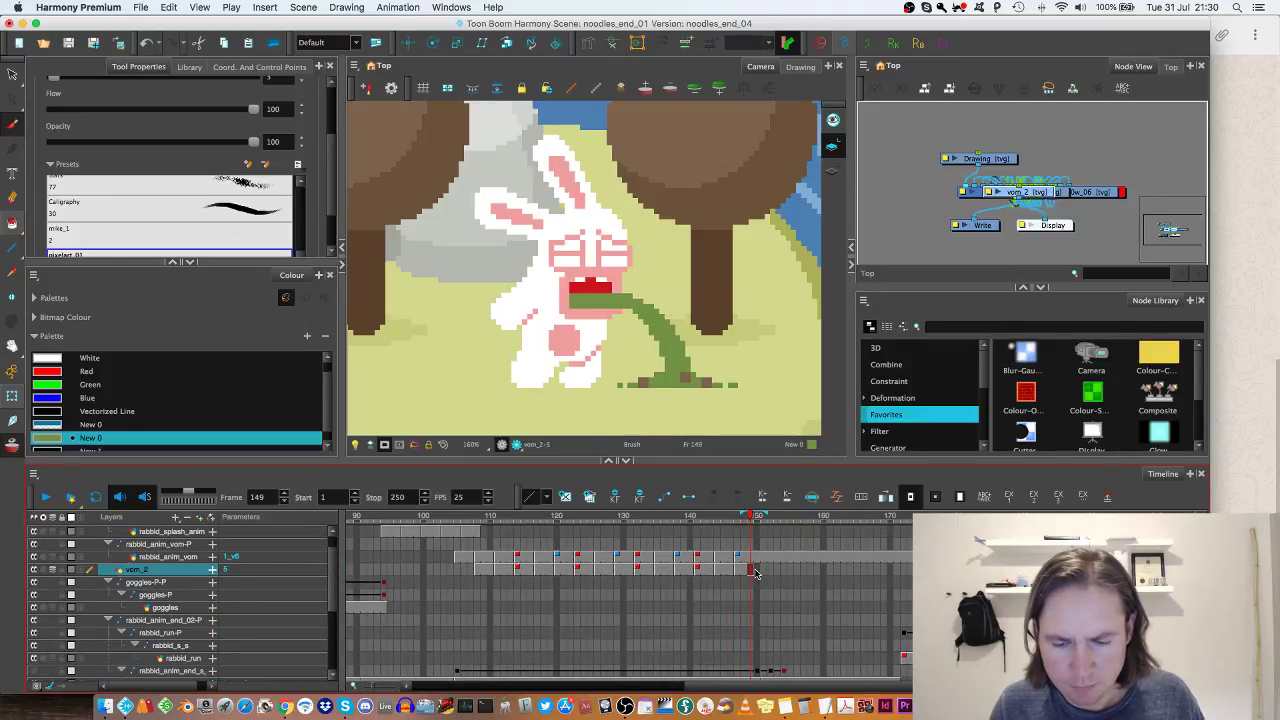
{"action": "left_click", "coordinate": [757, 572]}
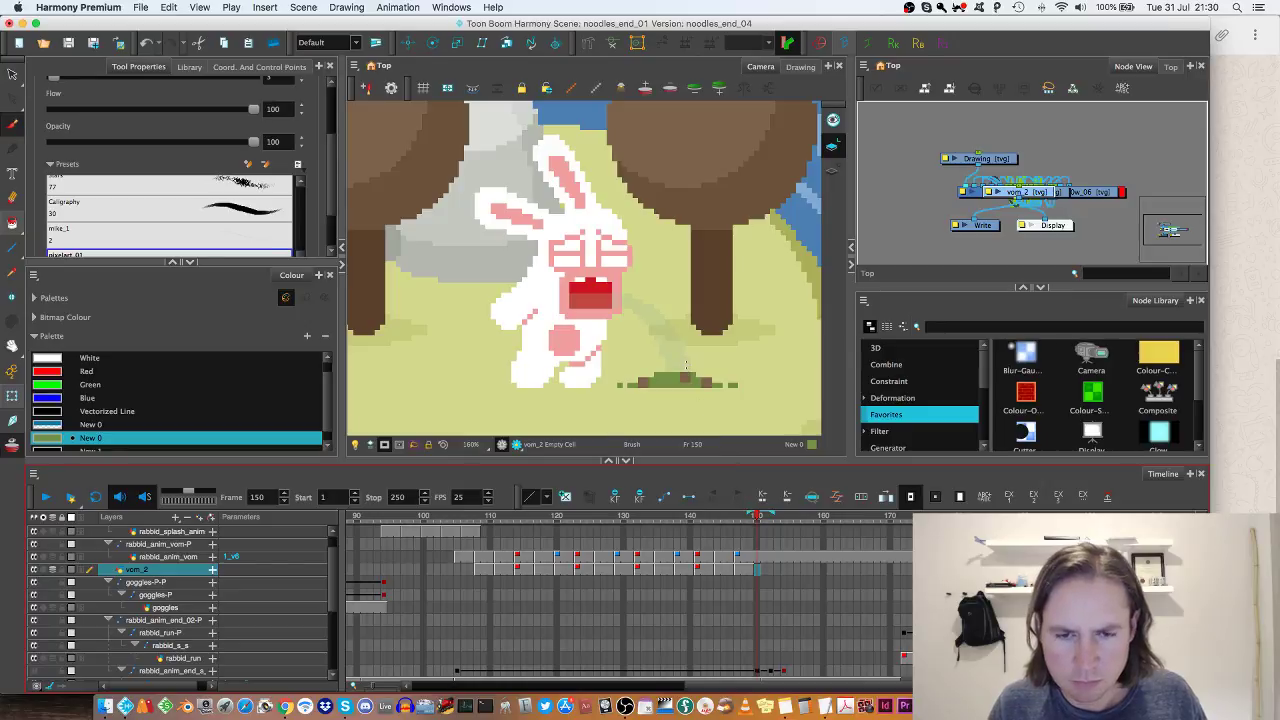
{"action": "scroll", "coordinate": [685, 364], "scroll_direction": "up", "scroll_amount": 3}
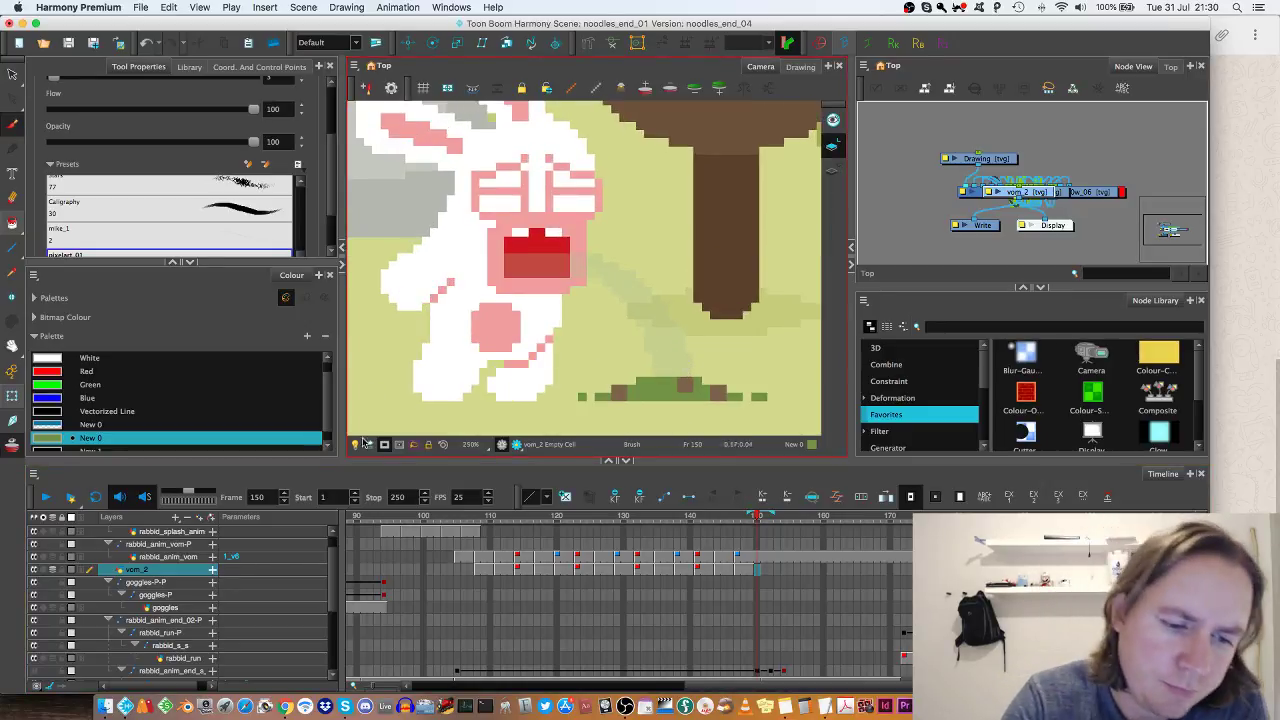
{"action": "key", "text": "shift+l"}
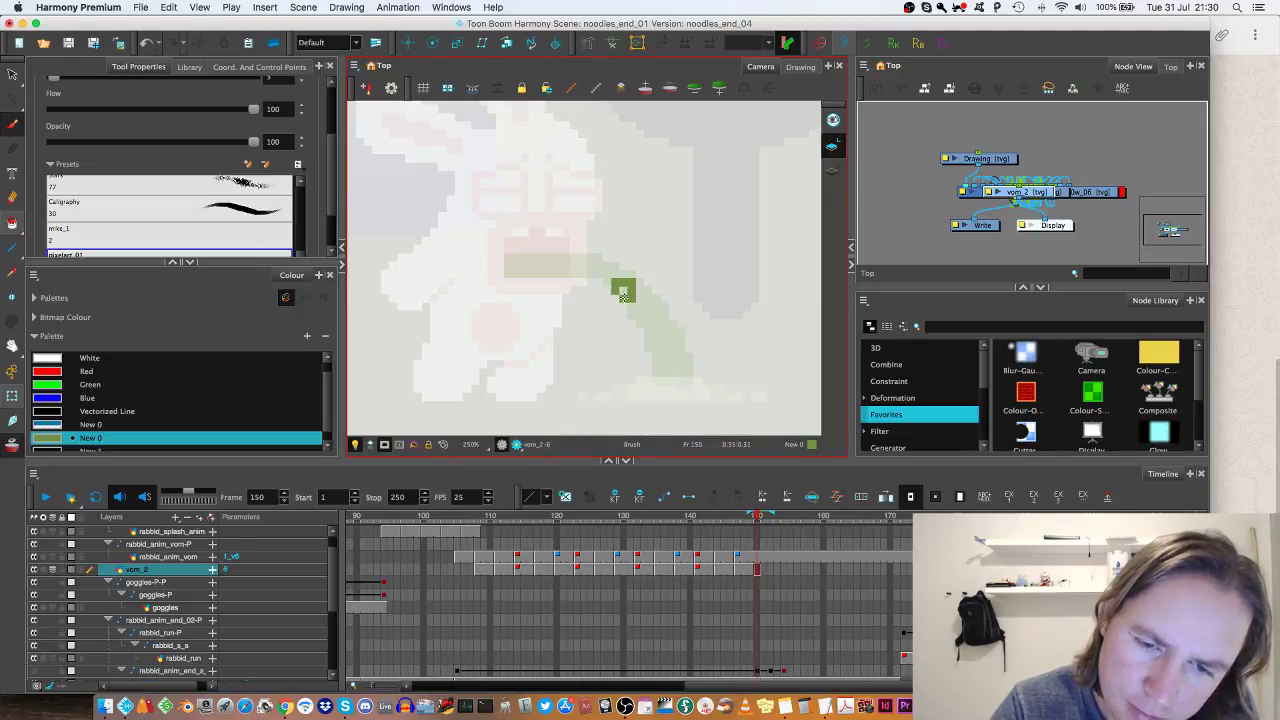
{"action": "mouse_move", "coordinate": [631, 389]}
{"action": "left_mouse_down"}
{"action": "mouse_move", "coordinate": [677, 351]}
{"action": "mouse_move", "coordinate": [698, 388]}
{"action": "mouse_move", "coordinate": [639, 392]}
{"action": "mouse_move", "coordinate": [694, 388]}
{"action": "left_mouse_up"}
{"action": "mouse_move", "coordinate": [666, 356]}
{"action": "left_mouse_down"}
{"action": "mouse_move", "coordinate": [664, 379]}
{"action": "mouse_move", "coordinate": [706, 386]}
{"action": "left_mouse_up"}
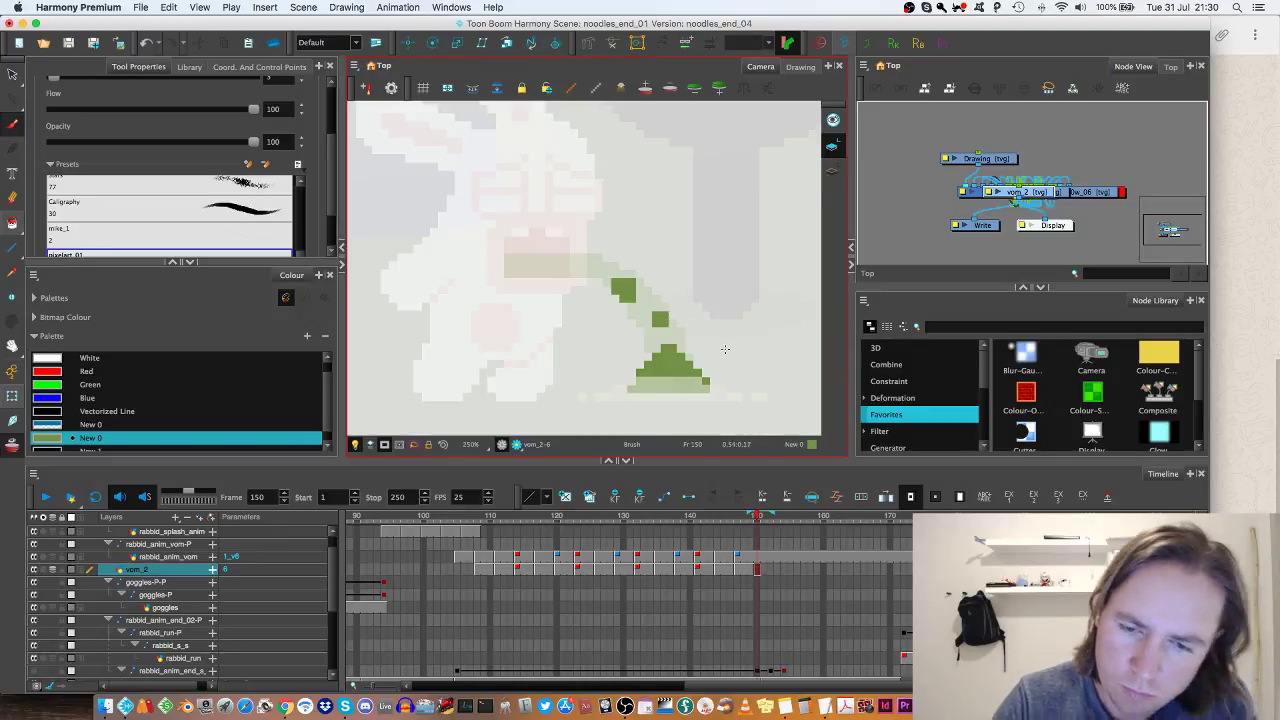
{"action": "key", "text": "."}
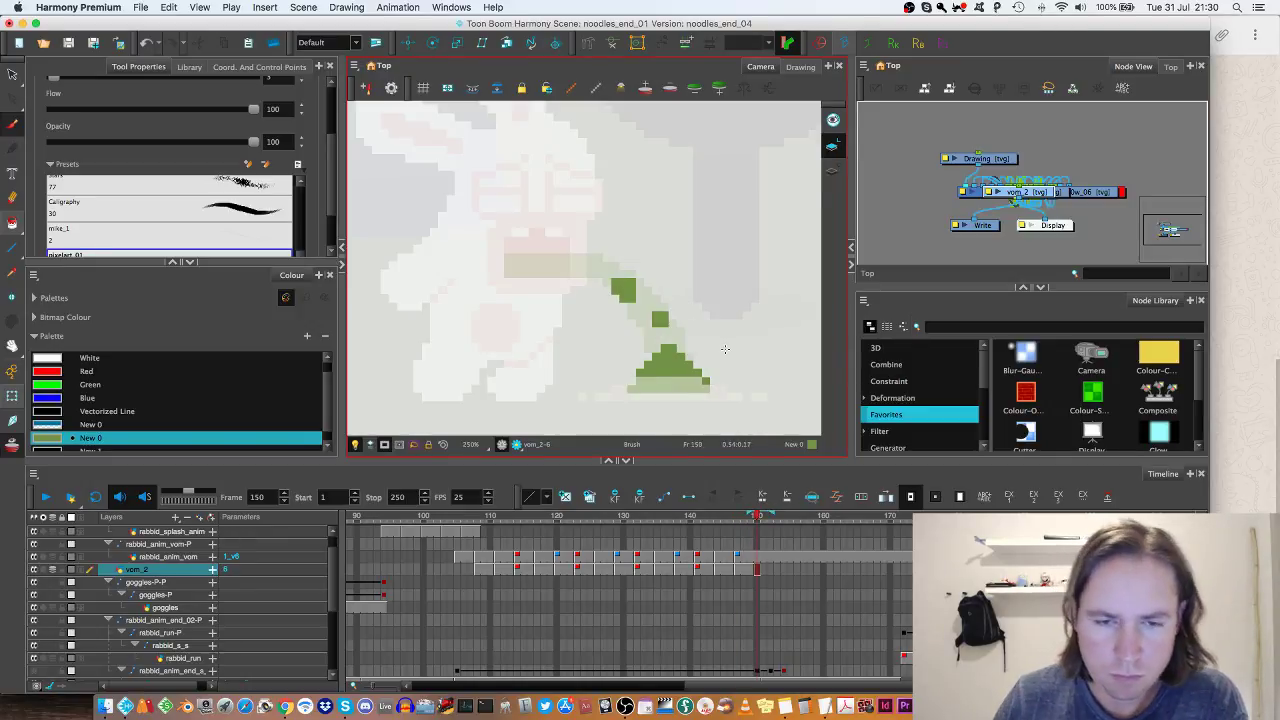
{"action": "left_click_drag", "start_coordinate": [508, 266], "coordinate": [548, 268]}
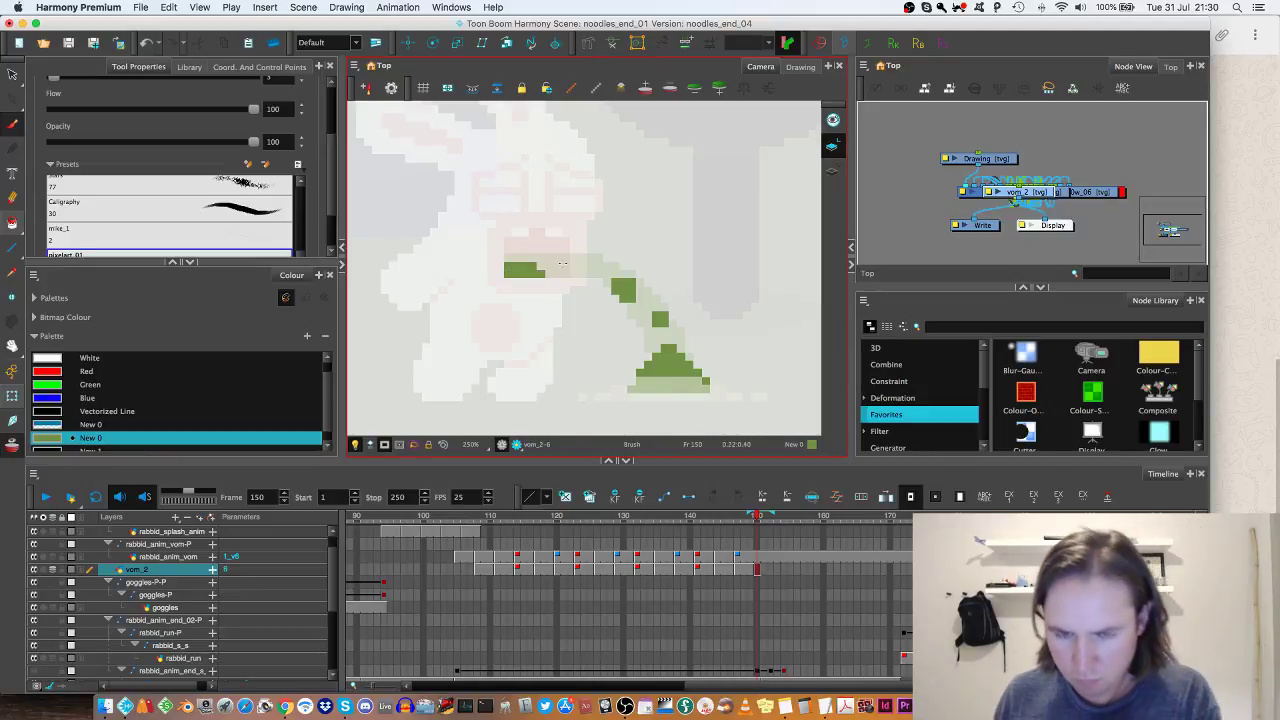
Step: Extend the vom_2 drawing at frame 150 through frame 152
{"action": "key", "text": "period"}
{"action": "key", "text": "period"}
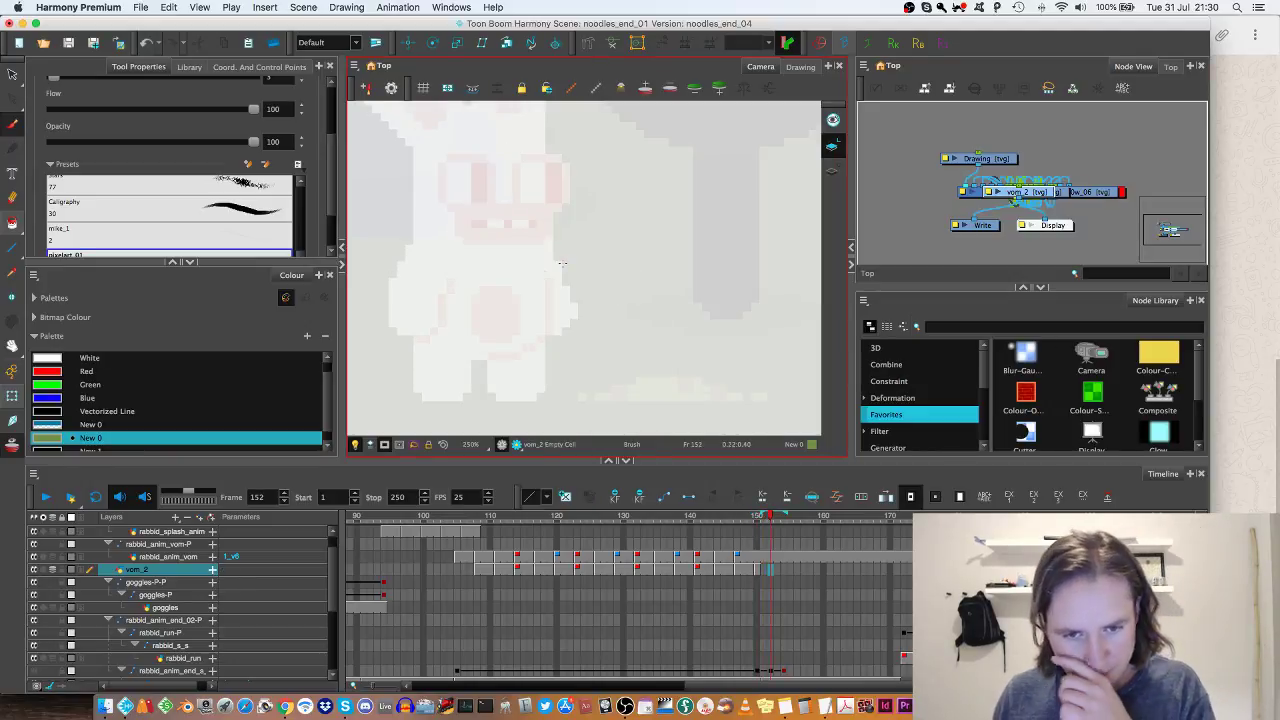
{"action": "left_click", "coordinate": [718, 478]}
{"action": "key", "text": "F5"}
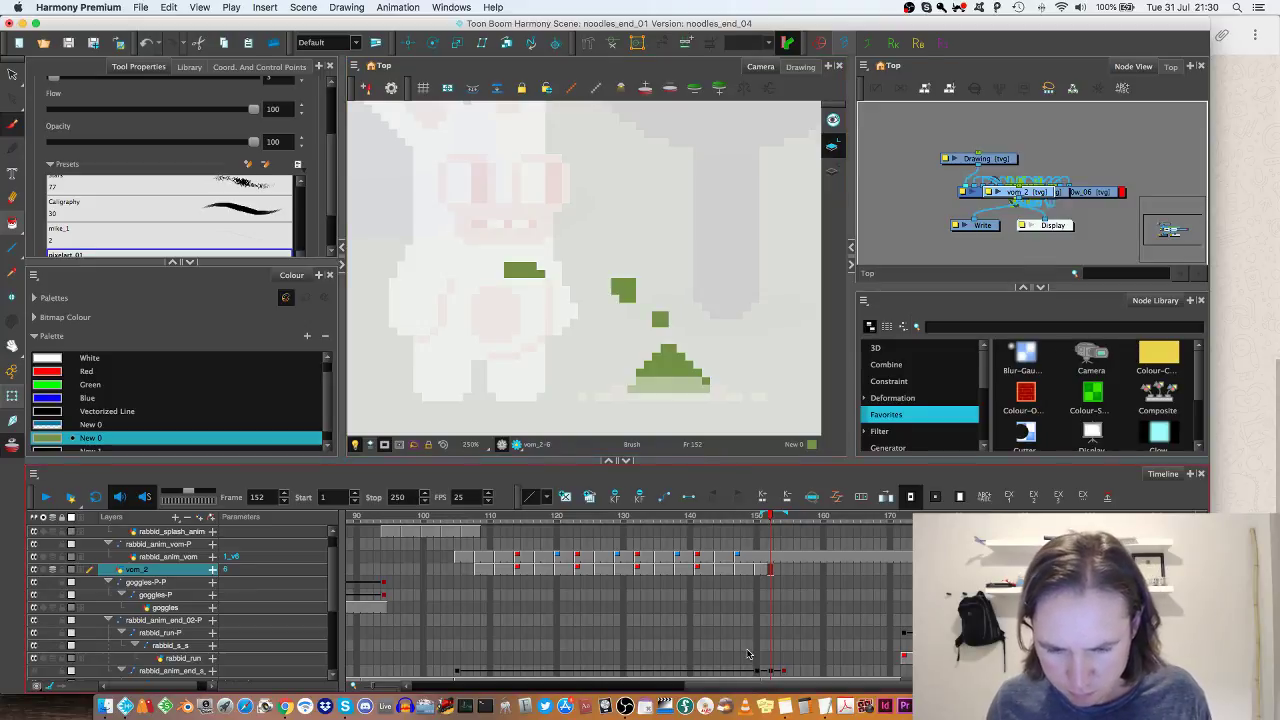
Step: Extend the exposure at frame 127 by three frames on the layers from the rabbid_anim_end peg down through Camera
{"action": "scroll", "coordinate": [745, 653], "scroll_direction": "down", "scroll_amount": 4}
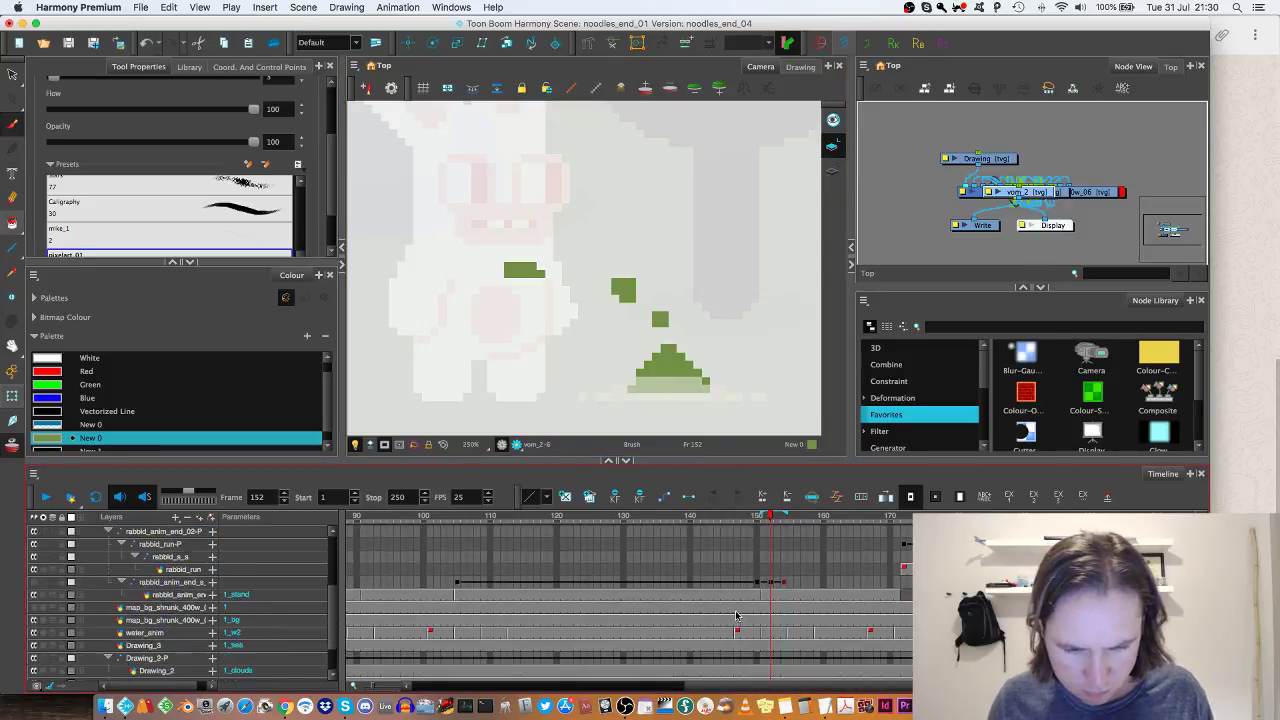
{"action": "scroll", "coordinate": [700, 606], "scroll_direction": "down", "scroll_amount": 1}
{"action": "left_click", "coordinate": [605, 572]}
{"action": "scroll", "coordinate": [608, 590], "scroll_direction": "down", "scroll_amount": 3}
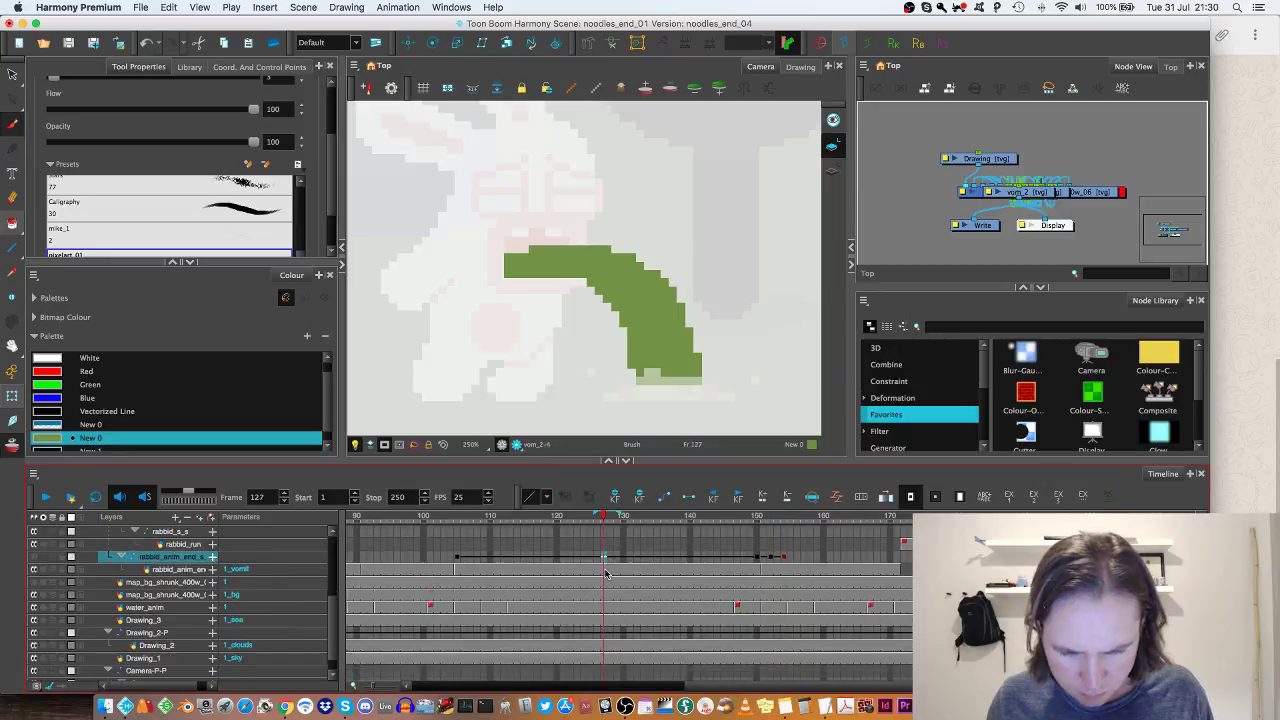
{"action": "left_click", "coordinate": [602, 672], "text": "shift"}
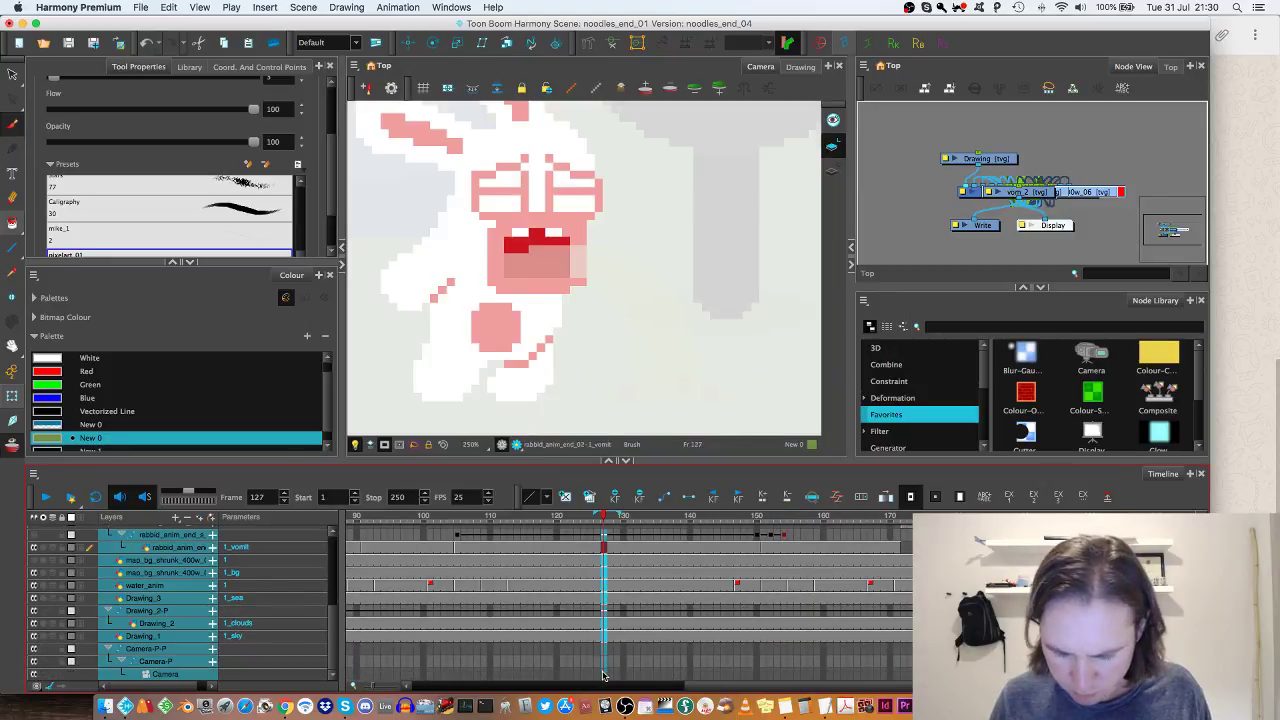
{"action": "scroll", "coordinate": [797, 590], "scroll_direction": "up", "scroll_amount": 10}
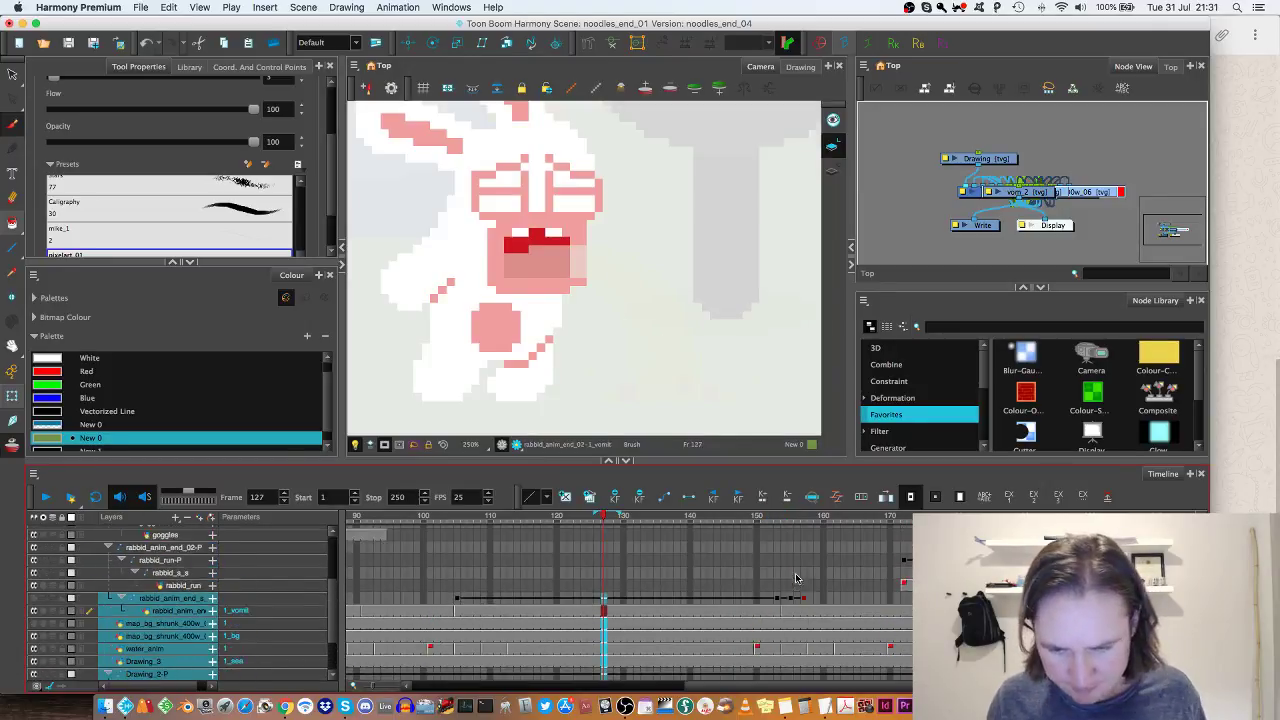
Step: Draw smaller vomit remains on vom_2 at frame 153: a thin ground splash, one falling drop and a short green bit in the mouth
{"action": "left_click", "coordinate": [737, 573]}
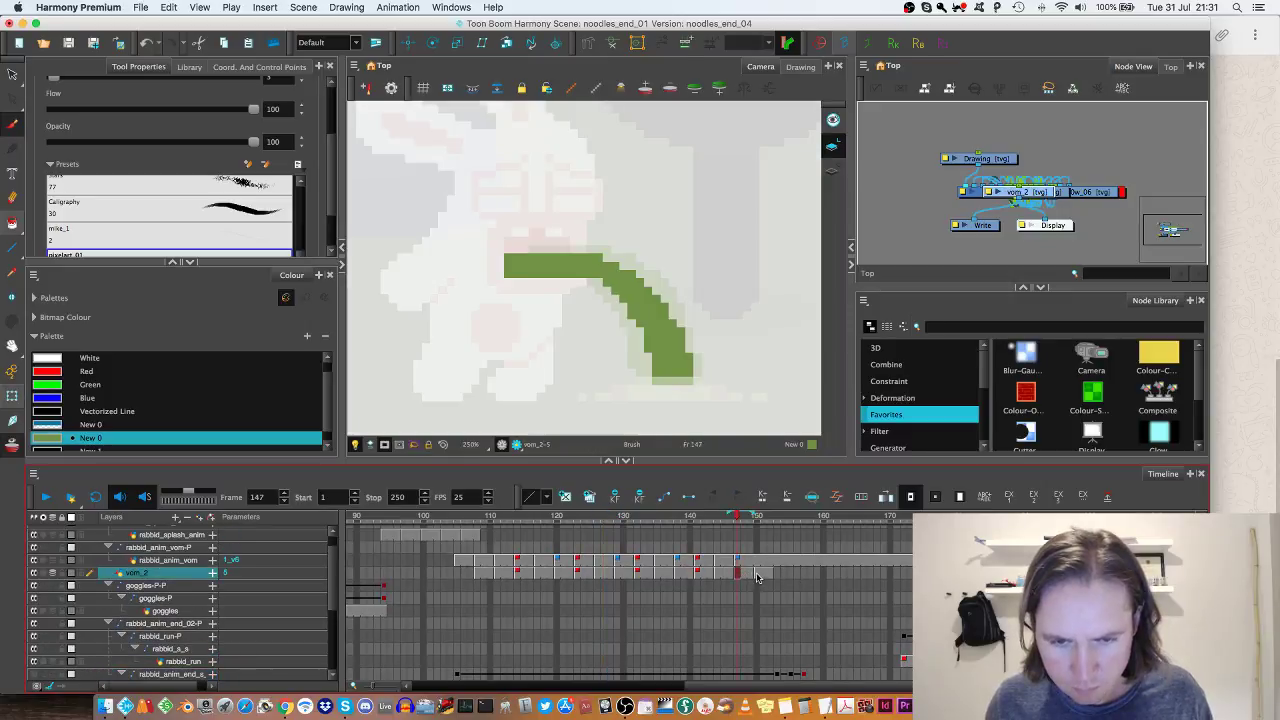
{"action": "left_click", "coordinate": [758, 573]}
{"action": "left_click", "coordinate": [764, 573]}
{"action": "left_click_drag", "start_coordinate": [778, 576], "coordinate": [778, 576]}
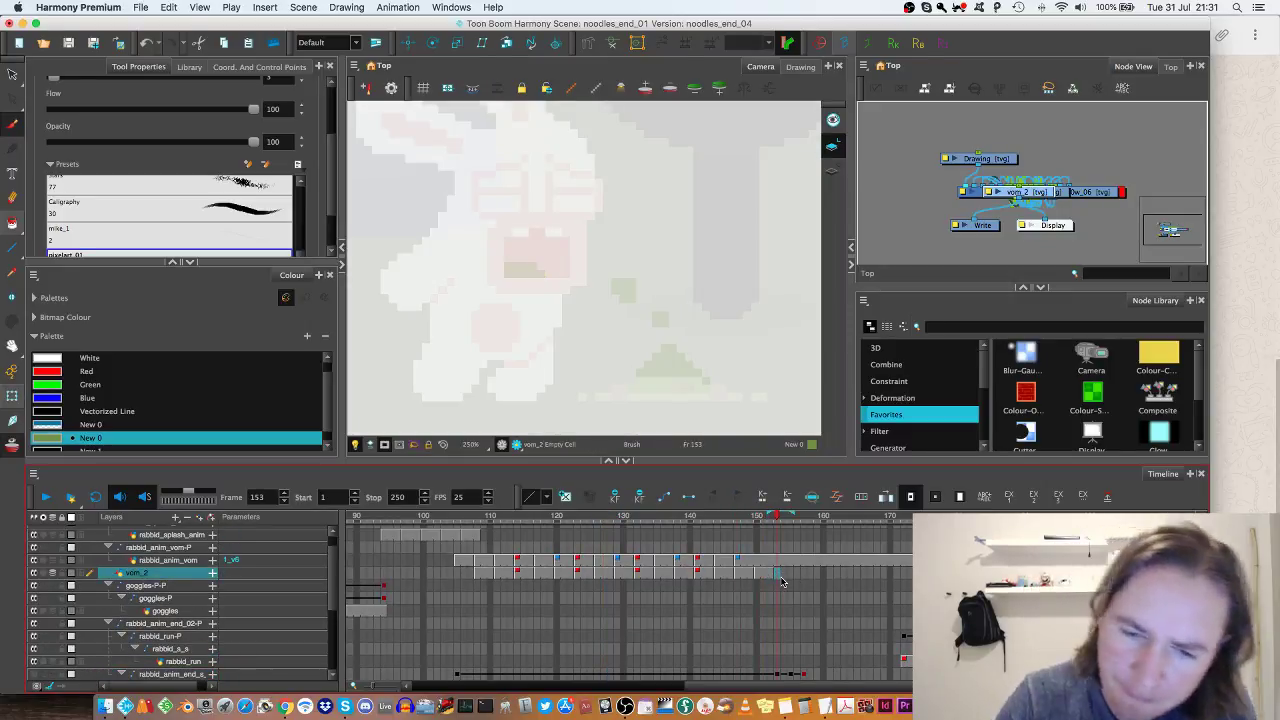
{"action": "mouse_move", "coordinate": [632, 388]}
{"action": "left_mouse_down"}
{"action": "mouse_move", "coordinate": [612, 390]}
{"action": "mouse_move", "coordinate": [668, 372]}
{"action": "mouse_move", "coordinate": [700, 388]}
{"action": "mouse_move", "coordinate": [636, 384]}
{"action": "mouse_move", "coordinate": [668, 374]}
{"action": "left_mouse_up"}
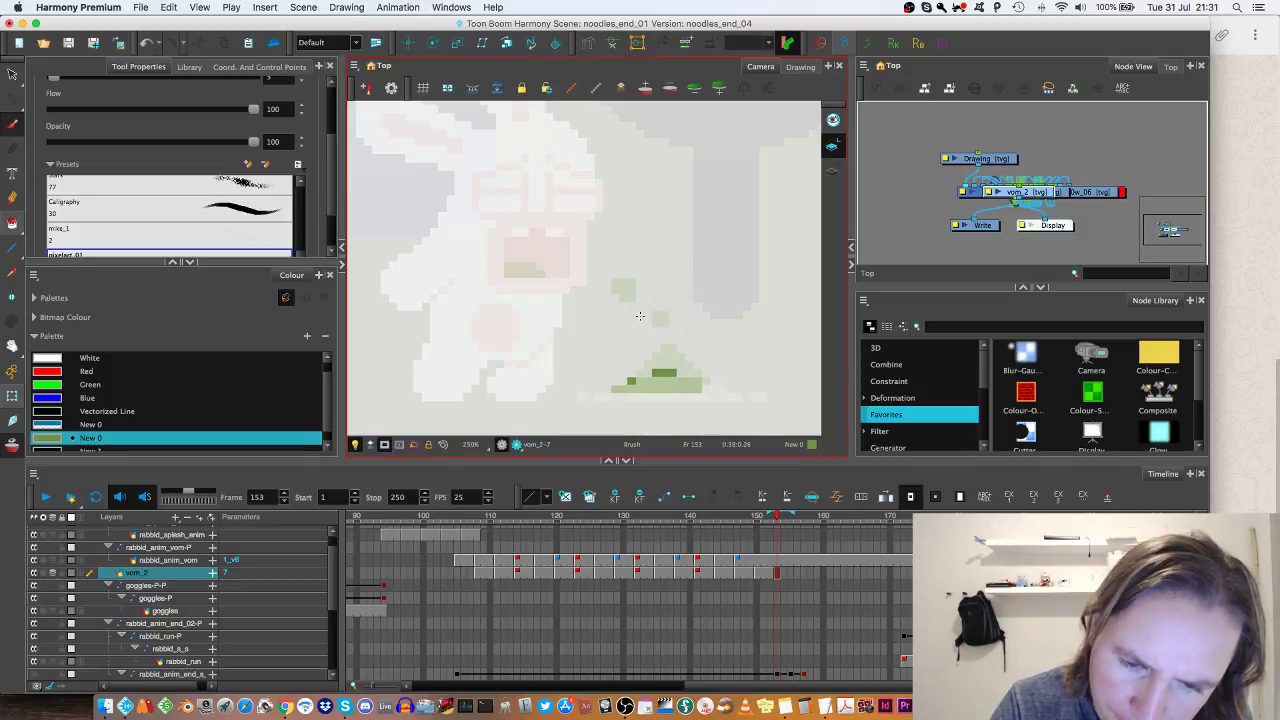
{"action": "left_click", "coordinate": [641, 318]}
{"action": "left_click", "coordinate": [668, 358]}
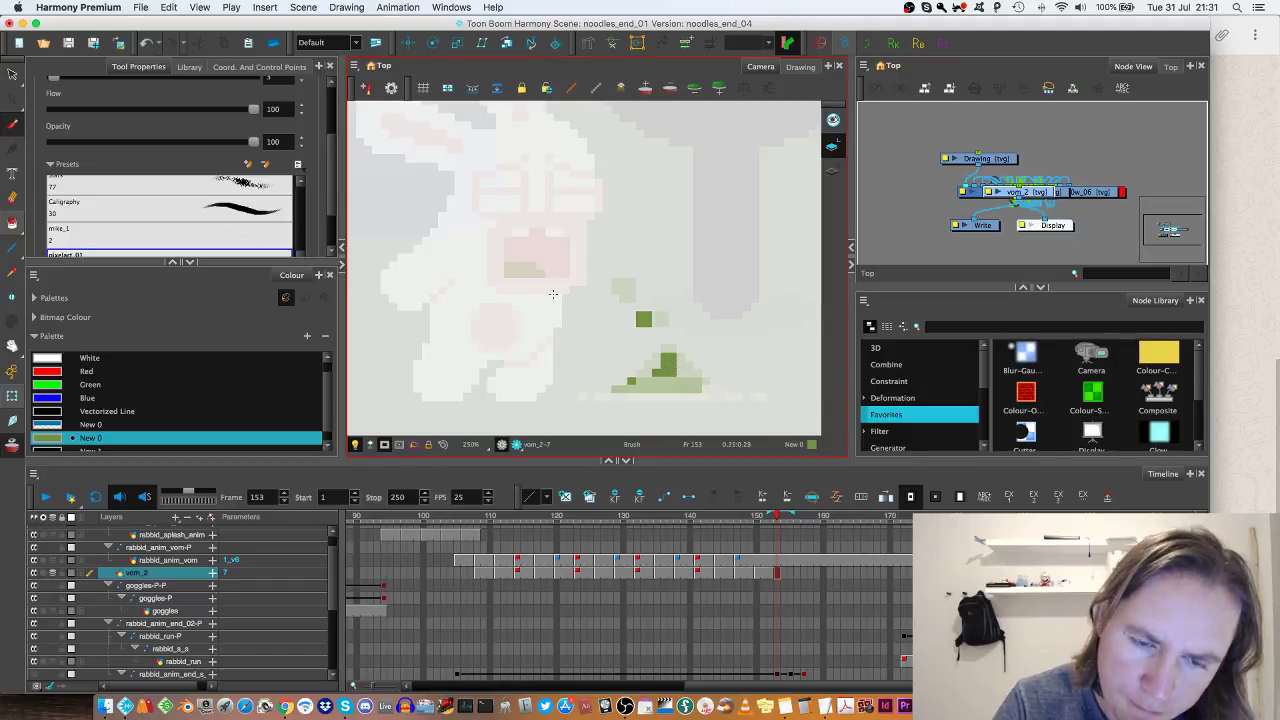
{"action": "left_click", "coordinate": [516, 270]}
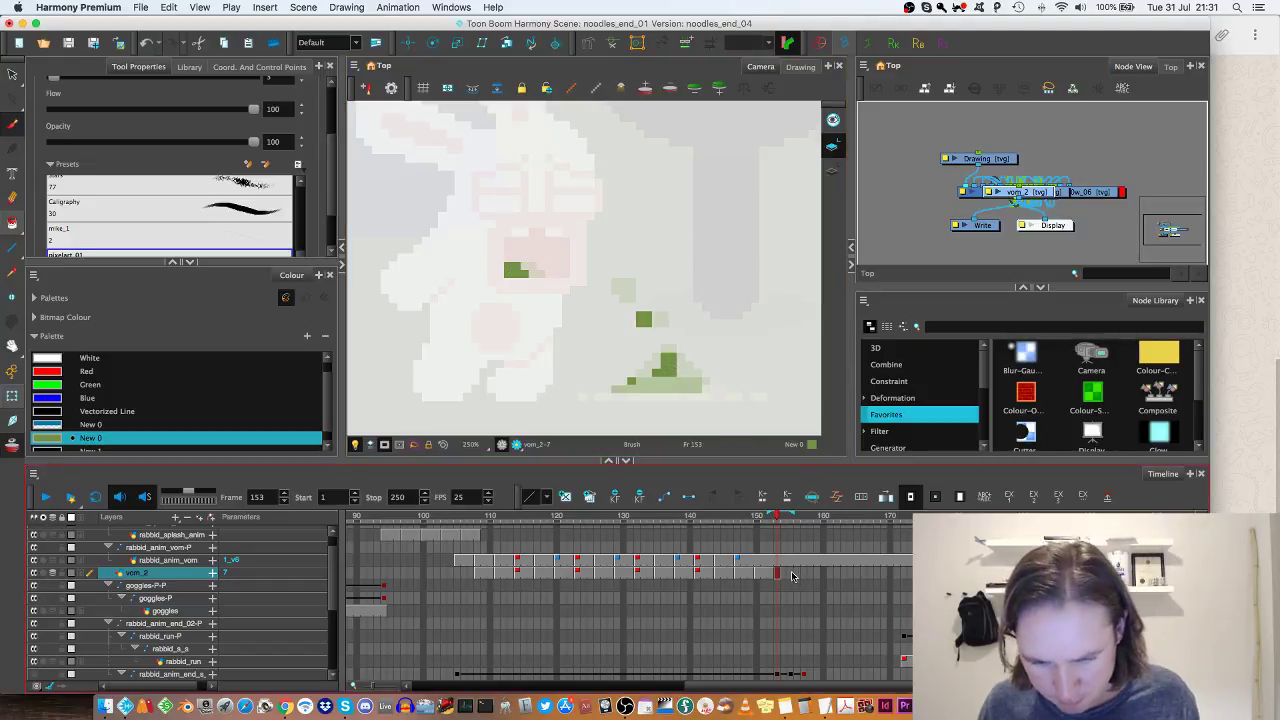
Step: Extend the vom_2 drawing at frame 153 through frame 155
{"action": "left_click", "coordinate": [791, 574]}
{"action": "key", "text": "F5"}
{"action": "key", "text": "comma"}
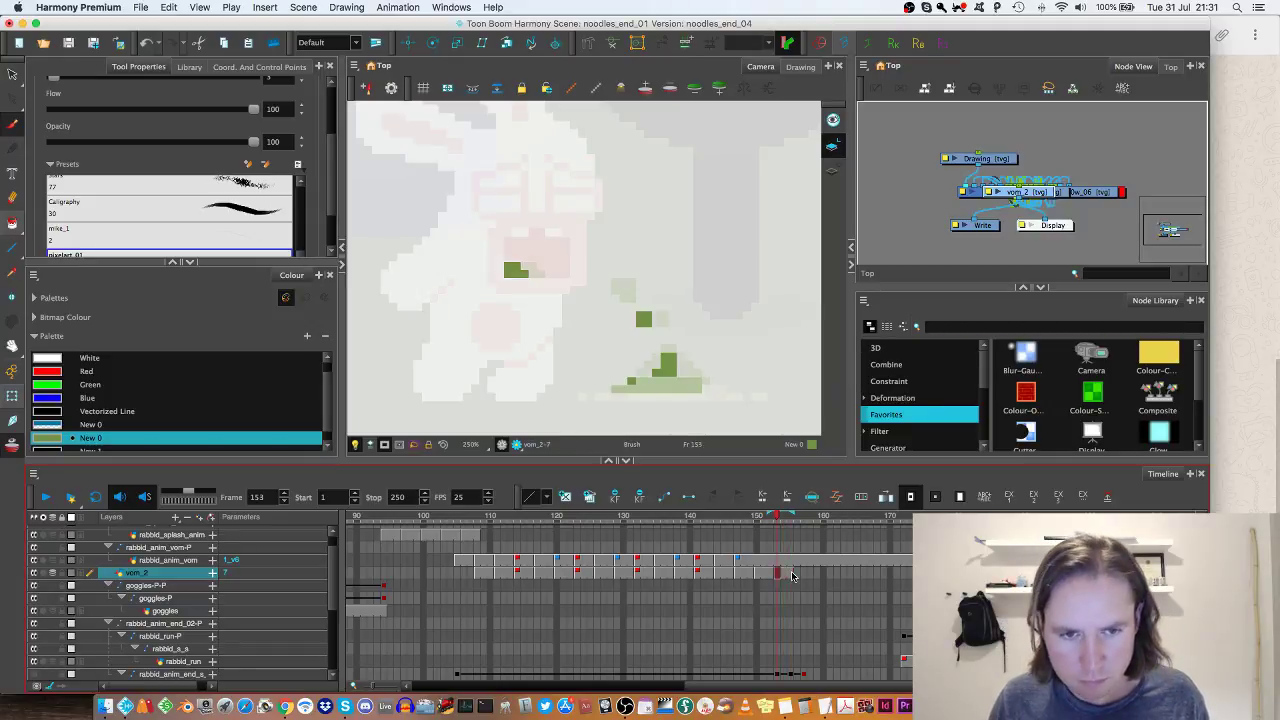
{"action": "key", "text": "comma"}
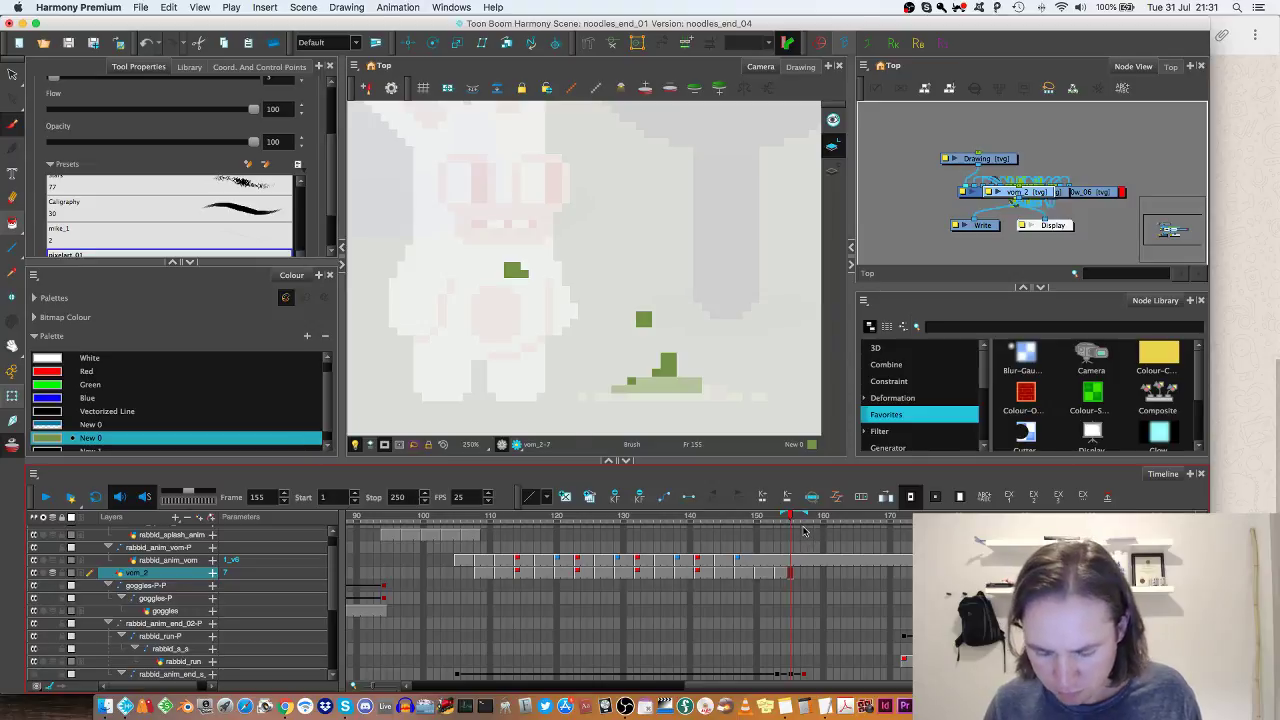
Step: Add a yellow scene marker without a note at frame 156
{"action": "key", "text": "period"}
{"action": "right_click", "coordinate": [798, 522]}
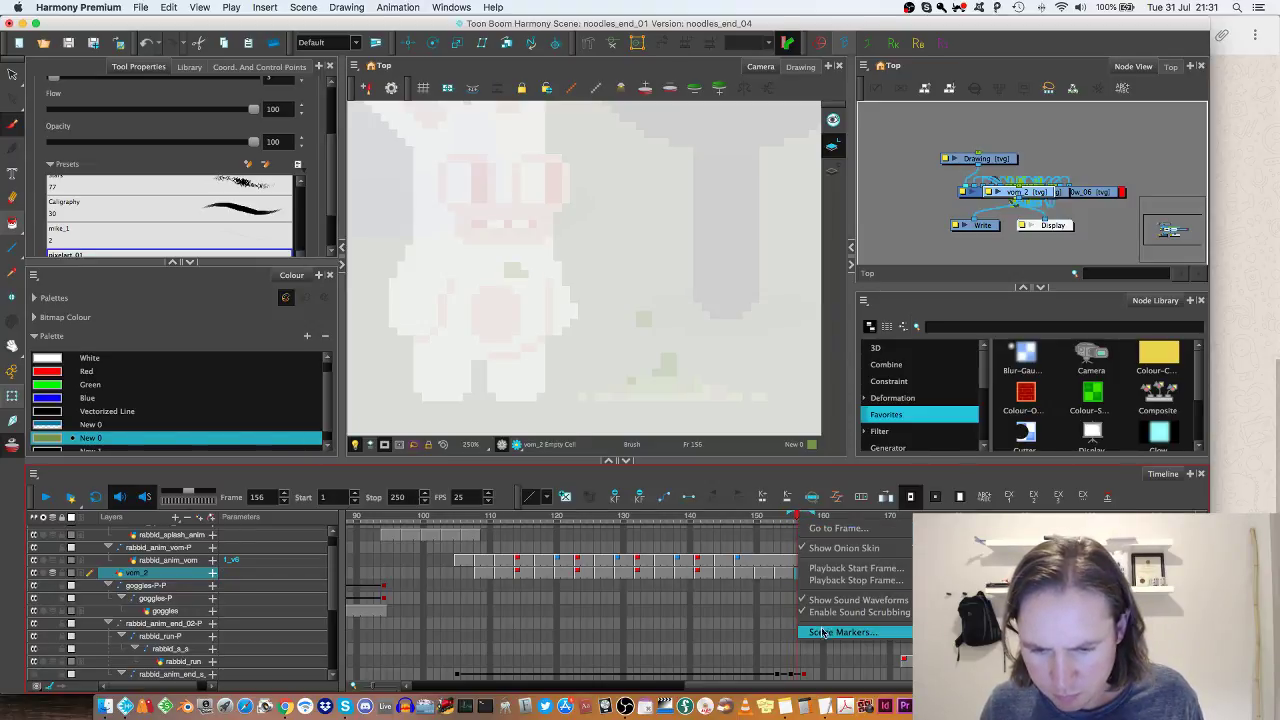
{"action": "left_click", "coordinate": [842, 632]}
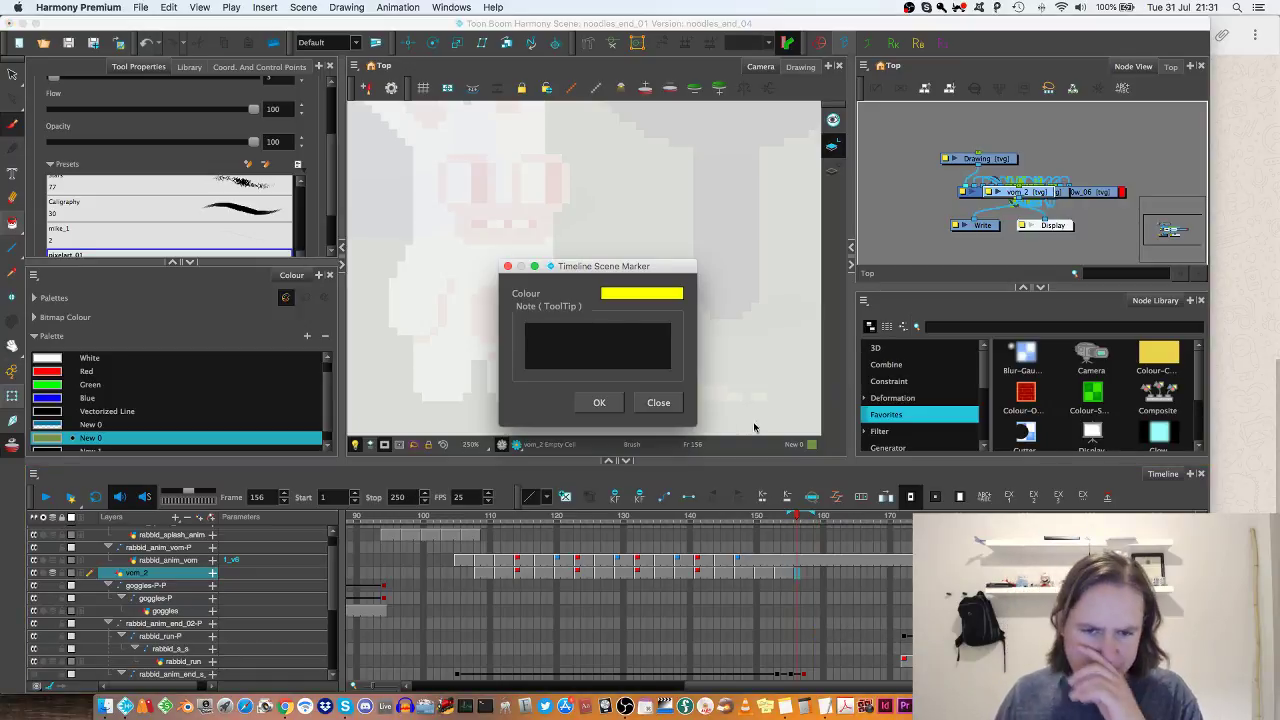
{"action": "left_click", "coordinate": [599, 403]}
Step: Extend the exposure at frame 129 by two frames on the layers from the rabbid_anim_end peg down through Camera
{"action": "scroll", "coordinate": [752, 600], "scroll_direction": "down", "scroll_amount": 3}
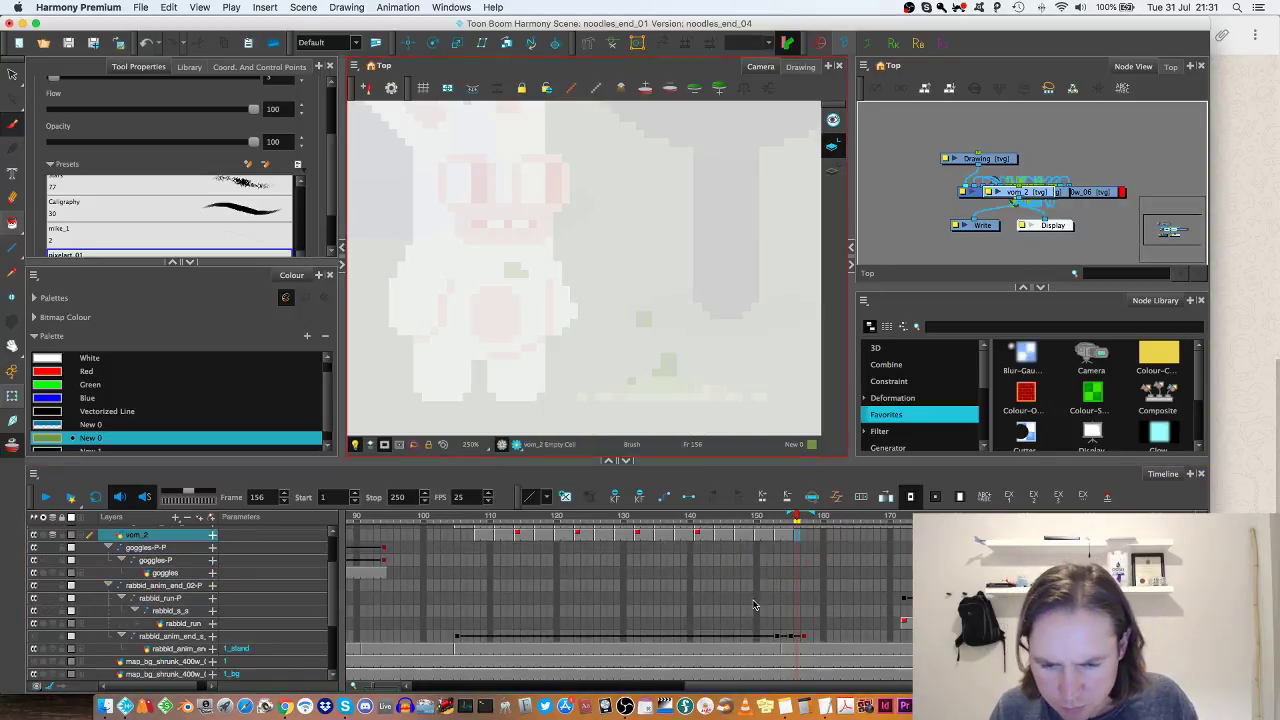
{"action": "scroll", "coordinate": [752, 600], "scroll_direction": "down", "scroll_amount": 2}
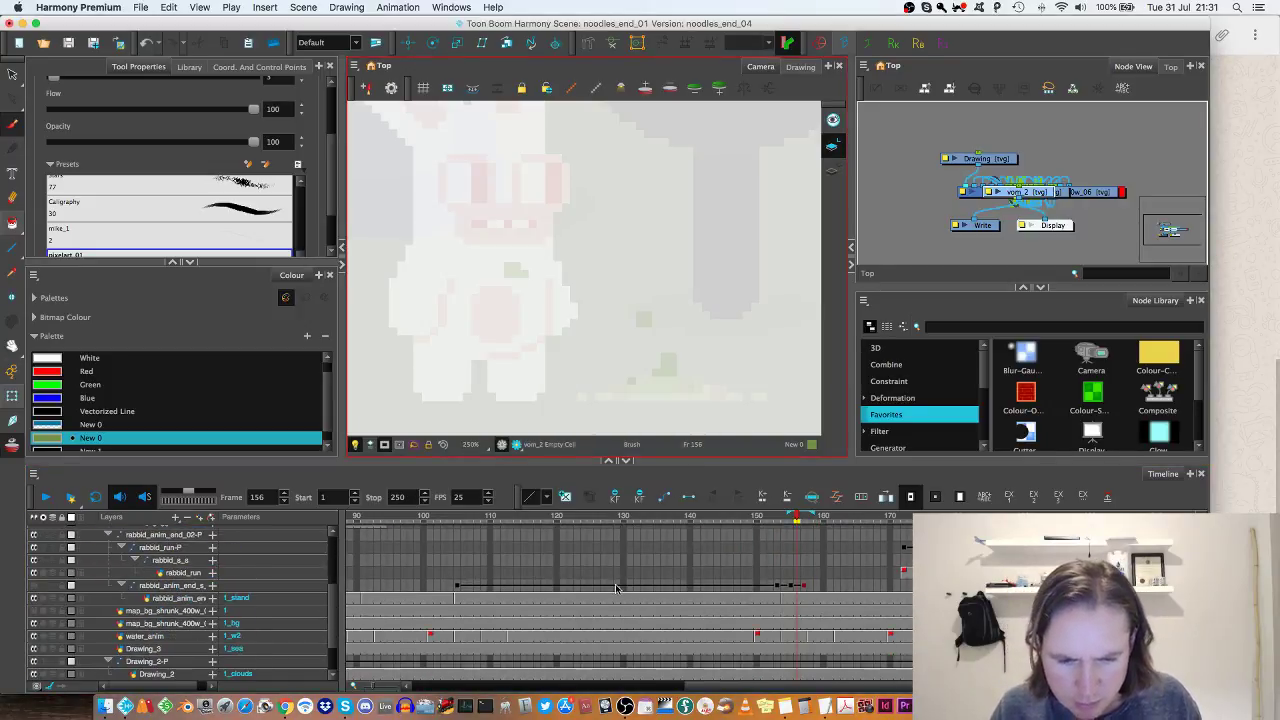
{"action": "left_click", "coordinate": [617, 589]}
{"action": "scroll", "coordinate": [616, 596], "scroll_direction": "down", "scroll_amount": 3}
{"action": "left_click", "coordinate": [613, 665]}
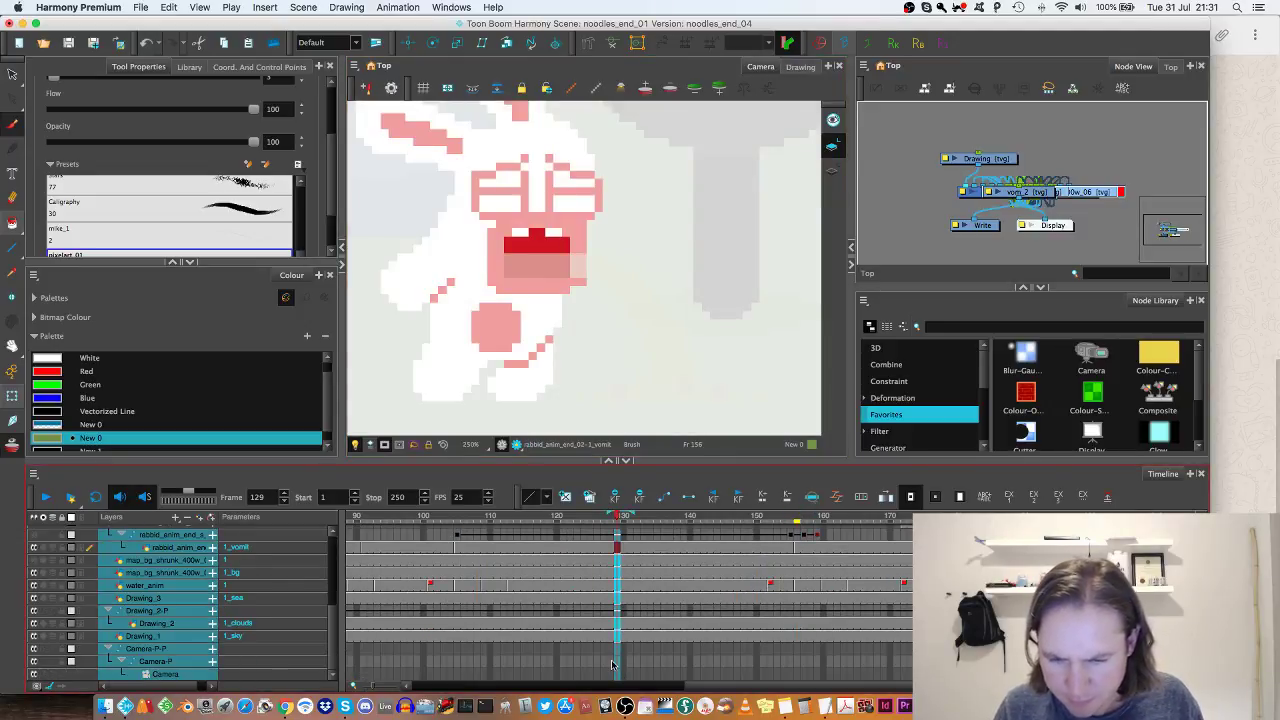
{"action": "key", "text": "plus"}
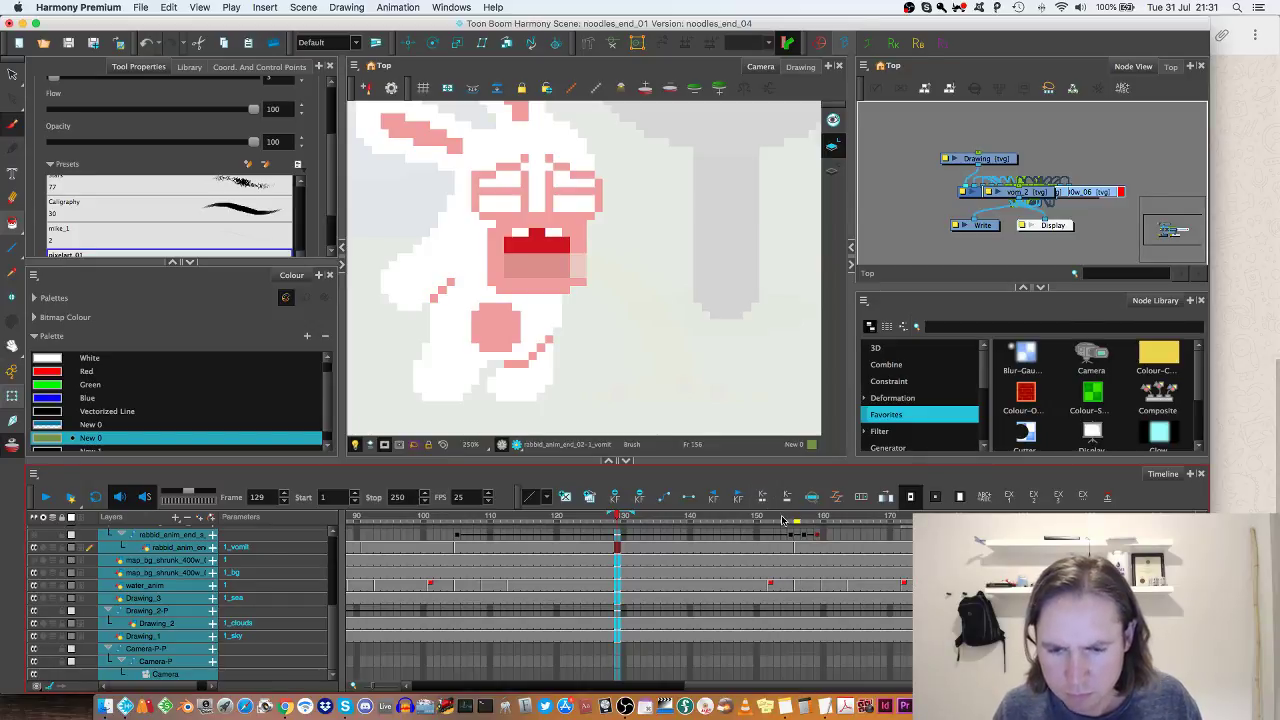
Step: Play back the lengthened vomiting sequence in full view with the light table off, and examine the rabbit's mouth up close at frame 105
{"action": "left_click_drag", "start_coordinate": [783, 520], "coordinate": [802, 521]}
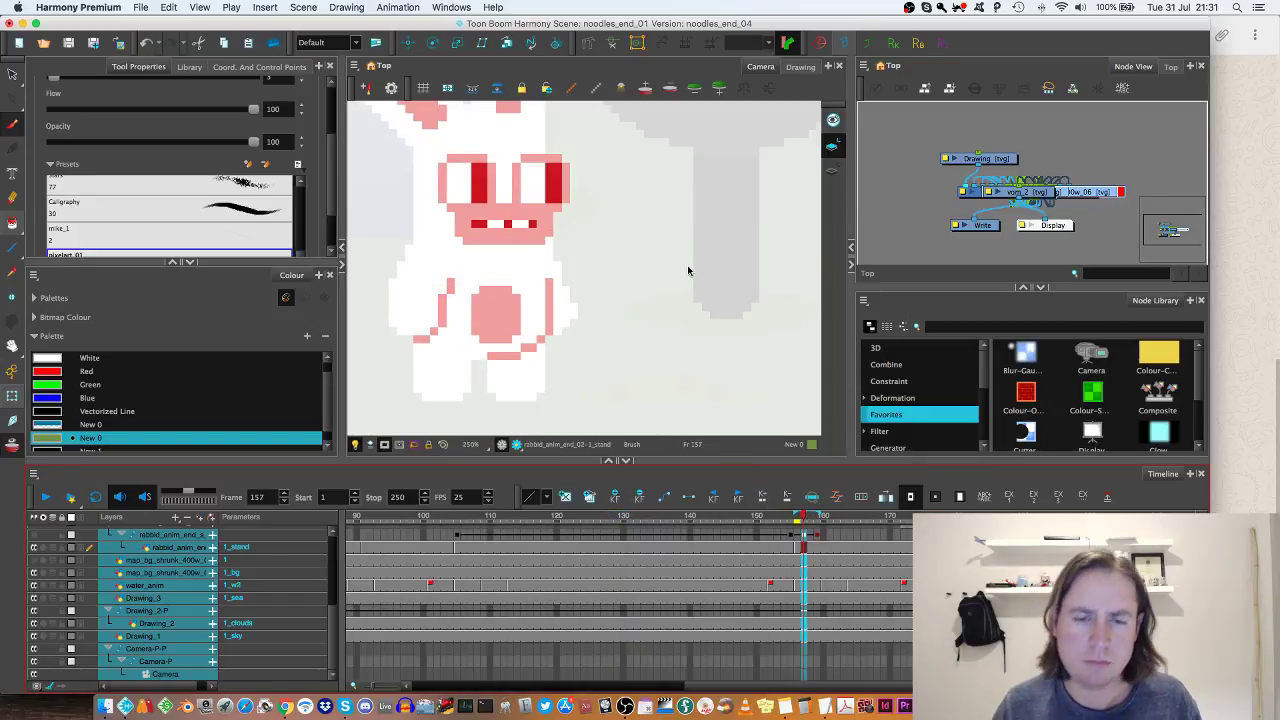
{"action": "middle_click", "coordinate": [666, 191]}
{"action": "key", "text": "shift+m"}
{"action": "key", "text": "shift+l"}
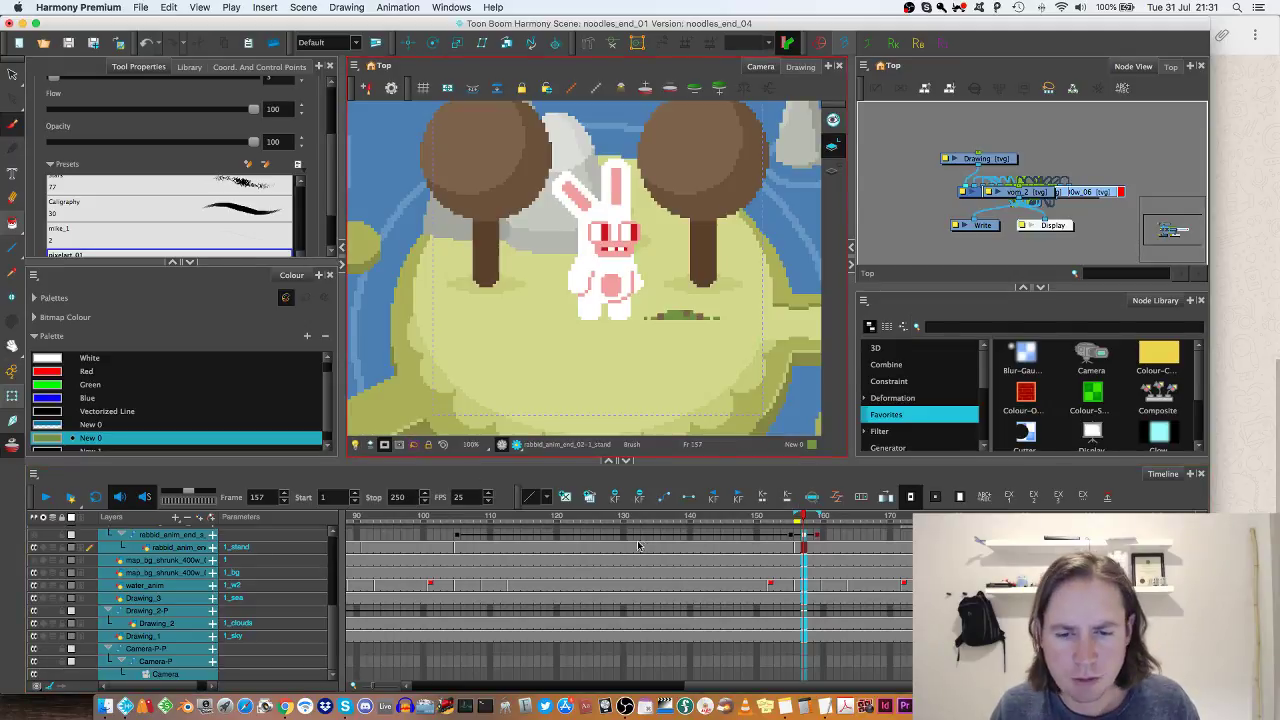
{"action": "left_click", "coordinate": [592, 516]}
{"action": "key", "text": "Return"}
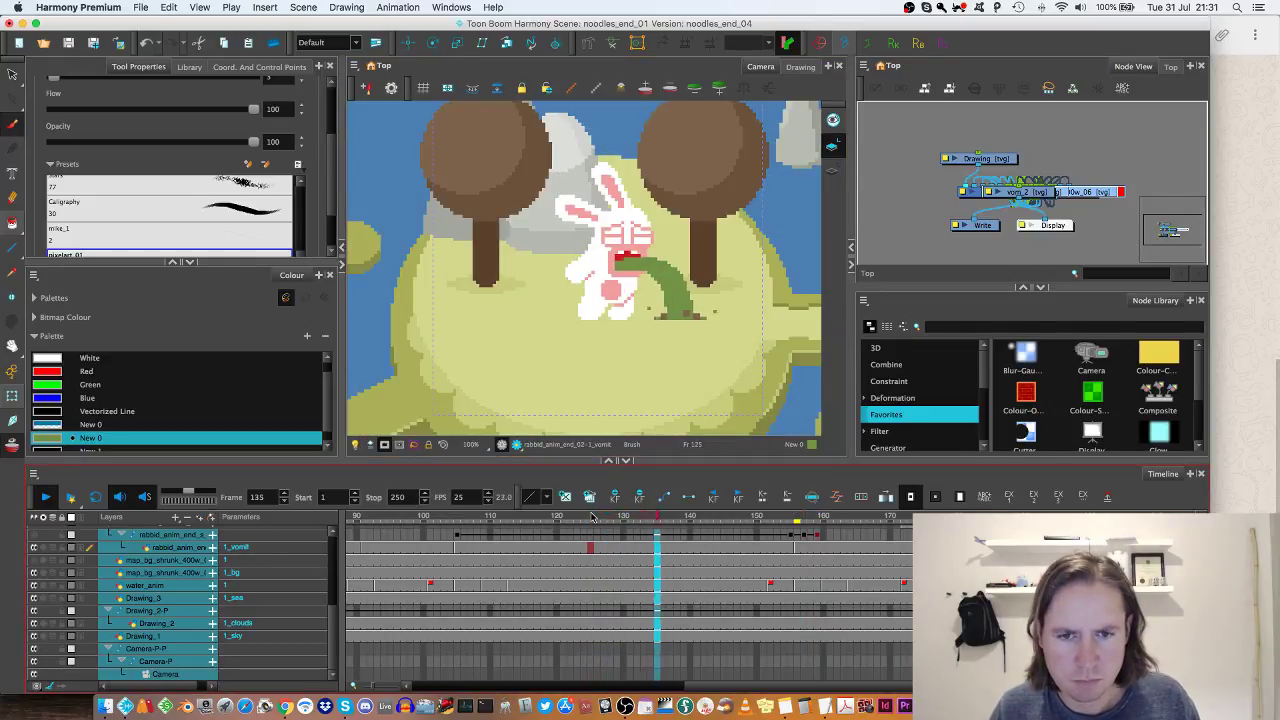
{"action": "left_click", "coordinate": [557, 516]}
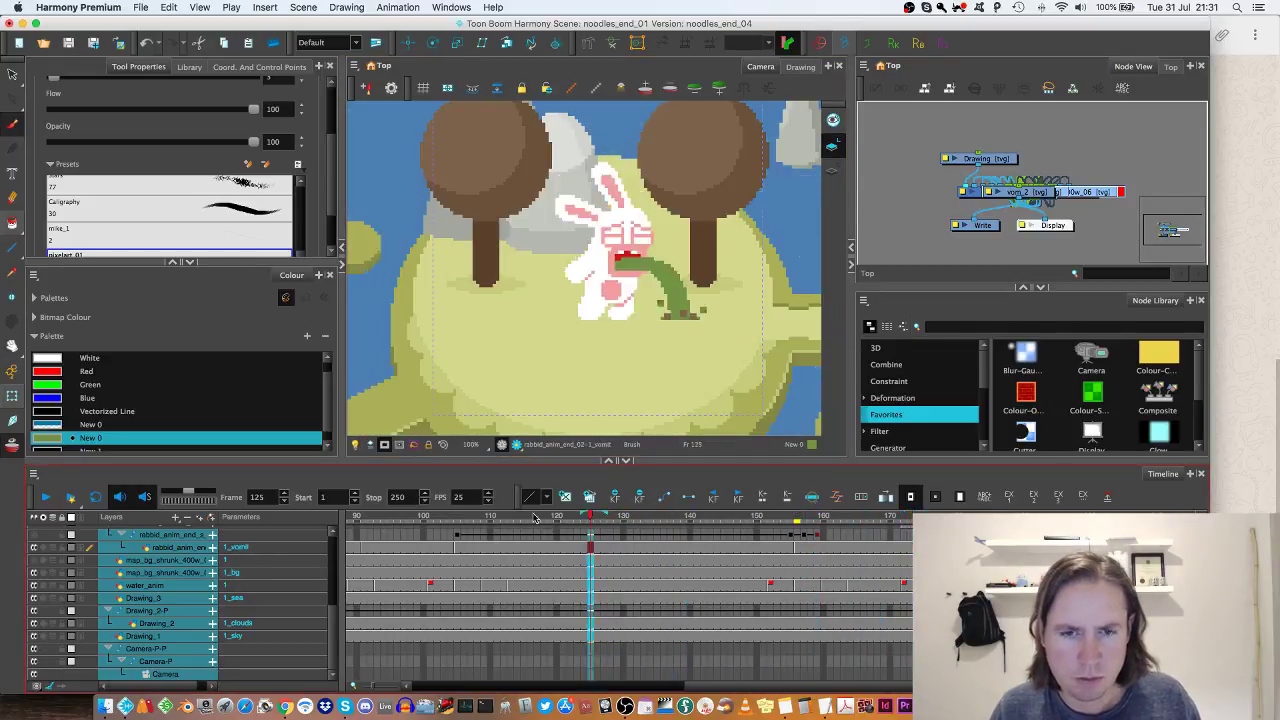
{"action": "left_click_drag", "start_coordinate": [520, 516], "coordinate": [431, 518]}
{"action": "key", "text": "Return"}
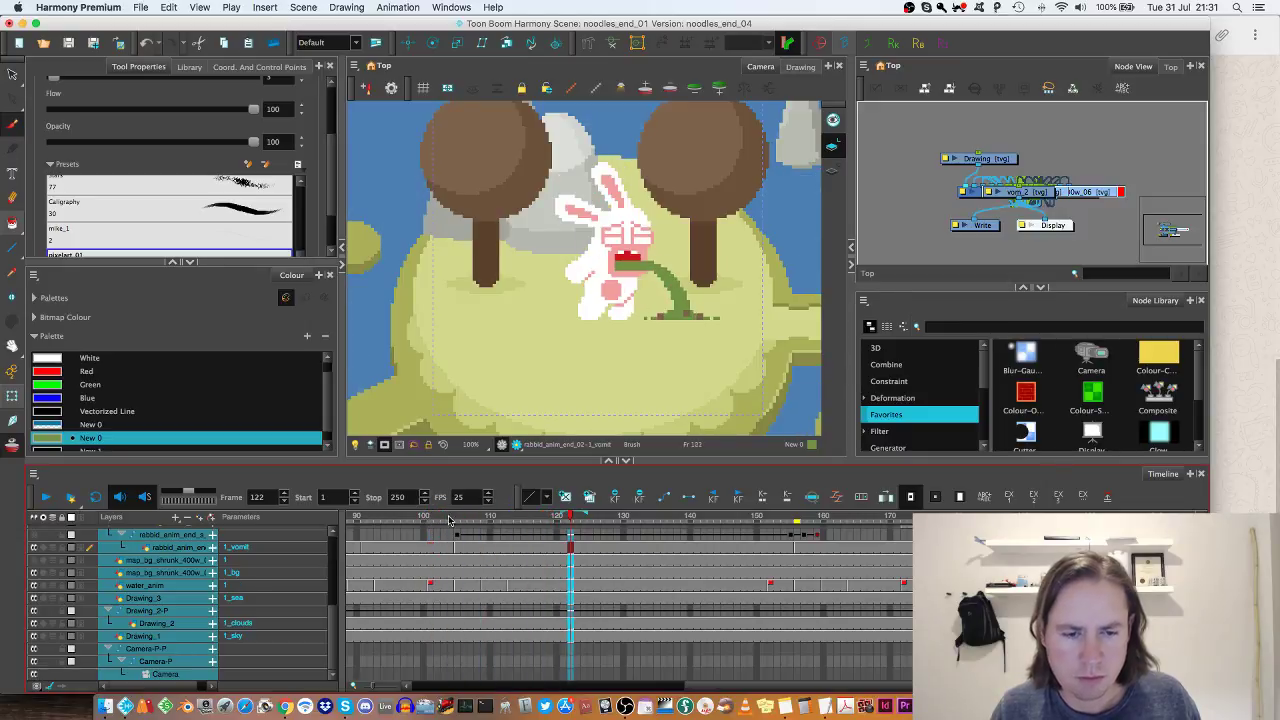
{"action": "key", "text": "Return"}
{"action": "left_click", "coordinate": [457, 516]}
{"action": "scroll", "coordinate": [659, 275], "scroll_direction": "up", "scroll_amount": 3}
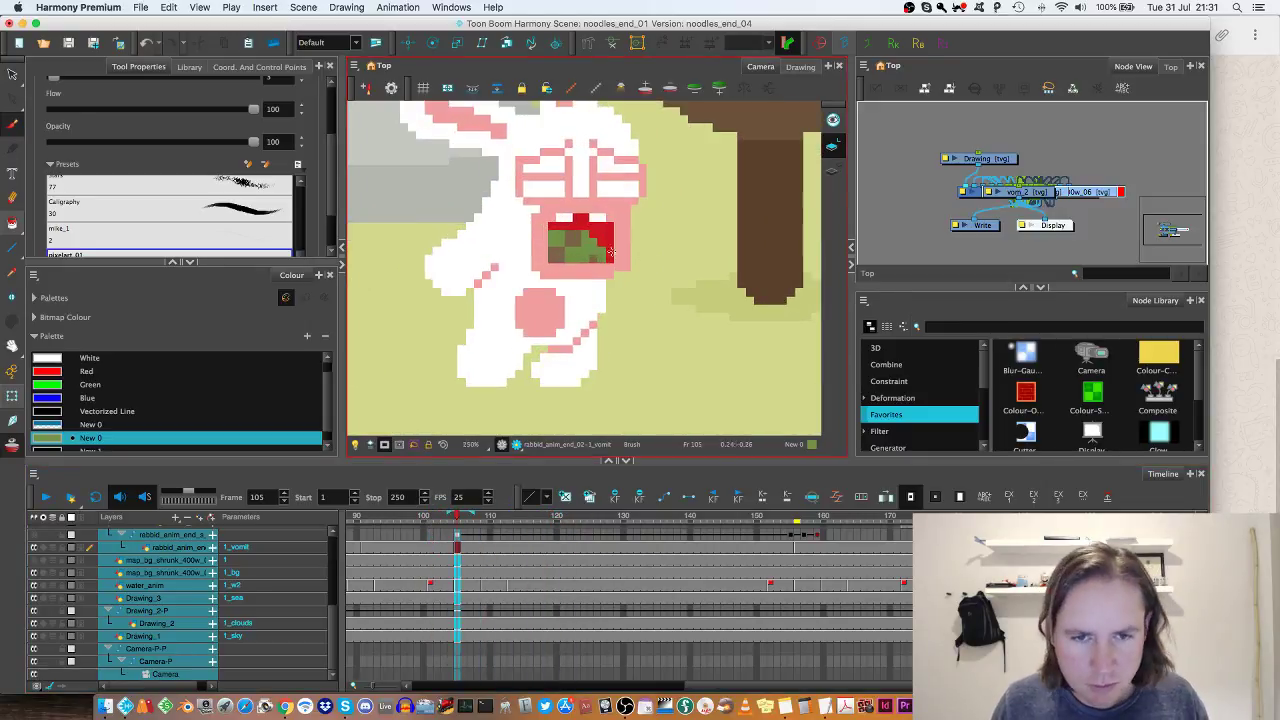
Step: Examine the rabbit's mouth up close across frames 105 to 109 with the light table switched on and off again
{"action": "left_click_drag", "start_coordinate": [590, 248], "coordinate": [666, 289]}
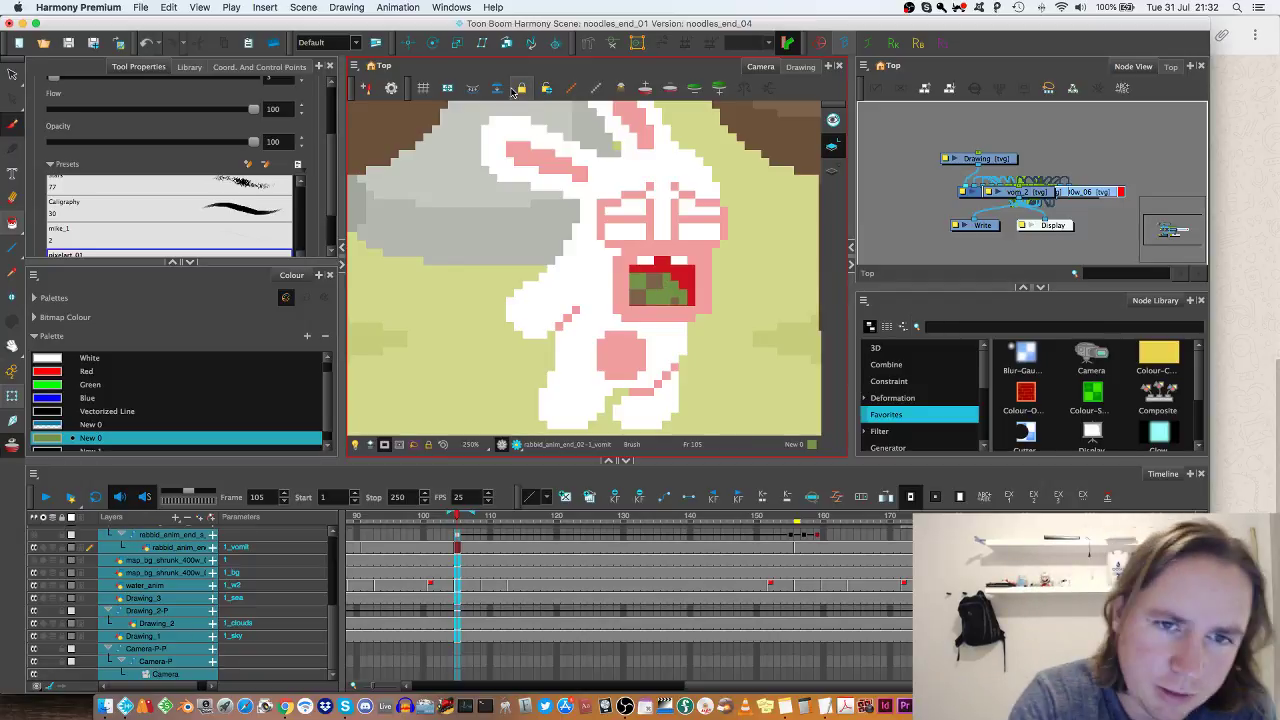
{"action": "left_click", "coordinate": [362, 446]}
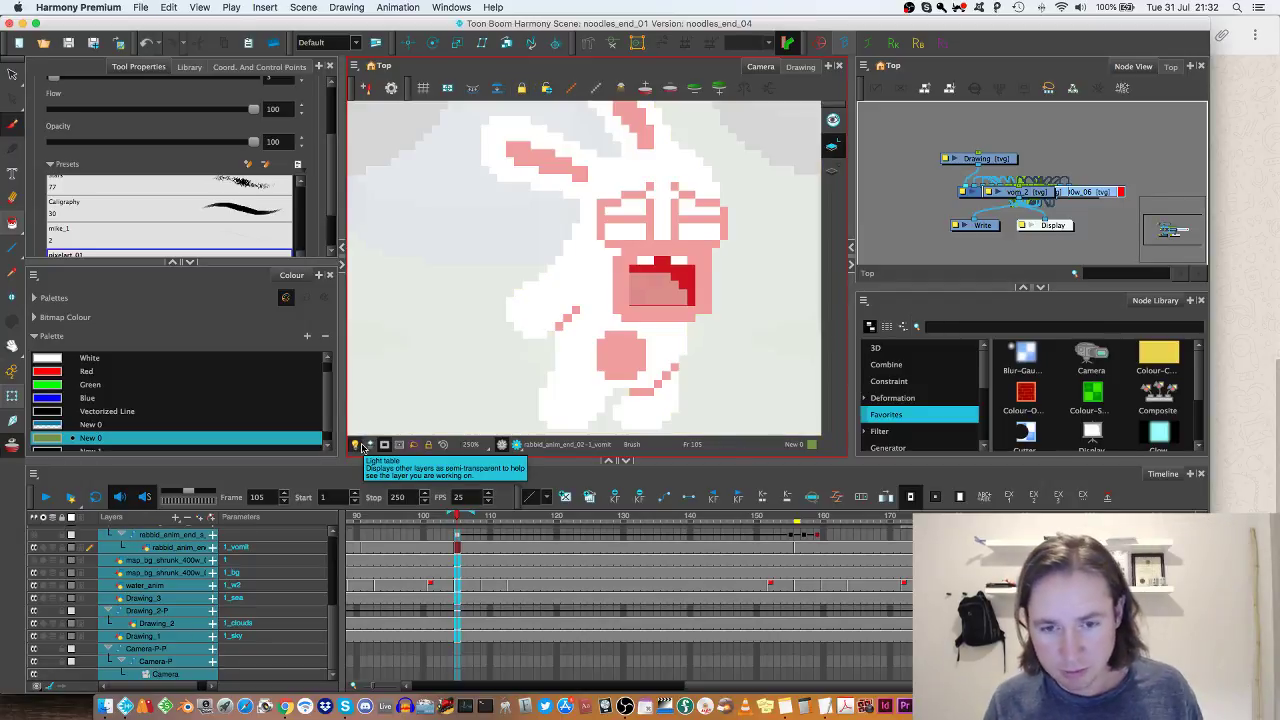
{"action": "key", "text": "period"}
{"action": "key", "text": "period"}
{"action": "key", "text": "period"}
{"action": "key", "text": "period"}
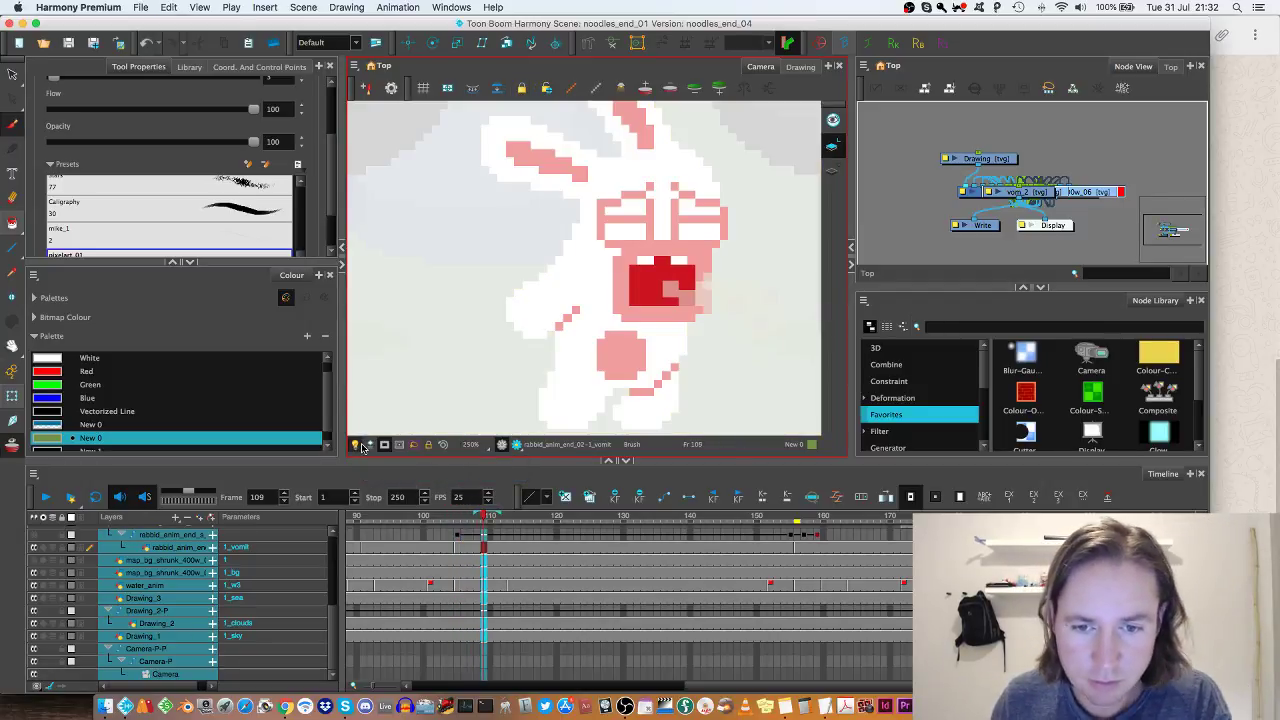
{"action": "key", "text": "comma"}
{"action": "key", "text": "comma"}
{"action": "left_click", "coordinate": [356, 445]}
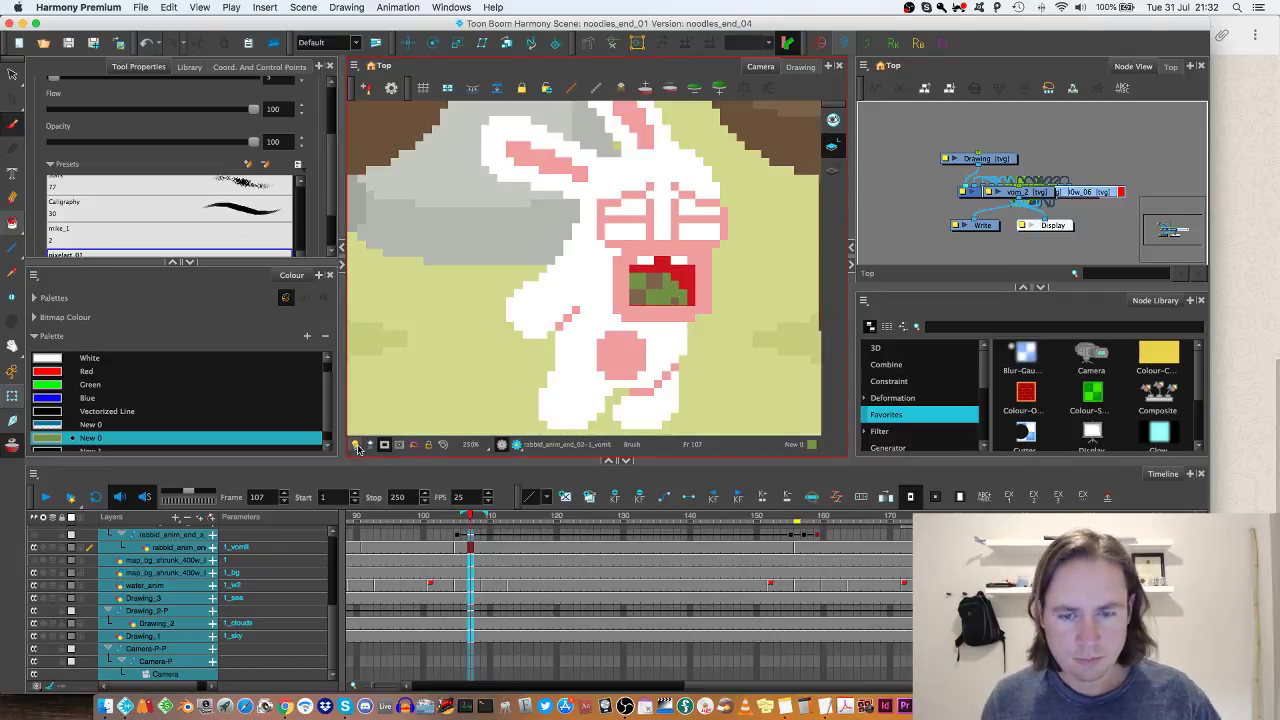
{"action": "key", "text": "comma"}
{"action": "key", "text": "comma"}
{"action": "key", "text": "comma"}
{"action": "key", "text": "period"}
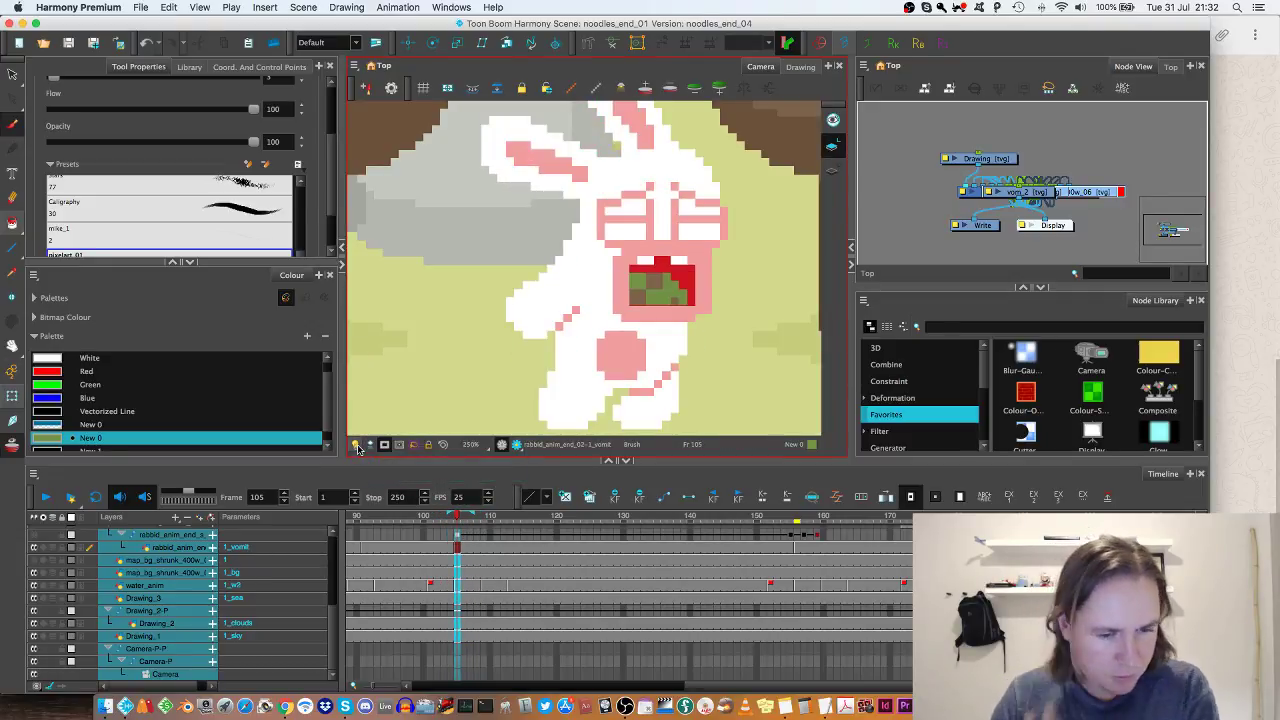
Step: Compare the start of the vomit stream in frames 106 to 108 in a wider view of the scene
{"action": "scroll", "coordinate": [346, 566], "scroll_direction": "up", "scroll_amount": 5}
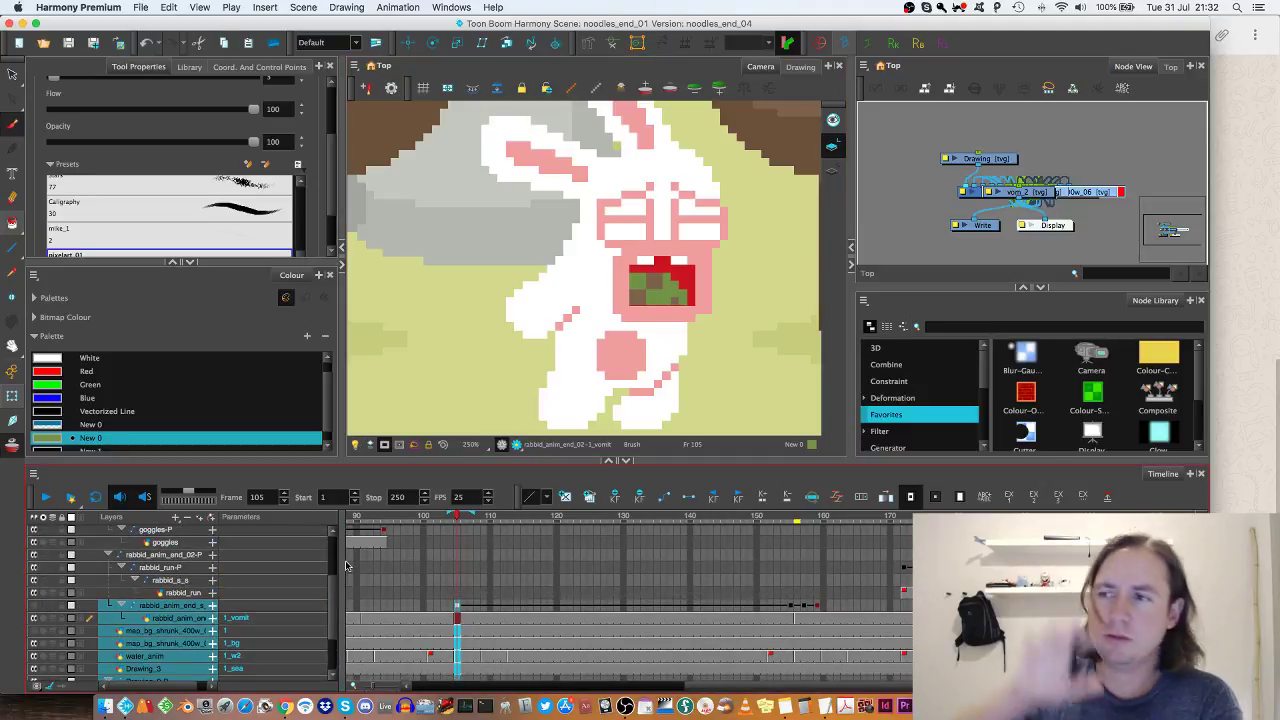
{"action": "key", "text": "period"}
{"action": "key", "text": "period"}
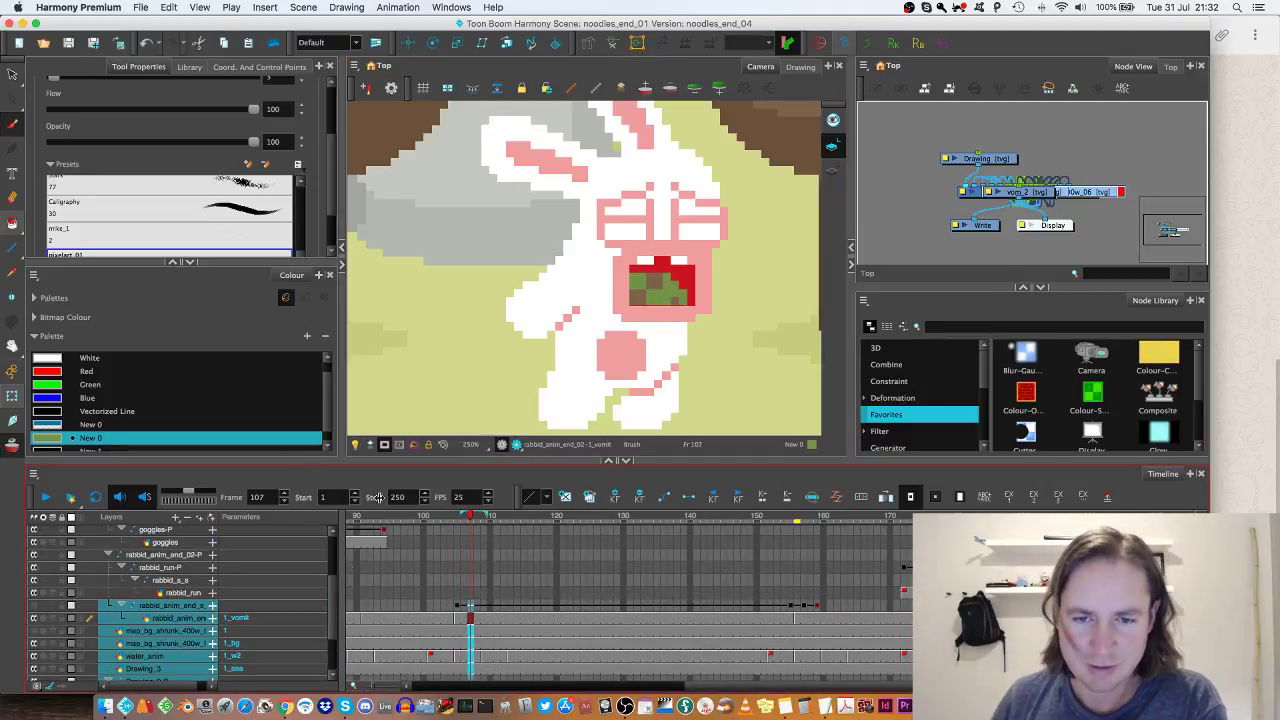
{"action": "scroll", "coordinate": [477, 338], "scroll_direction": "down", "scroll_amount": 3}
{"action": "key", "text": "period"}
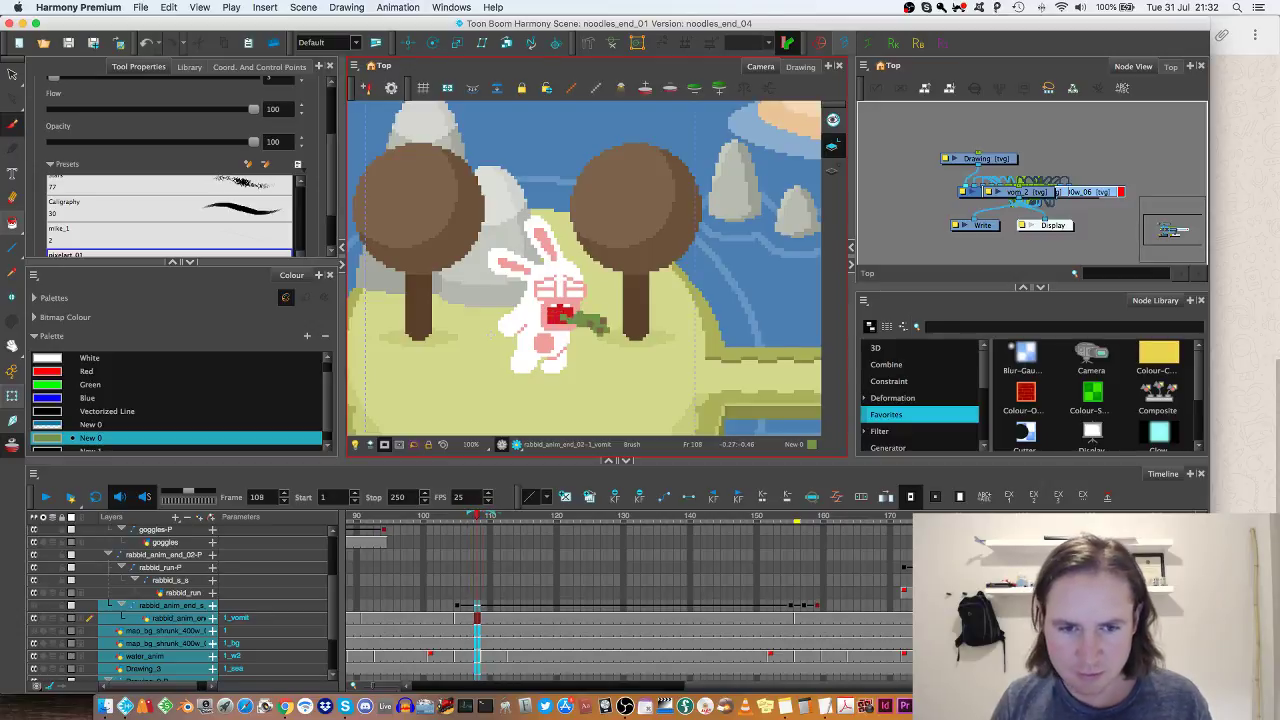
{"action": "key", "text": "comma"}
{"action": "key", "text": "comma"}
{"action": "key", "text": "period"}
{"action": "key", "text": "period"}
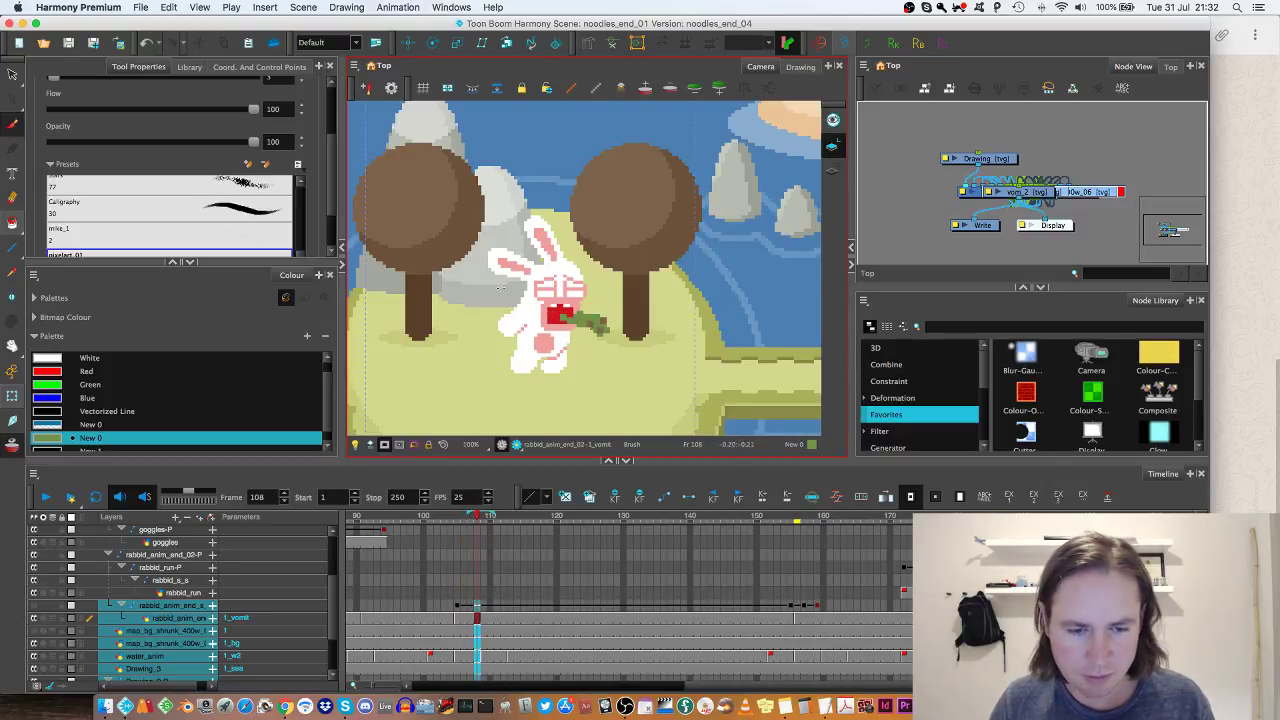
{"action": "scroll", "coordinate": [581, 238], "scroll_direction": "up", "scroll_amount": 2}
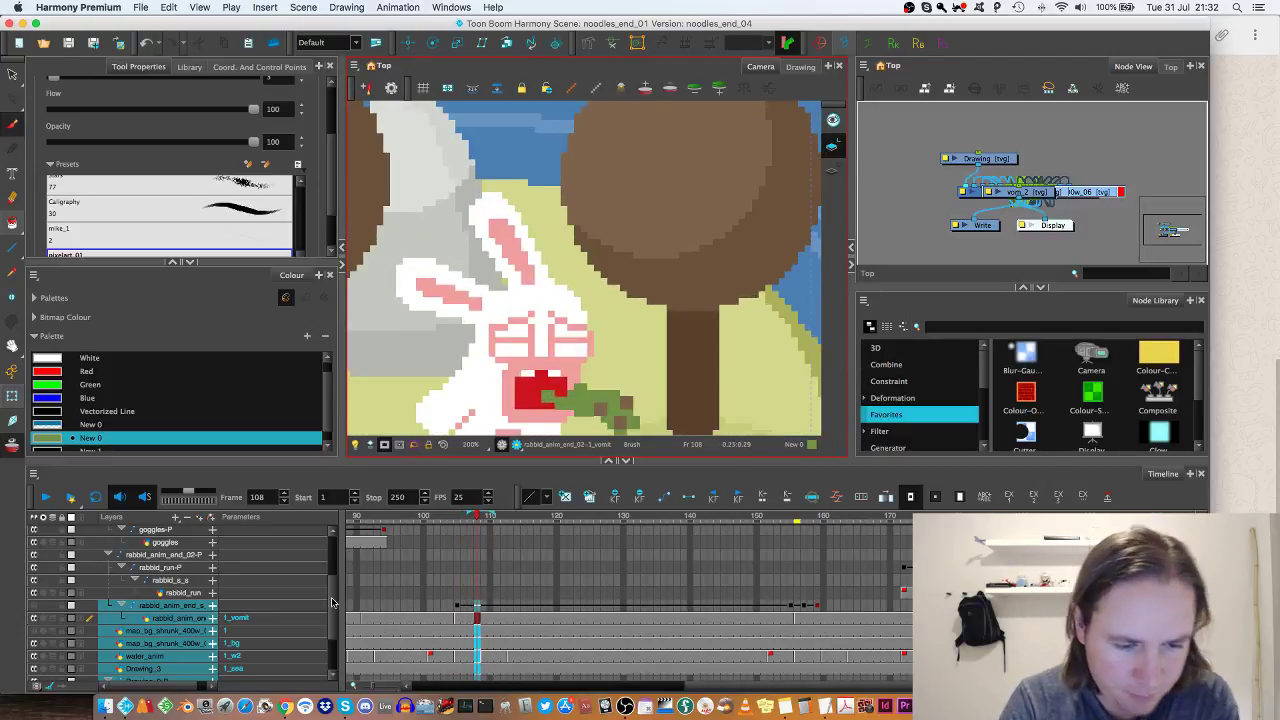
Step: Paint loose green splatter pixels in and just outside the rabbit's mouth on vom_2 at frame 105
{"action": "scroll", "coordinate": [468, 588], "scroll_direction": "up", "scroll_amount": 5}
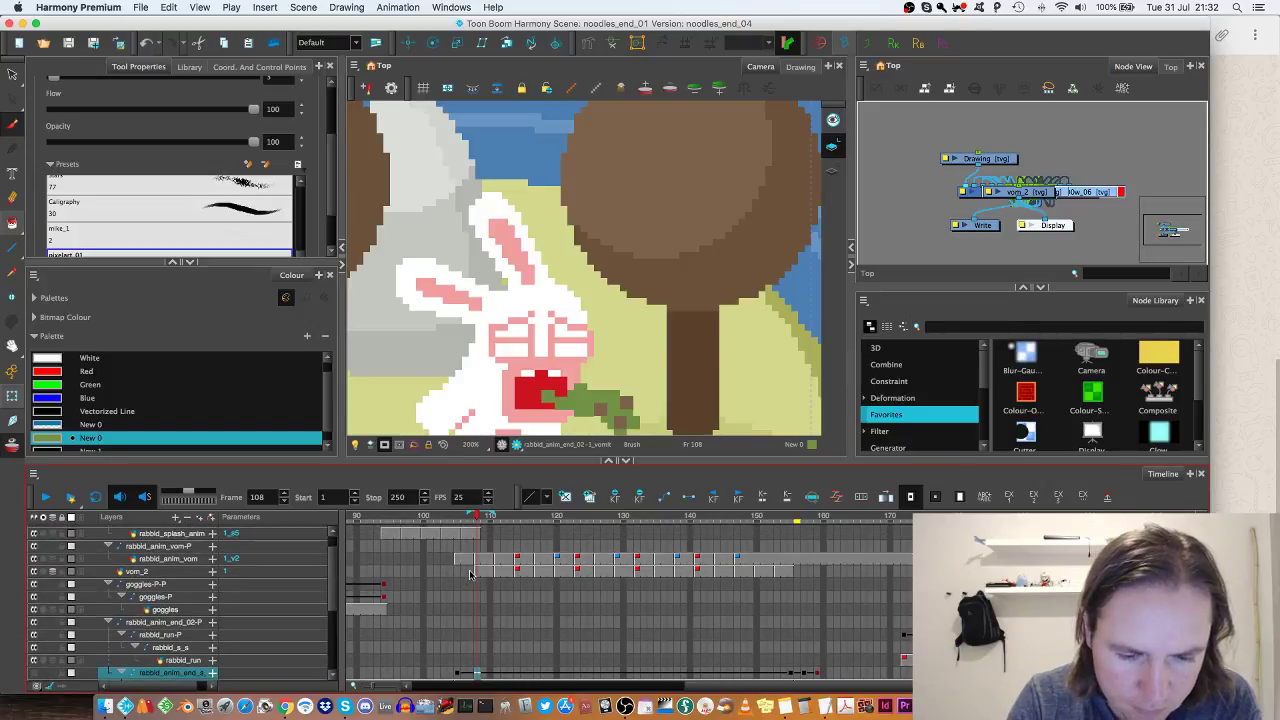
{"action": "left_click", "coordinate": [479, 574]}
{"action": "key", "text": "space"}
{"action": "left_click_drag", "start_coordinate": [652, 371], "coordinate": [673, 300]}
{"action": "left_click", "coordinate": [458, 571]}
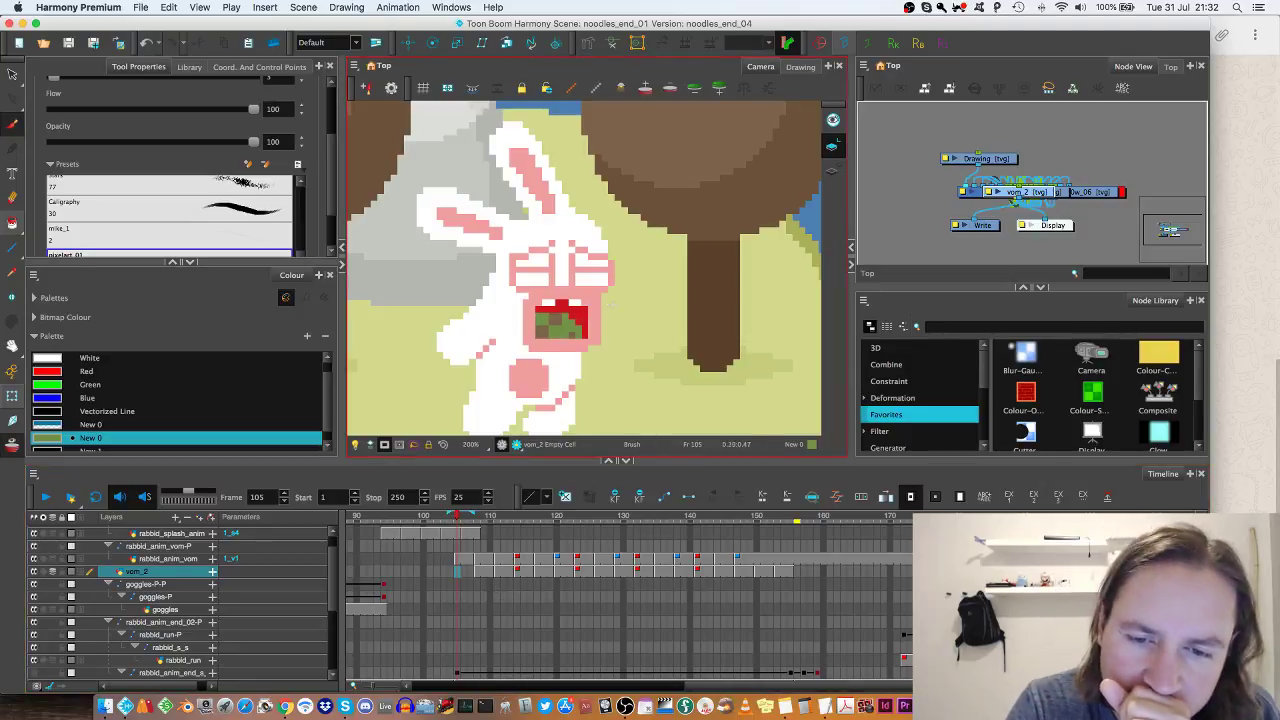
{"action": "left_click", "coordinate": [614, 306]}
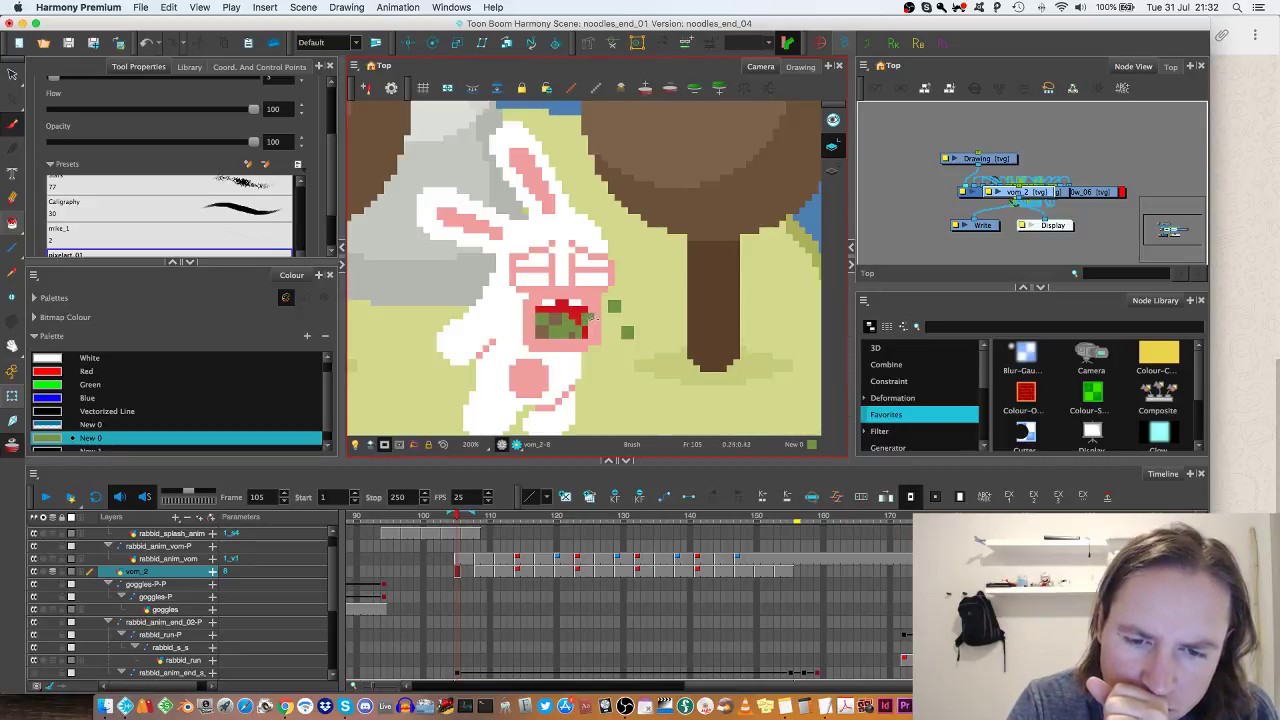
Step: Widen the green stream's upper and outer edge on vom_2 at frame 108 and add one loose pixel above it
{"action": "key", "text": "comma"}
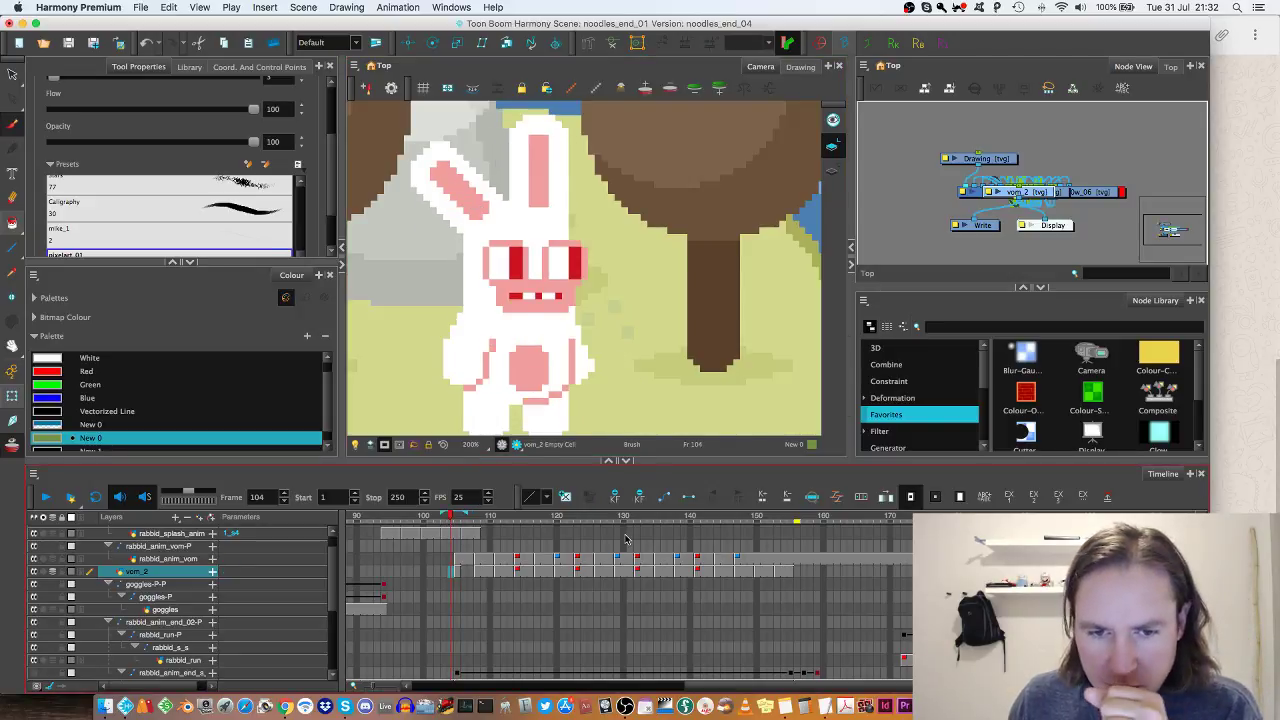
{"action": "key", "text": "period"}
{"action": "key", "text": "period"}
{"action": "key", "text": "period"}
{"action": "key", "text": "period"}
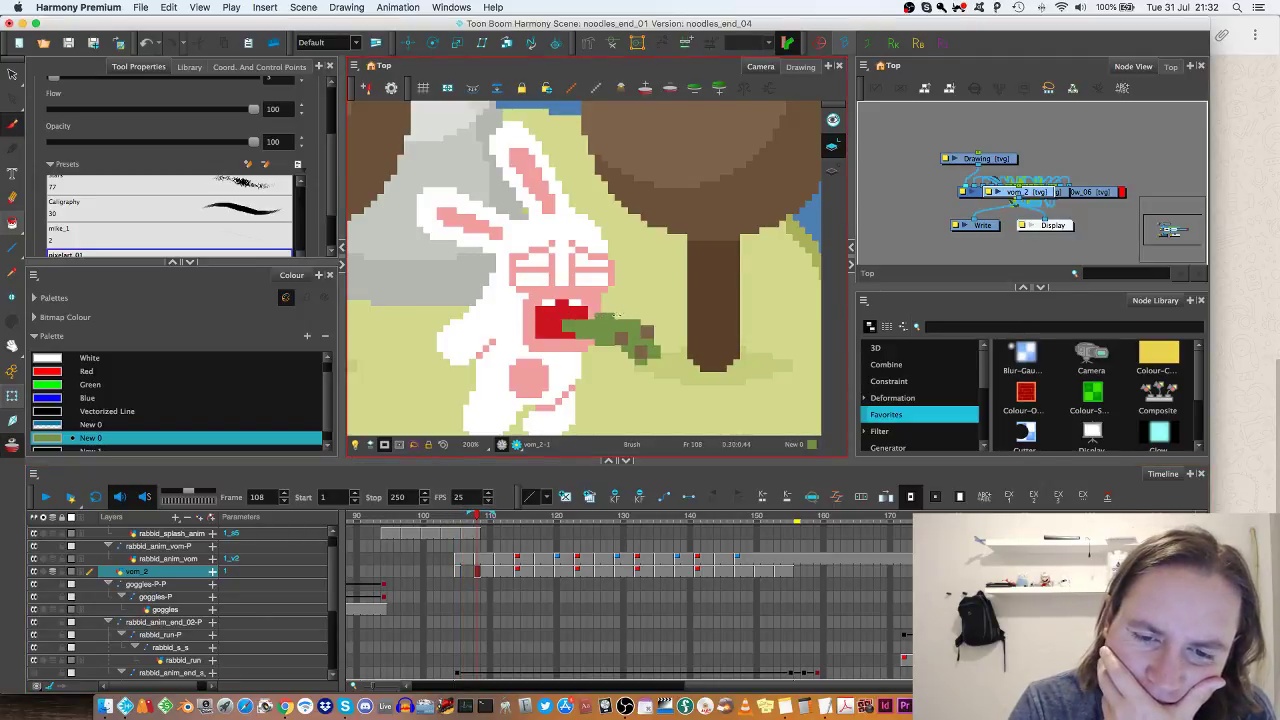
{"action": "left_click_drag", "start_coordinate": [617, 316], "coordinate": [655, 316]}
{"action": "left_click", "coordinate": [638, 298]}
{"action": "left_click_drag", "start_coordinate": [664, 316], "coordinate": [657, 335]}
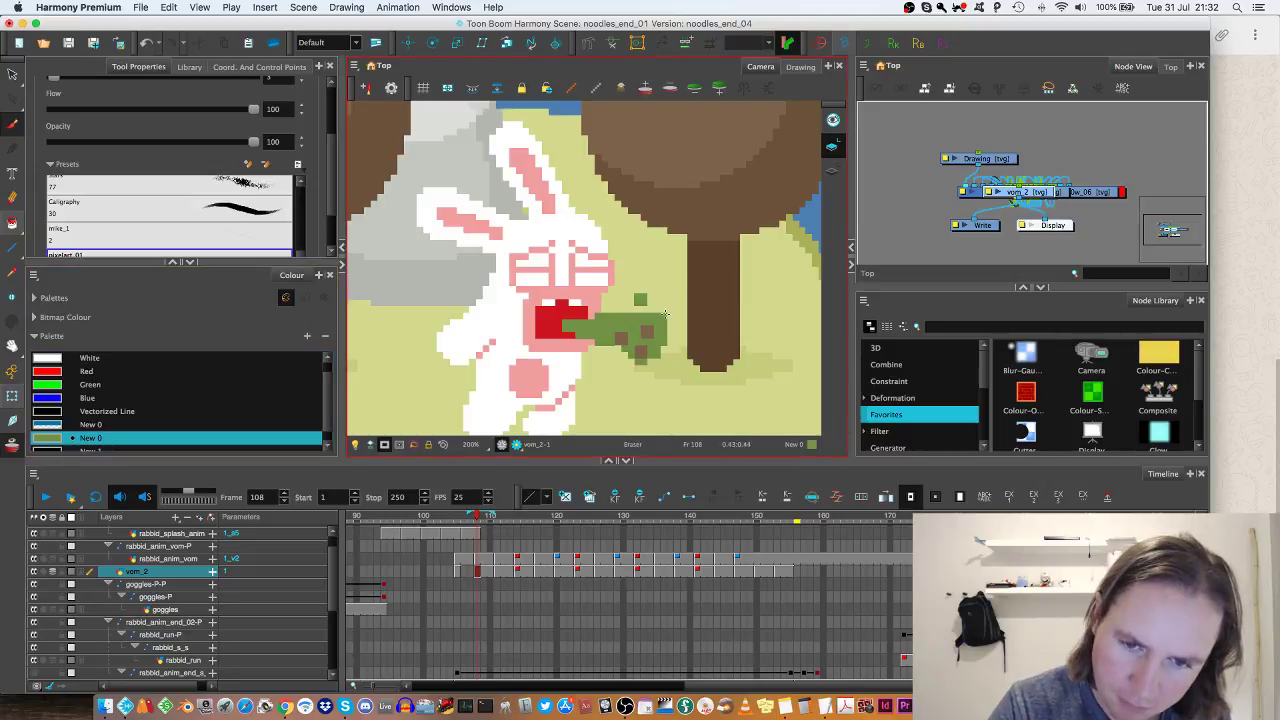
Step: Erase the stream's outer upper corner at frame 108 and paint its ragged tip further down and toward the tree trunk
{"action": "left_click", "coordinate": [665, 314]}
{"action": "left_click", "coordinate": [669, 349]}
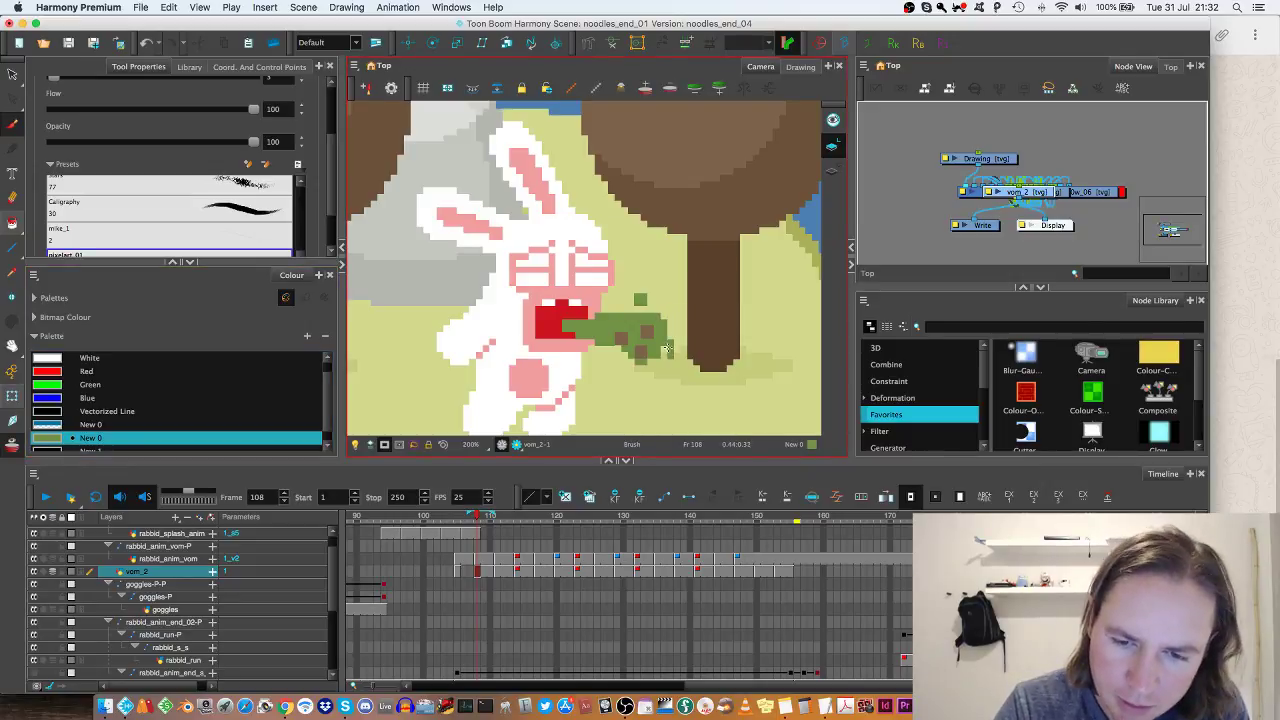
{"action": "left_click_drag", "start_coordinate": [667, 349], "coordinate": [662, 355]}
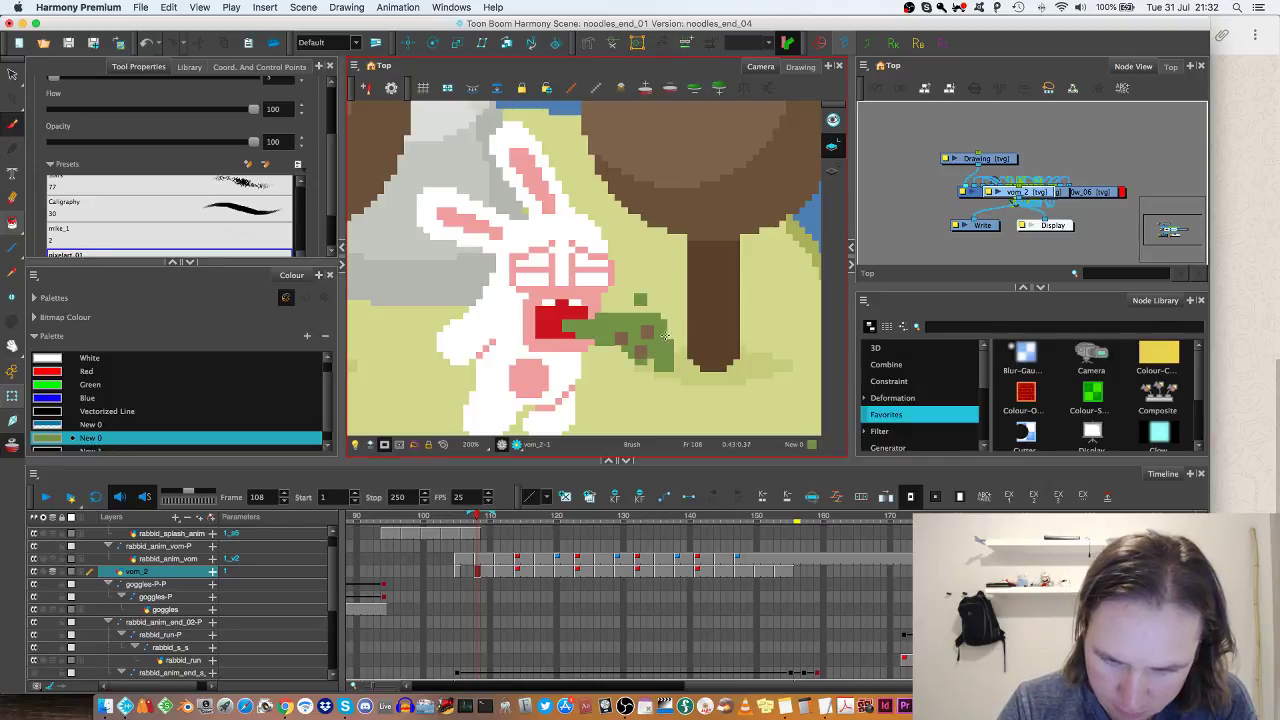
{"action": "left_click_drag", "start_coordinate": [672, 336], "coordinate": [683, 347]}
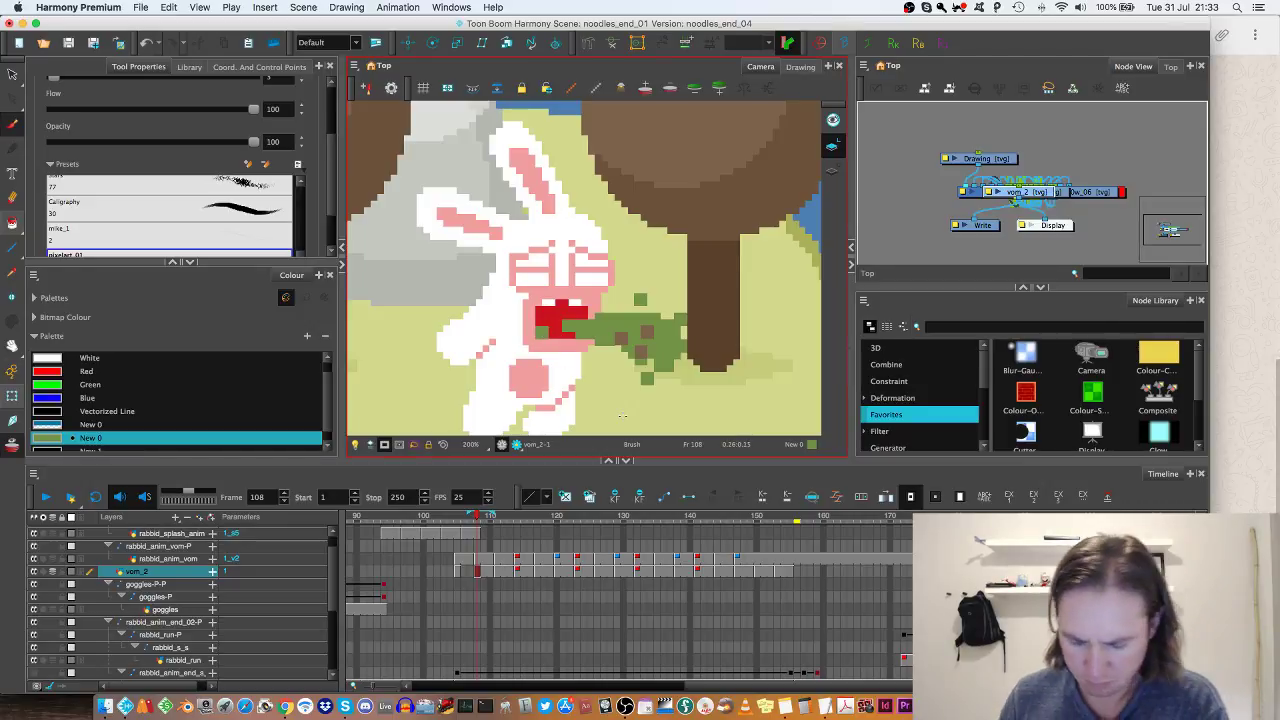
Step: Thicken the stream's upper bend on vom_2 at frame 111 and add two loose green drops beyond its tip
{"action": "key", "text": "period"}
{"action": "key", "text": "period"}
{"action": "key", "text": "period"}
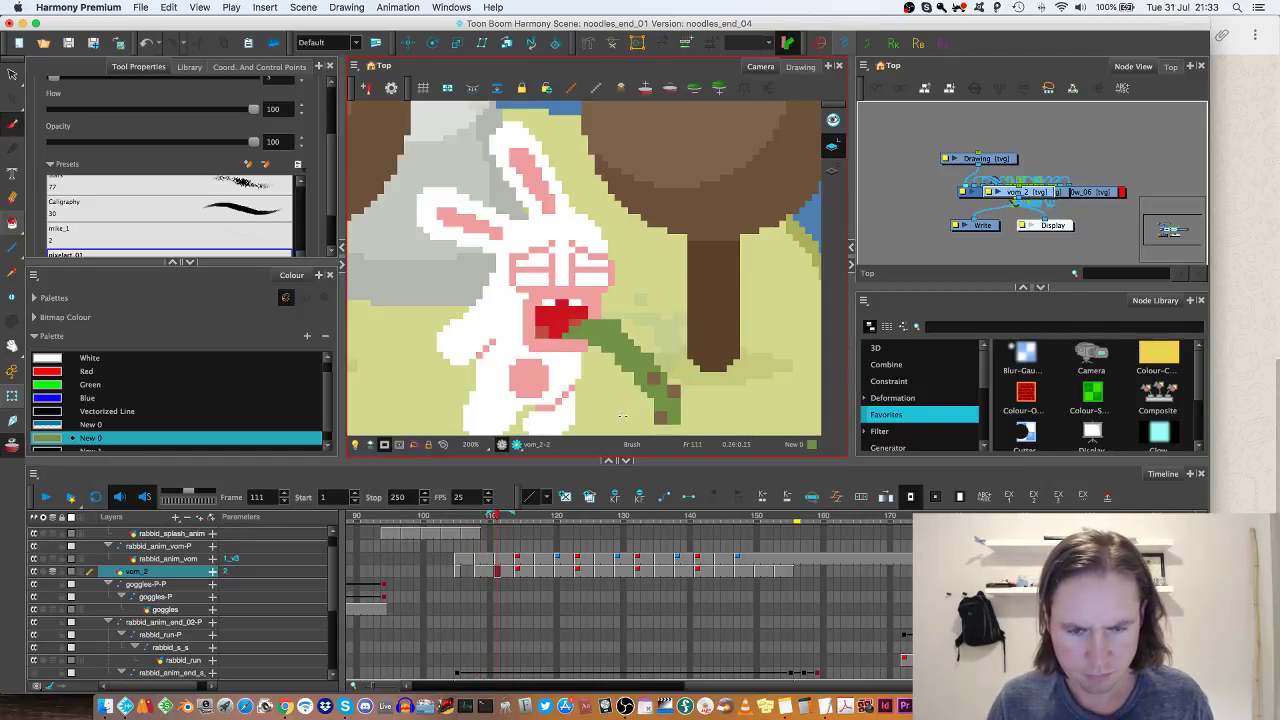
{"action": "left_click_drag", "start_coordinate": [622, 415], "coordinate": [637, 355]}
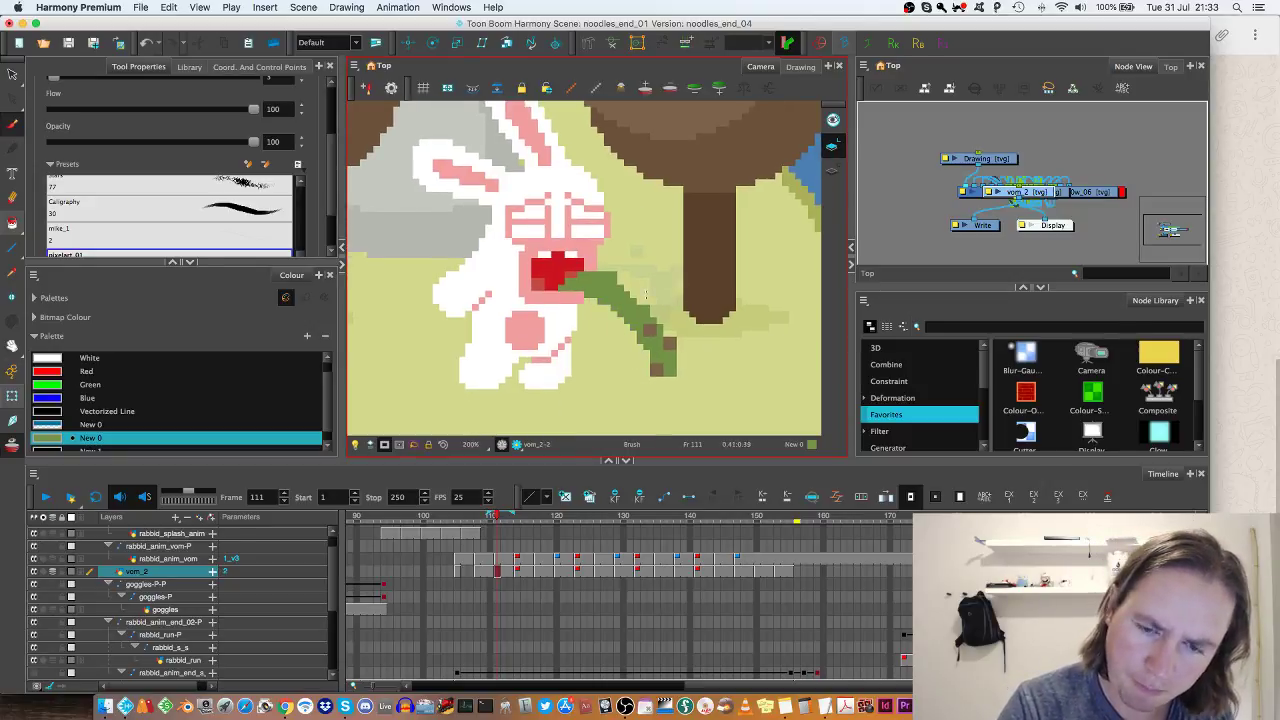
{"action": "key", "text": "alt+b"}
{"action": "left_click", "coordinate": [616, 278]}
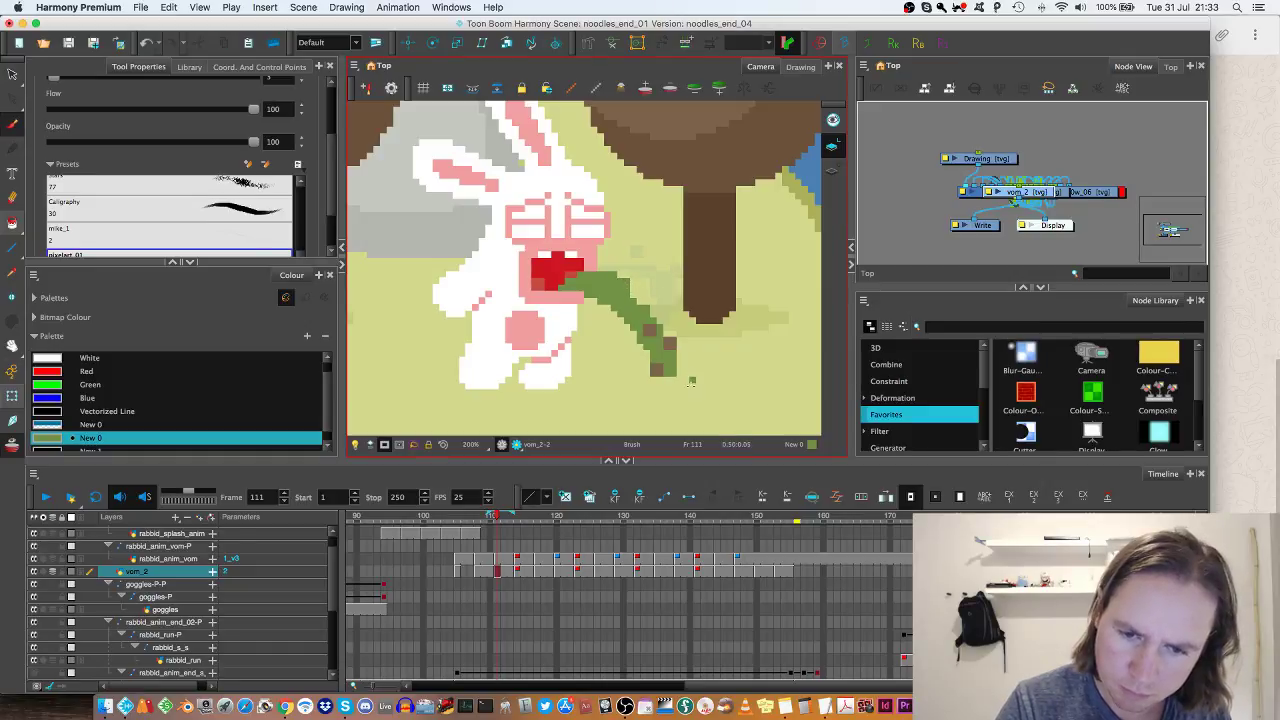
{"action": "left_click_drag", "start_coordinate": [691, 386], "coordinate": [697, 381]}
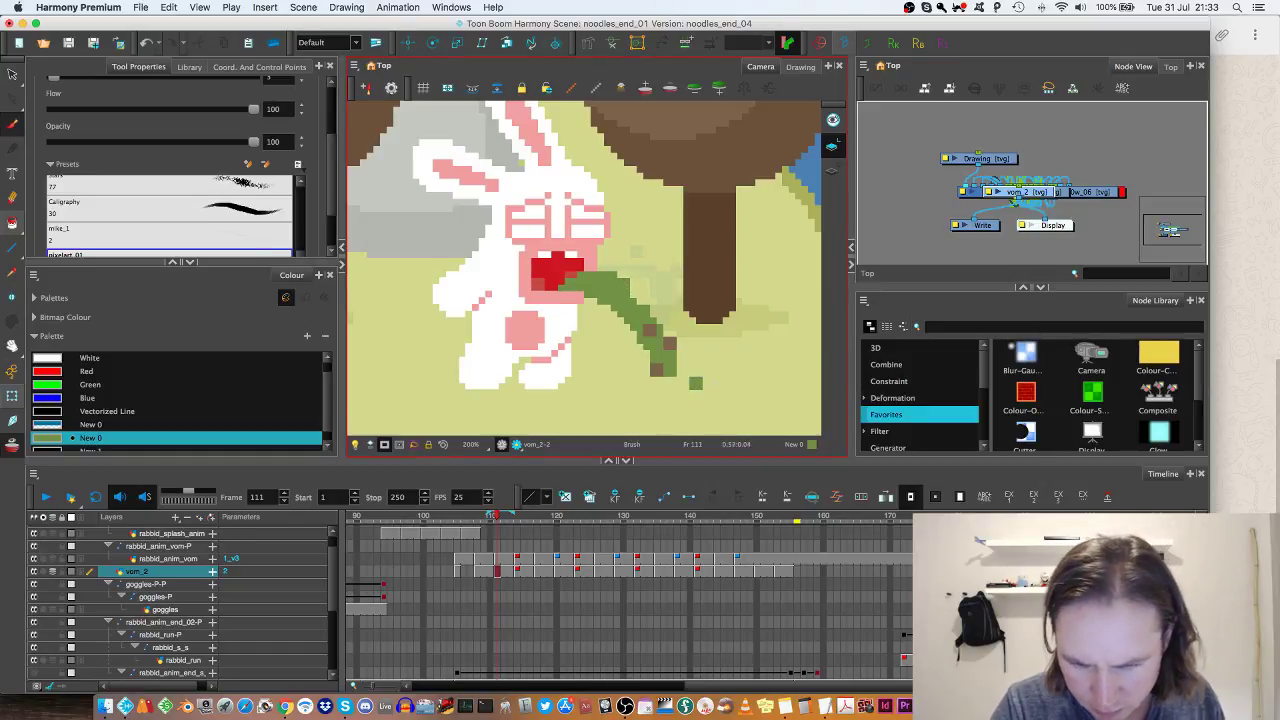
{"action": "left_click", "coordinate": [716, 363]}
Step: Broaden the stream's outer edge at frame 111, extend it to the back of the mouth and add more loose drops
{"action": "mouse_move", "coordinate": [623, 288]}
{"action": "left_mouse_down"}
{"action": "mouse_move", "coordinate": [676, 322]}
{"action": "mouse_move", "coordinate": [640, 298]}
{"action": "mouse_move", "coordinate": [662, 312]}
{"action": "left_mouse_up"}
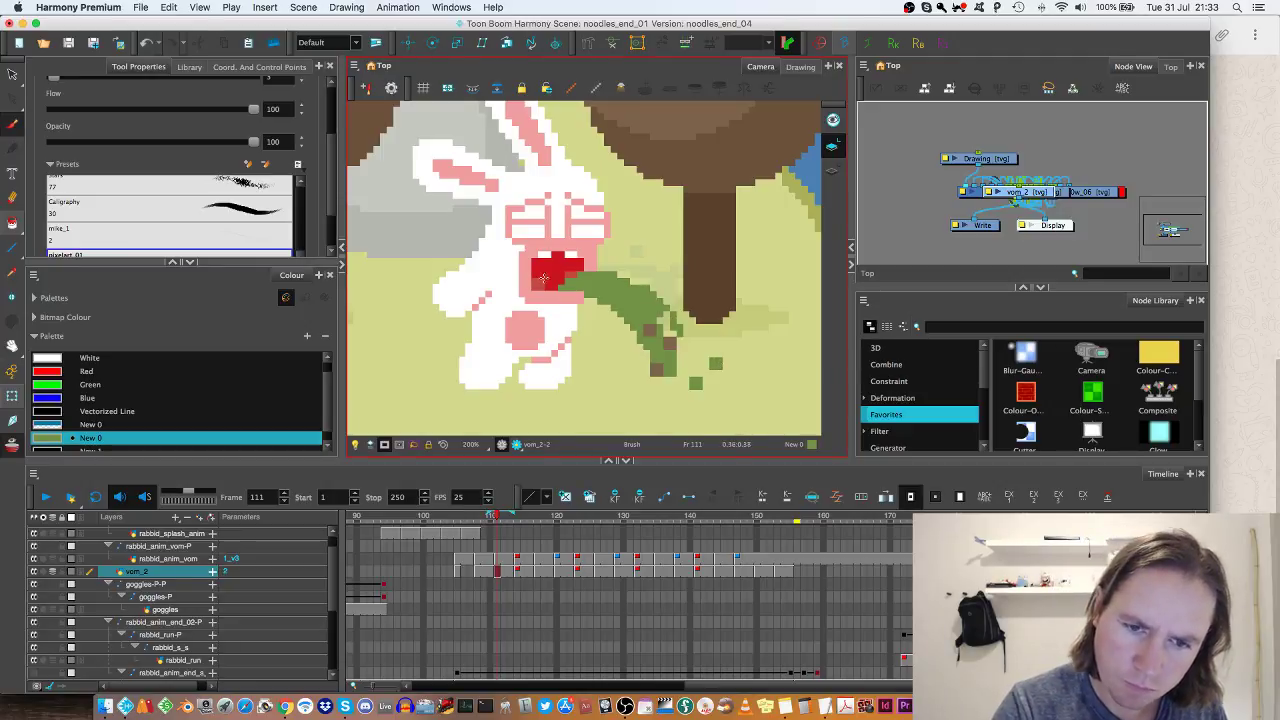
{"action": "mouse_move", "coordinate": [540, 286]}
{"action": "left_mouse_down"}
{"action": "mouse_move", "coordinate": [565, 287]}
{"action": "mouse_move", "coordinate": [552, 282]}
{"action": "mouse_move", "coordinate": [567, 274]}
{"action": "left_mouse_up"}
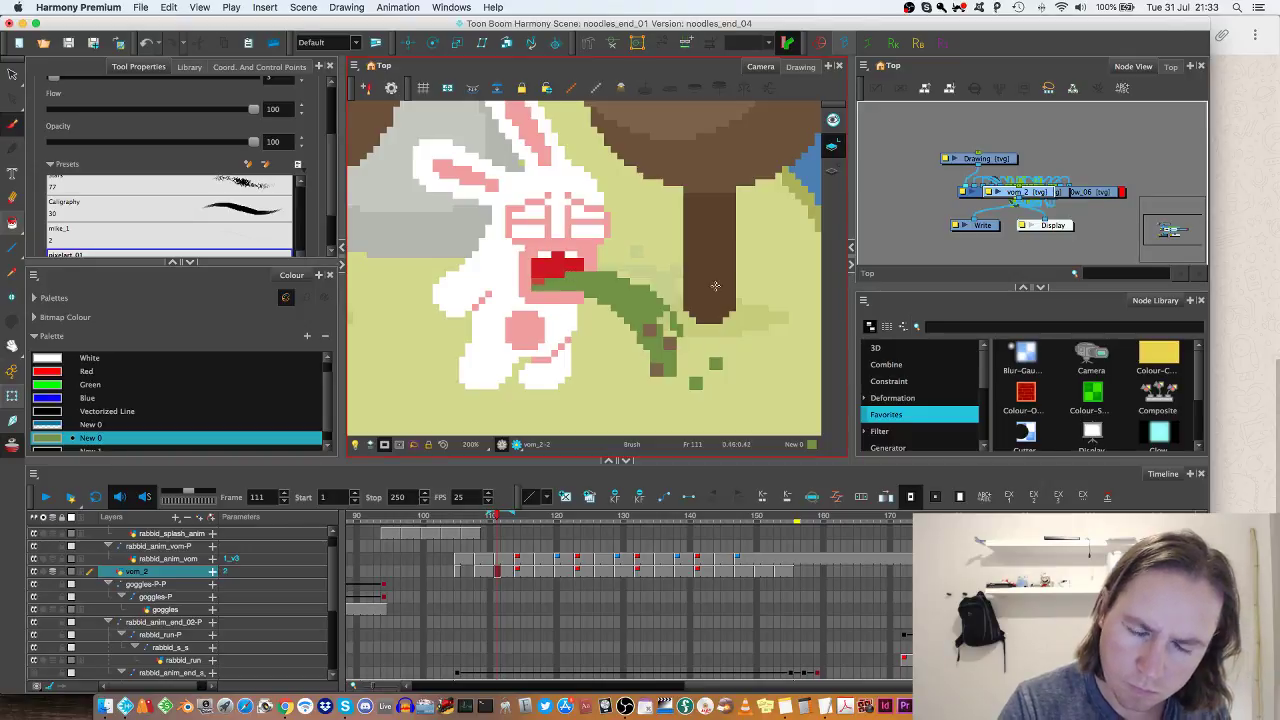
{"action": "left_click_drag", "start_coordinate": [665, 318], "coordinate": [670, 331]}
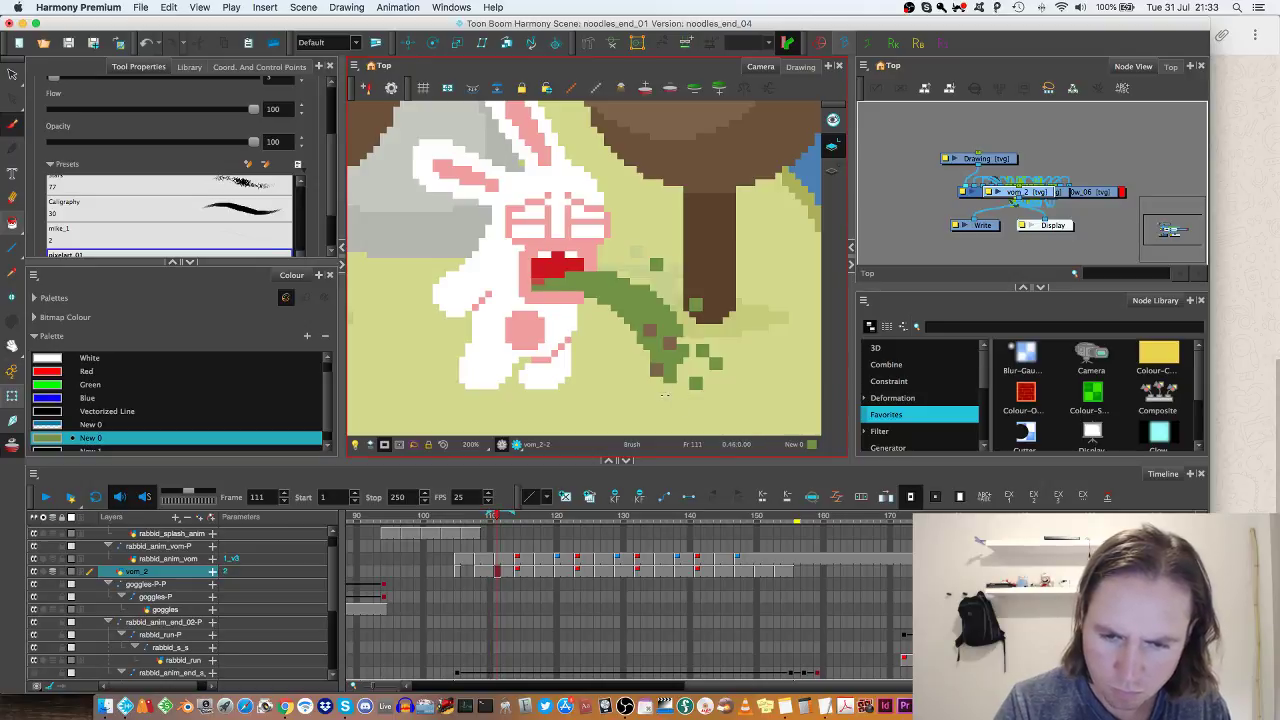
Step: Paint a flat green splash along the ground at the base of the stream on the vom_2 drawing at frame 113
{"action": "key", "text": "period"}
{"action": "key", "text": "period"}
{"action": "key", "text": "period"}
{"action": "key", "text": "comma"}
{"action": "left_click_drag", "start_coordinate": [648, 388], "coordinate": [686, 390]}
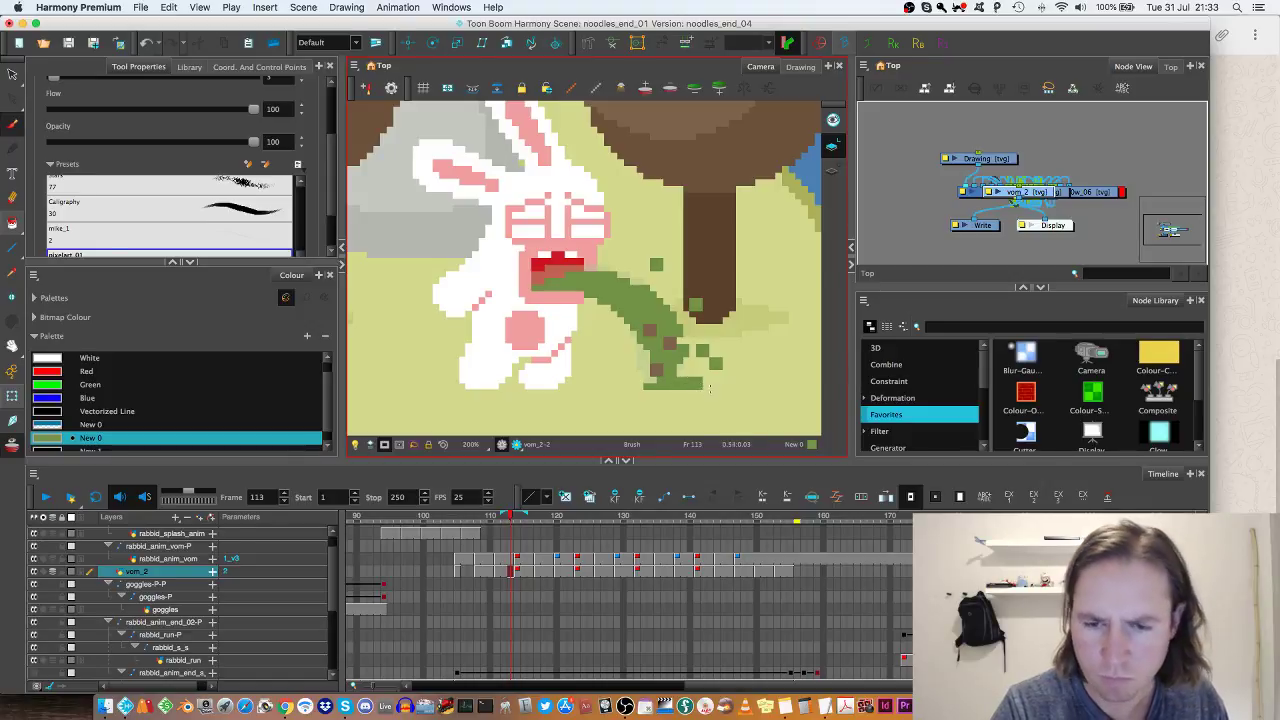
{"action": "key", "text": "comma"}
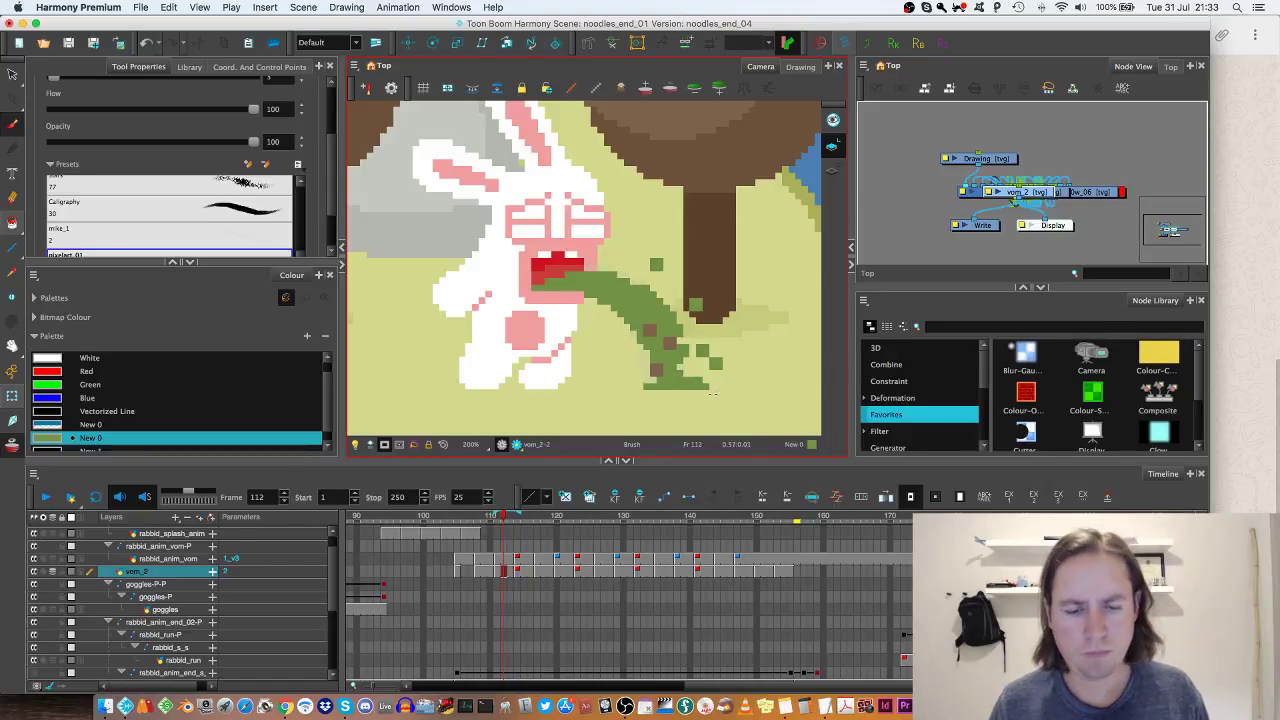
Step: Extend the frame 105 splatter drawing on vom_2 to frame 107 and start playback of the sequence
{"action": "left_click", "coordinate": [471, 574]}
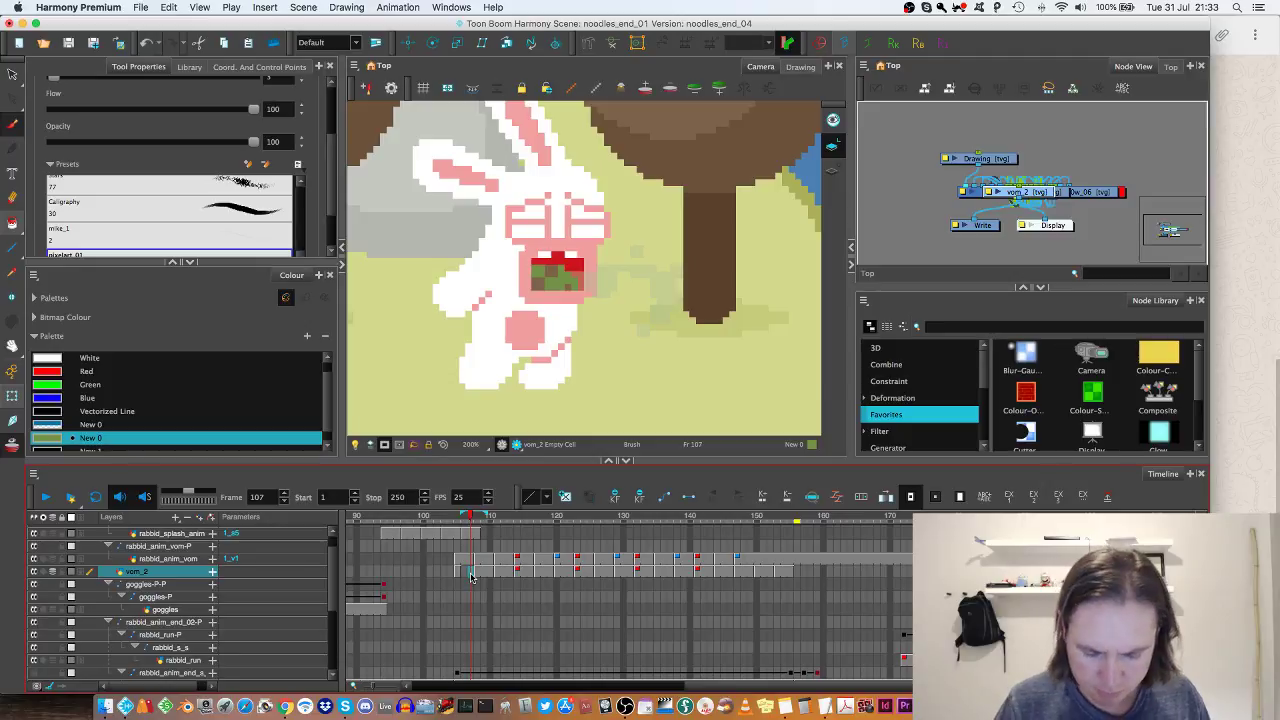
{"action": "key", "text": "super+v"}
{"action": "key", "text": "Return"}
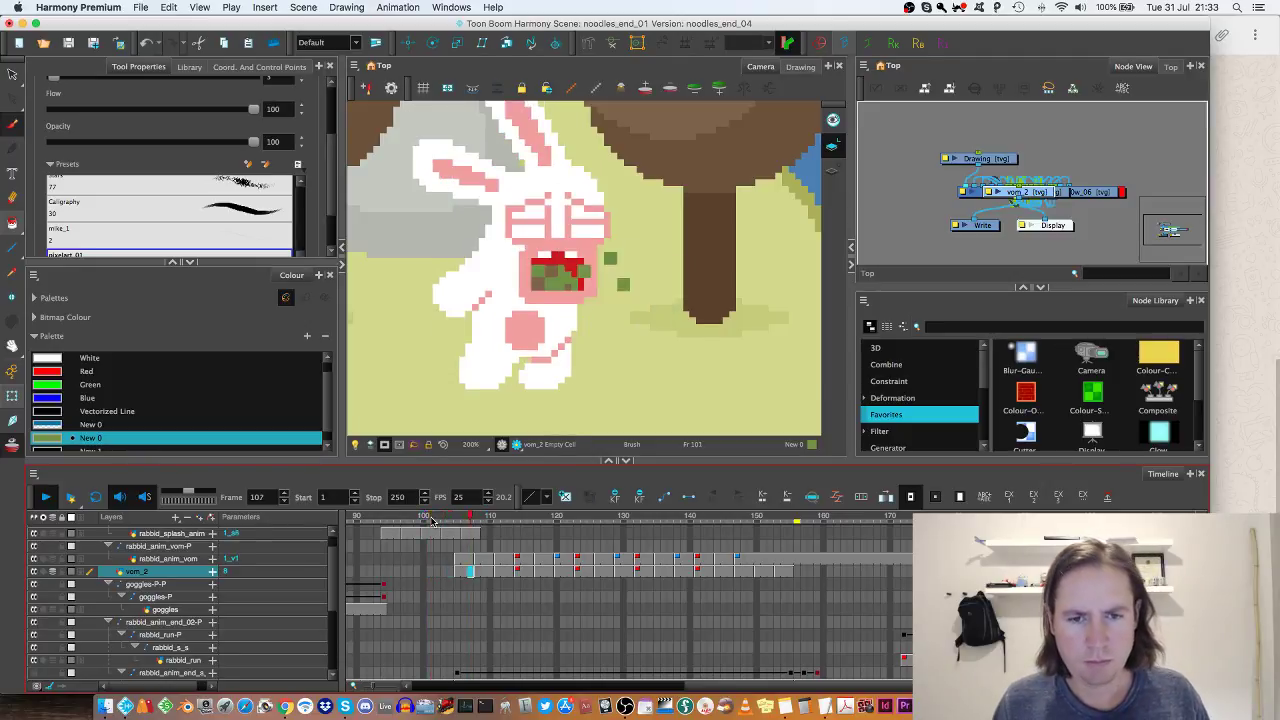
Step: Replay the vomiting sequence several times from frame 101, and examine the vom_2 drawings at frames 105 and 111
{"action": "left_click", "coordinate": [431, 519]}
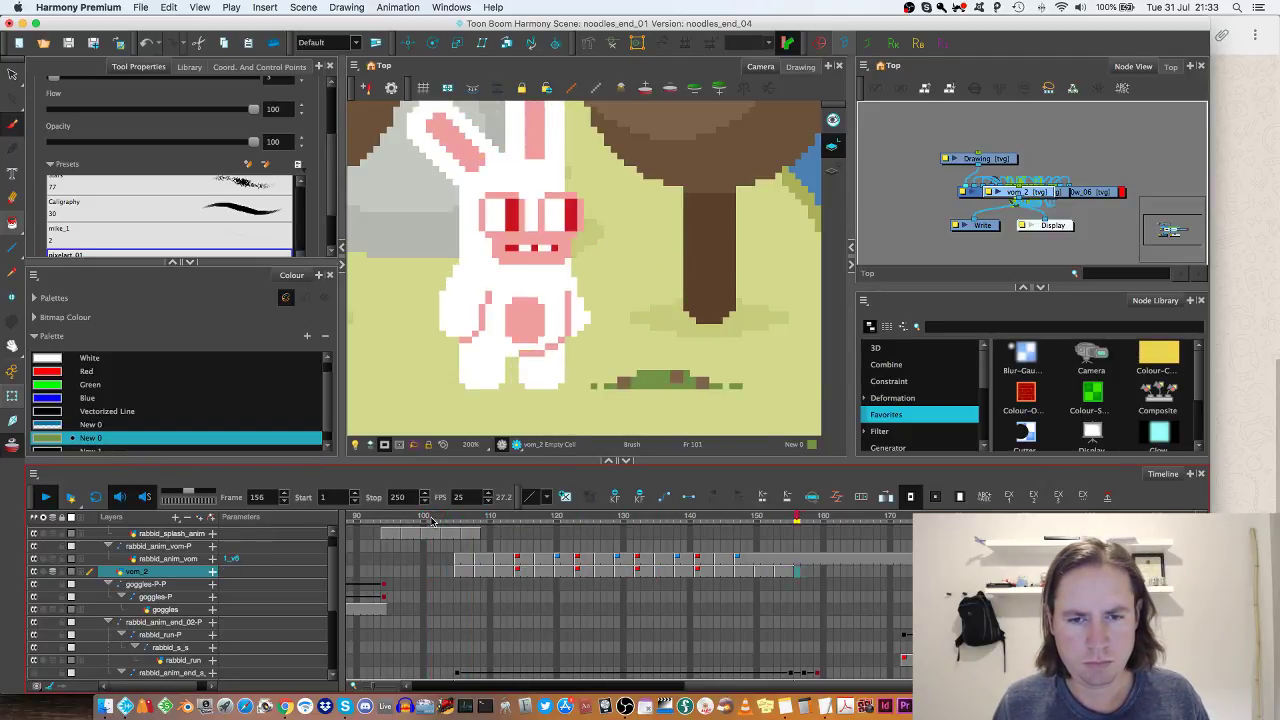
{"action": "key", "text": "Return"}
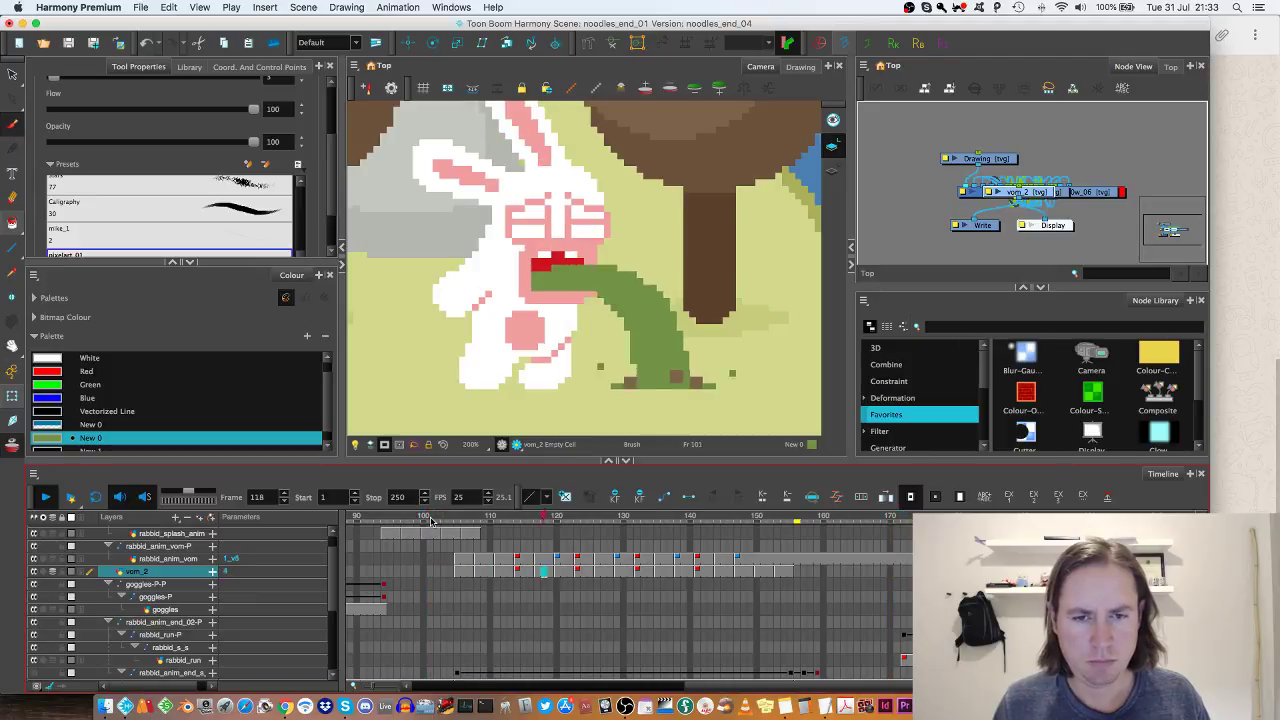
{"action": "left_click", "coordinate": [431, 519]}
{"action": "key", "text": "Return"}
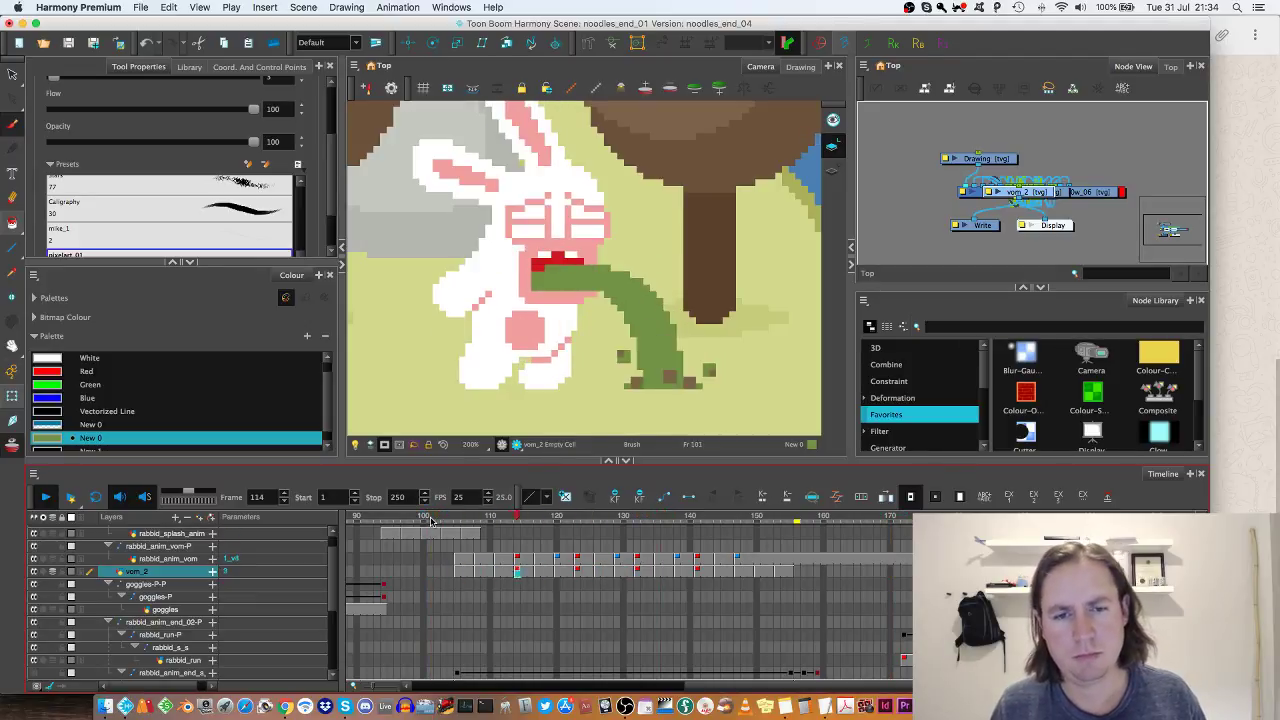
{"action": "left_click", "coordinate": [437, 519]}
{"action": "left_click_drag", "start_coordinate": [437, 519], "coordinate": [461, 519]}
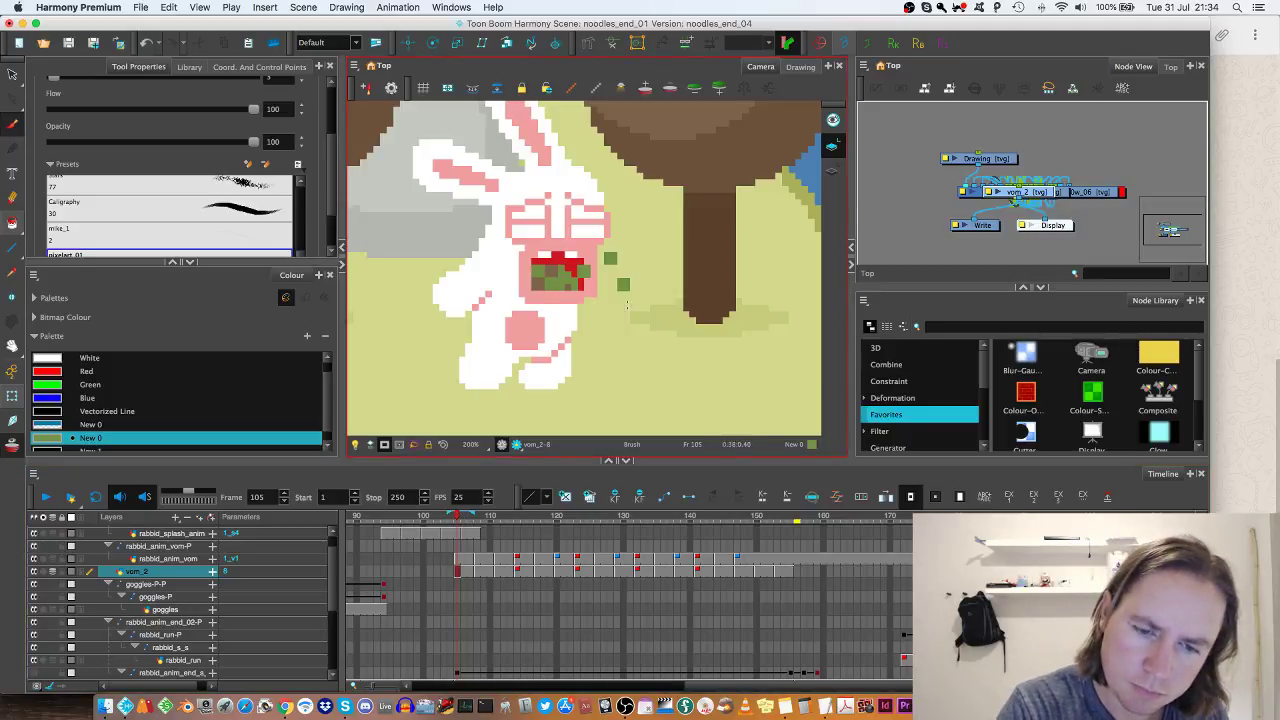
{"action": "key", "text": "Return"}
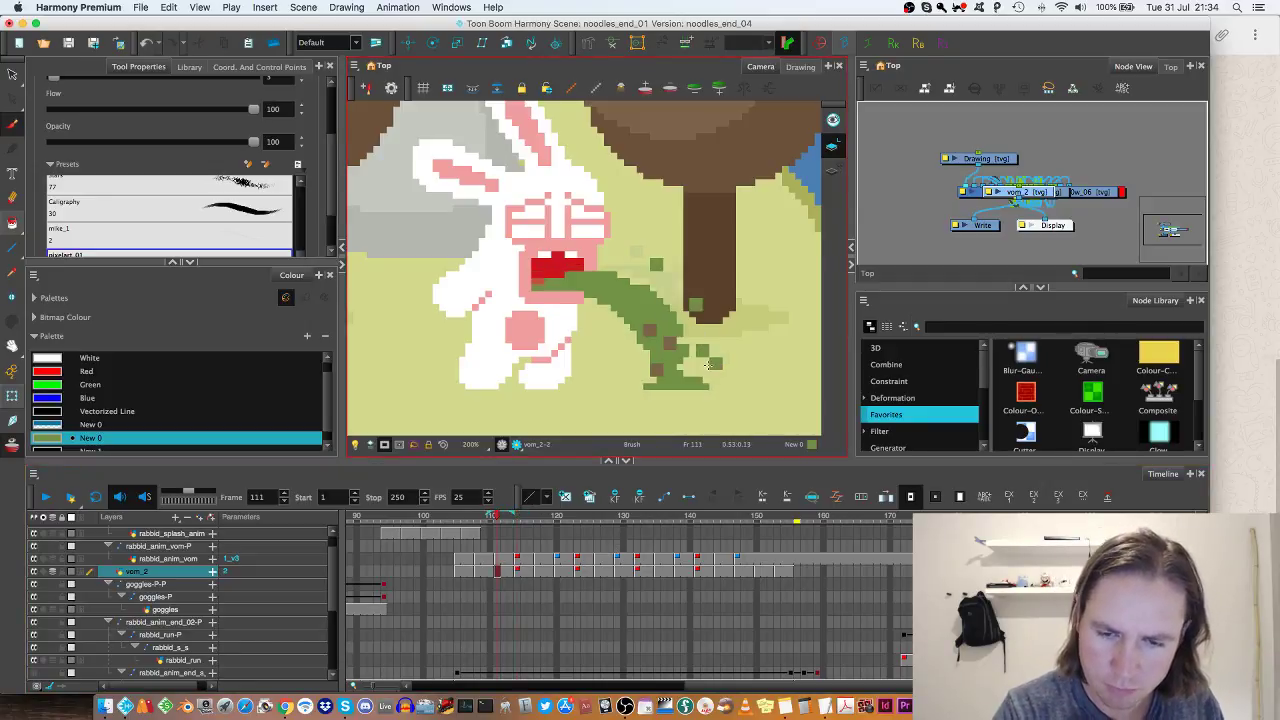
Step: Review the vom_2 drawings from frame 111 to 117 and replay the vomiting sequence from about frame 102
{"action": "key", "text": "f"}
{"action": "key", "text": "f"}
{"action": "key", "text": "g"}
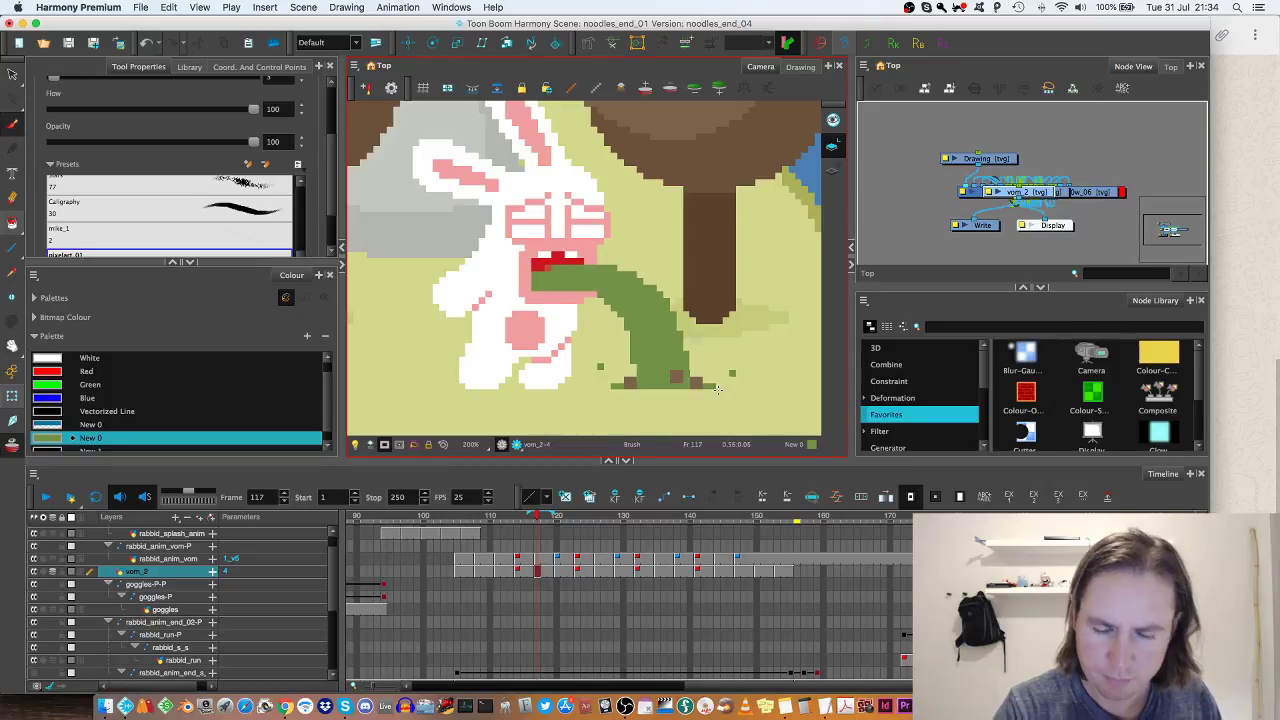
{"action": "scroll", "coordinate": [717, 389], "scroll_direction": "down", "scroll_amount": 3}
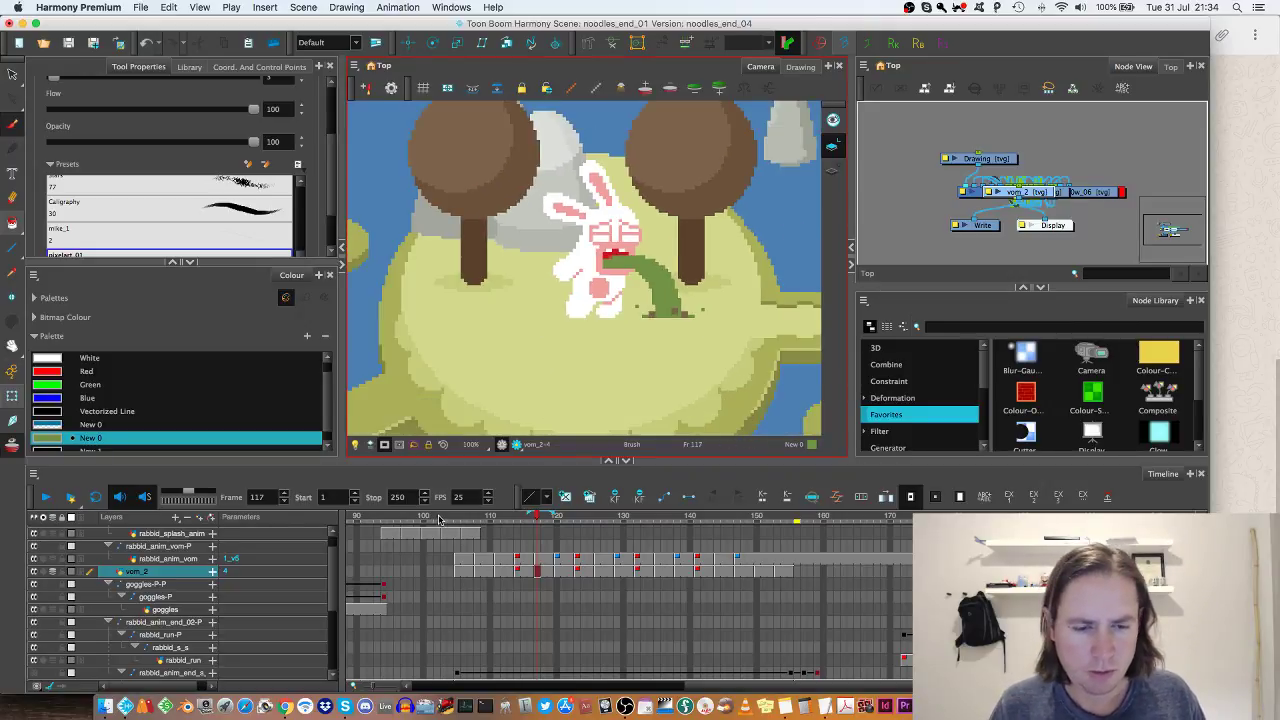
{"action": "left_click", "coordinate": [439, 518]}
{"action": "key", "text": "shift+Return"}
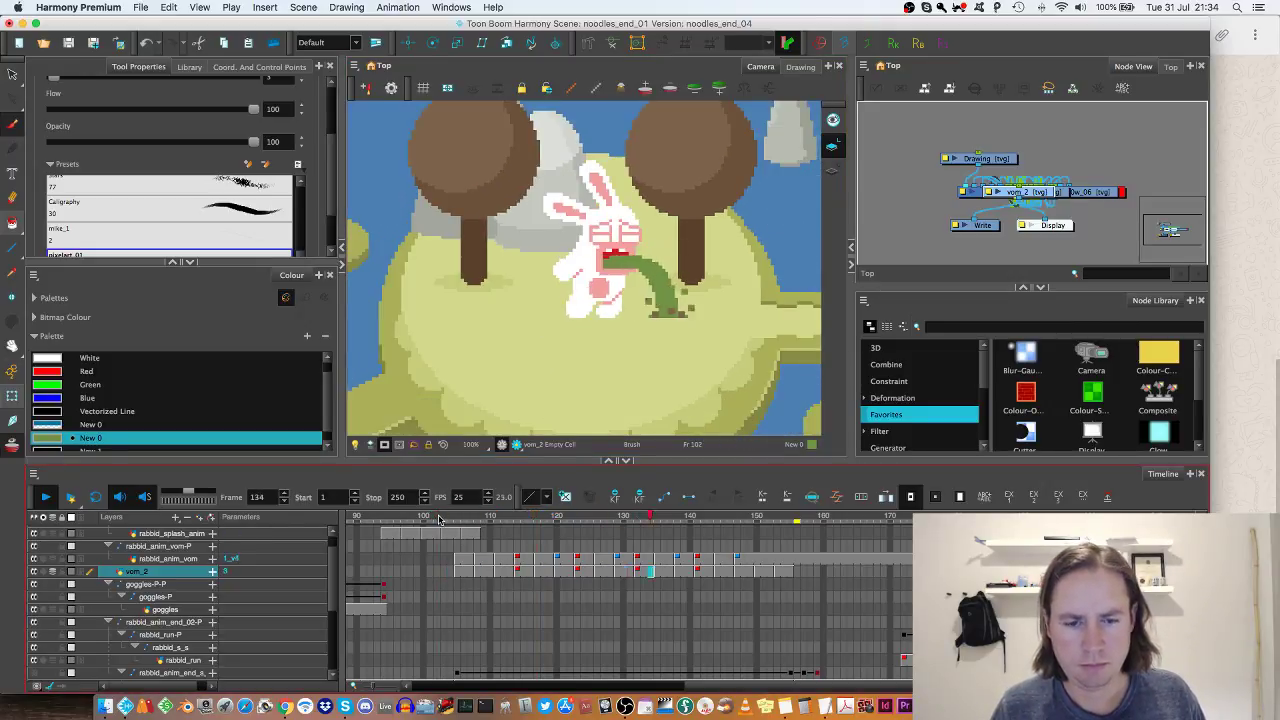
{"action": "left_click", "coordinate": [439, 518]}
{"action": "key", "text": "Return"}
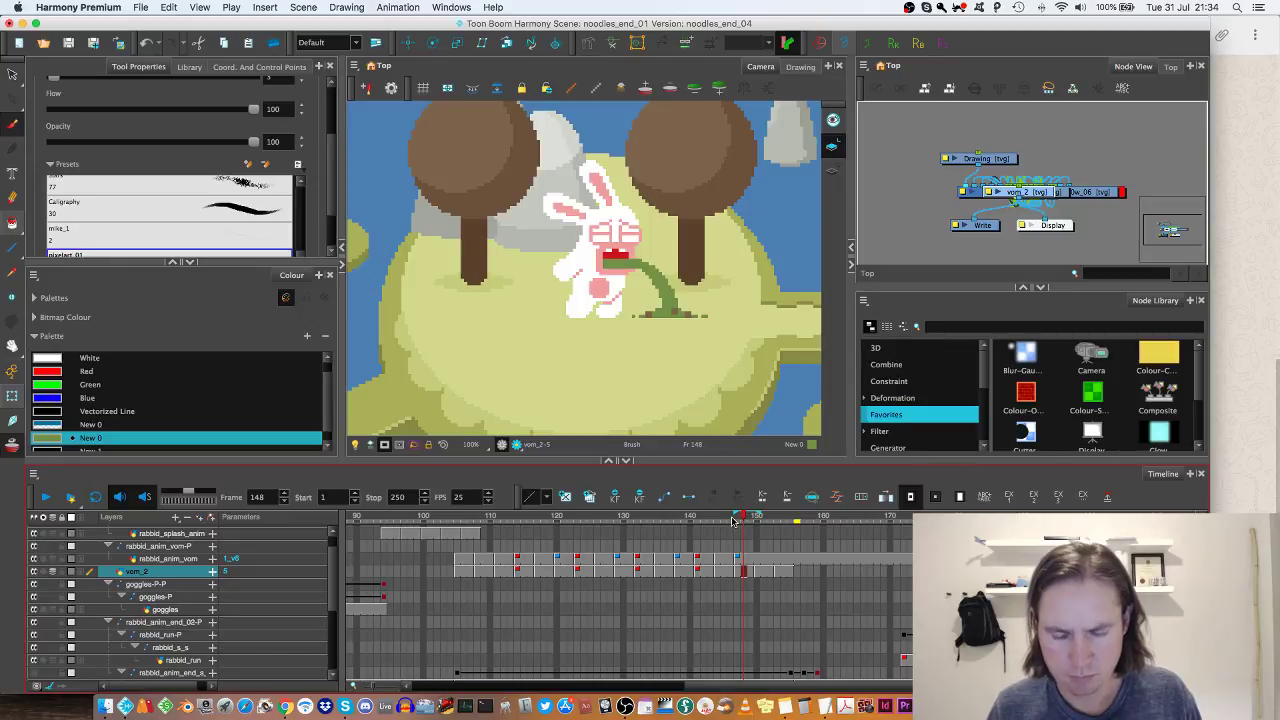
Step: Paint a small green drop dripping below the rabbit's mouth on the vom_2 drawings at frames 150 and 153, lower on the second
{"action": "key", "text": "g"}
{"action": "key", "text": "g"}
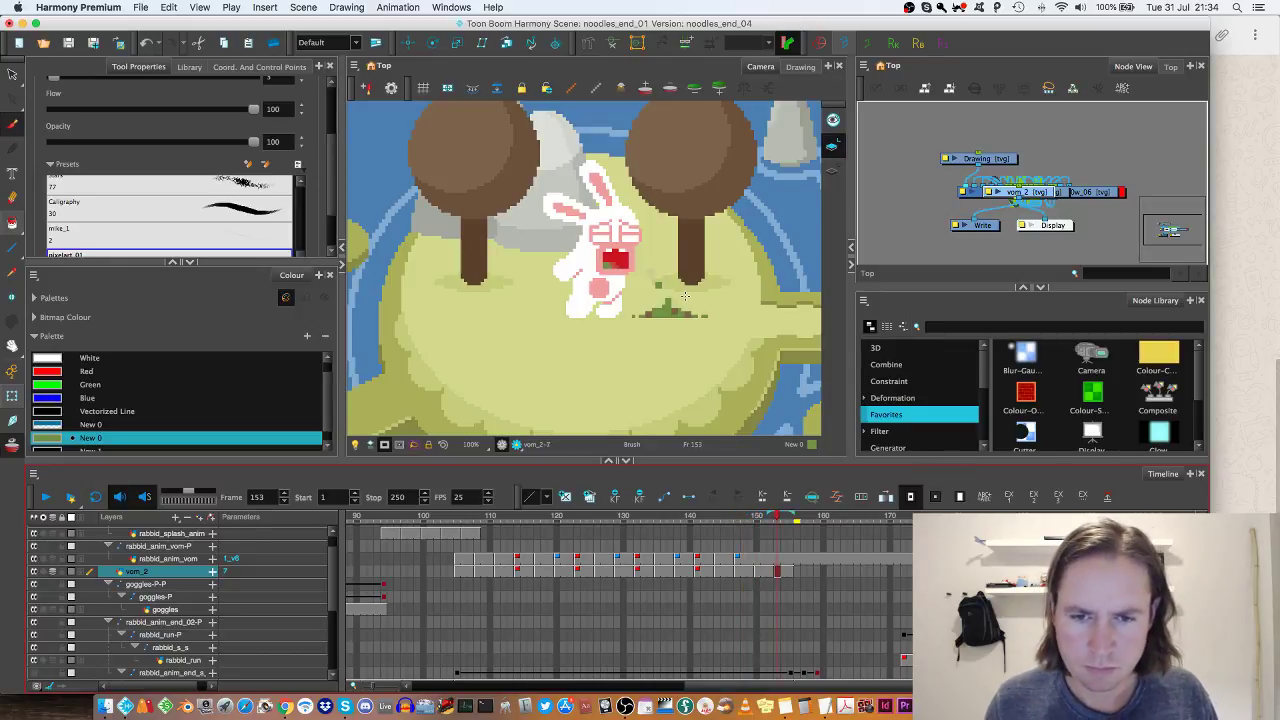
{"action": "scroll", "coordinate": [685, 296], "scroll_direction": "up", "scroll_amount": 2}
{"action": "key", "text": "comma"}
{"action": "key", "text": "comma"}
{"action": "key", "text": "comma"}
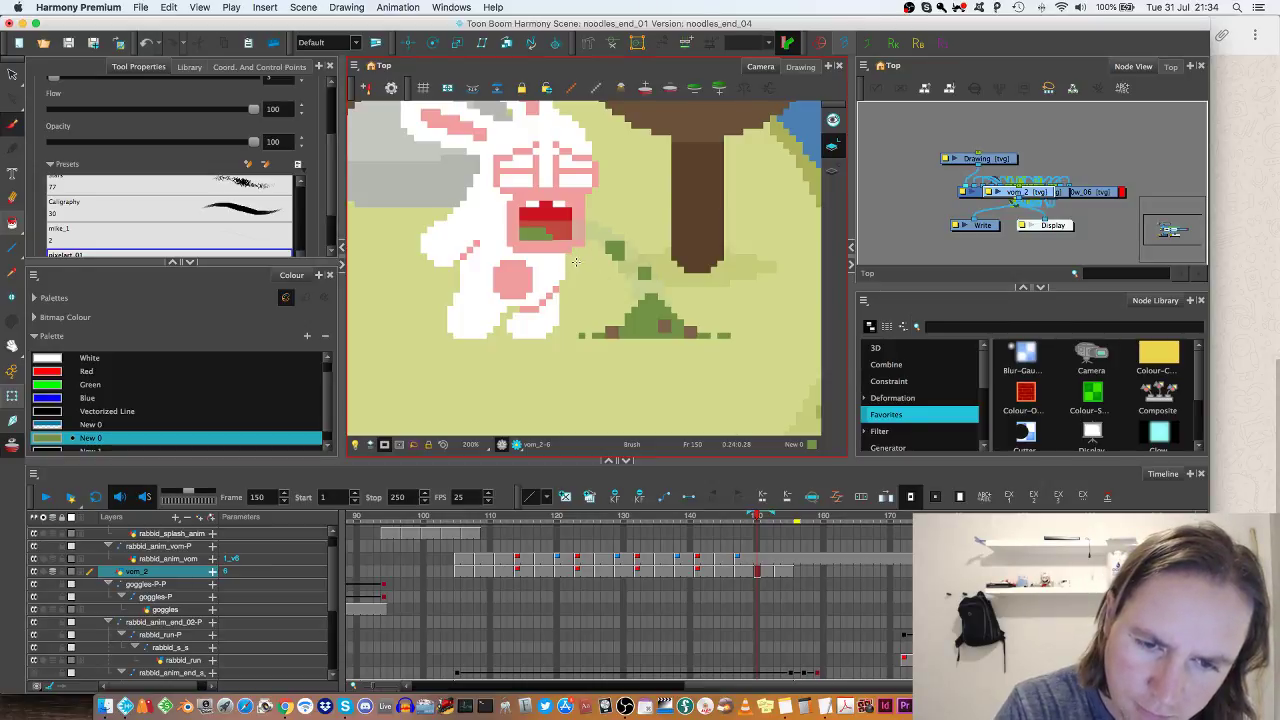
{"action": "key", "text": "period"}
{"action": "key", "text": "period"}
{"action": "key", "text": "period"}
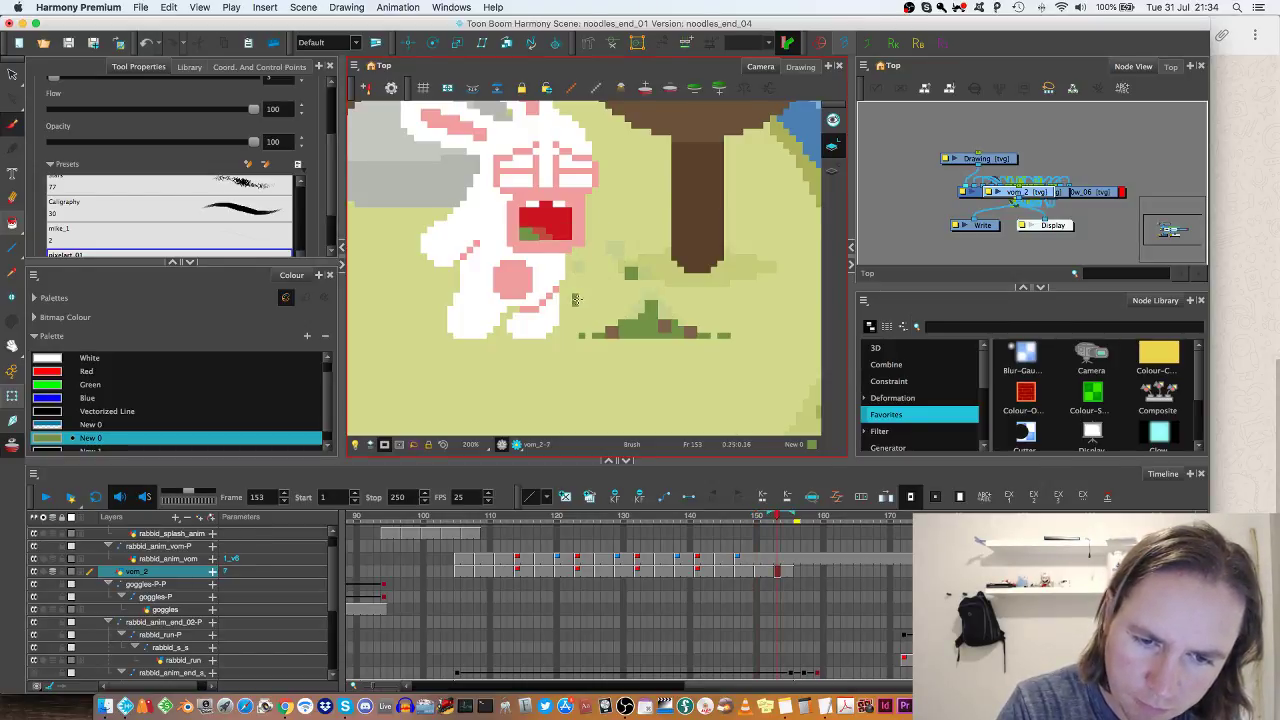
Step: Add a vom_2 drawing at frame 156 with the green drop landing beside the puddle, and hold it through frame 158
{"action": "key", "text": "period"}
{"action": "key", "text": "period"}
{"action": "key", "text": "period"}
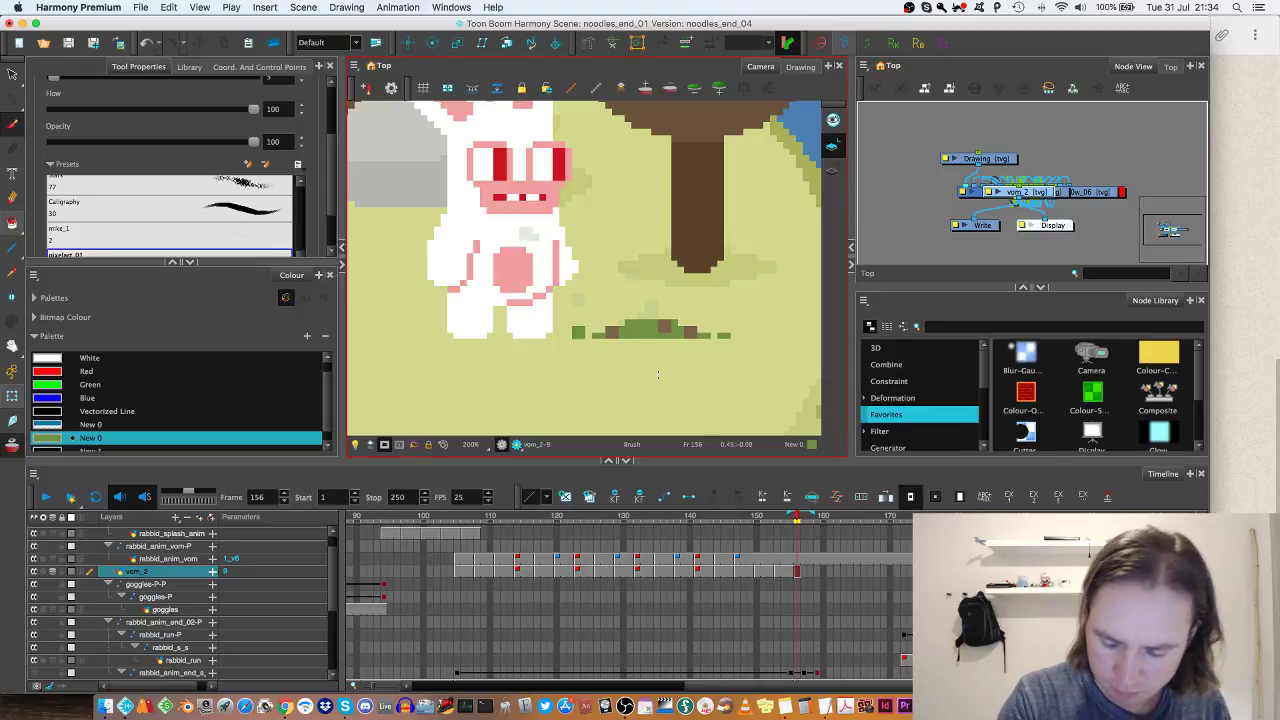
{"action": "key", "text": "period"}
{"action": "key", "text": "period"}
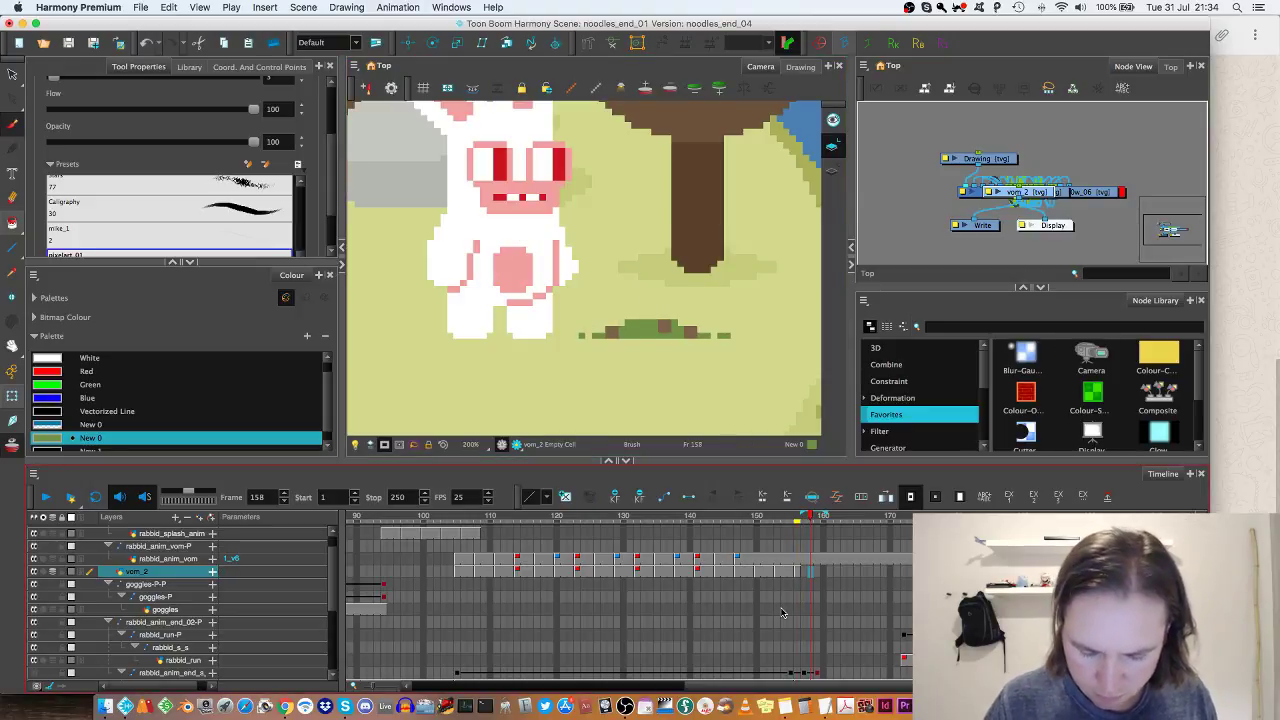
Step: Replay the end of the vomiting from frames 130 and 145, and check the vom_2 drawings at frames 115 and 105
{"action": "left_click", "coordinate": [626, 519]}
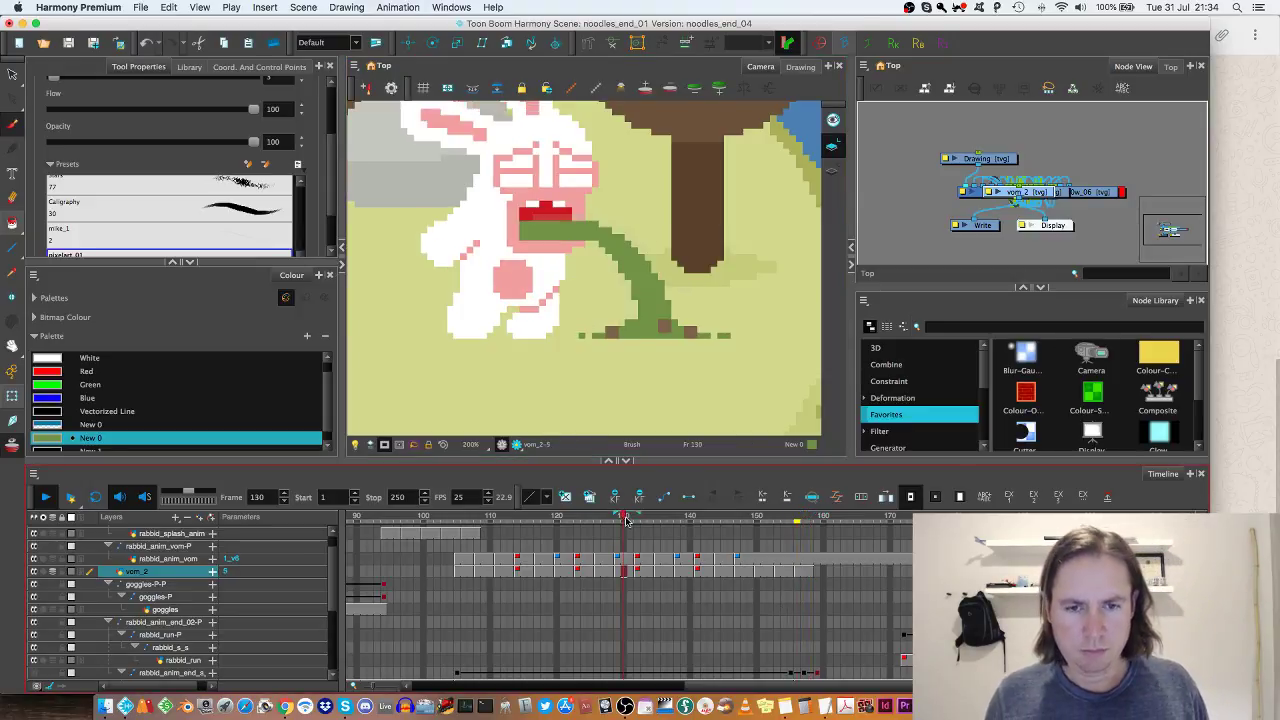
{"action": "key", "text": "Return"}
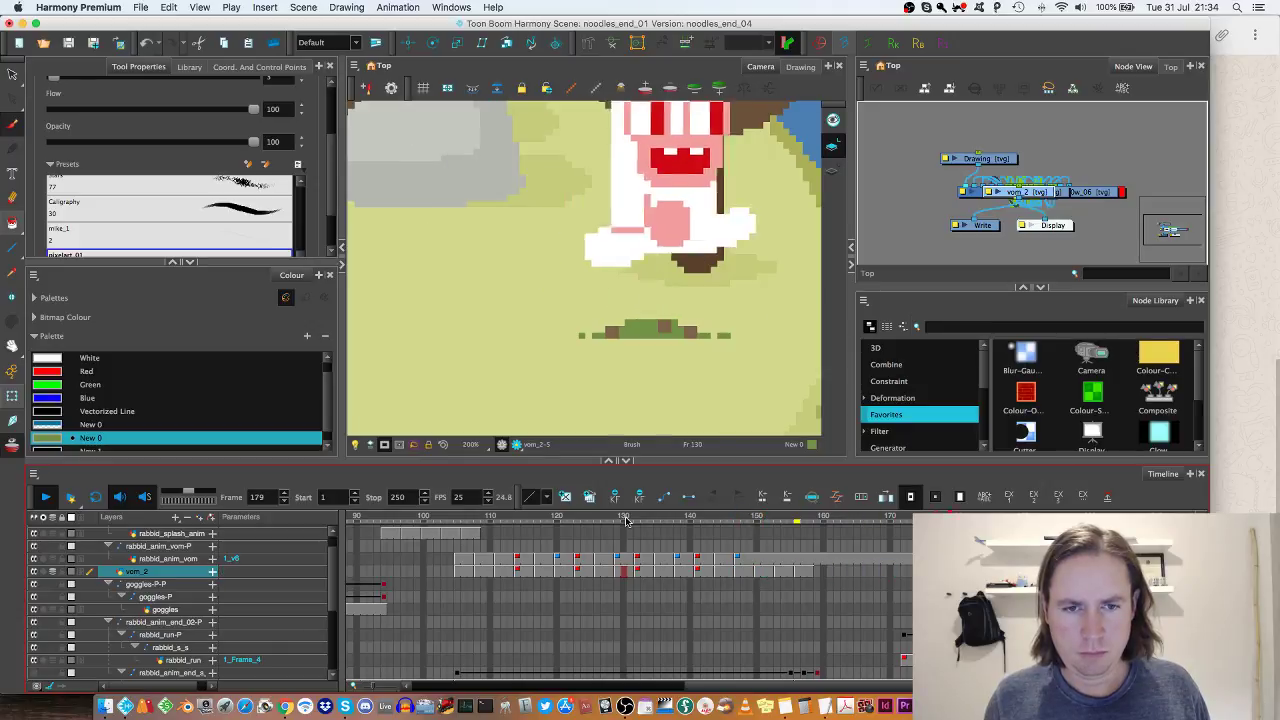
{"action": "key", "text": "Return"}
{"action": "left_click", "coordinate": [723, 519]}
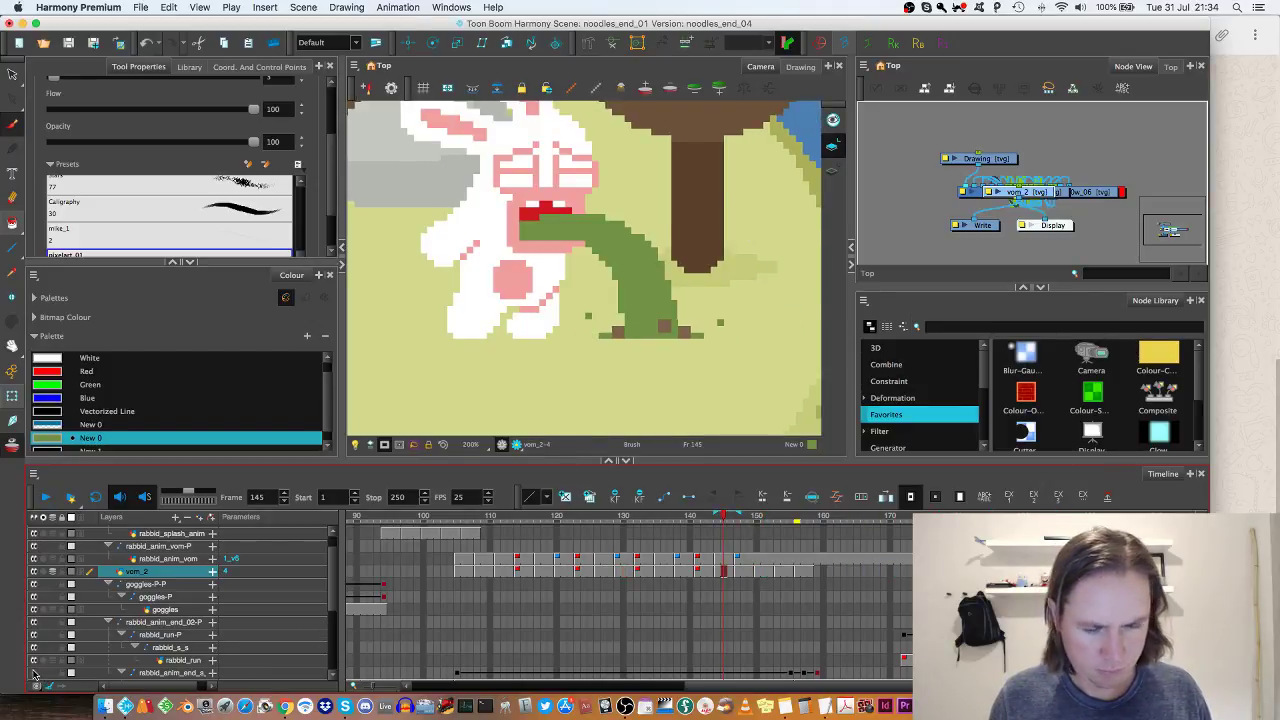
{"action": "key", "text": "Return"}
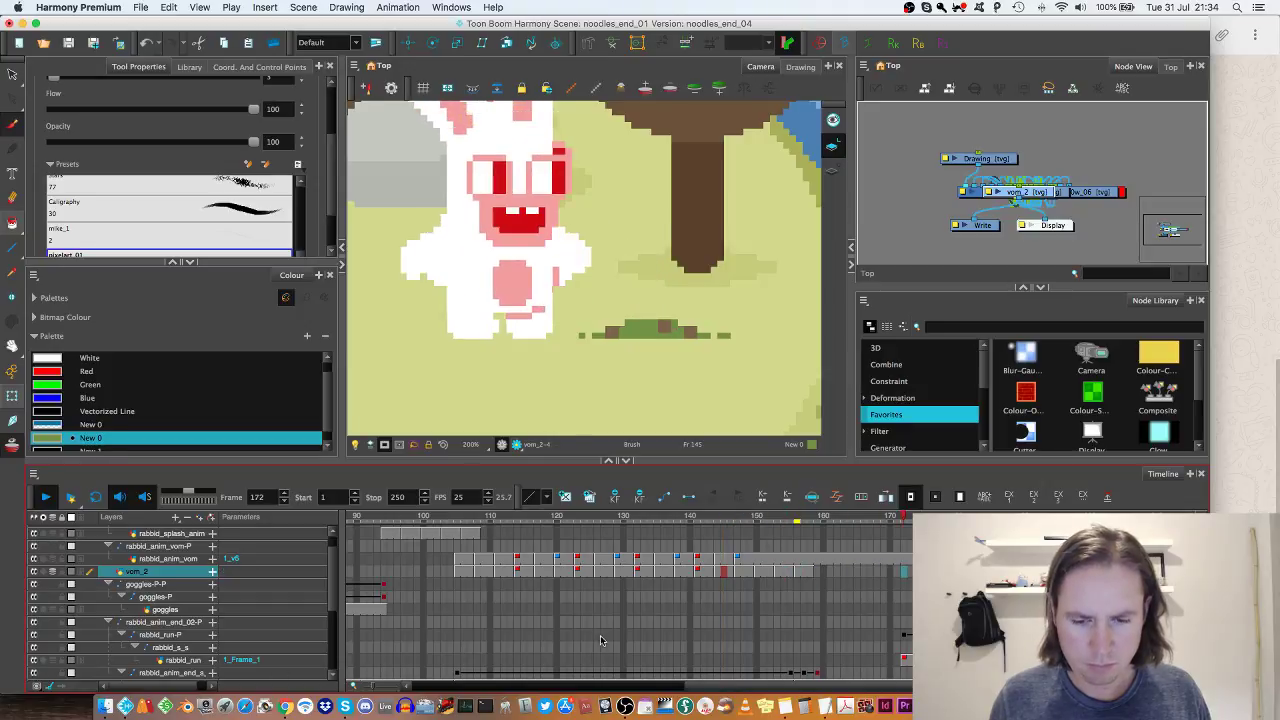
{"action": "left_click", "coordinate": [562, 517]}
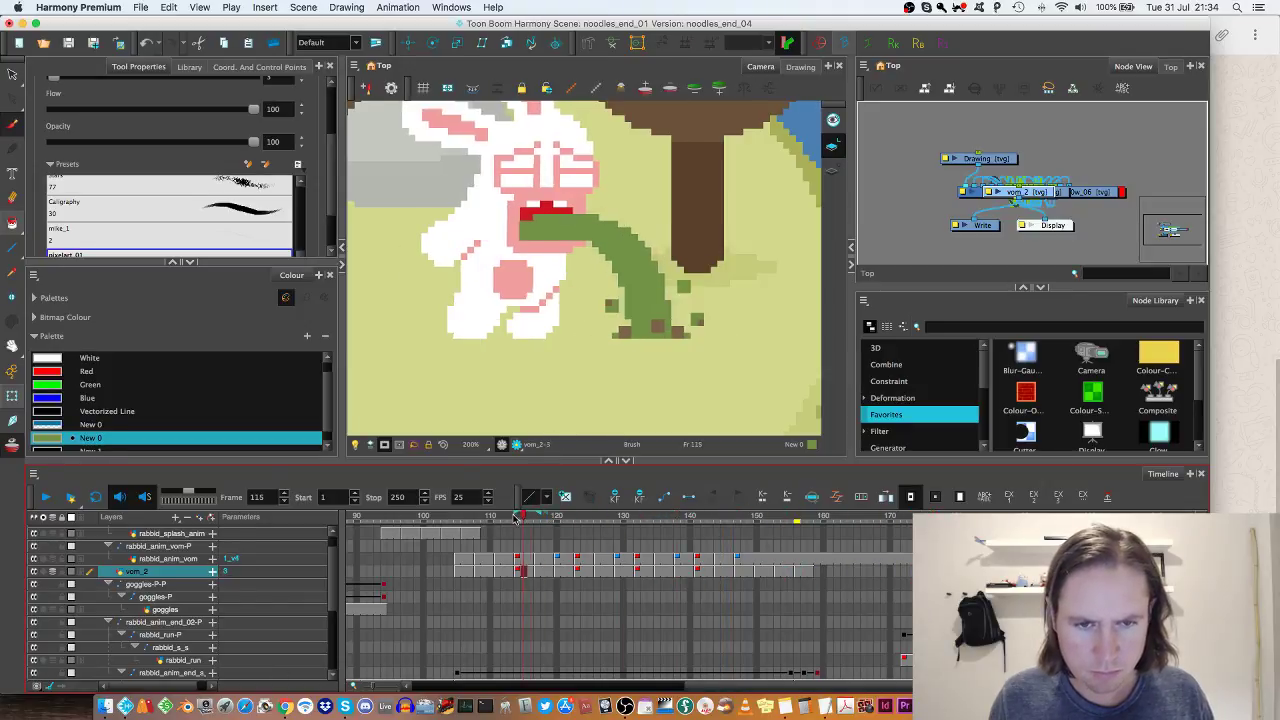
{"action": "left_click", "coordinate": [452, 516]}
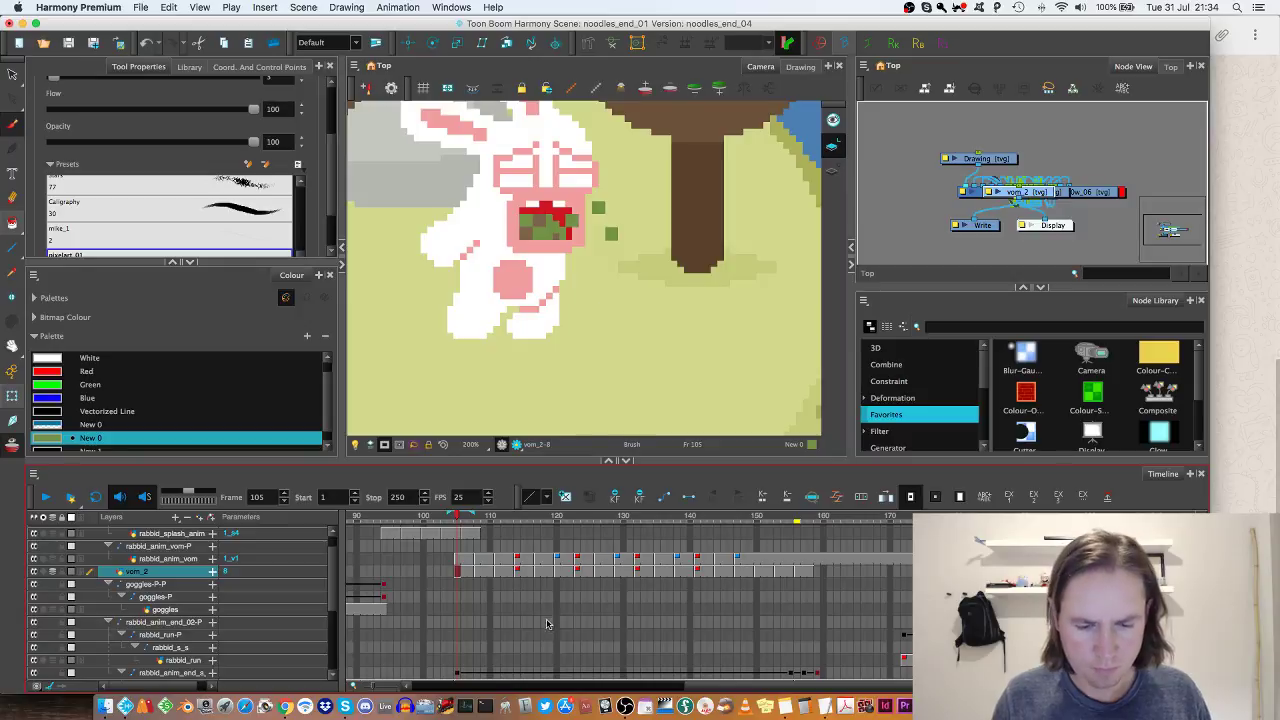
Step: Examine the puddle within the wider scene at frame 206 and the pixelart_01 brush preset
{"action": "scroll", "coordinate": [688, 383], "scroll_direction": "down", "scroll_amount": 5}
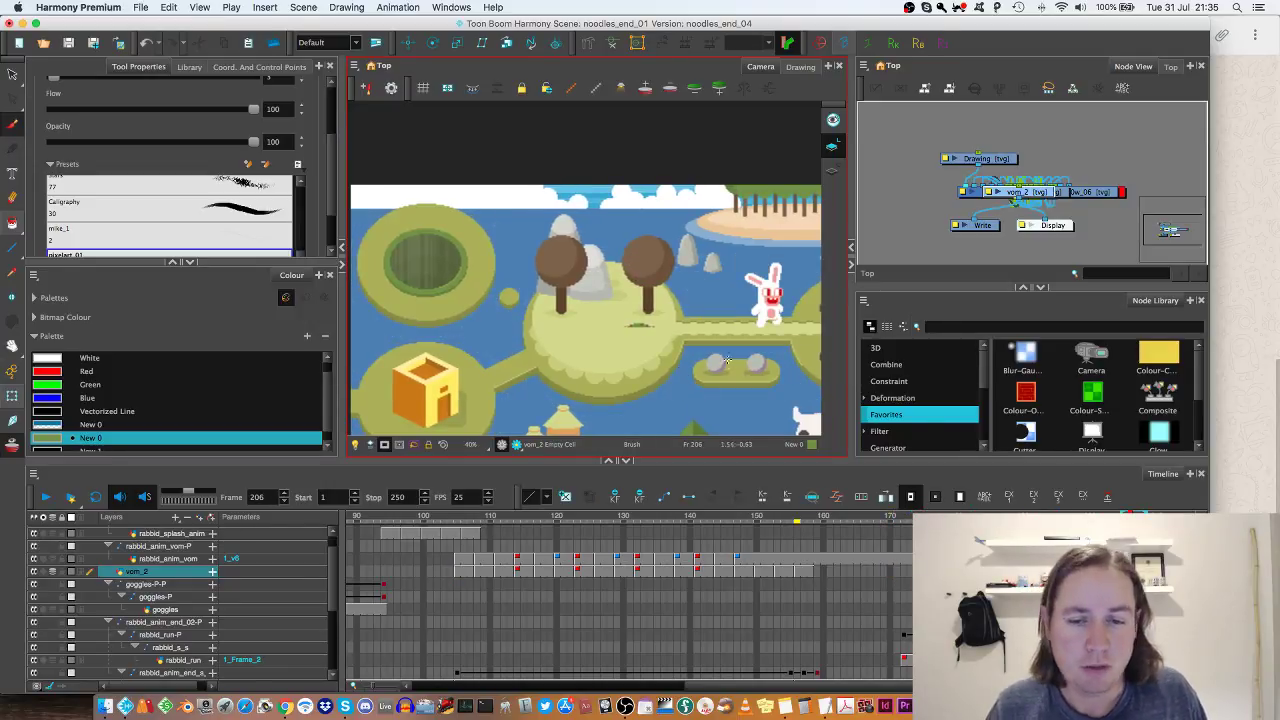
{"action": "scroll", "coordinate": [728, 360], "scroll_direction": "up", "scroll_amount": 3}
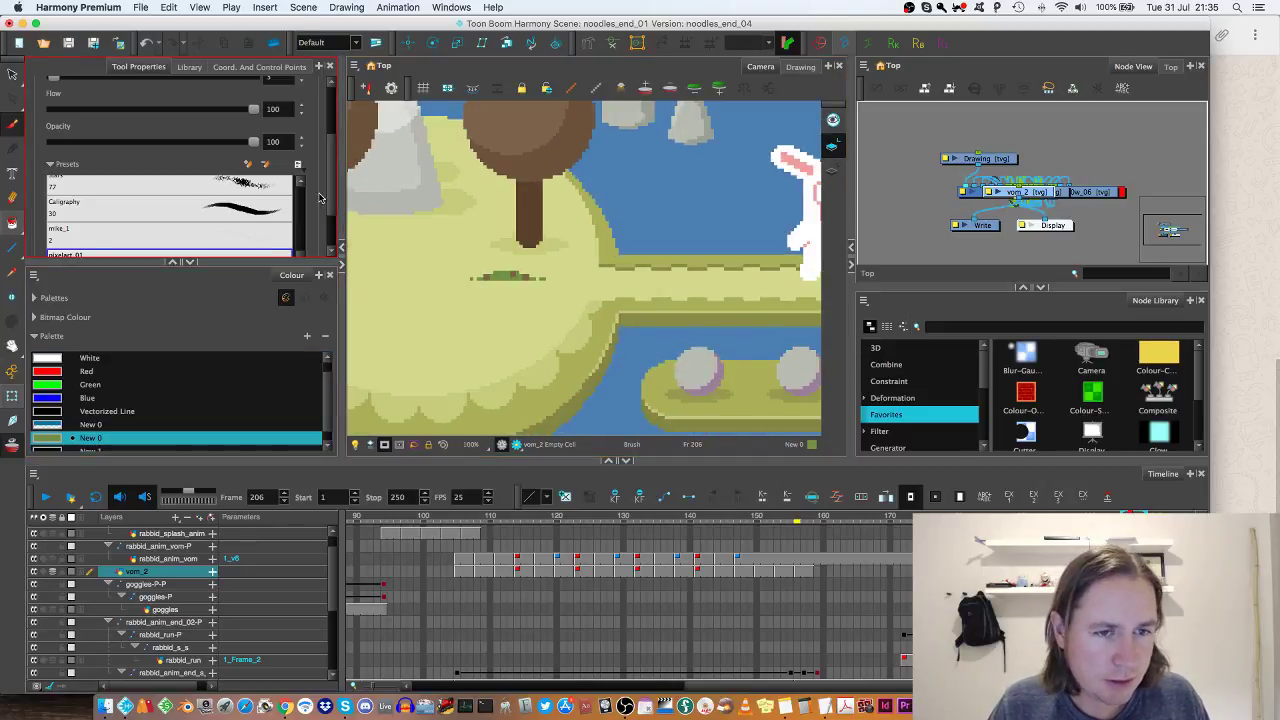
{"action": "scroll", "coordinate": [320, 197], "scroll_direction": "down", "scroll_amount": 2}
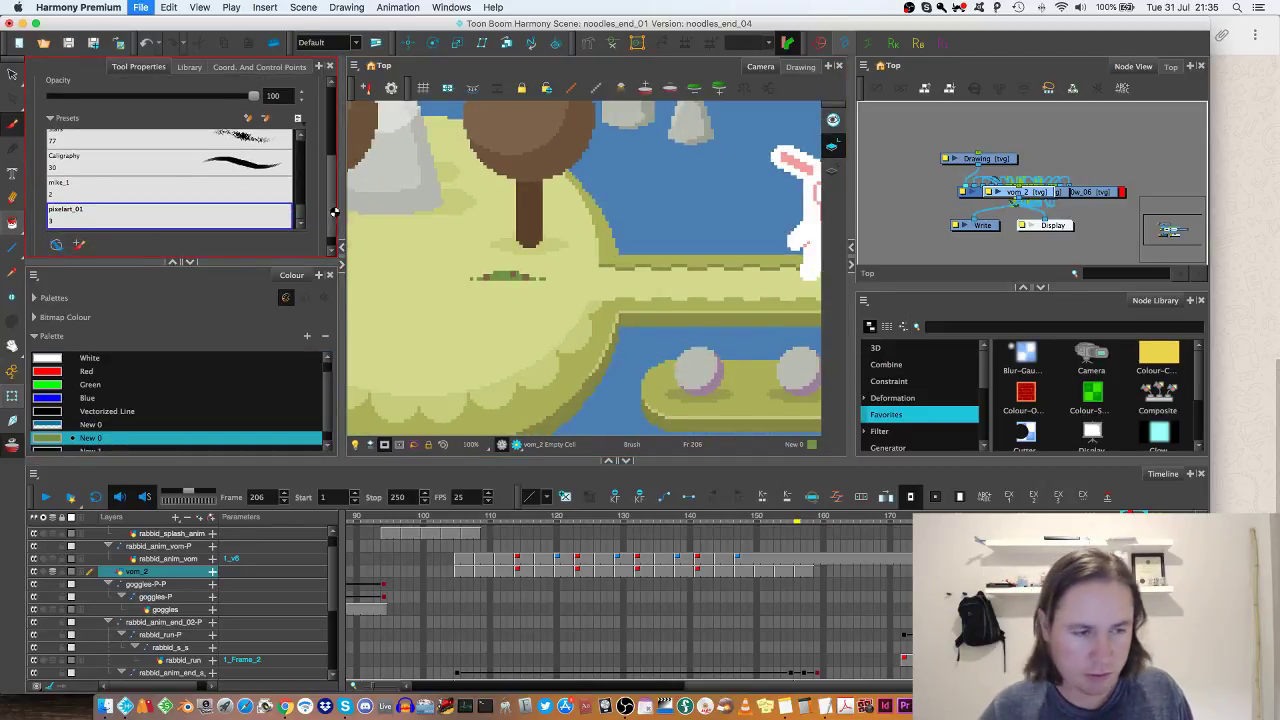